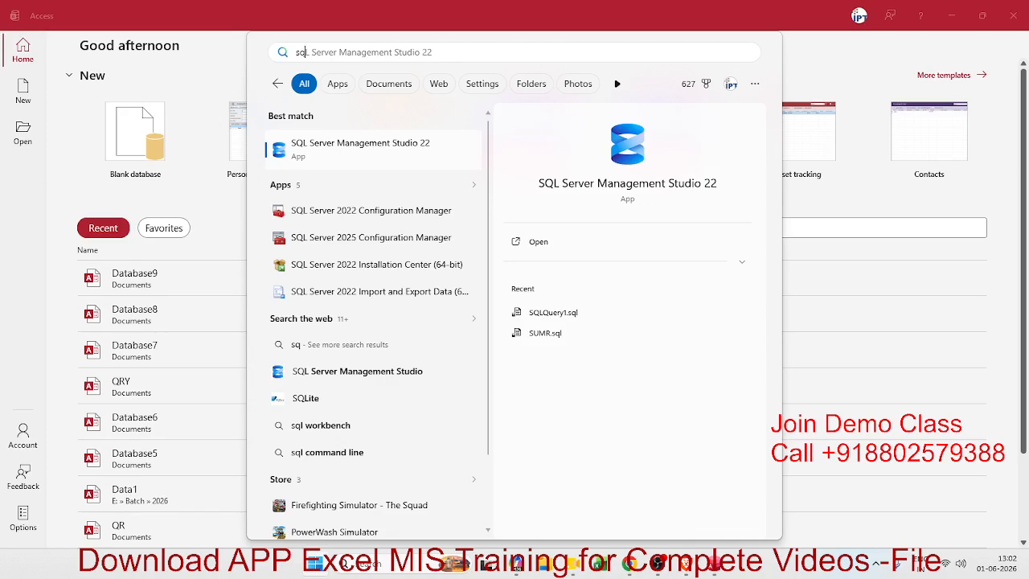
pyautogui.press('Return')
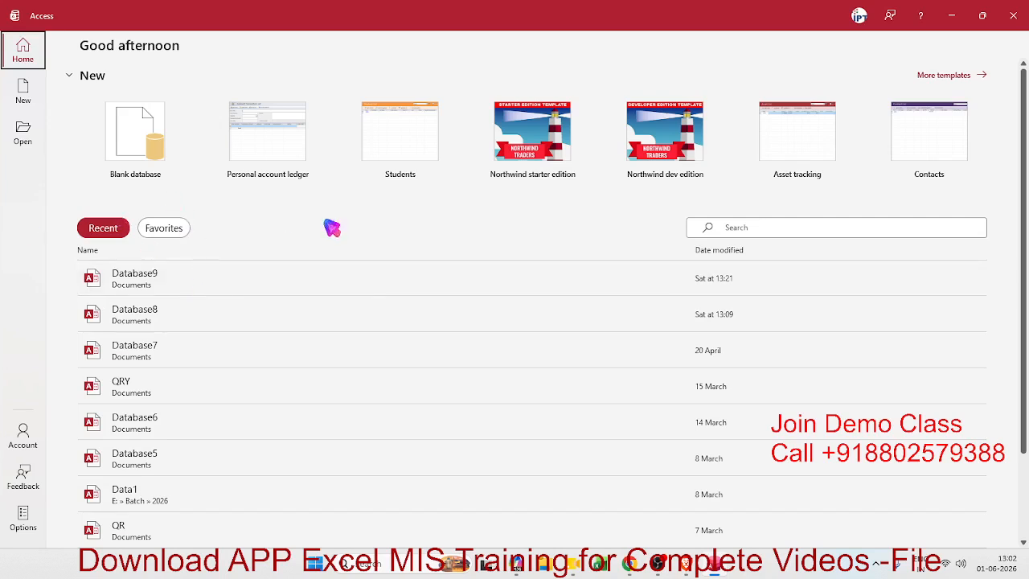
# Start a new blank database and set its file name to Day-1.
pyautogui.click(145, 175)
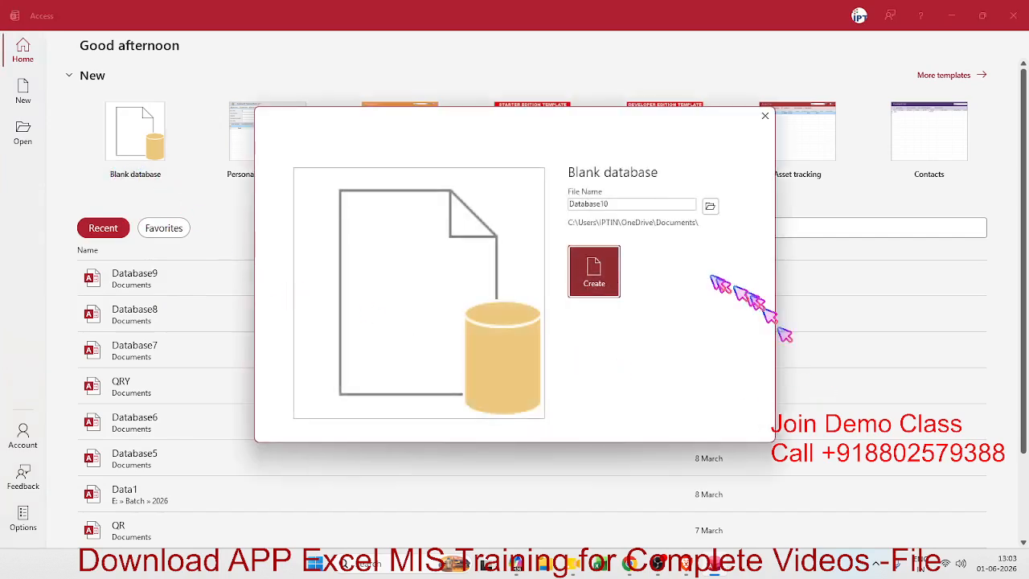
pyautogui.click(645, 208)
pyautogui.moveTo(643, 208); pyautogui.dragTo(521, 208)
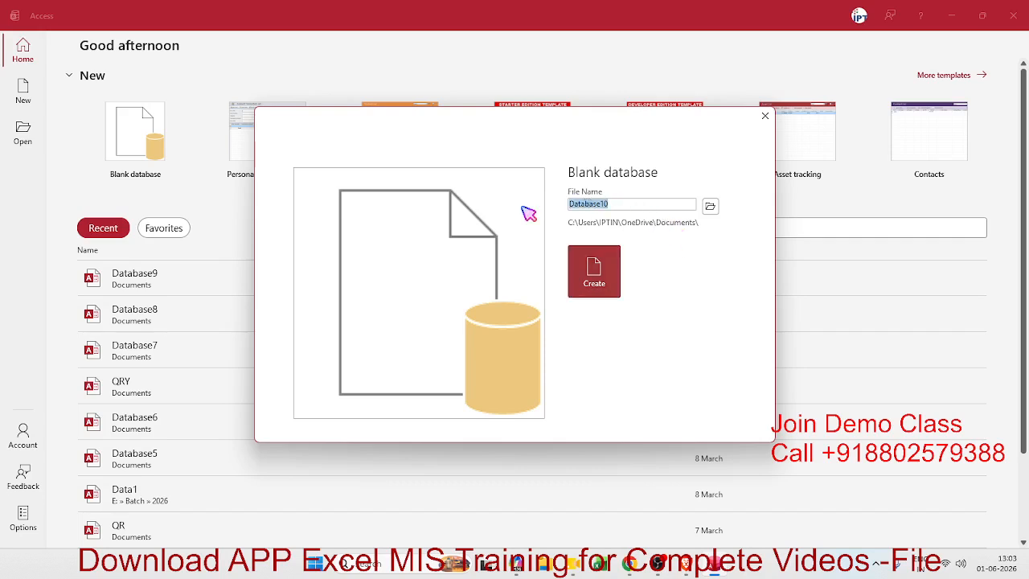
pyautogui.write('Day-1')
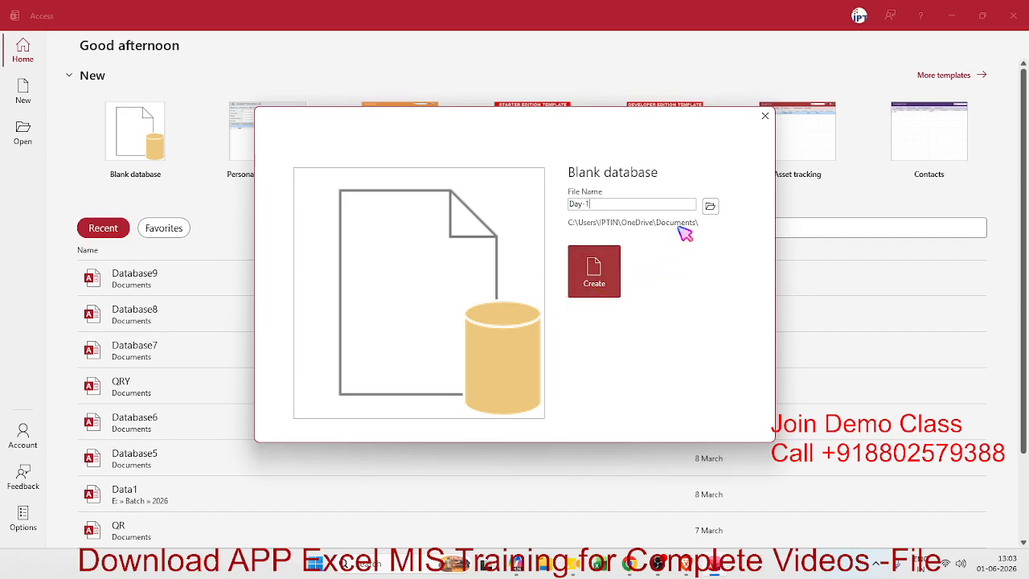
# Choose New Volume (E:) as the save location and create the Day-1 database there.
pyautogui.click(711, 206)
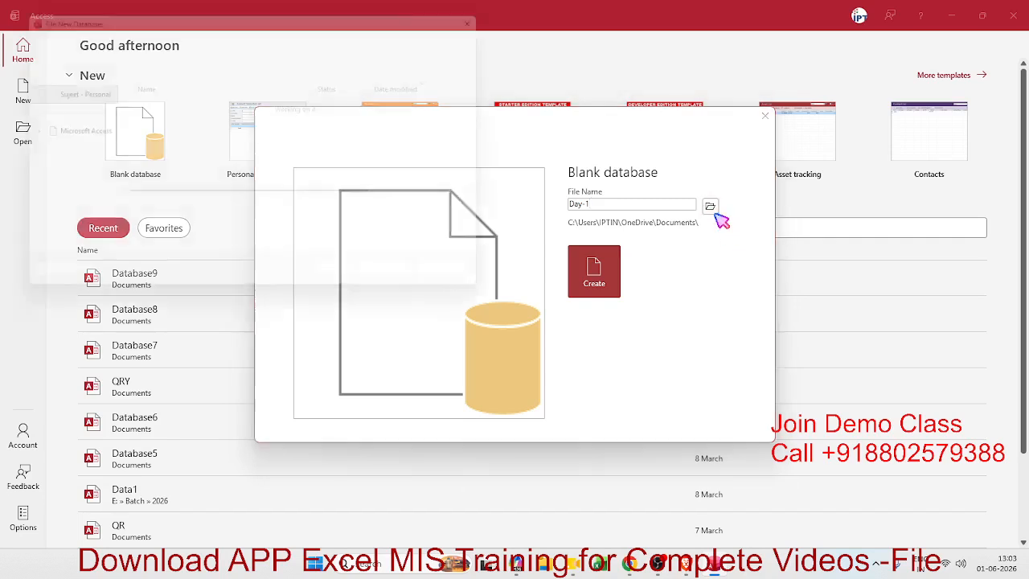
pyautogui.scroll(-3, 65, 153)
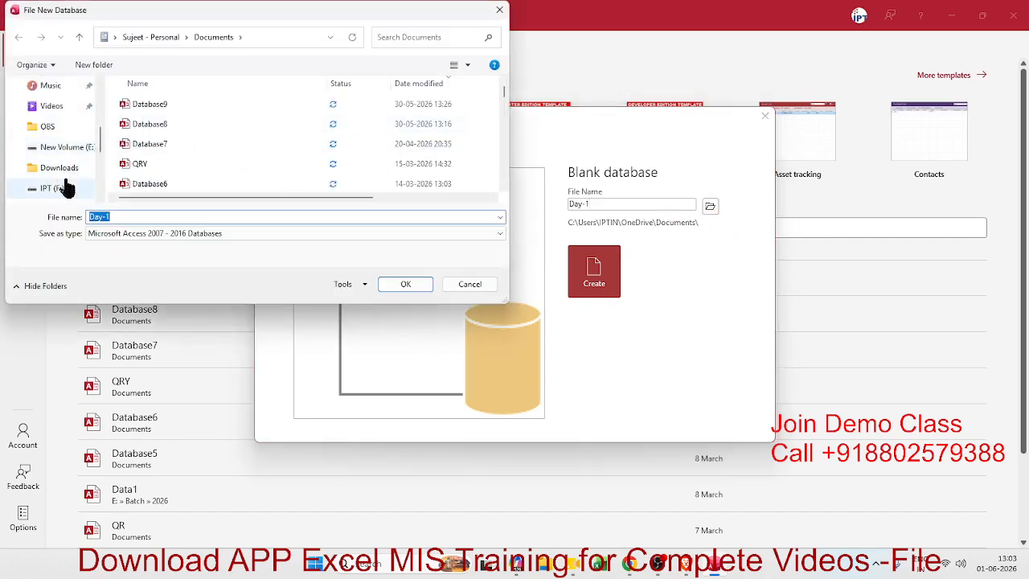
pyautogui.scroll(-5, 66, 195)
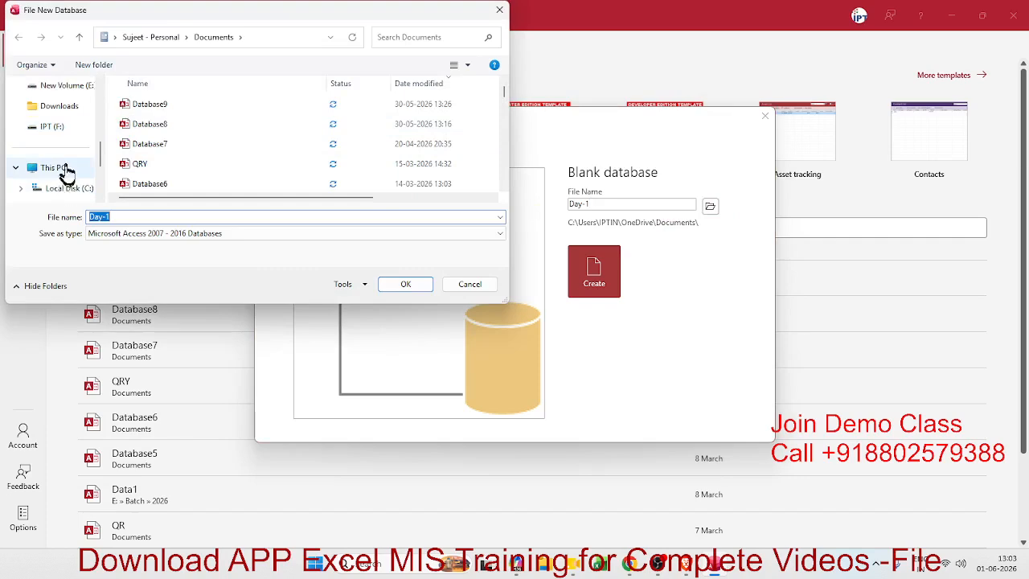
pyautogui.click(68, 105)
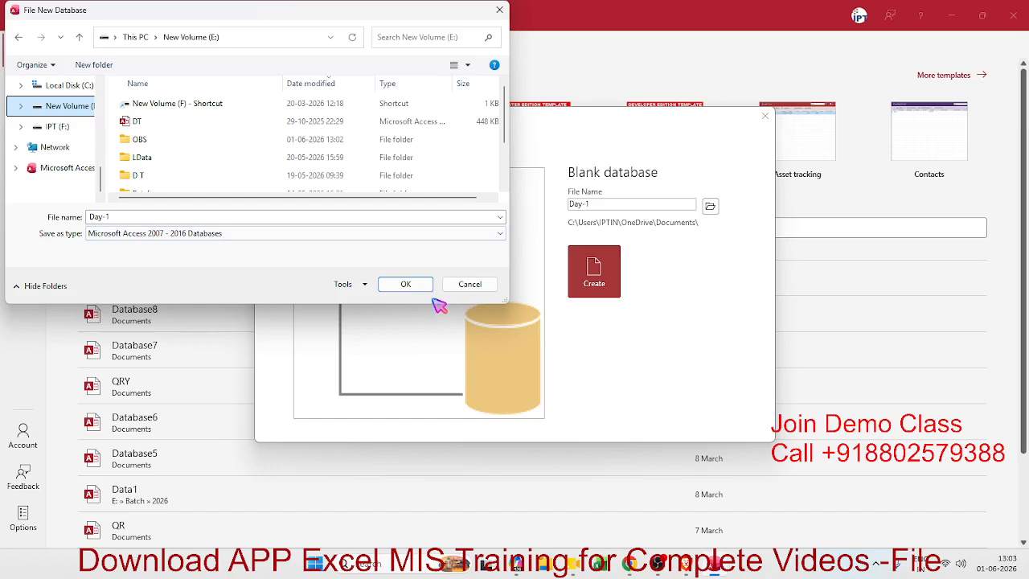
pyautogui.scroll(-2, 145, 161)
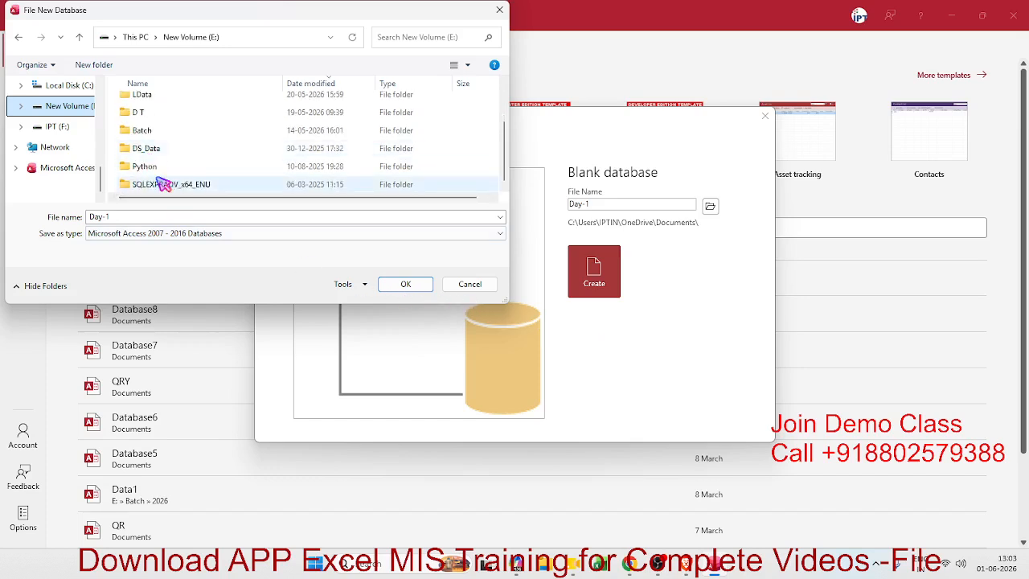
pyautogui.scroll(2, 159, 180)
pyautogui.scroll(-1, 161, 184)
pyautogui.scroll(1, 169, 197)
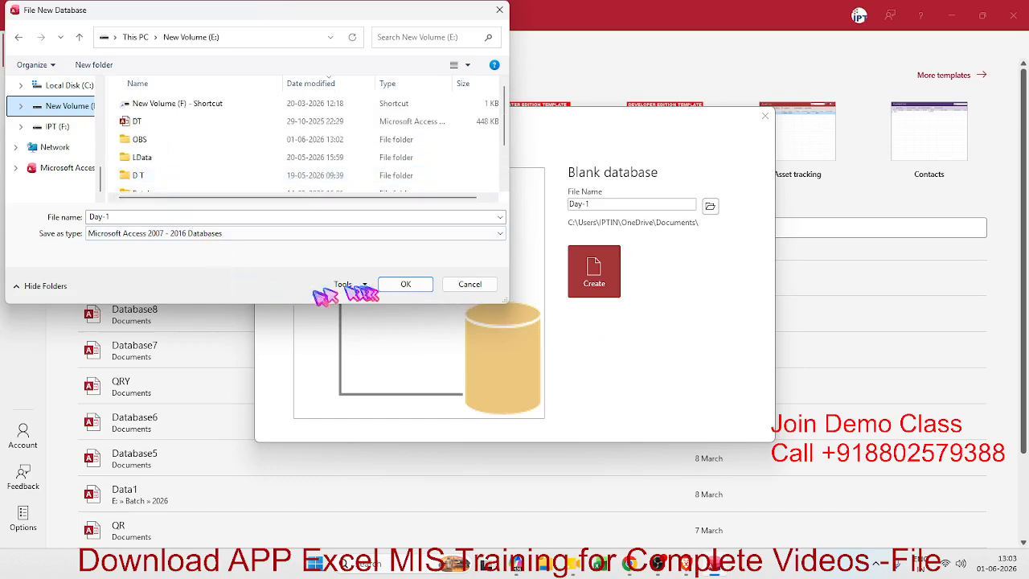
pyautogui.click(405, 286)
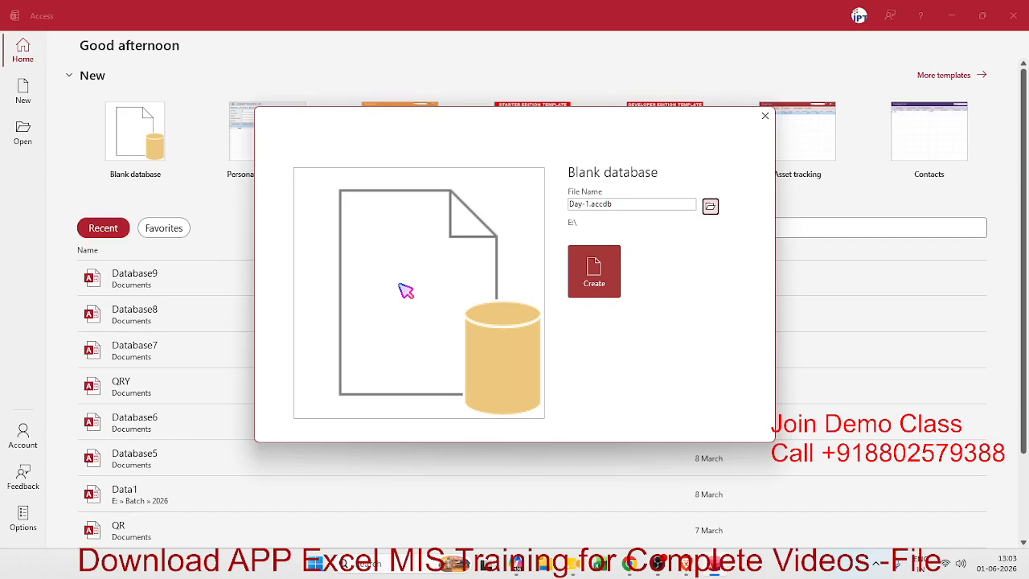
pyautogui.click(595, 294)
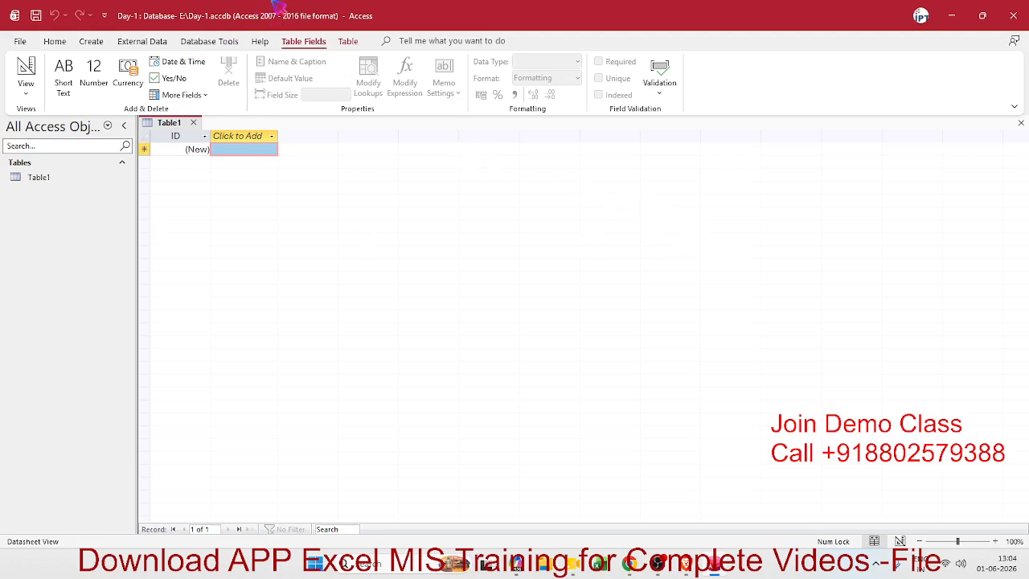
# Switch to File Explorer and browse the Documents folder for the old Access database files.
pyautogui.click(546, 569)
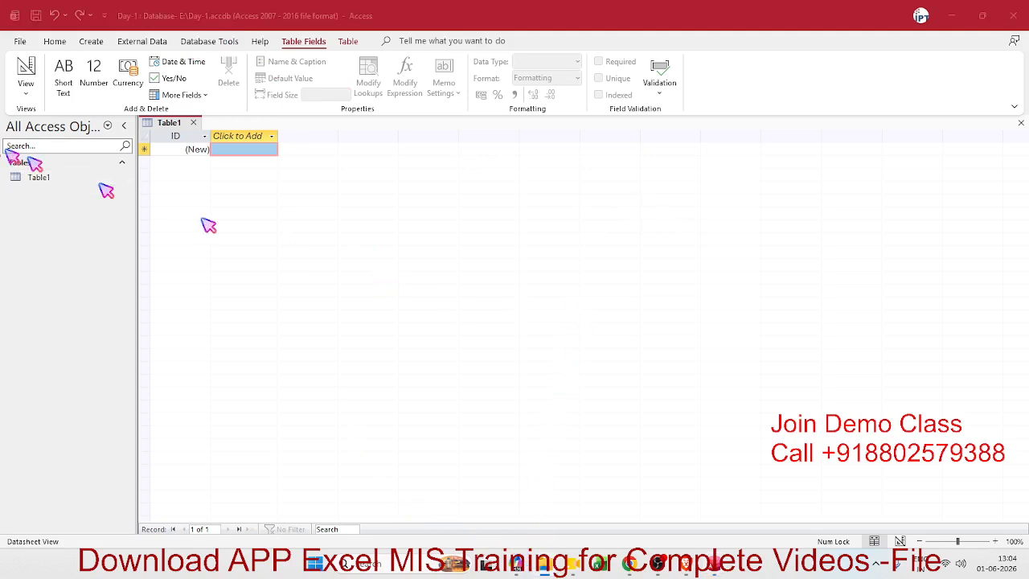
pyautogui.moveTo(488, 38); pyautogui.dragTo(623, 7)
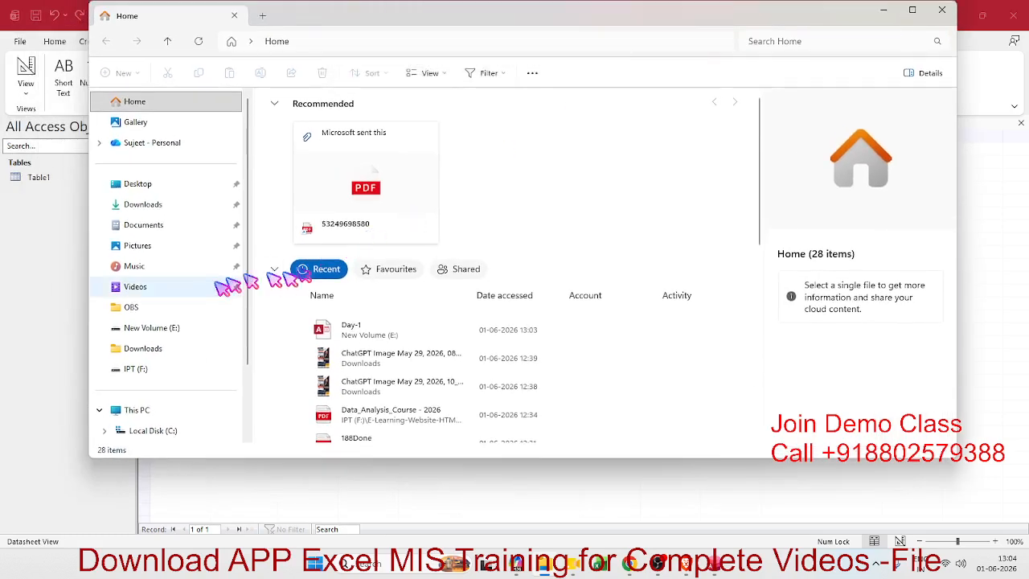
pyautogui.click(163, 228)
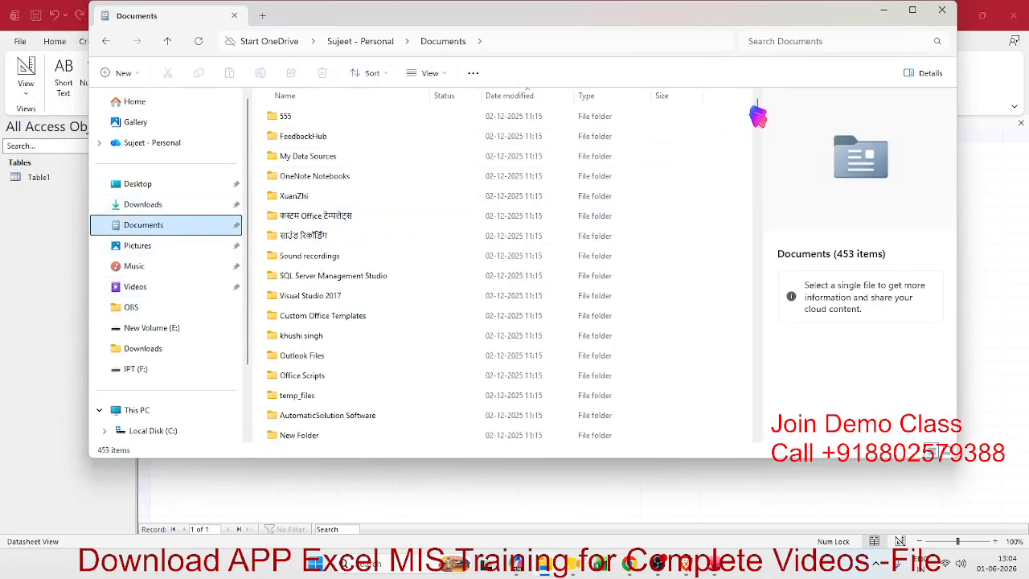
pyautogui.moveTo(758, 111); pyautogui.dragTo(761, 163)
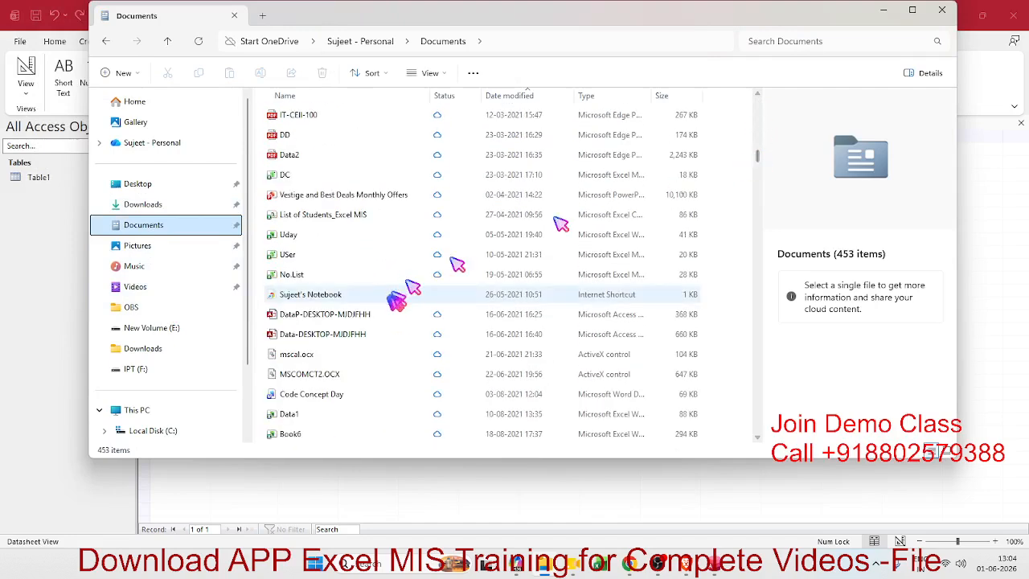
# Permanently delete the DataP-DESKTOP-MJDJFHH Access database from Documents and close File Explorer.
pyautogui.click(379, 315)
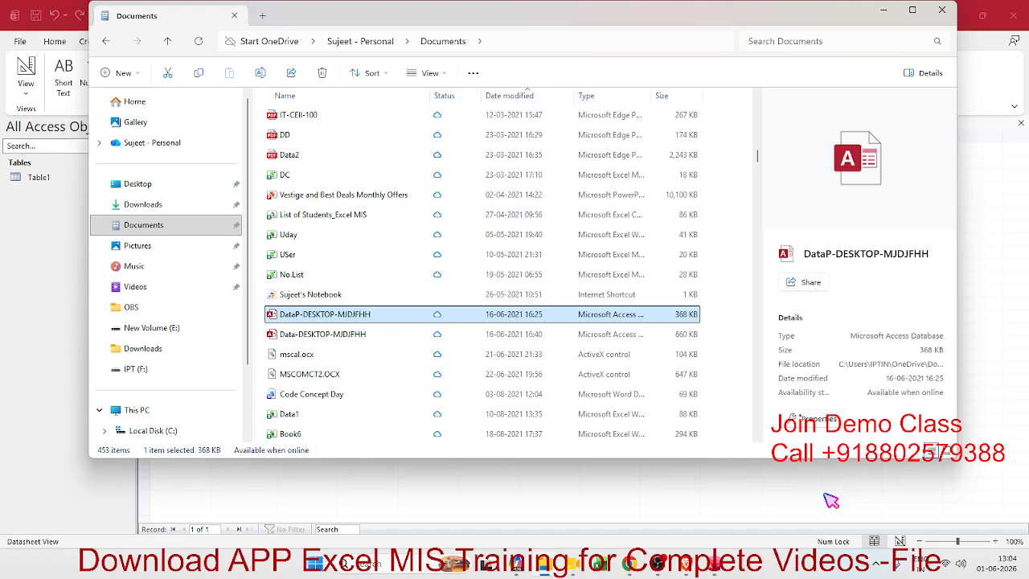
pyautogui.hotkey('shift', 'Delete')
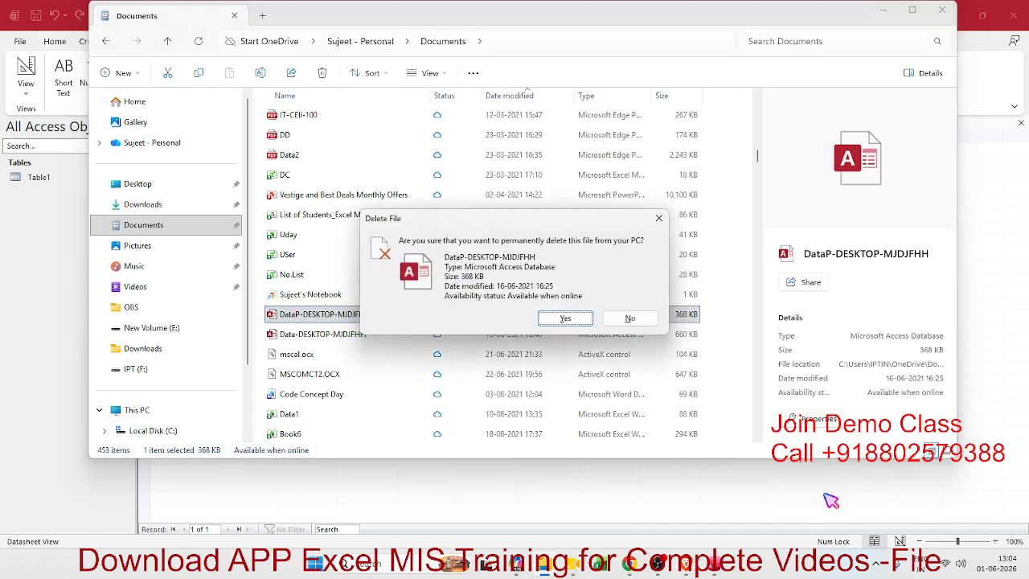
pyautogui.click(565, 318)
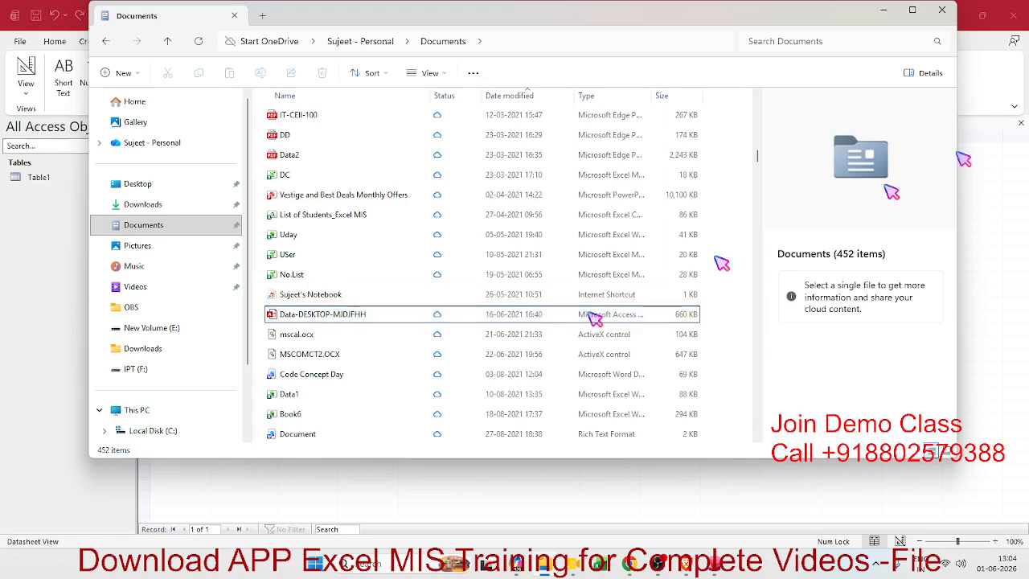
pyautogui.click(943, 12)
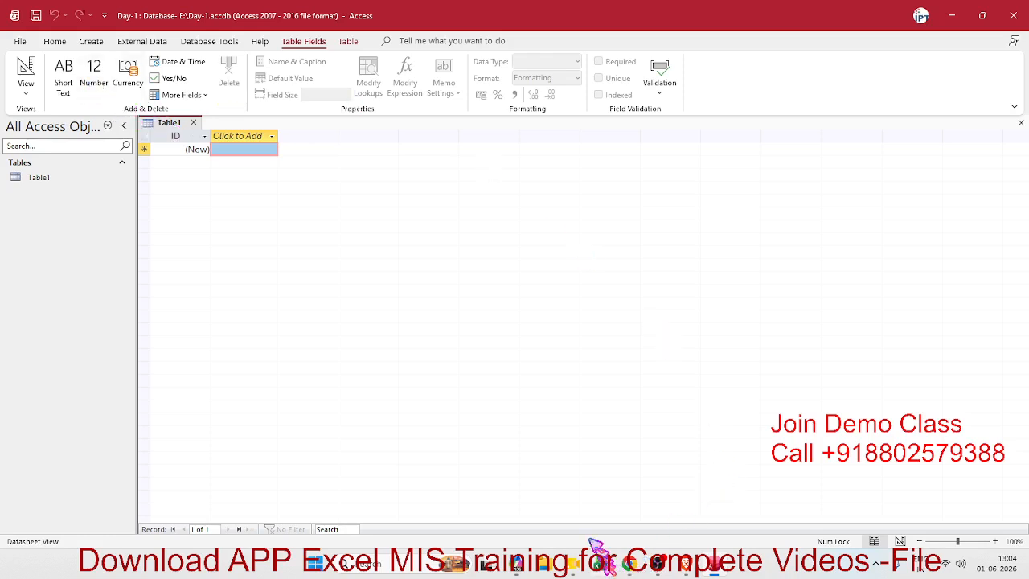
# Switch to Excel, open the recent PData workbook and view the data on its Sales sheet.
pyautogui.click(600, 565)
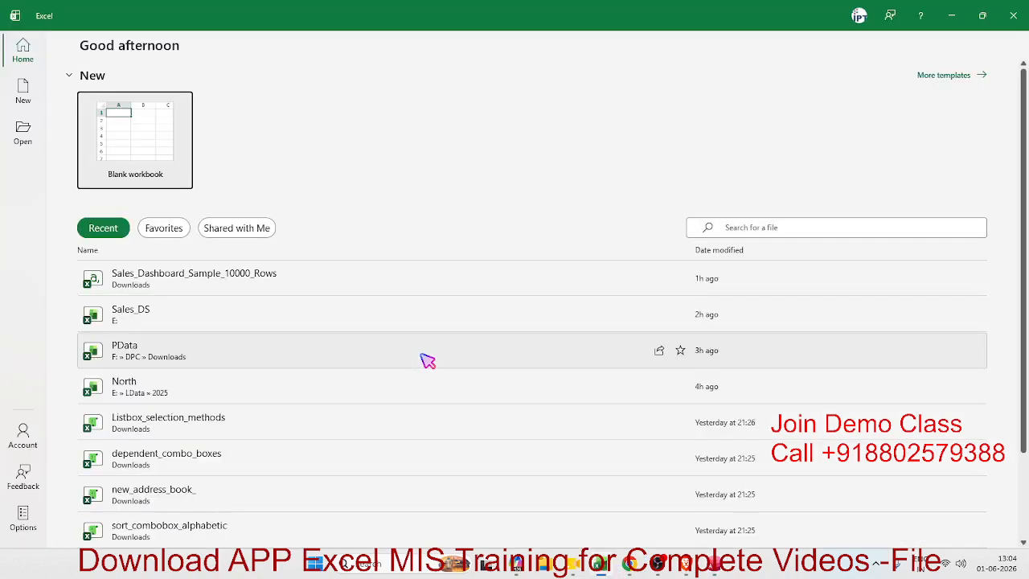
pyautogui.click(413, 361)
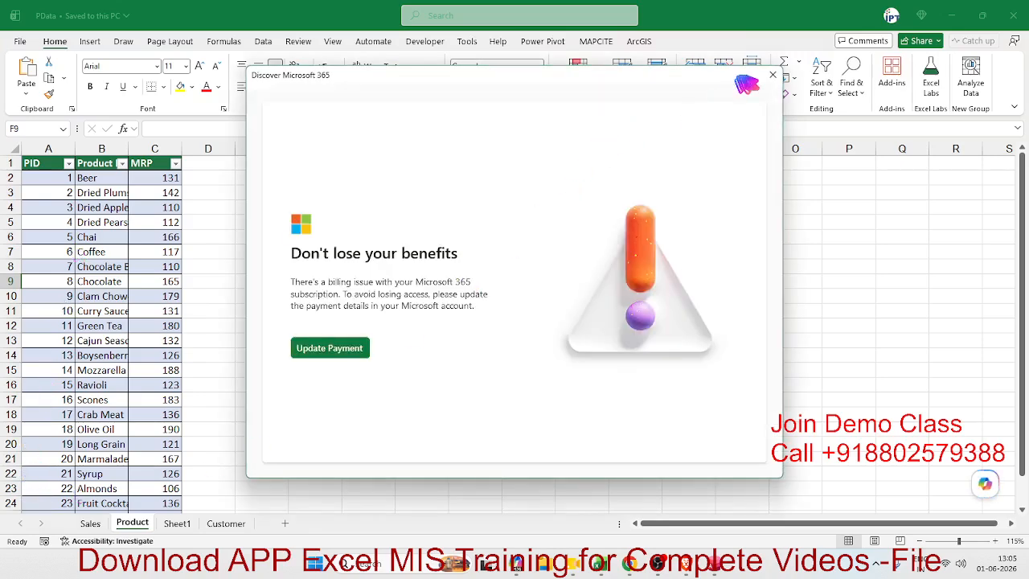
pyautogui.click(771, 75)
pyautogui.click(92, 524)
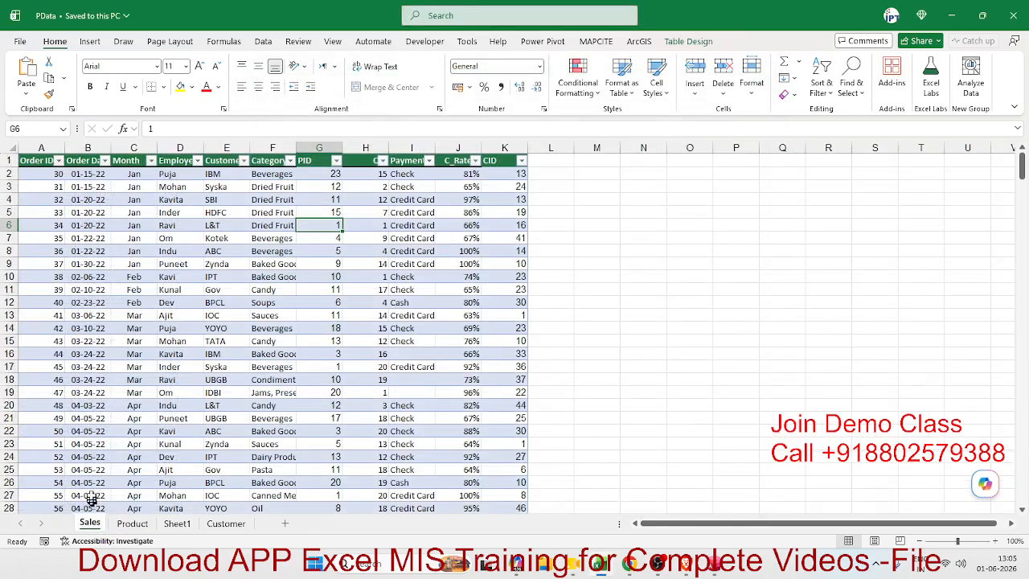
pyautogui.click(132, 366)
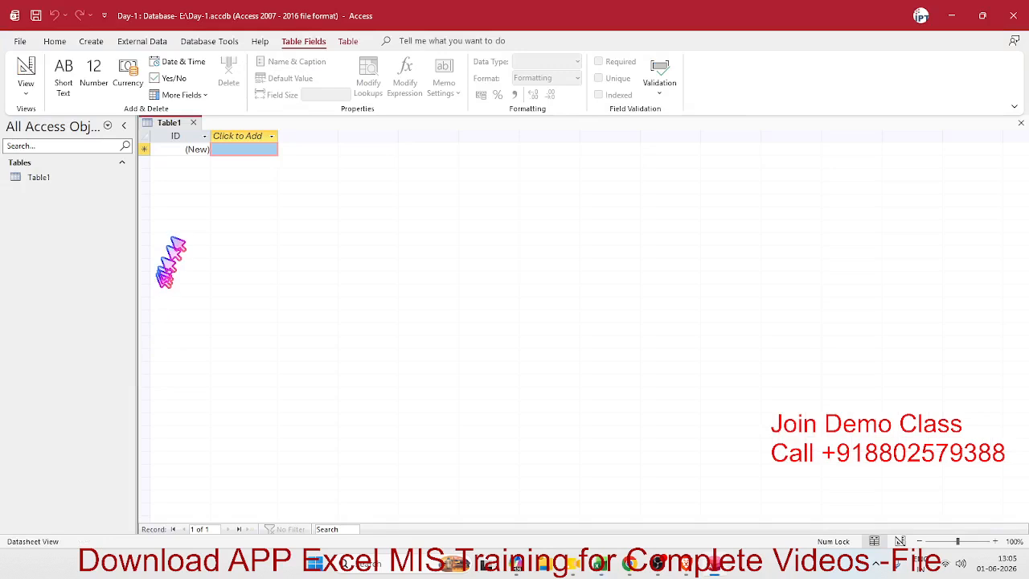
# In Access, show the commands for creating database objects and close the empty Table1.
pyautogui.click(149, 135)
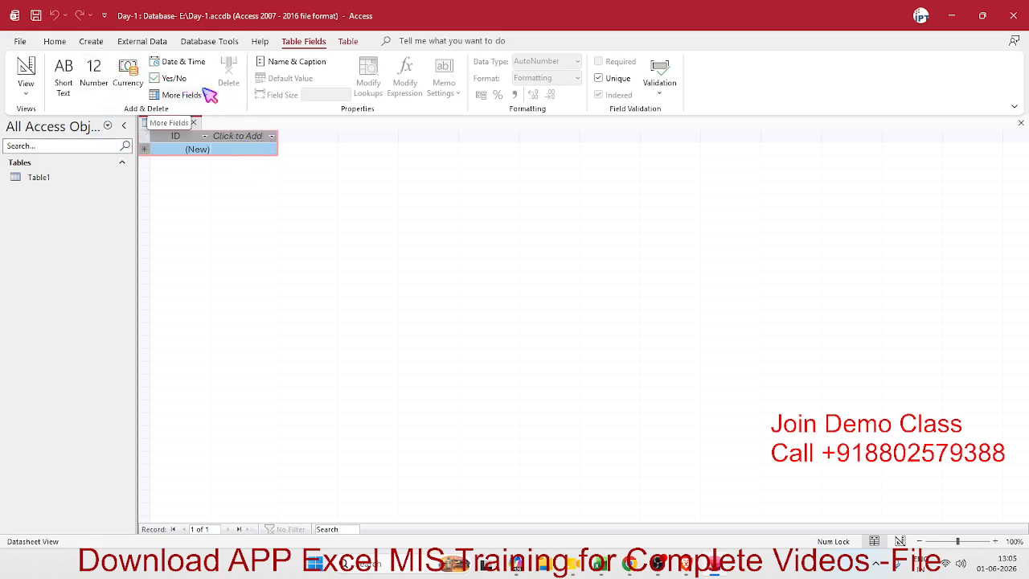
pyautogui.click(90, 42)
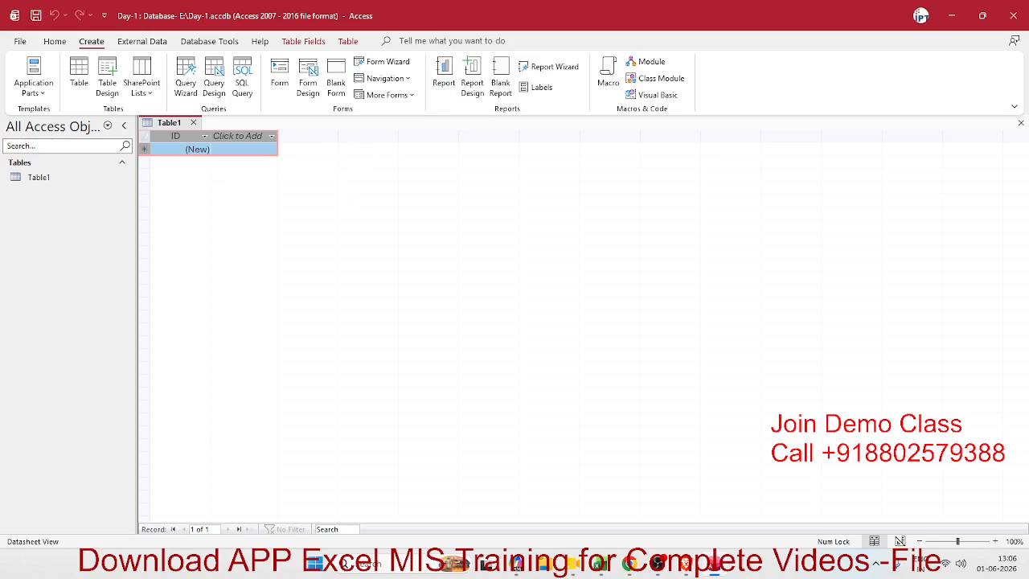
pyautogui.hotkey('alt', 'Tab')
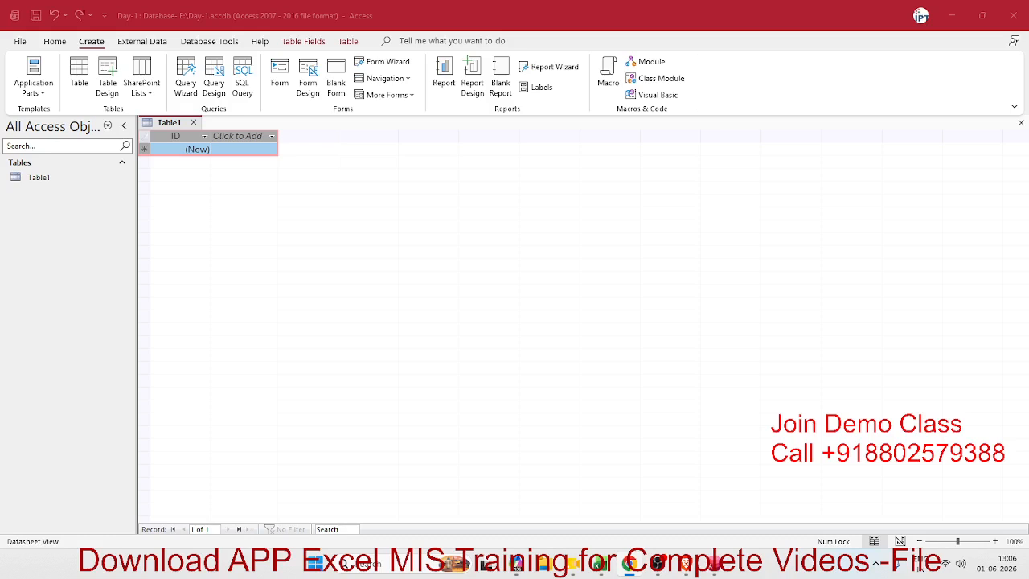
pyautogui.click(189, 151)
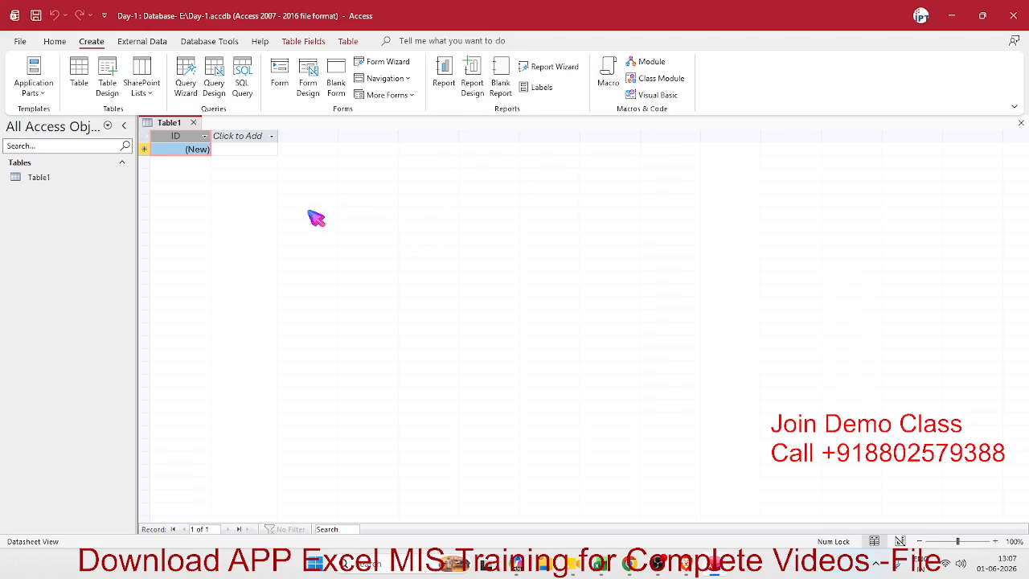
pyautogui.click(194, 123)
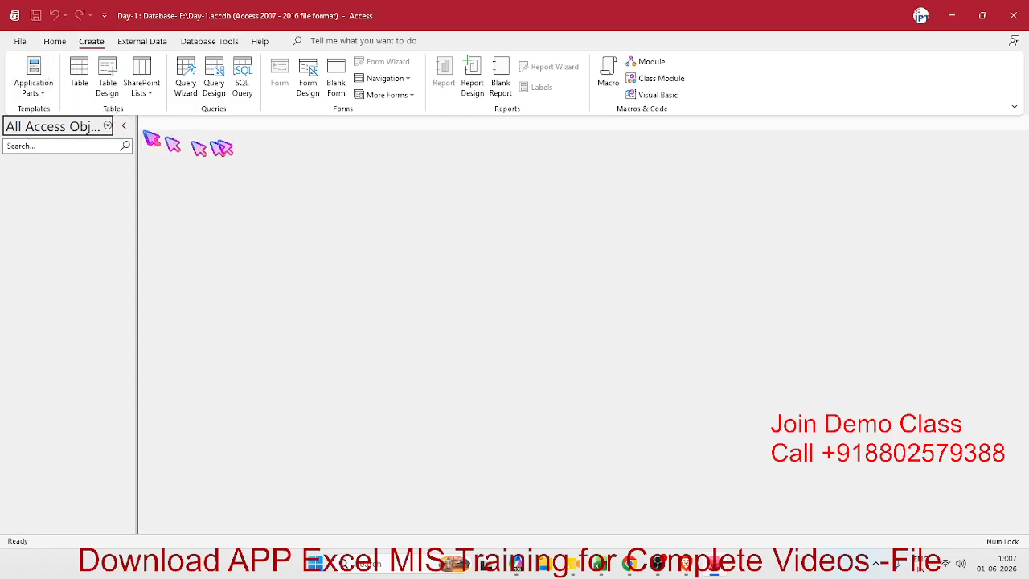
# Open the Access Options and examine the General and Current Database settings.
pyautogui.click(22, 41)
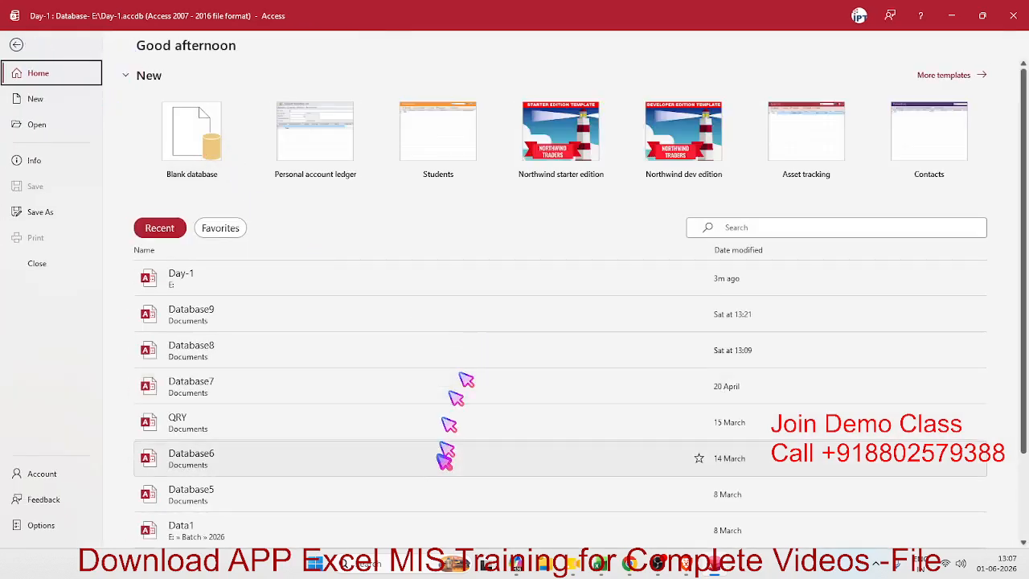
pyautogui.scroll(-2, 334, 390)
pyautogui.scroll(2, 332, 386)
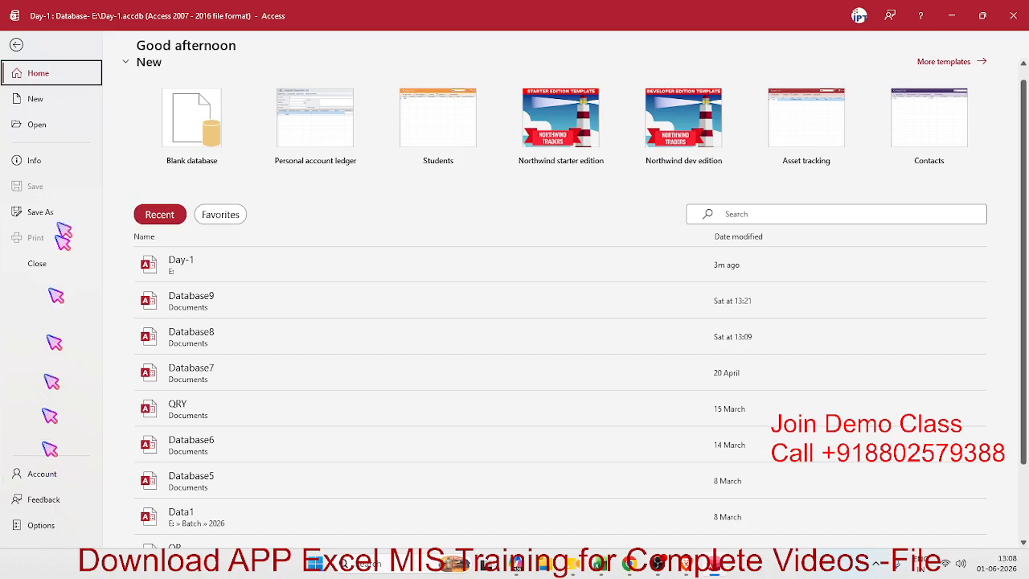
pyautogui.click(47, 524)
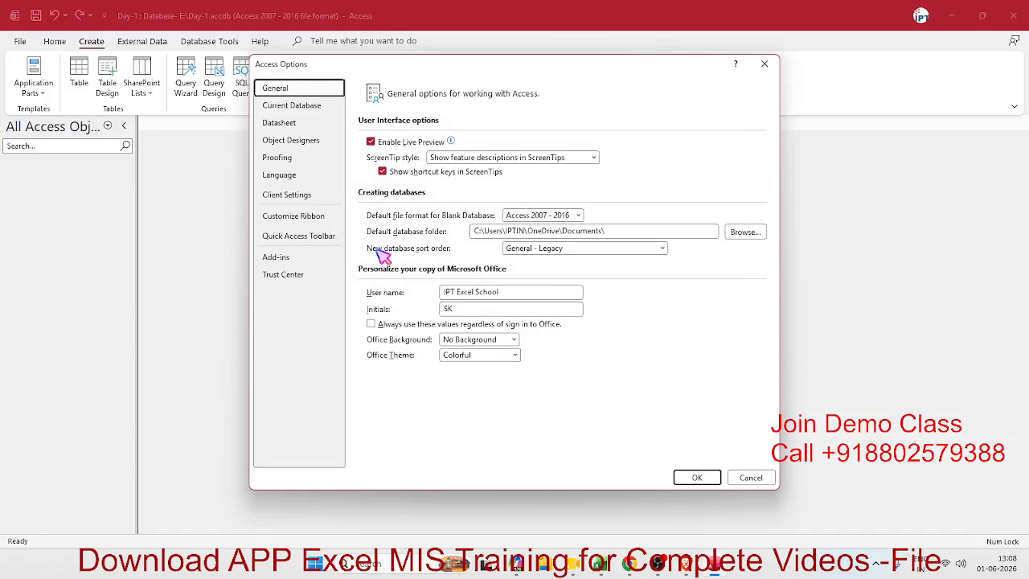
pyautogui.click(291, 106)
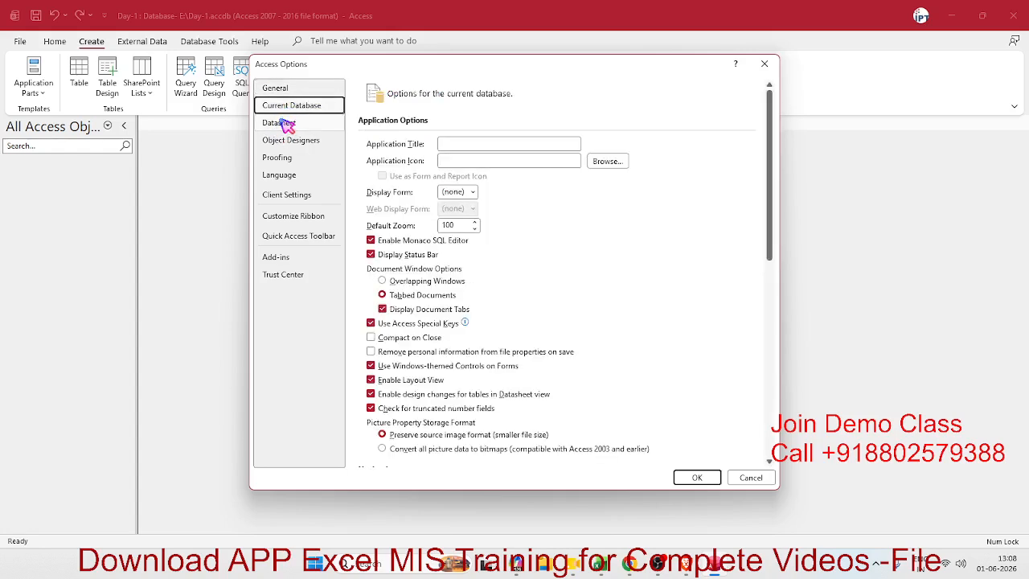
pyautogui.click(278, 89)
pyautogui.click(291, 105)
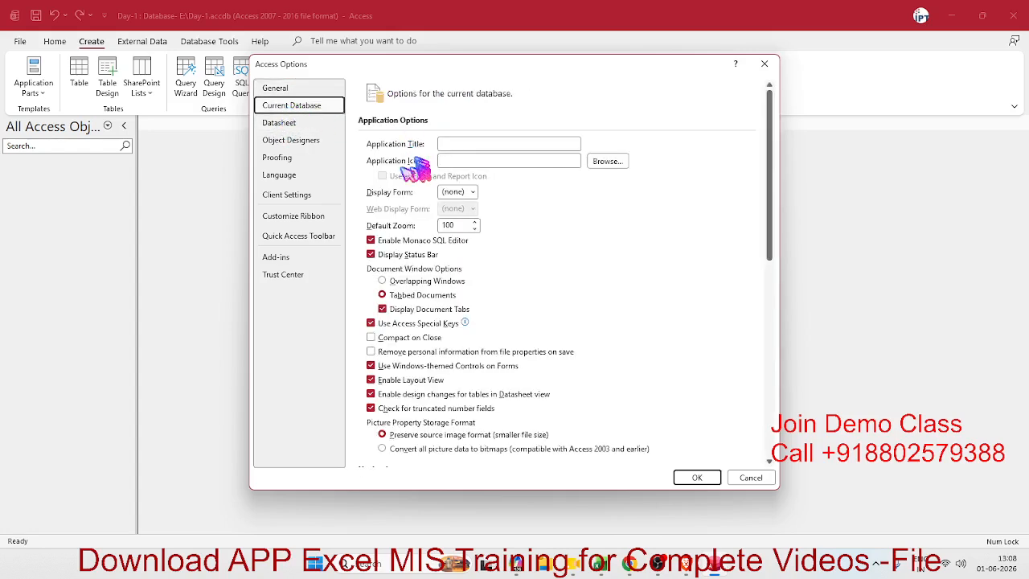
pyautogui.scroll(-10, 533, 329)
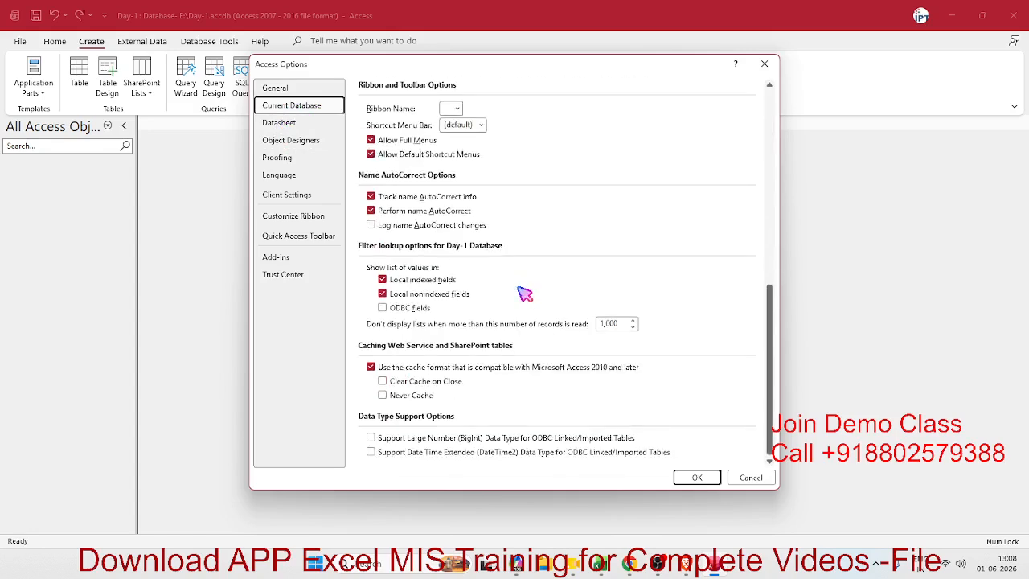
# Look through the remaining Access Options pages, from Datasheet to Quick Access Toolbar and Customize Ribbon, then close the options without changes.
pyautogui.click(281, 124)
pyautogui.click(287, 145)
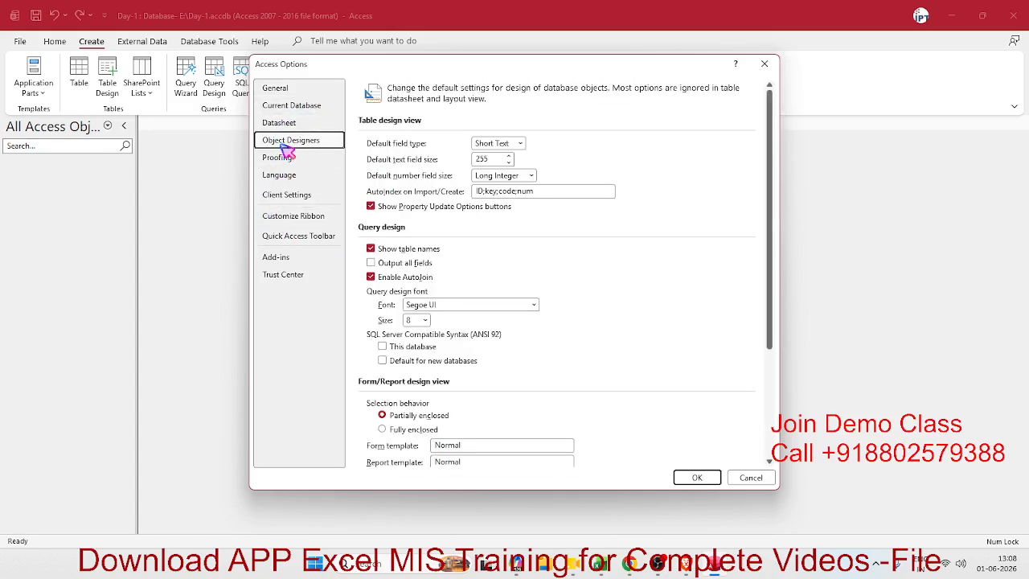
pyautogui.click(286, 158)
pyautogui.click(287, 176)
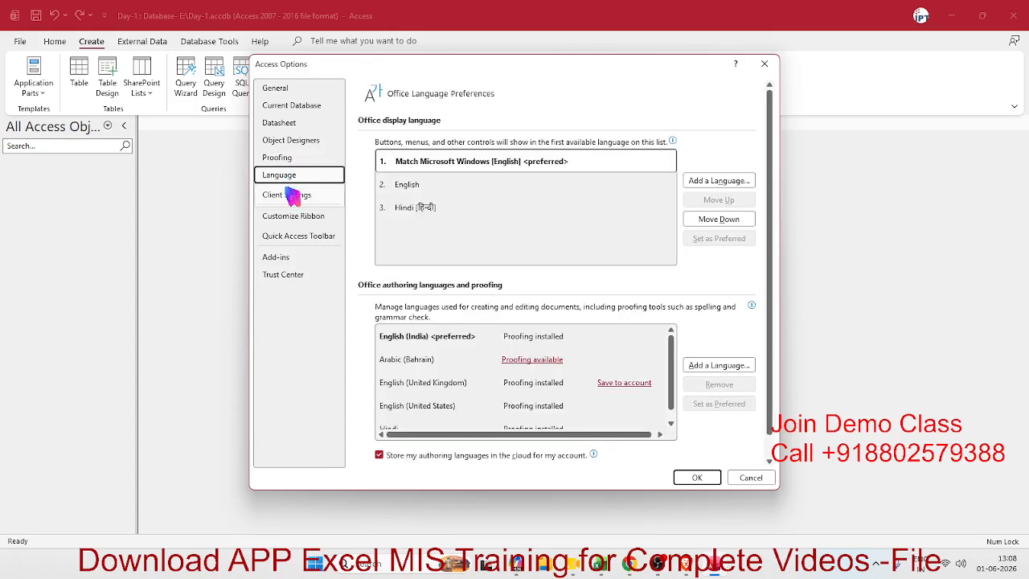
pyautogui.click(289, 195)
pyautogui.click(294, 216)
pyautogui.click(300, 237)
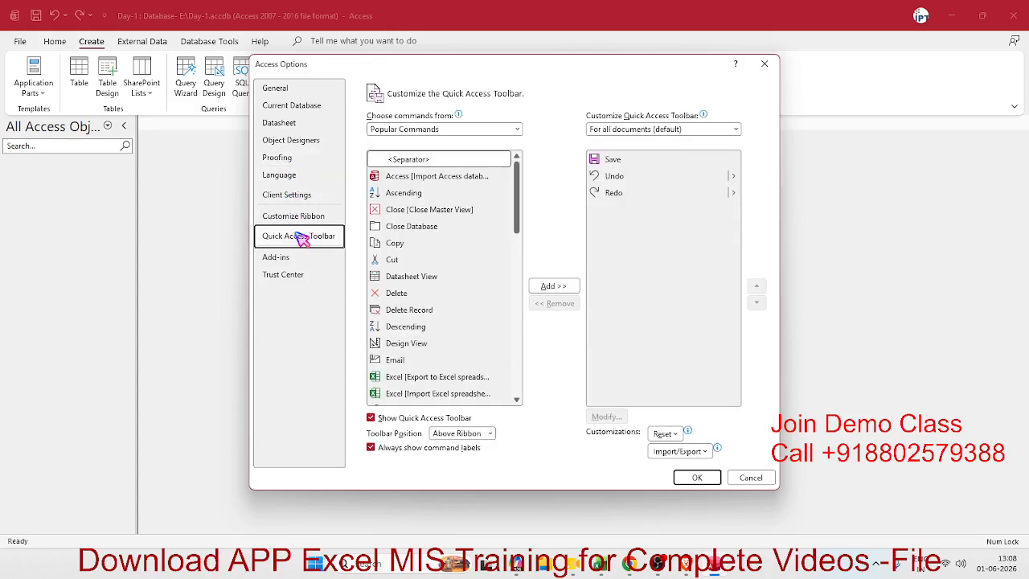
pyautogui.click(319, 218)
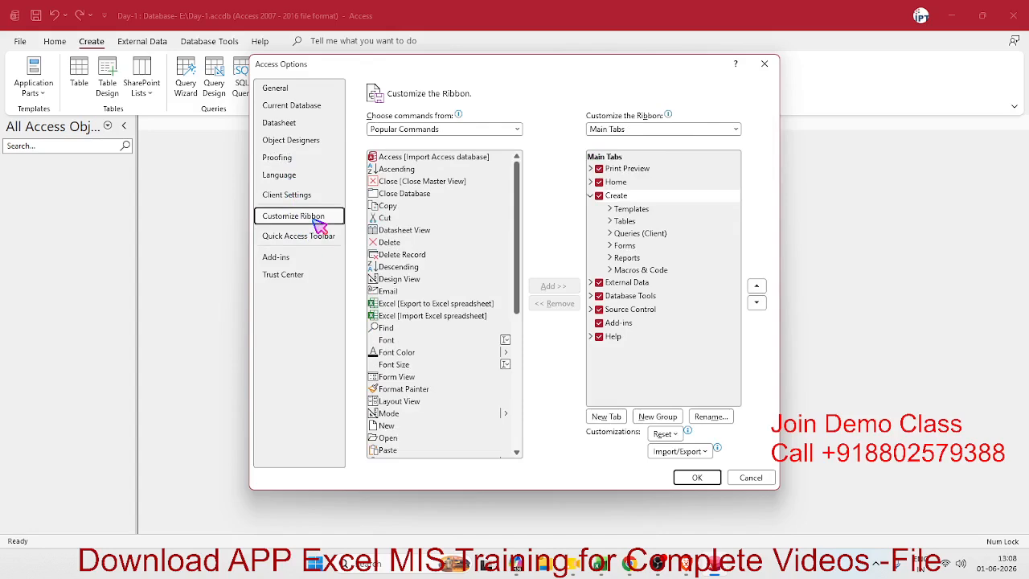
pyautogui.click(764, 63)
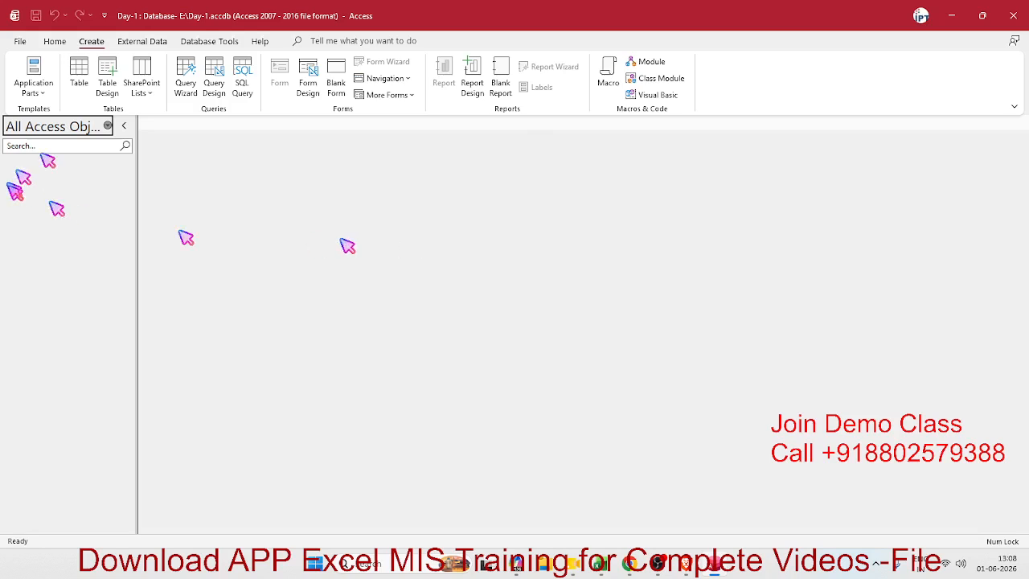
# Start importing external data into the database from an Excel file.
pyautogui.click(57, 146)
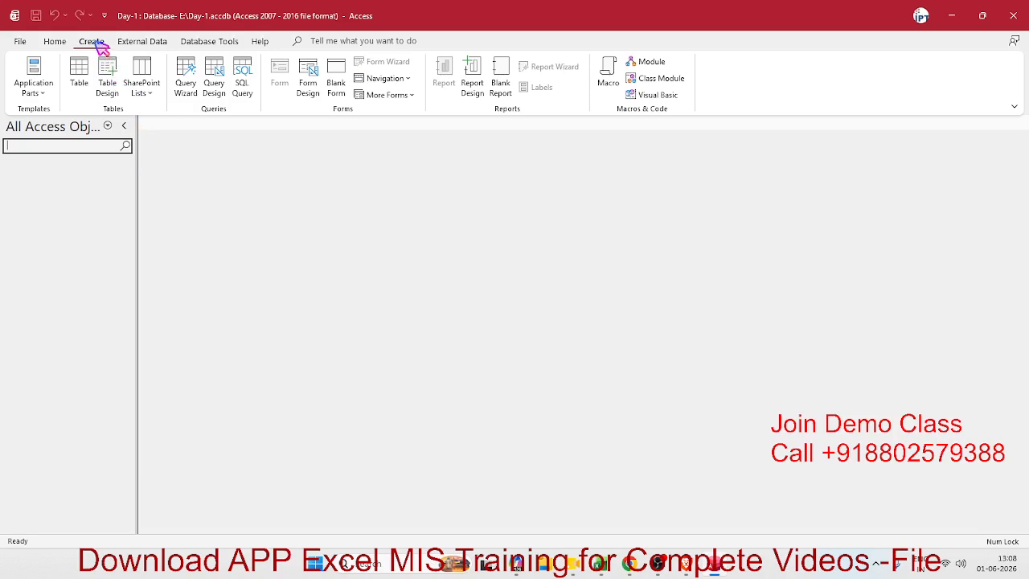
pyautogui.click(130, 45)
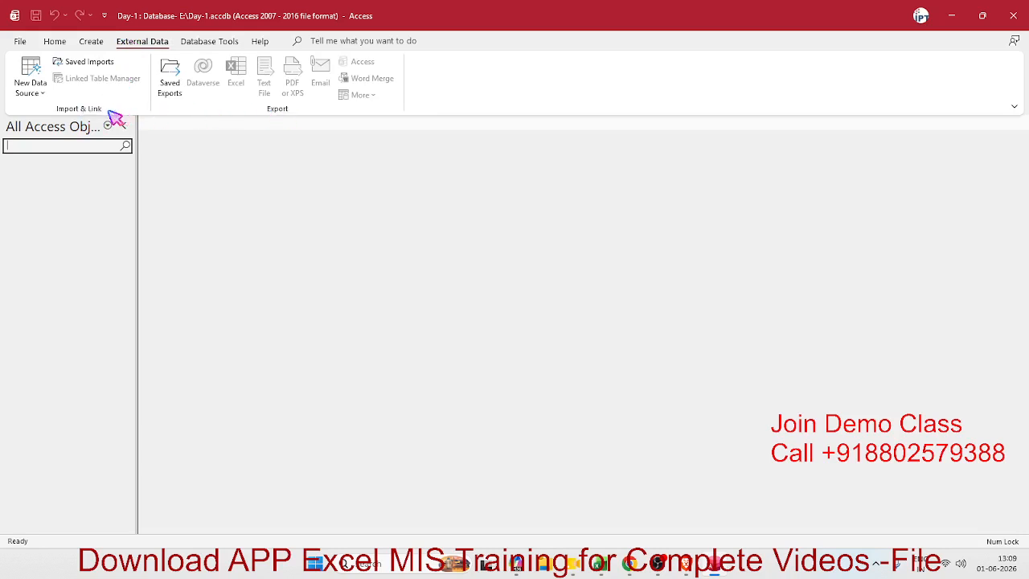
pyautogui.click(23, 93)
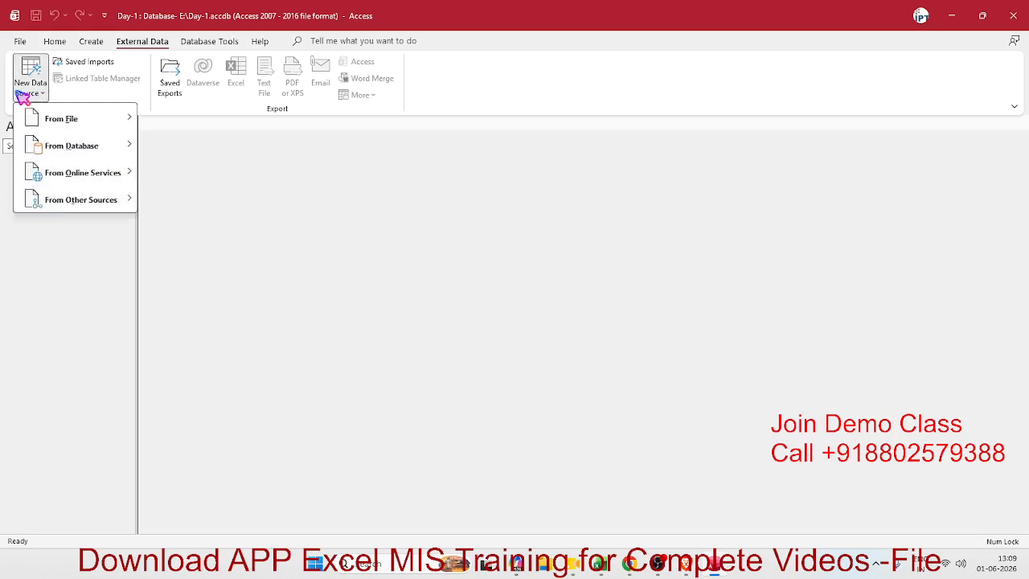
pyautogui.moveTo(43, 127)
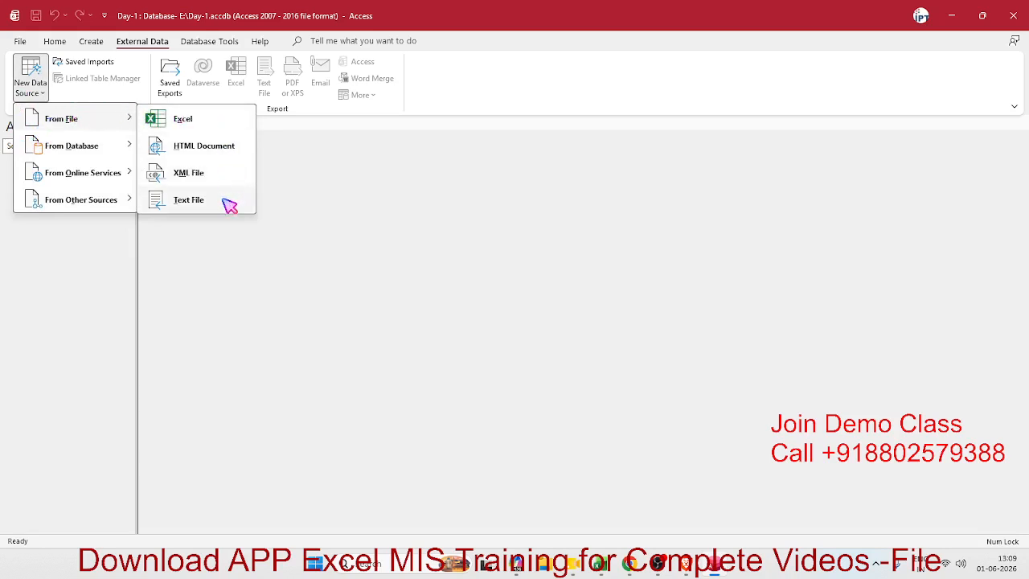
pyautogui.click(194, 131)
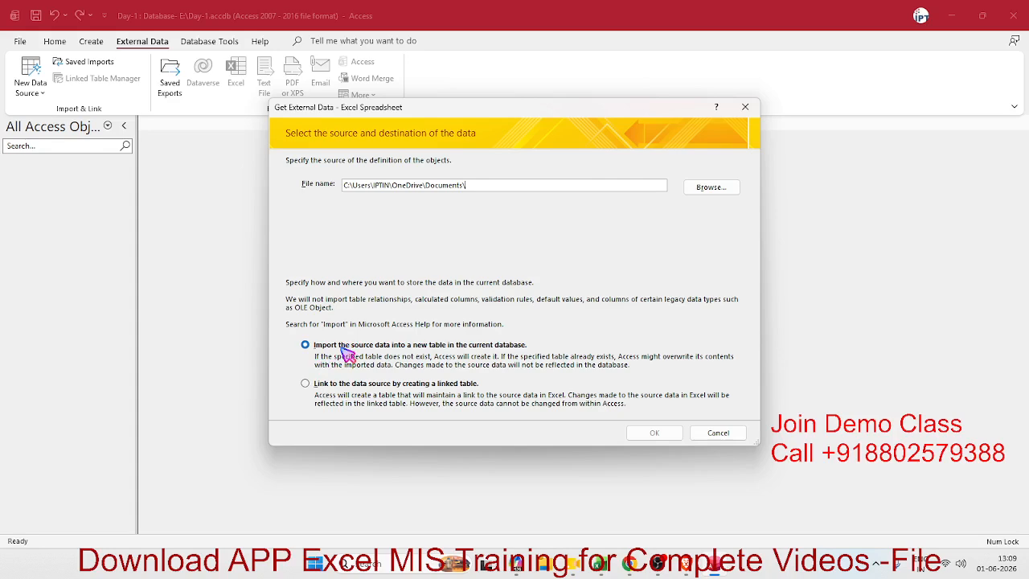
# Choose the Sales_DS workbook on drive E: as the source and import it into a new table in the current database.
pyautogui.click(716, 188)
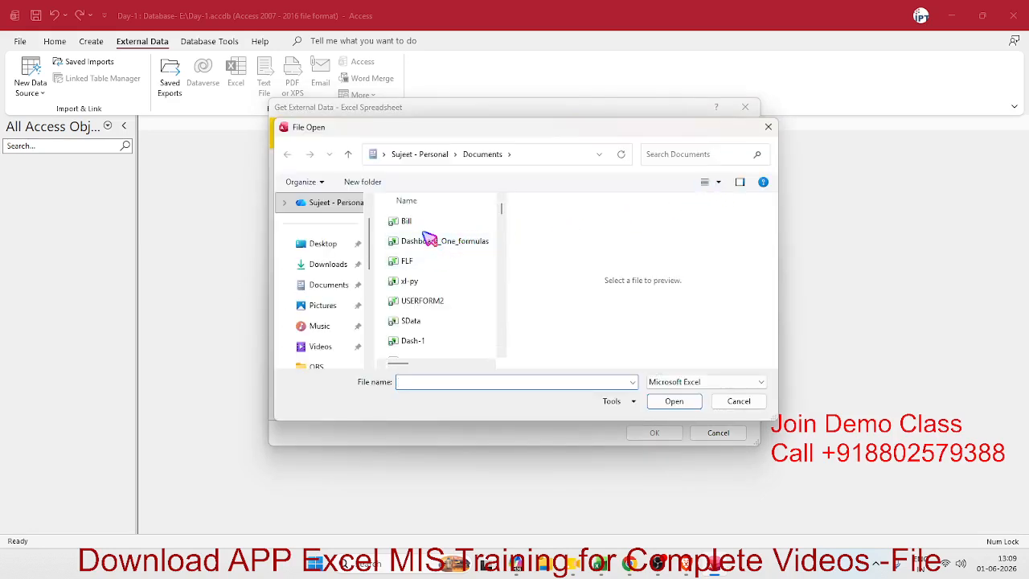
pyautogui.click(426, 324)
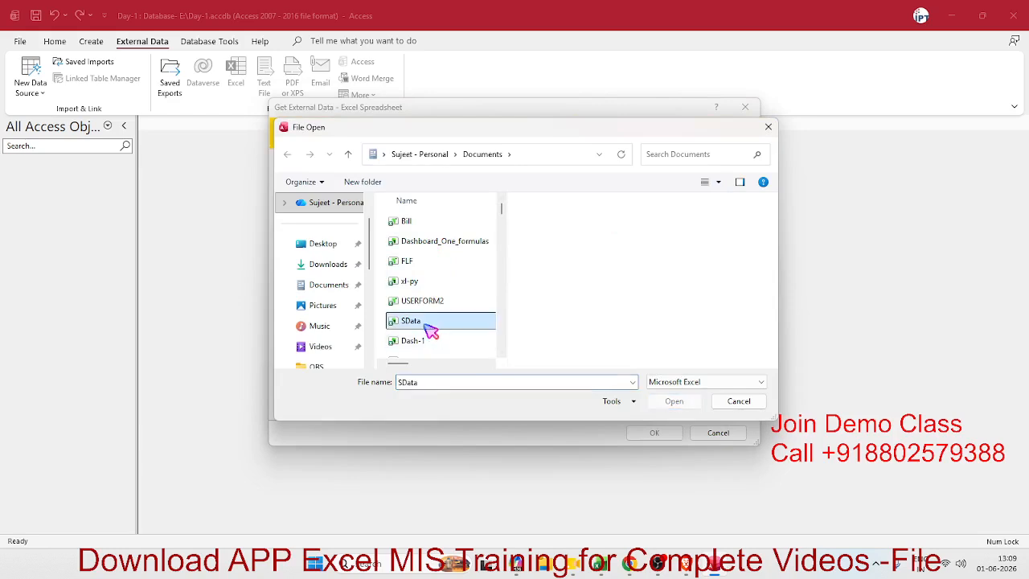
pyautogui.scroll(-5, 317, 322)
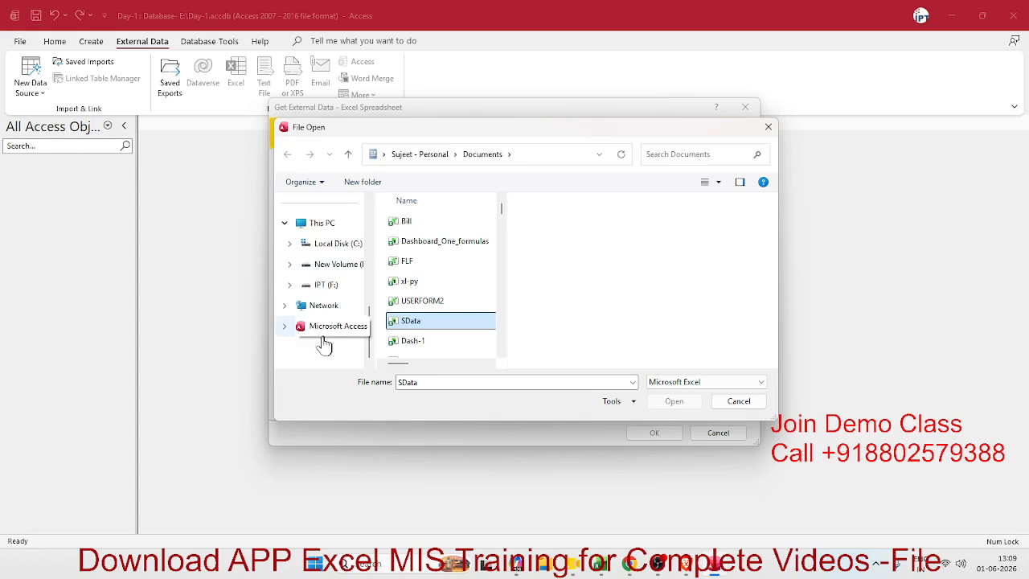
pyautogui.click(299, 262)
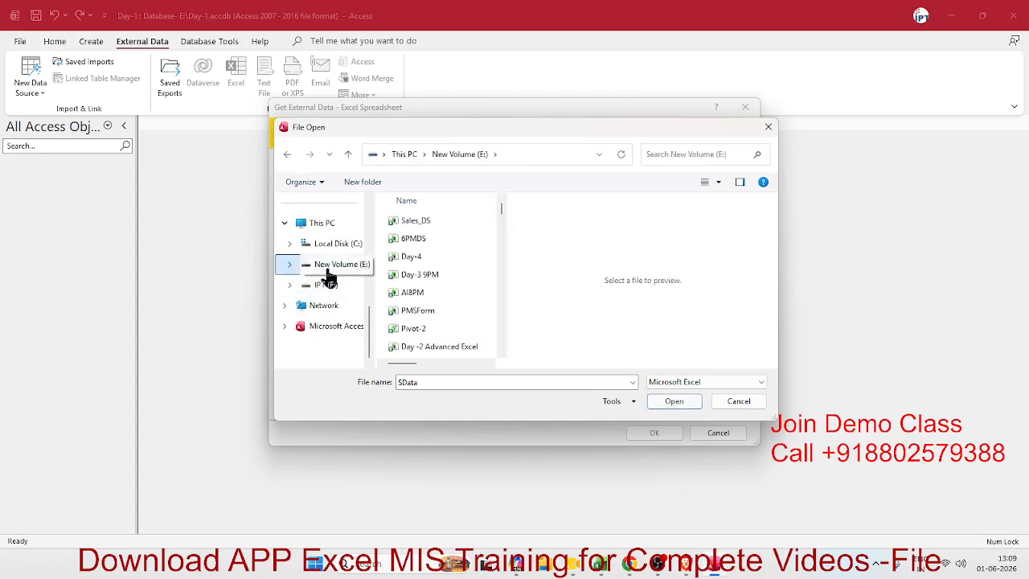
pyautogui.scroll(5, 329, 275)
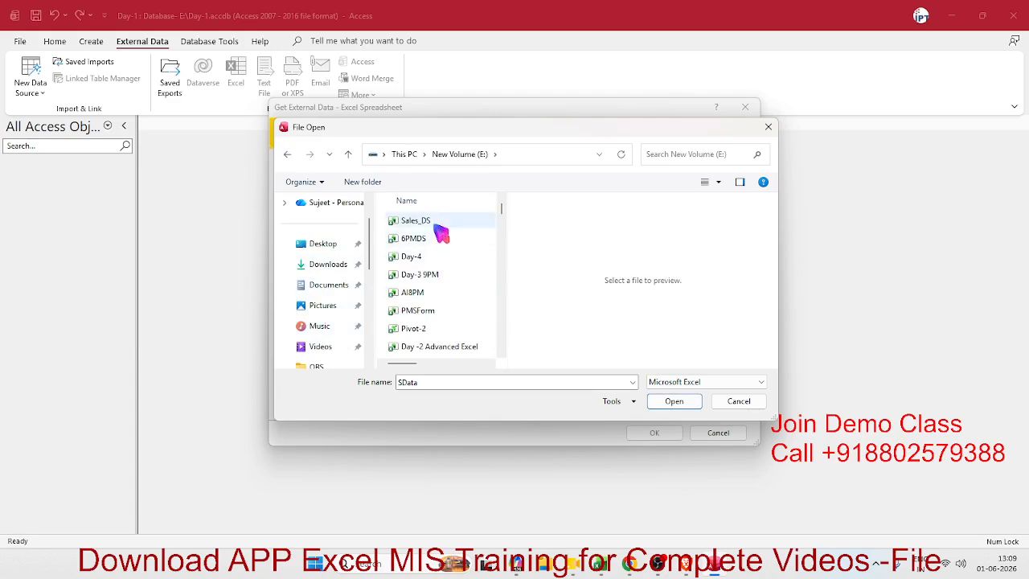
pyautogui.click(437, 224)
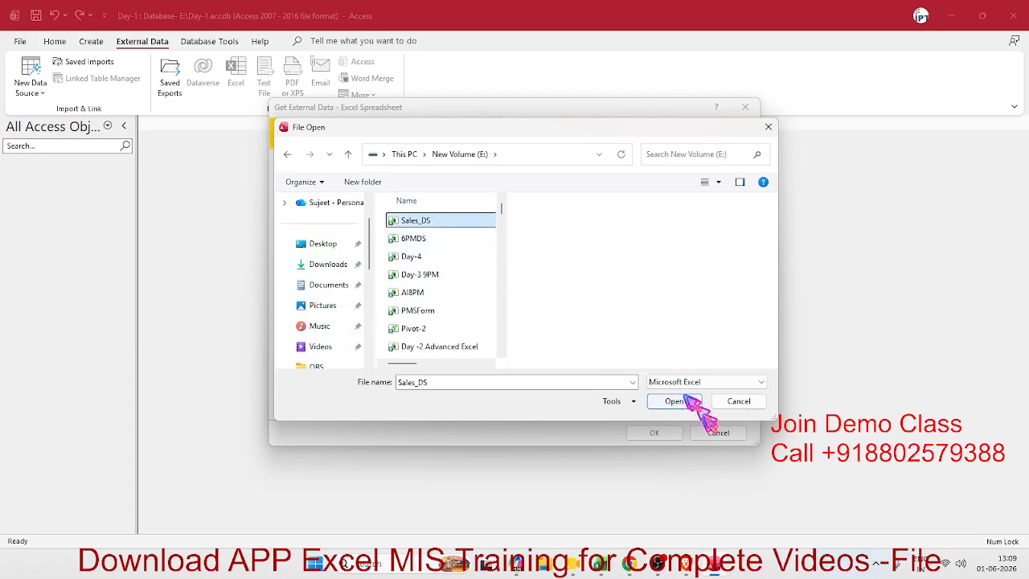
pyautogui.click(675, 401)
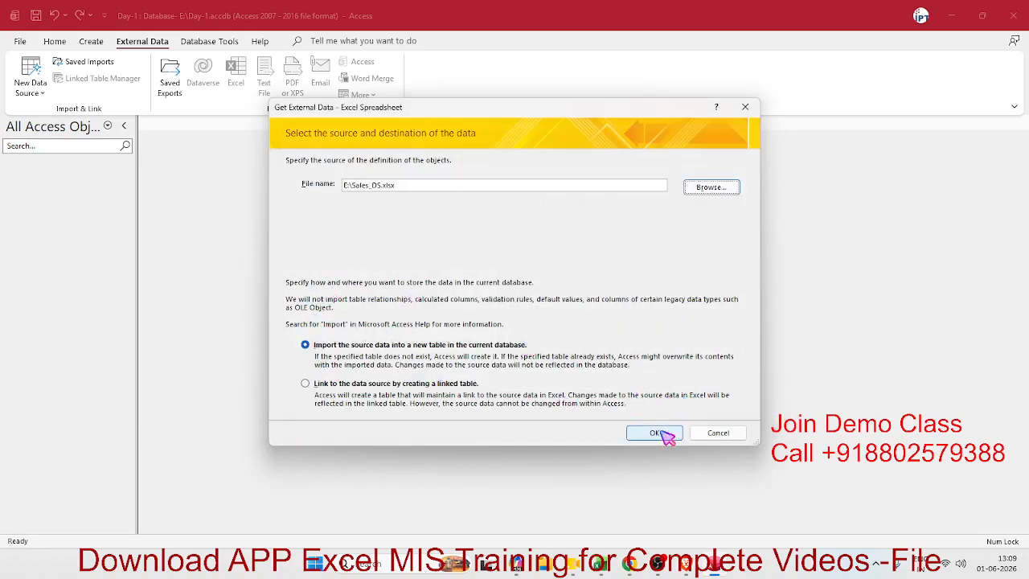
pyautogui.click(662, 433)
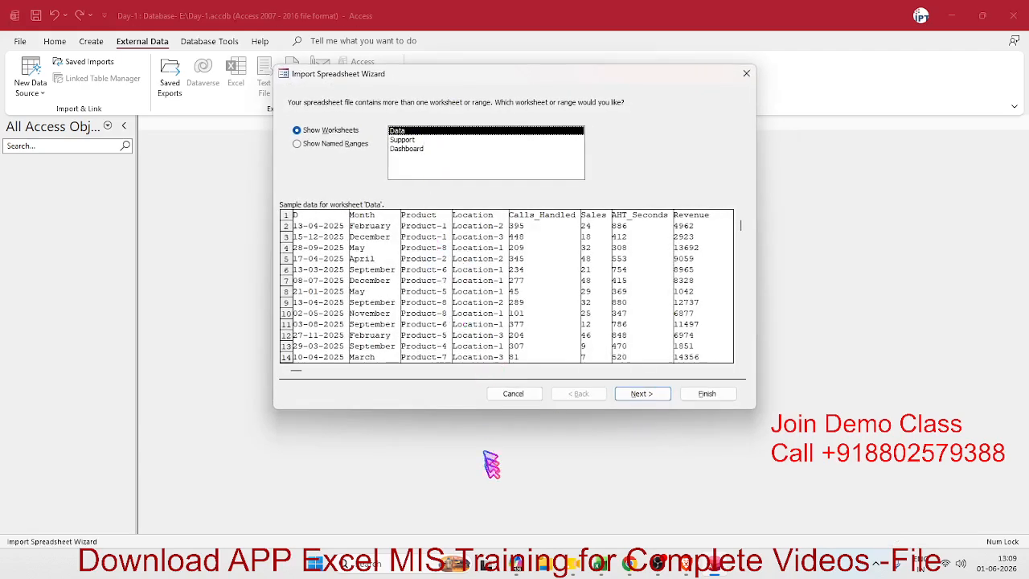
# Preview the workbook's sheets, select the Data worksheet and use its first row as column headings.
pyautogui.click(415, 148)
pyautogui.click(415, 140)
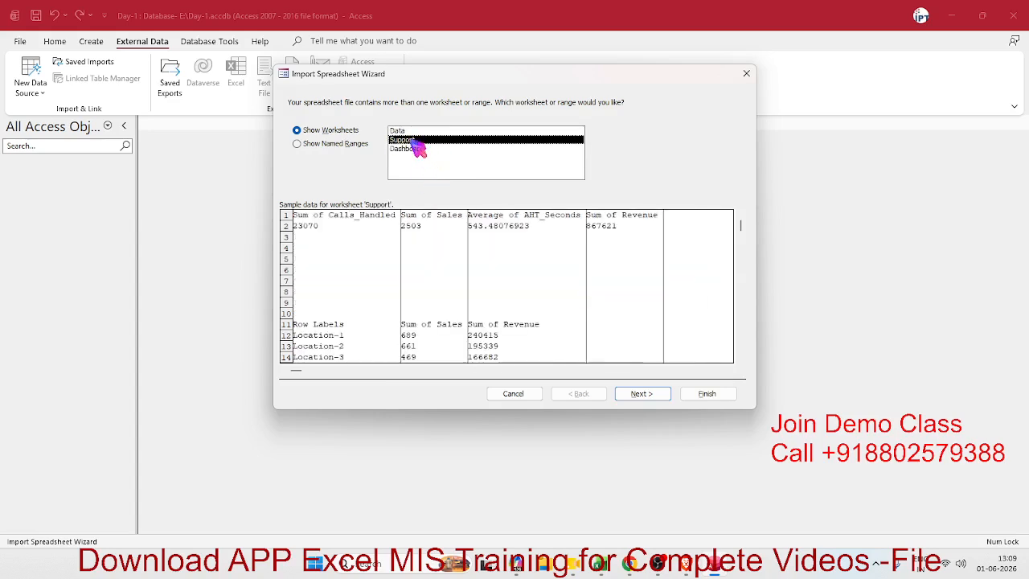
pyautogui.click(410, 132)
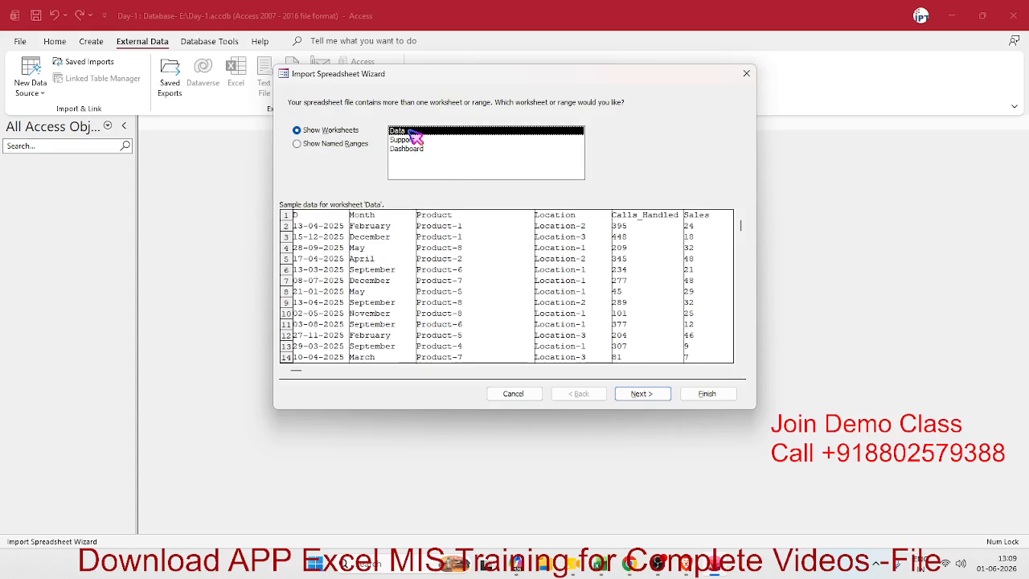
pyautogui.click(649, 397)
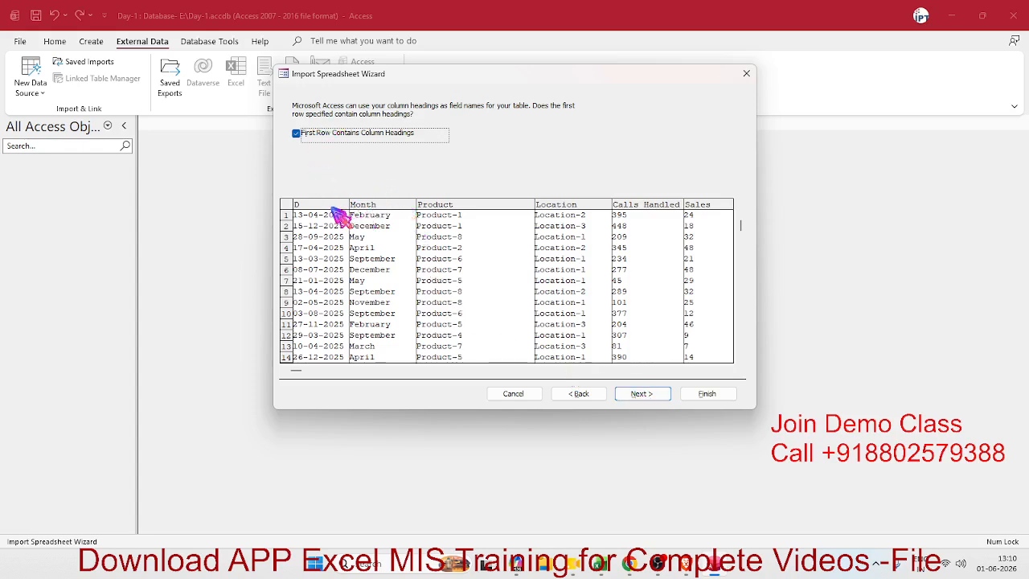
pyautogui.click(297, 134)
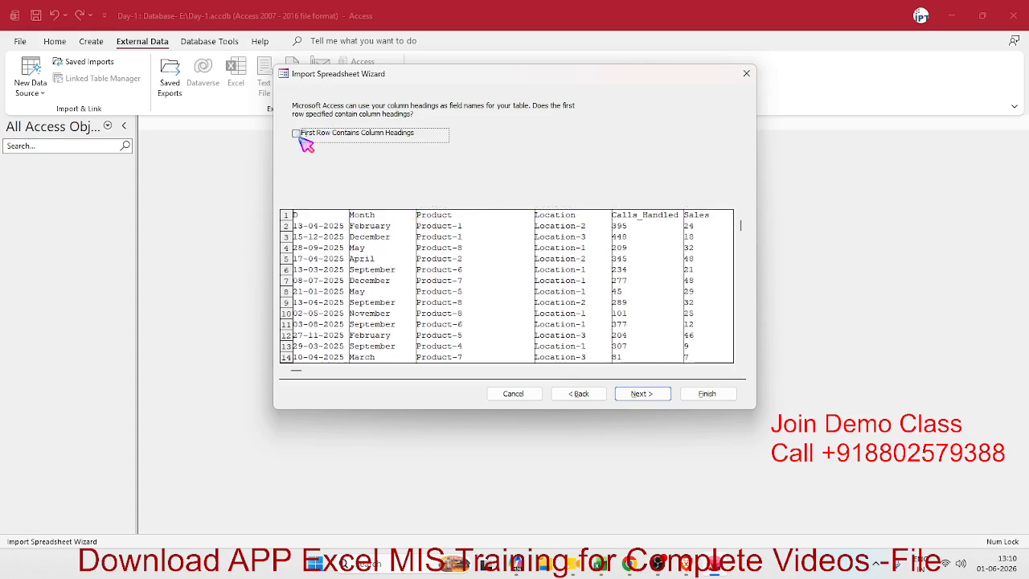
pyautogui.click(297, 133)
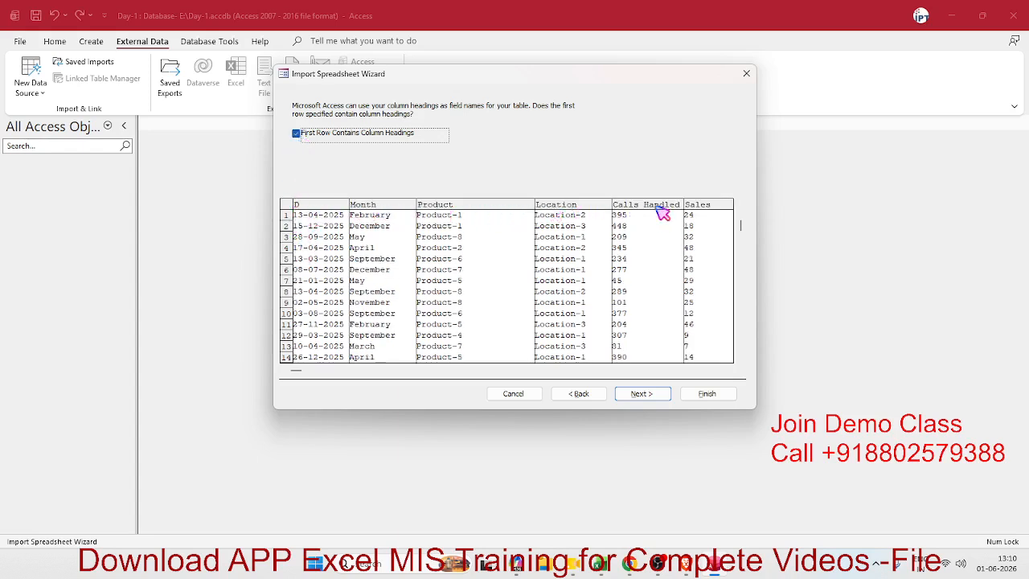
# Rename the D field as Date and review the data types of the Month, Product, Location and Calls_Handled fields.
pyautogui.click(642, 394)
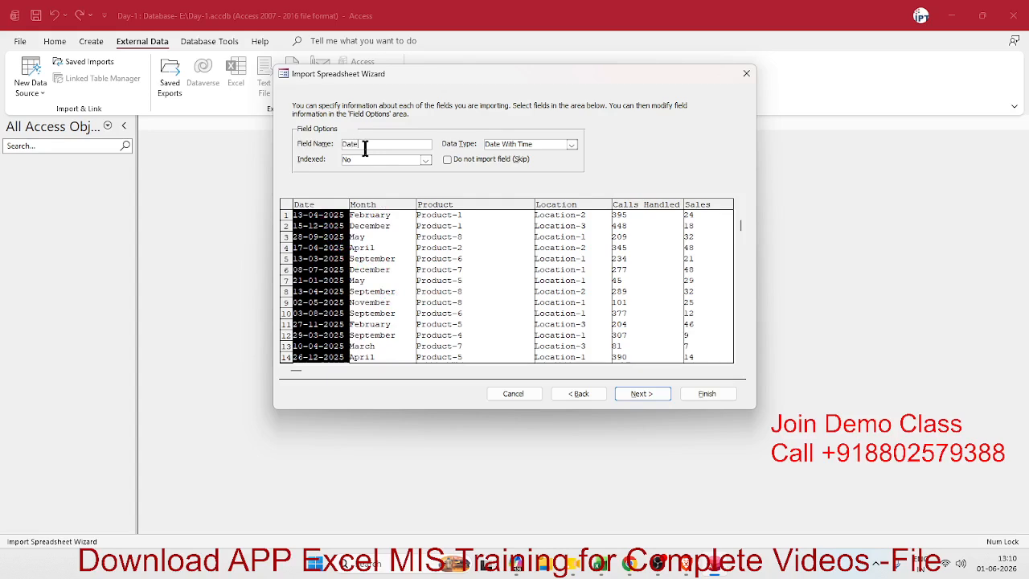
pyautogui.click(524, 145)
pyautogui.click(406, 208)
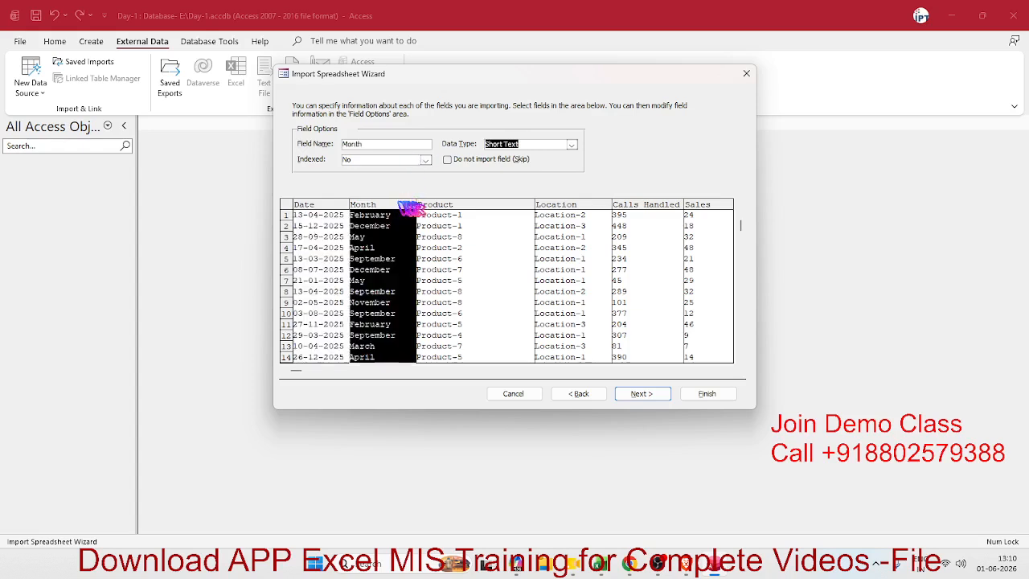
pyautogui.click(450, 206)
pyautogui.click(567, 206)
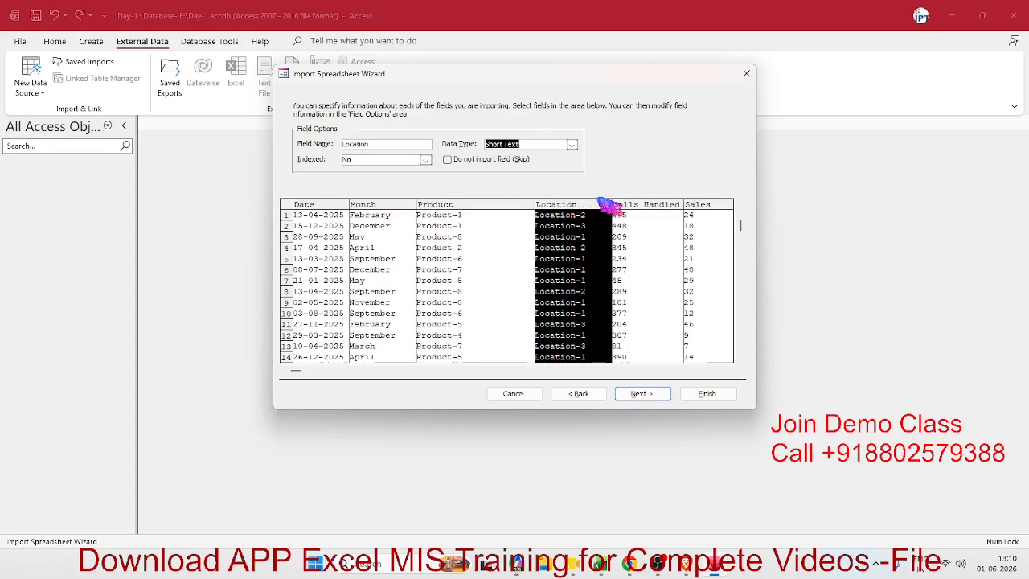
pyautogui.click(629, 214)
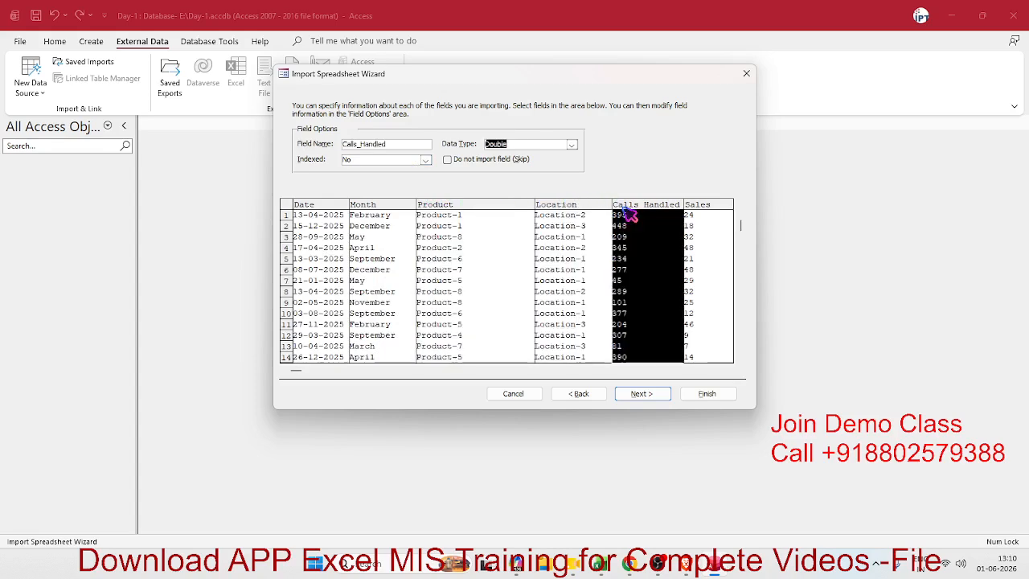
pyautogui.click(562, 149)
pyautogui.click(571, 145)
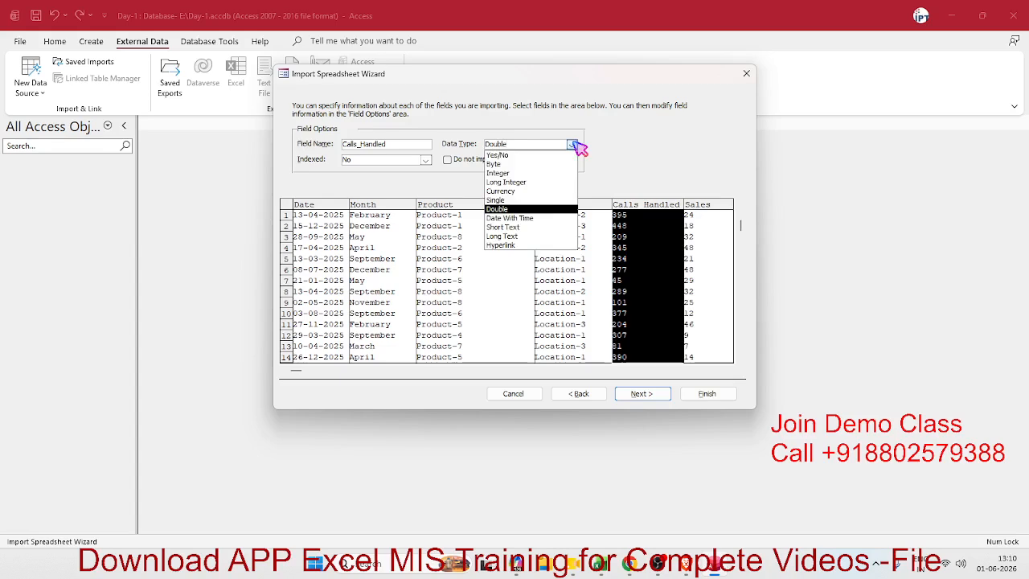
pyautogui.click(643, 142)
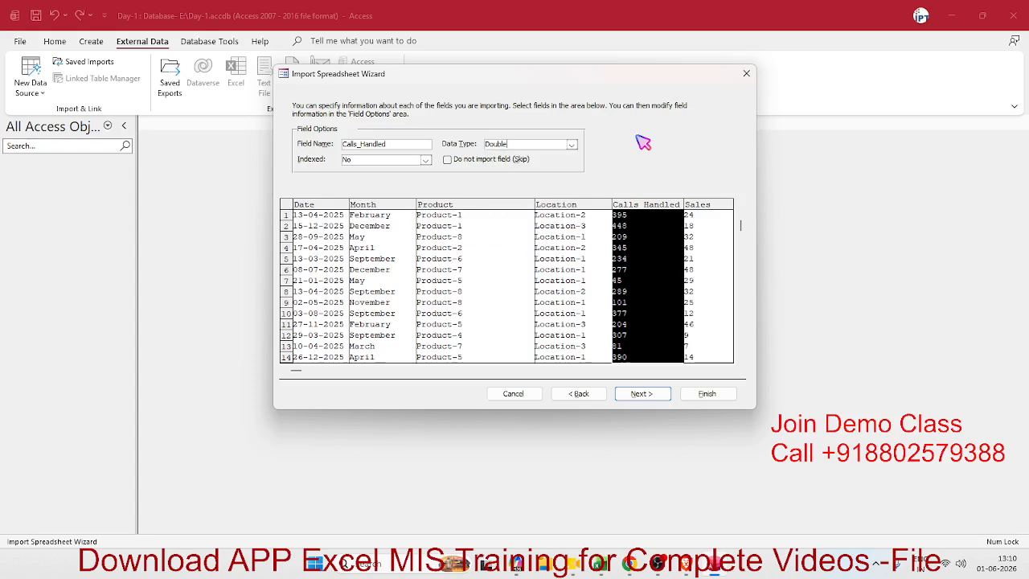
pyautogui.click(641, 394)
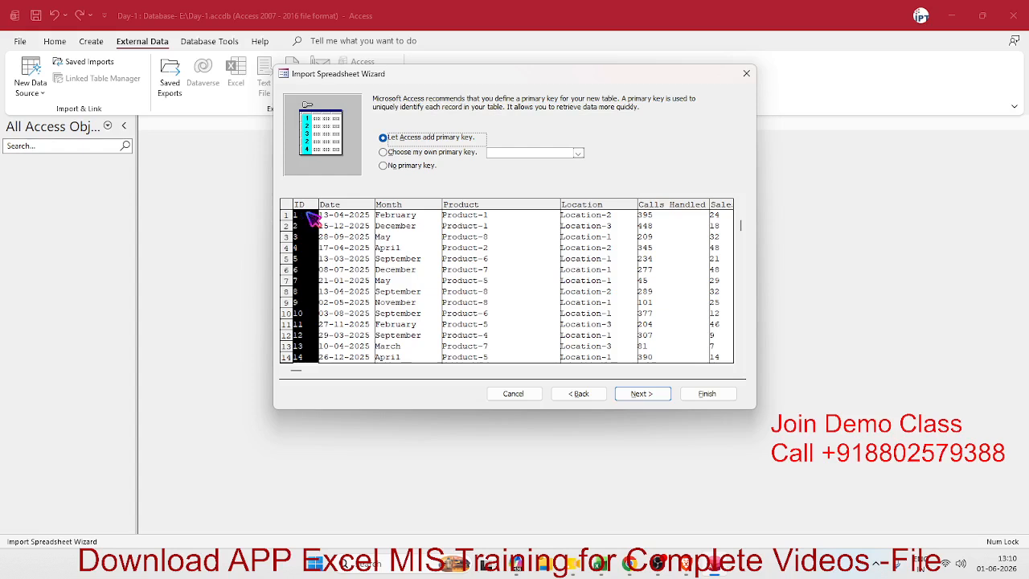
# Compare the primary key options for the new table and choose to import it with no primary key.
pyautogui.click(413, 167)
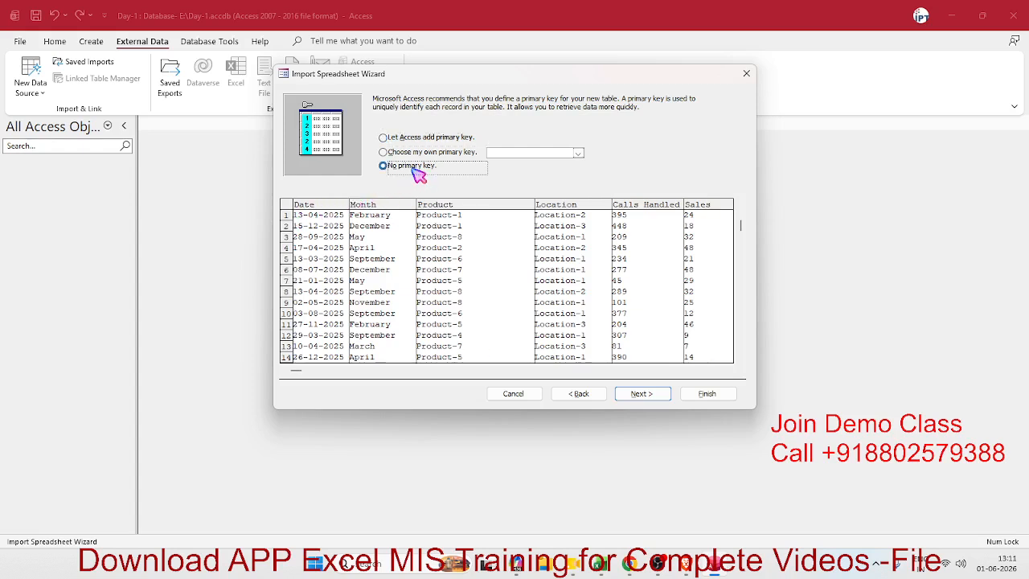
pyautogui.click(410, 140)
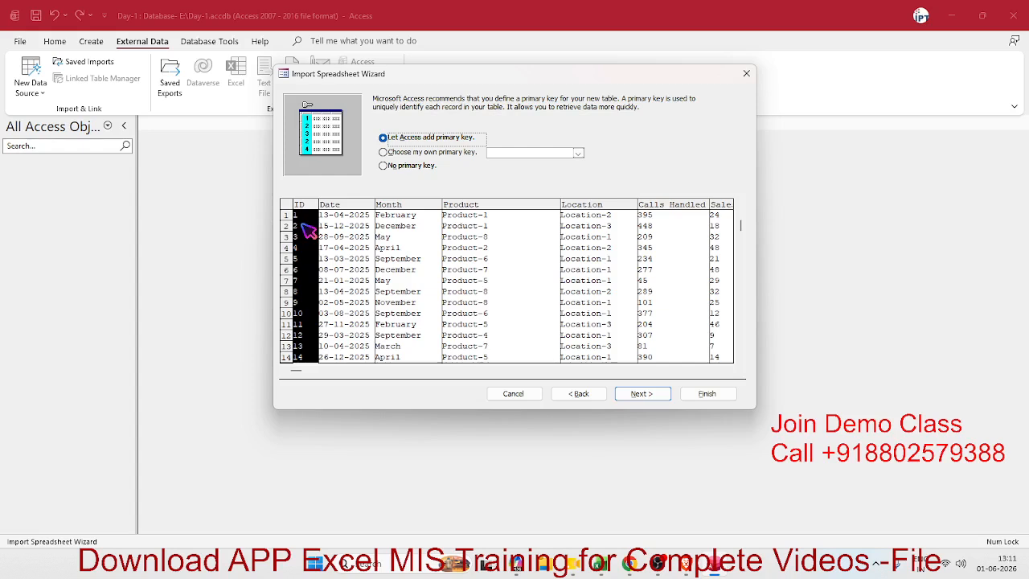
pyautogui.click(434, 154)
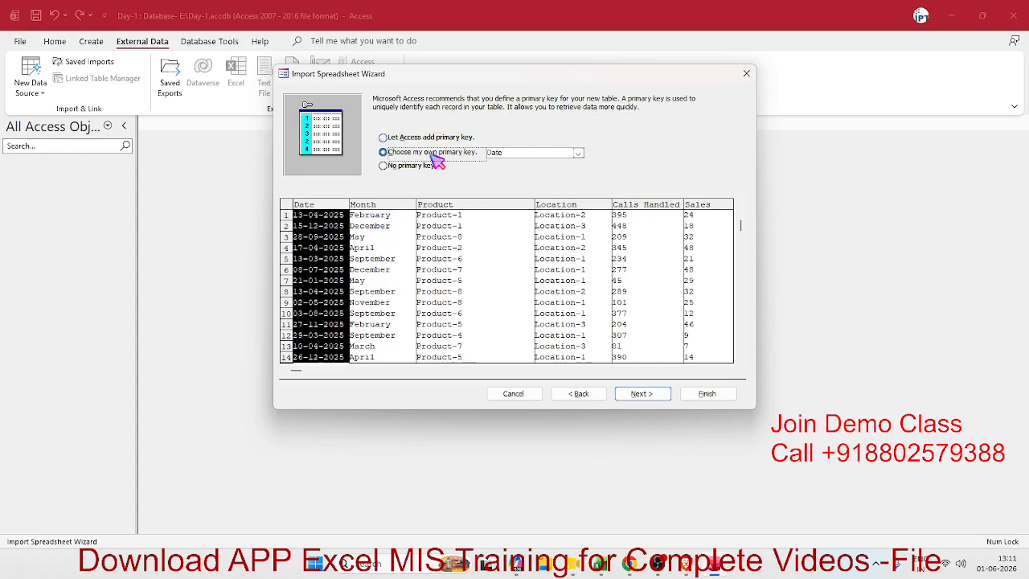
pyautogui.click(462, 358)
pyautogui.click(559, 330)
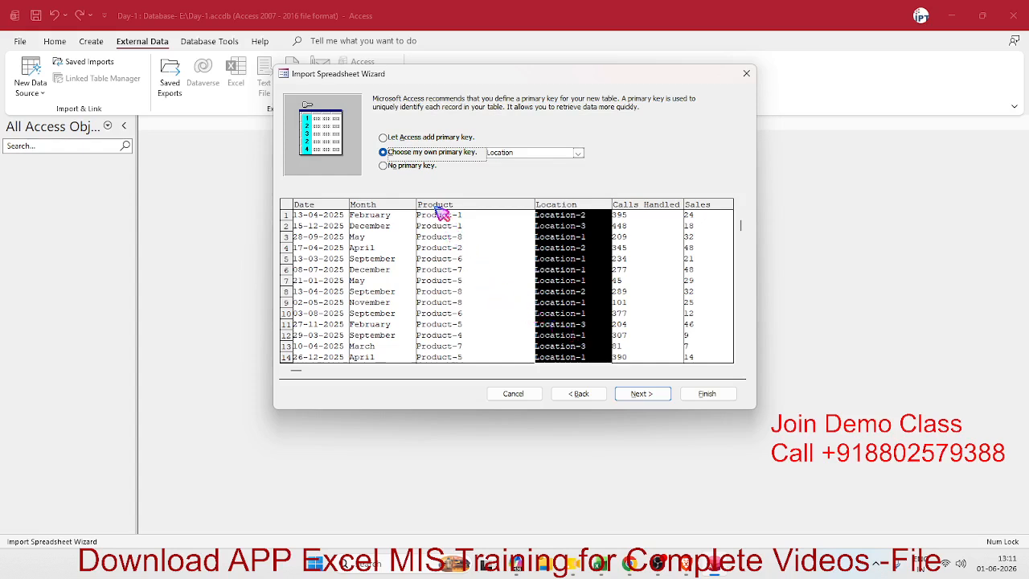
pyautogui.click(400, 166)
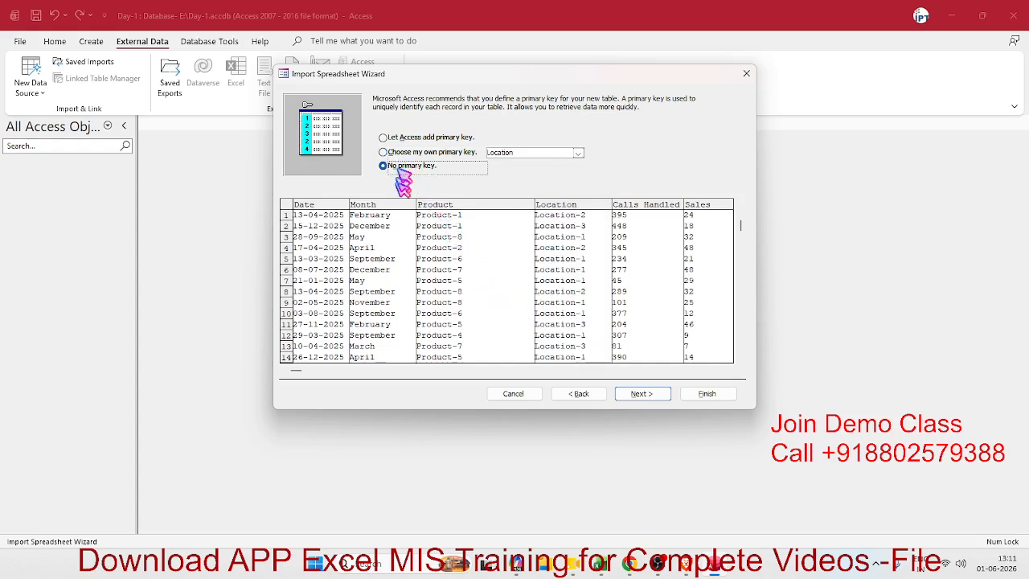
# Accept the table name Data as the import destination and finish importing the worksheet.
pyautogui.click(641, 393)
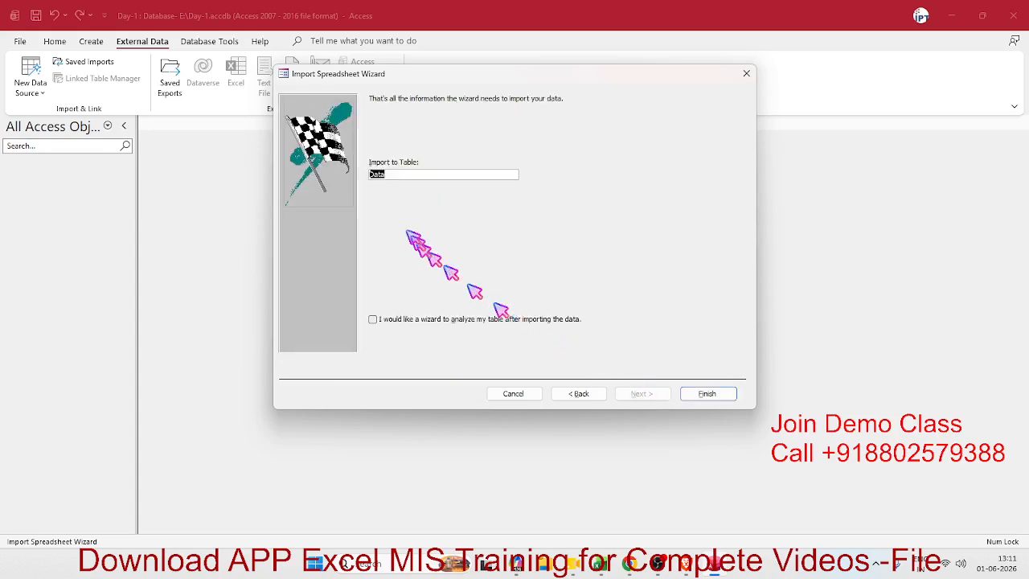
pyautogui.click(391, 177)
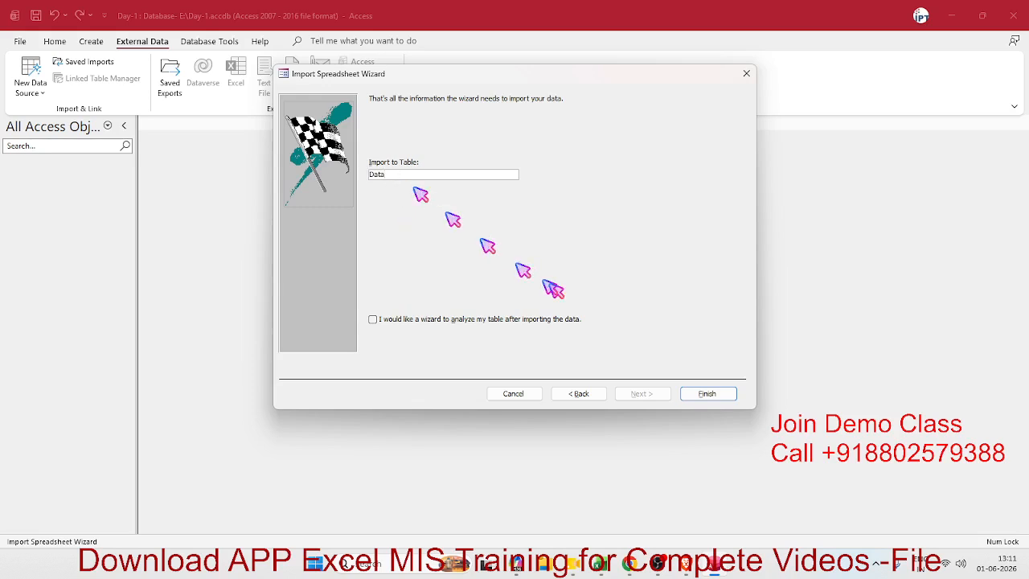
pyautogui.click(706, 393)
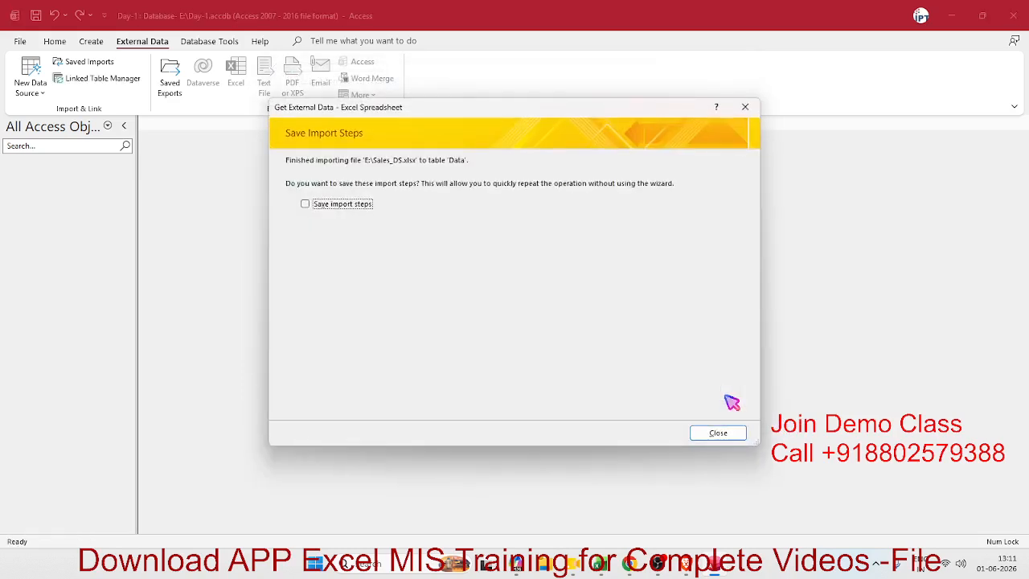
# Save the import steps as Import-Sales_DS and review the entry in the list of saved imports.
pyautogui.click(369, 208)
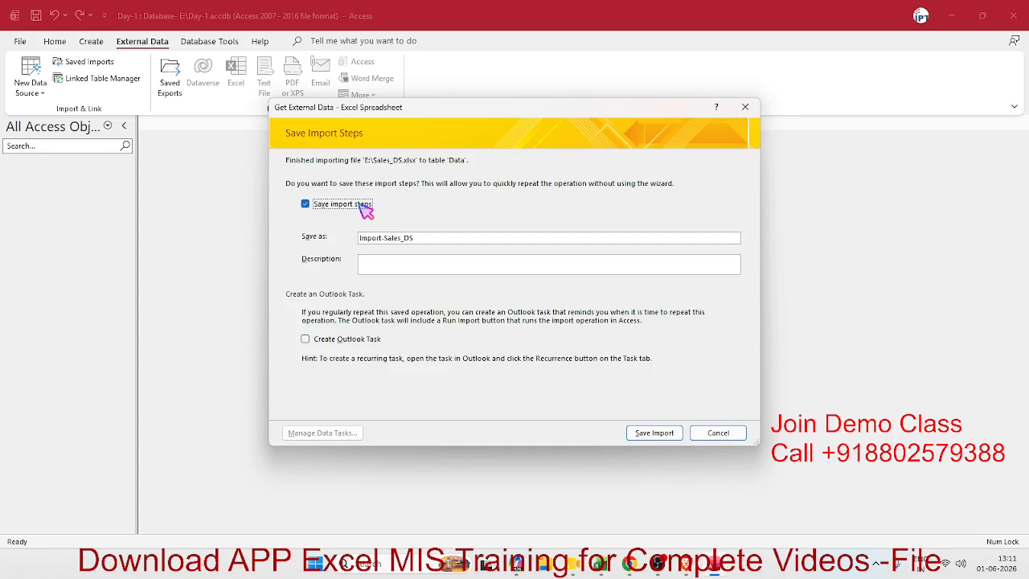
pyautogui.click(647, 434)
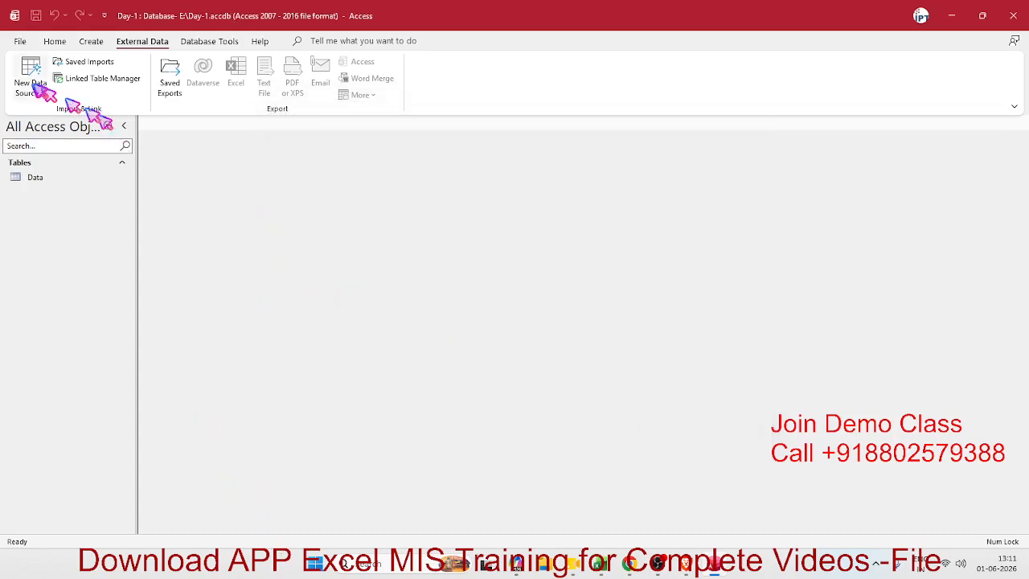
pyautogui.click(80, 62)
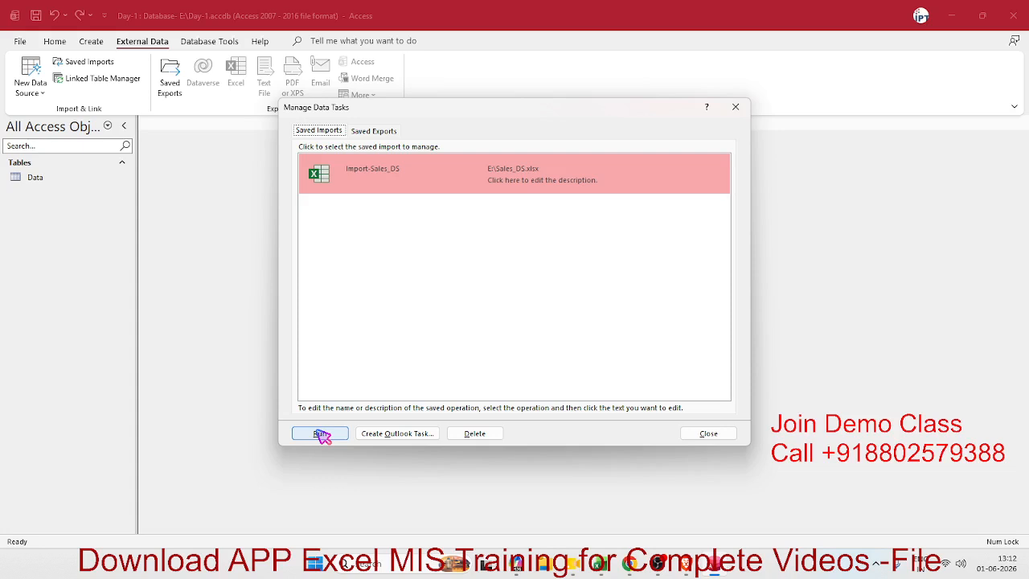
pyautogui.click(708, 433)
# Start another Excel import, compare the new-table and append options, and choose to append the records to the Data table.
pyautogui.click(32, 89)
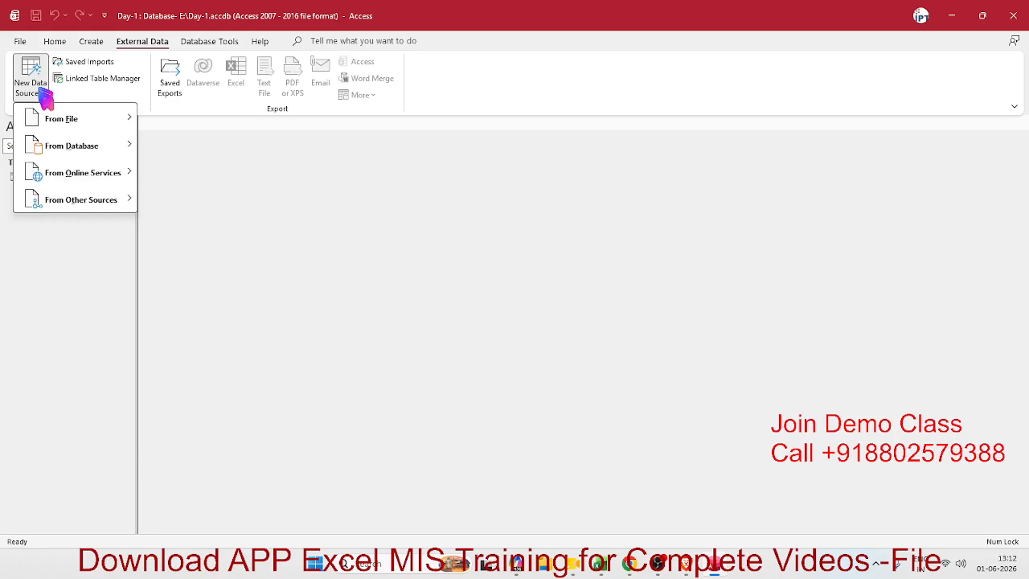
pyautogui.moveTo(76, 121)
pyautogui.click(165, 121)
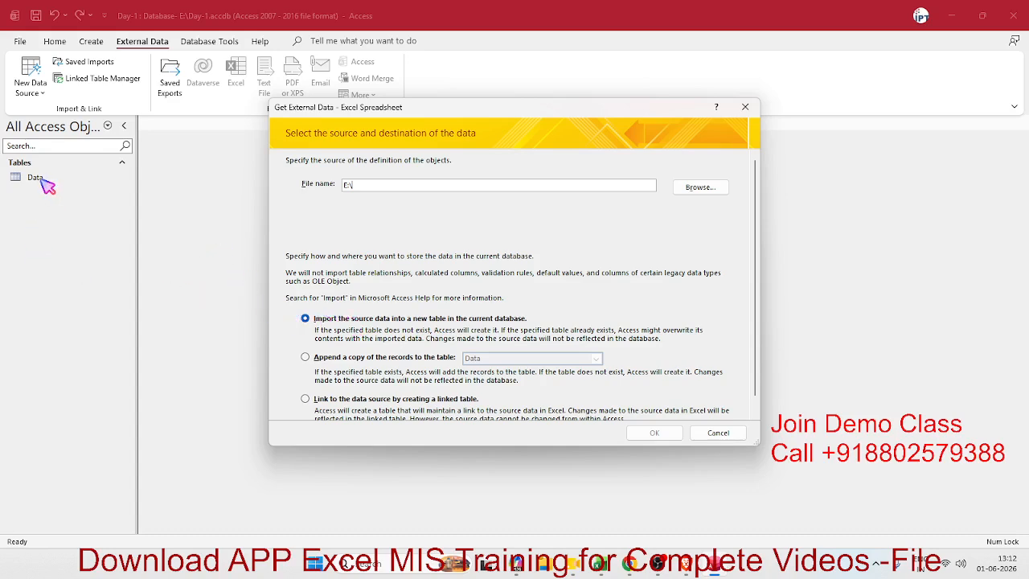
pyautogui.click(353, 358)
pyautogui.click(345, 322)
pyautogui.click(335, 360)
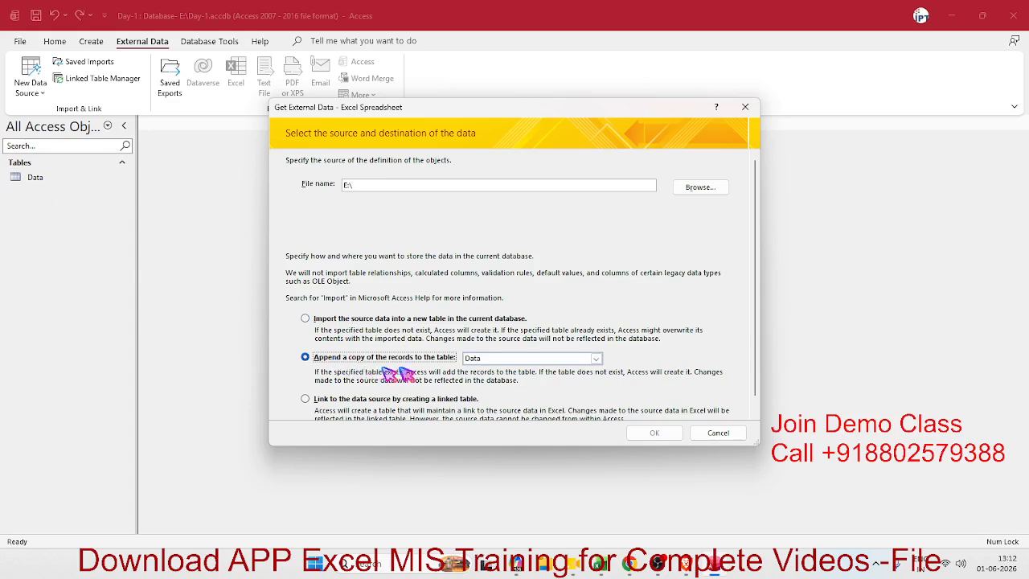
pyautogui.click(379, 322)
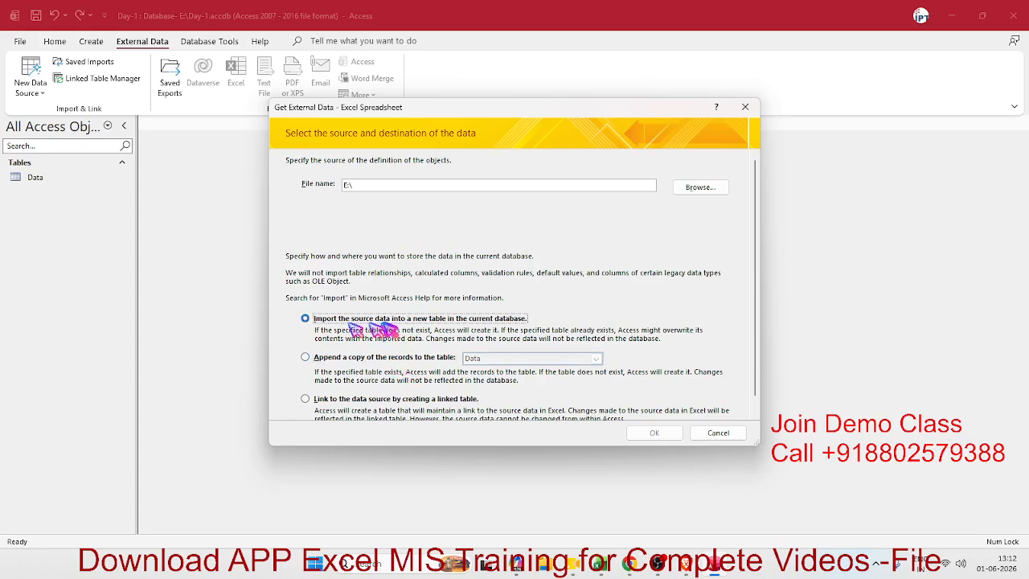
pyautogui.click(305, 356)
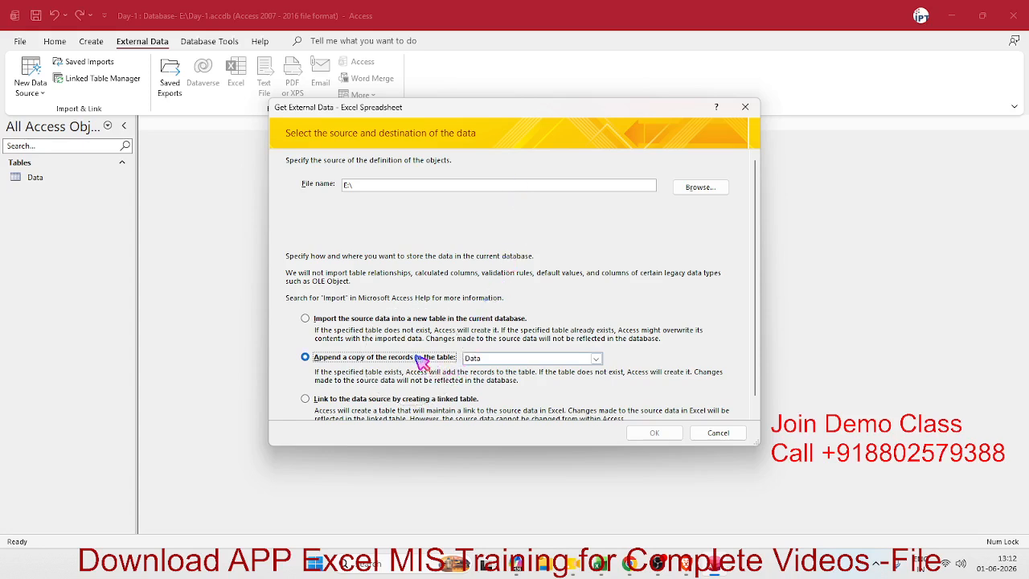
pyautogui.click(559, 361)
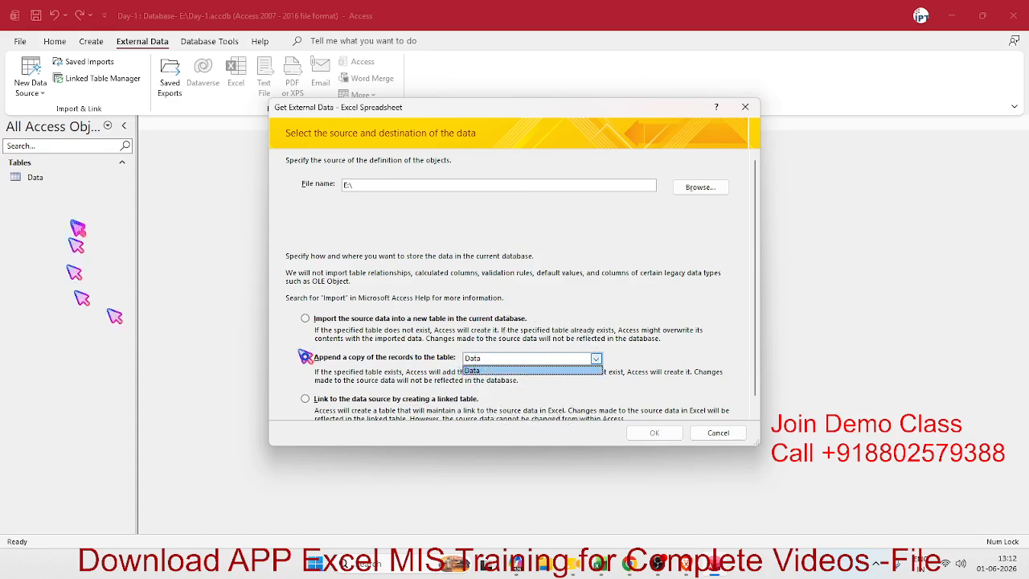
pyautogui.click(532, 371)
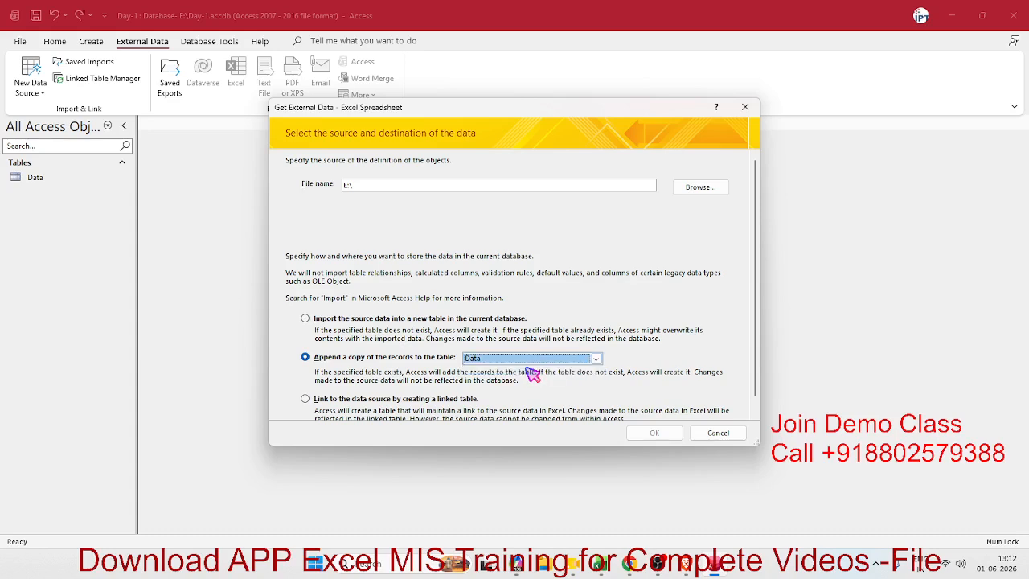
# Try to append the Data worksheet of the Sales_DS workbook on drive E: to the Data table.
pyautogui.click(691, 190)
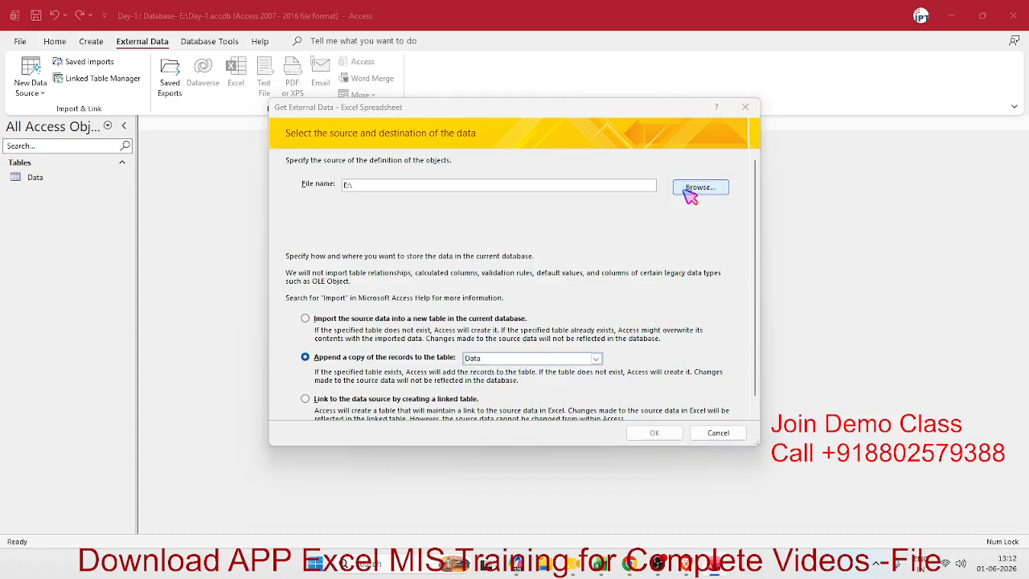
pyautogui.click(482, 220)
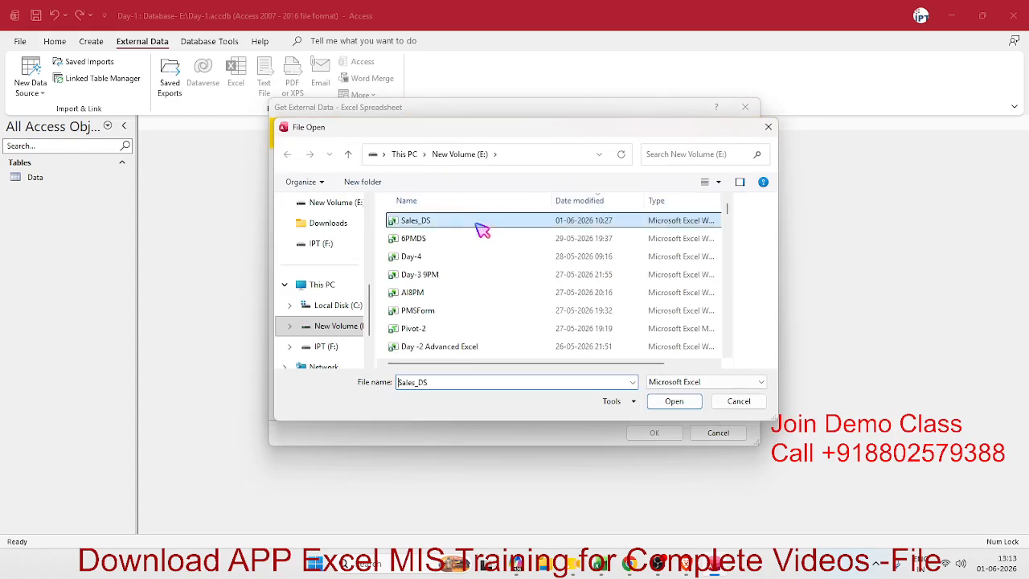
pyautogui.click(673, 401)
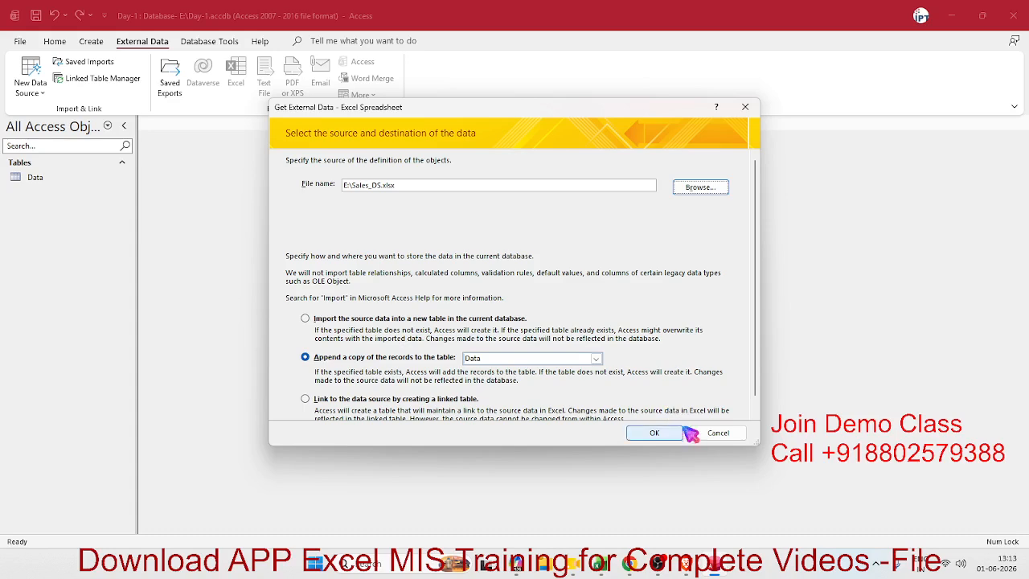
pyautogui.click(674, 437)
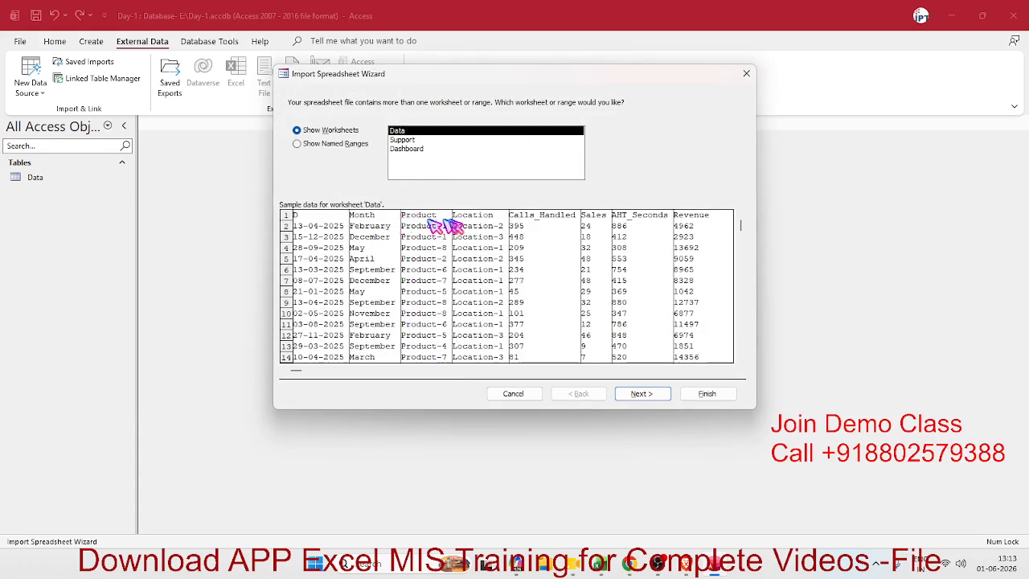
pyautogui.click(641, 393)
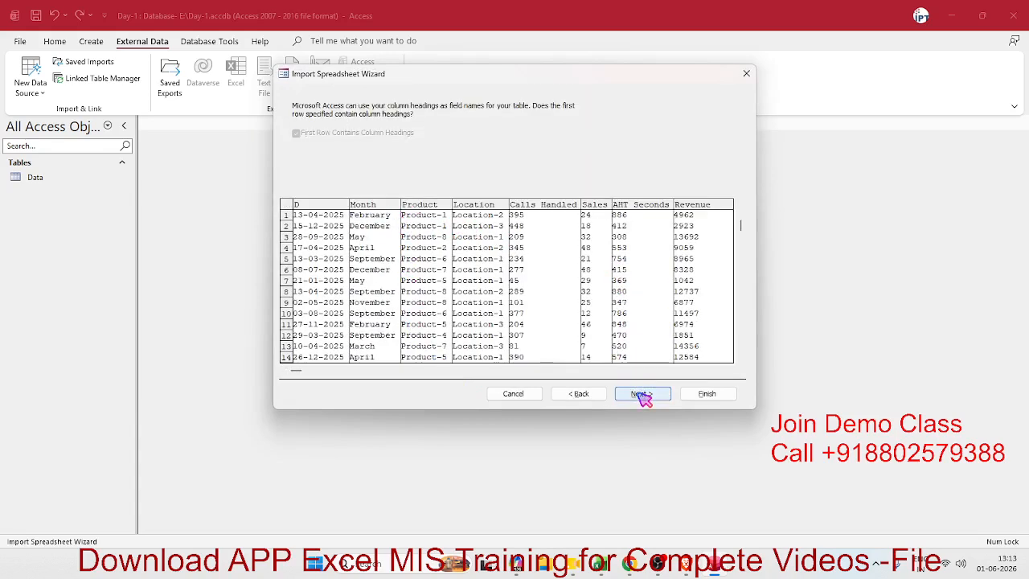
pyautogui.click(641, 394)
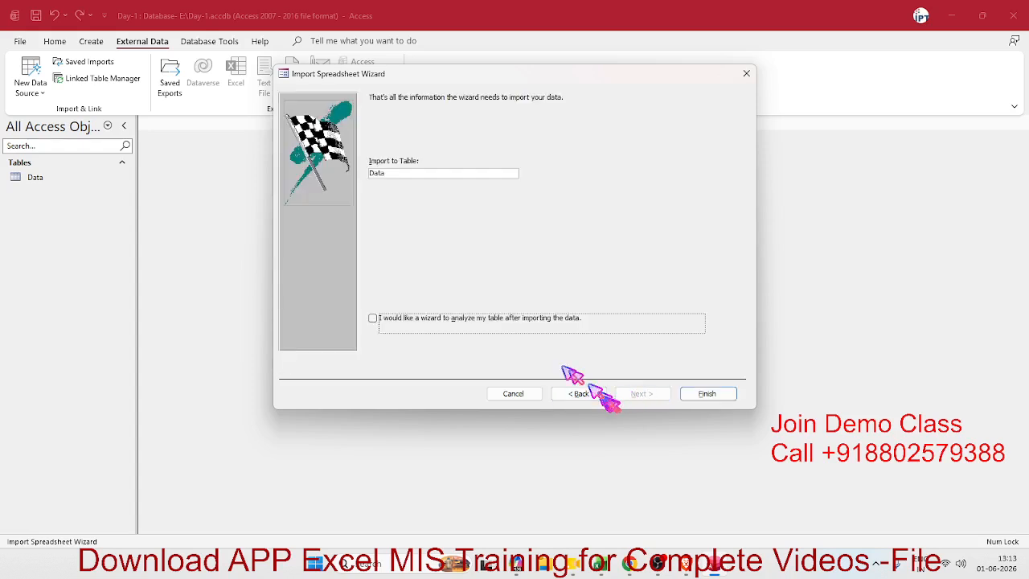
pyautogui.click(707, 394)
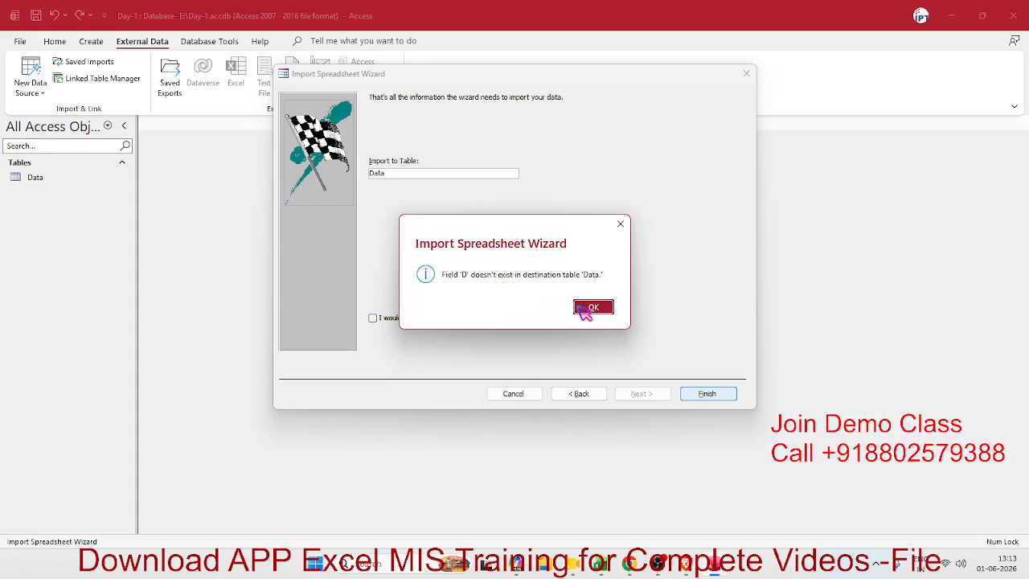
pyautogui.click(593, 308)
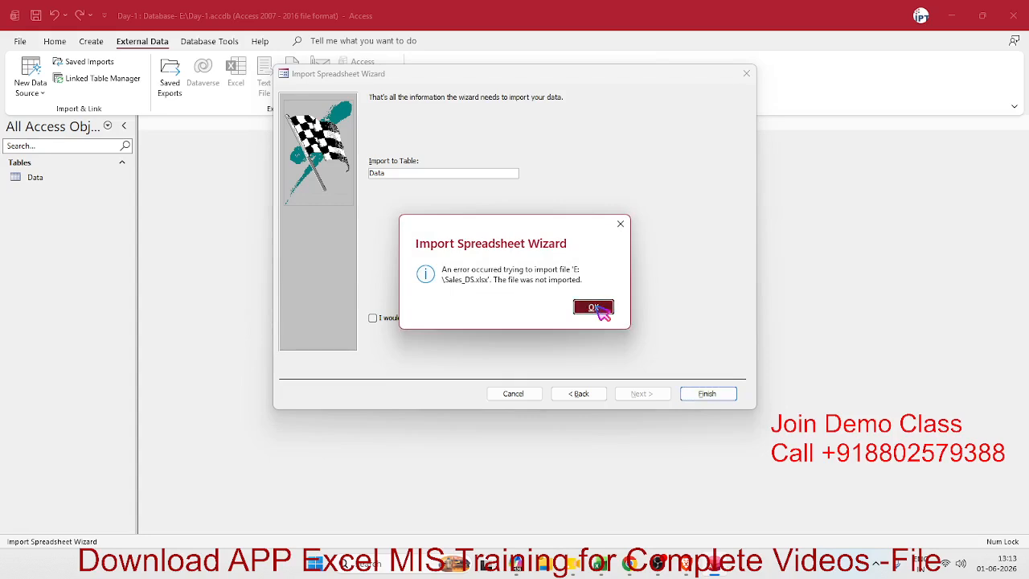
pyautogui.click(593, 308)
# Return to the worksheet selection, try to list the worksheets again, and cancel the import wizard.
pyautogui.click(574, 395)
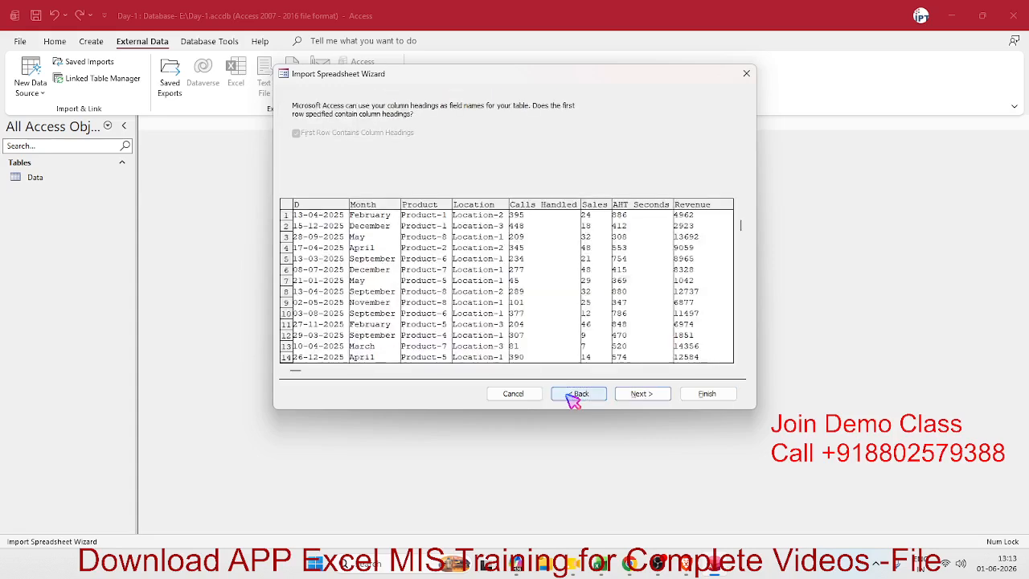
pyautogui.click(568, 396)
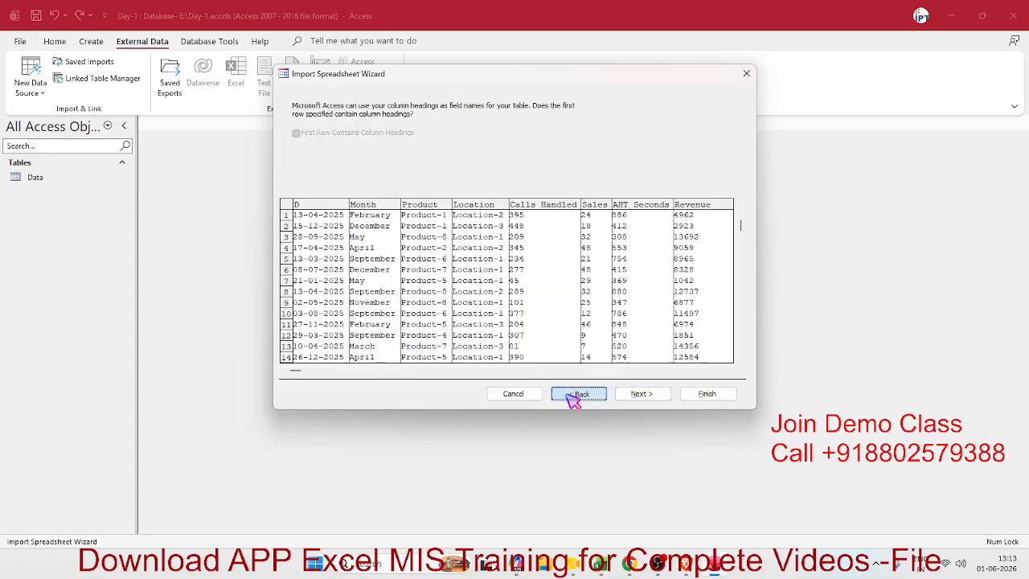
pyautogui.click(594, 311)
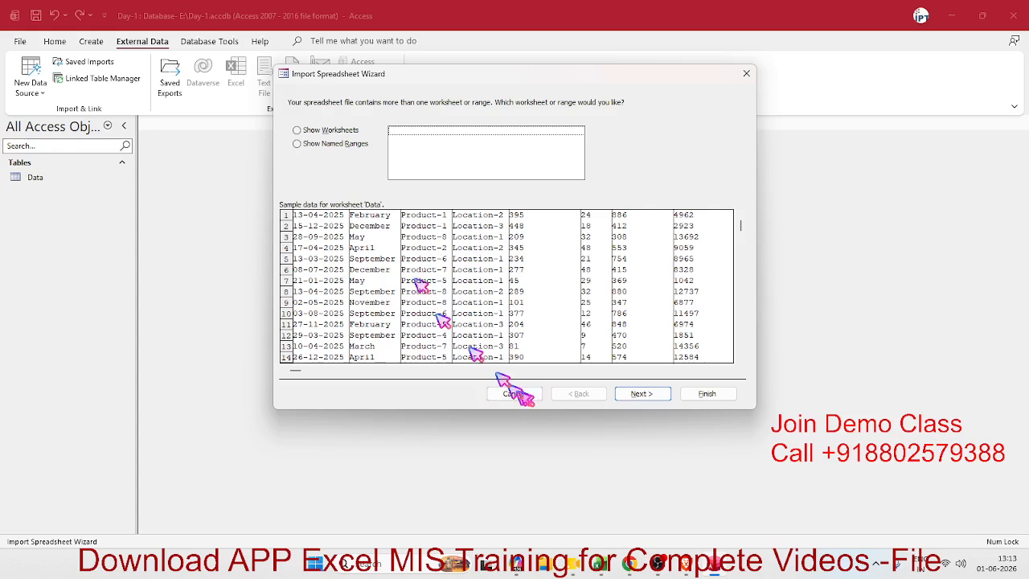
pyautogui.click(405, 240)
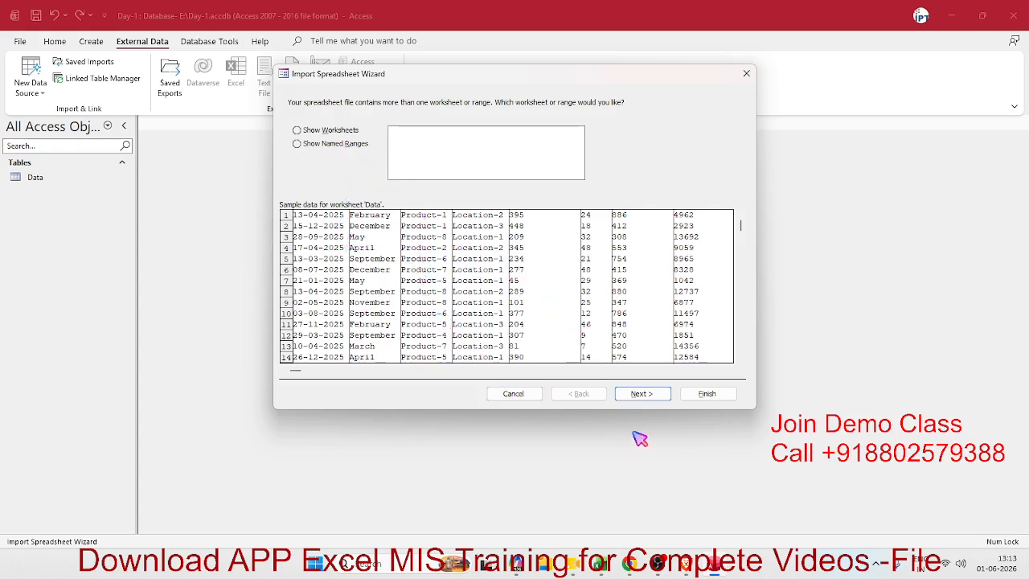
pyautogui.click(352, 153)
pyautogui.click(339, 131)
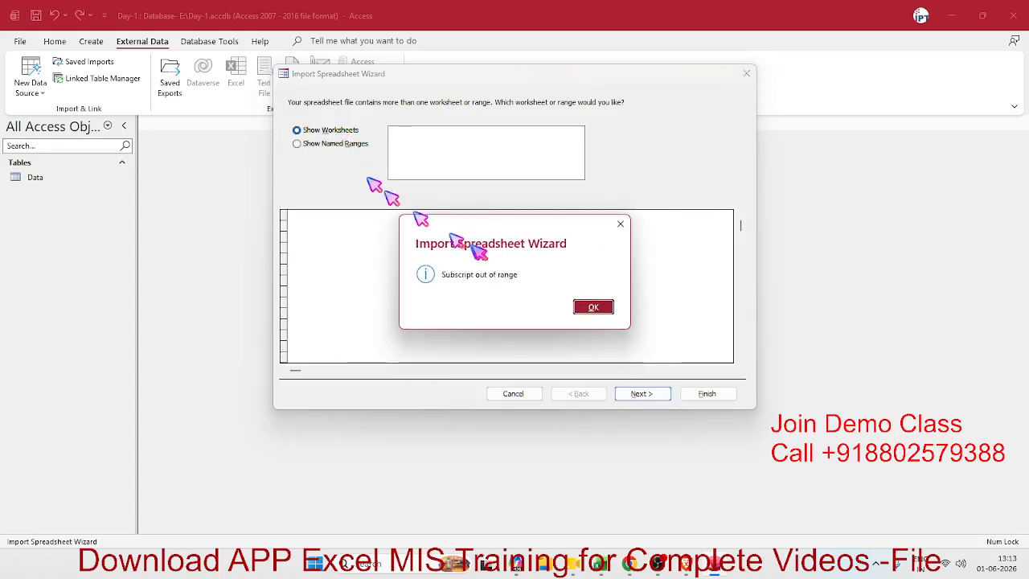
pyautogui.click(593, 308)
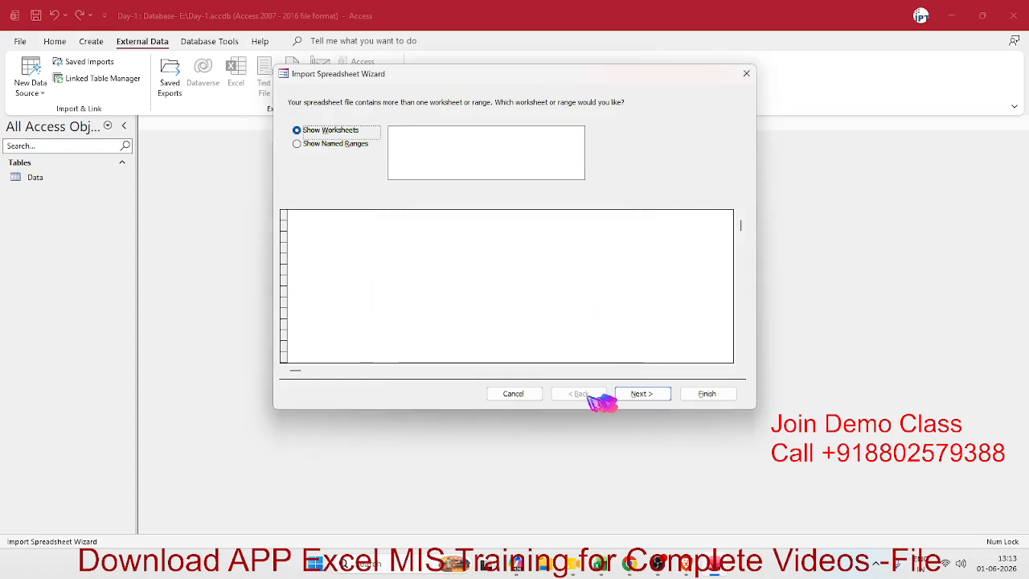
pyautogui.click(532, 394)
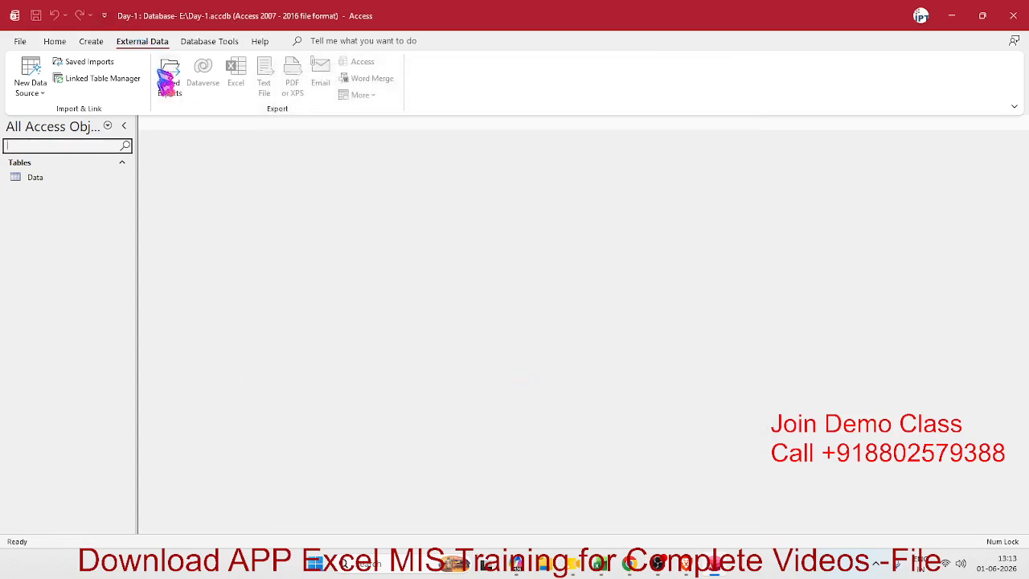
# Start an Excel import that appends the Sales_DS workbook from drive E: to the Data table.
pyautogui.click(48, 91)
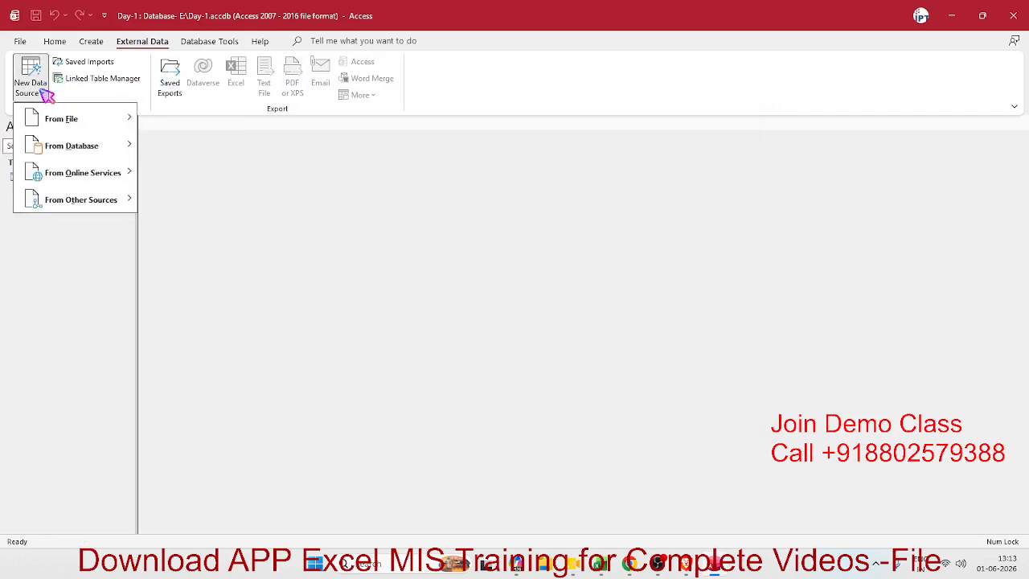
pyautogui.moveTo(79, 118)
pyautogui.click(169, 127)
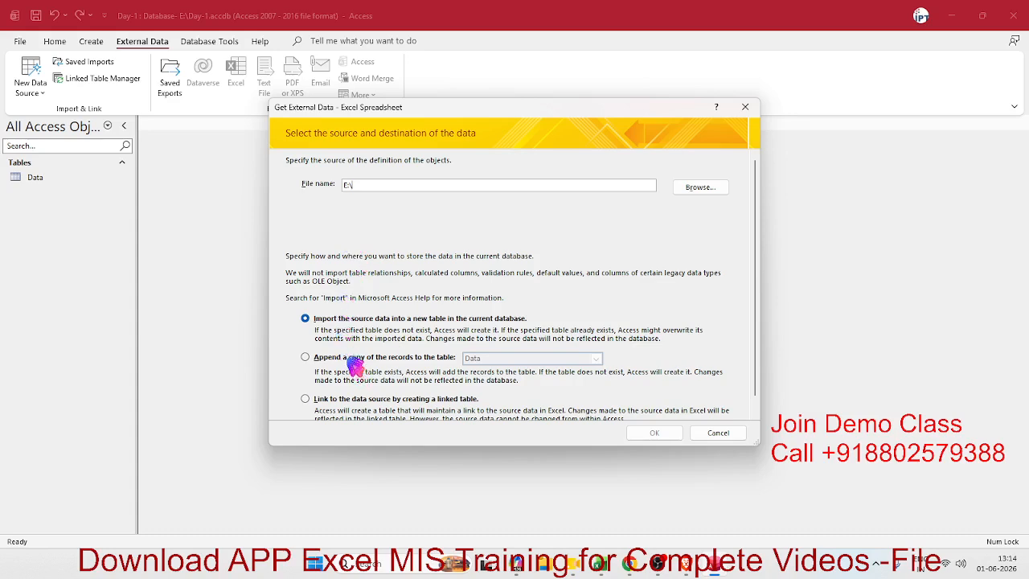
pyautogui.click(720, 190)
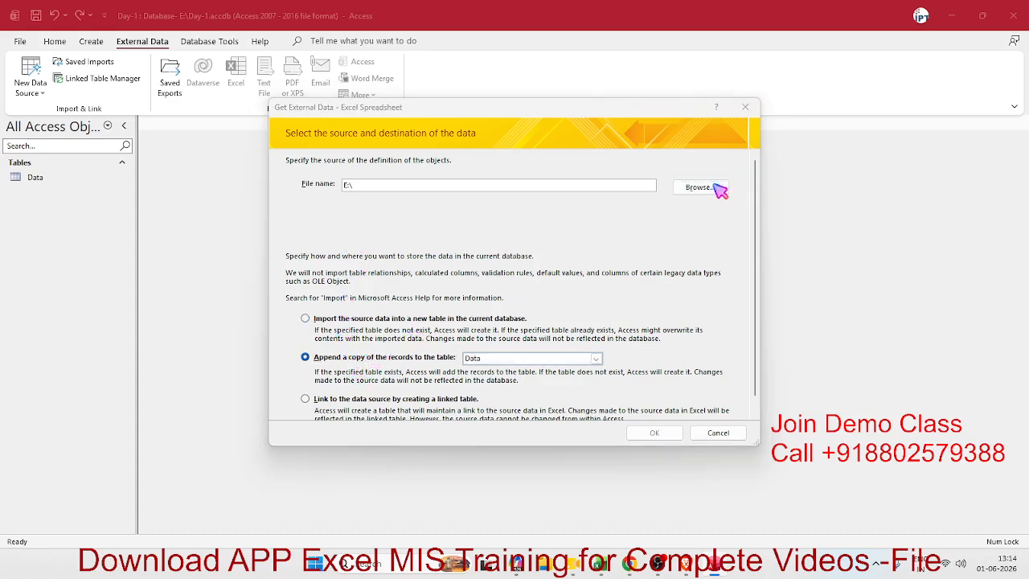
pyautogui.click(411, 222)
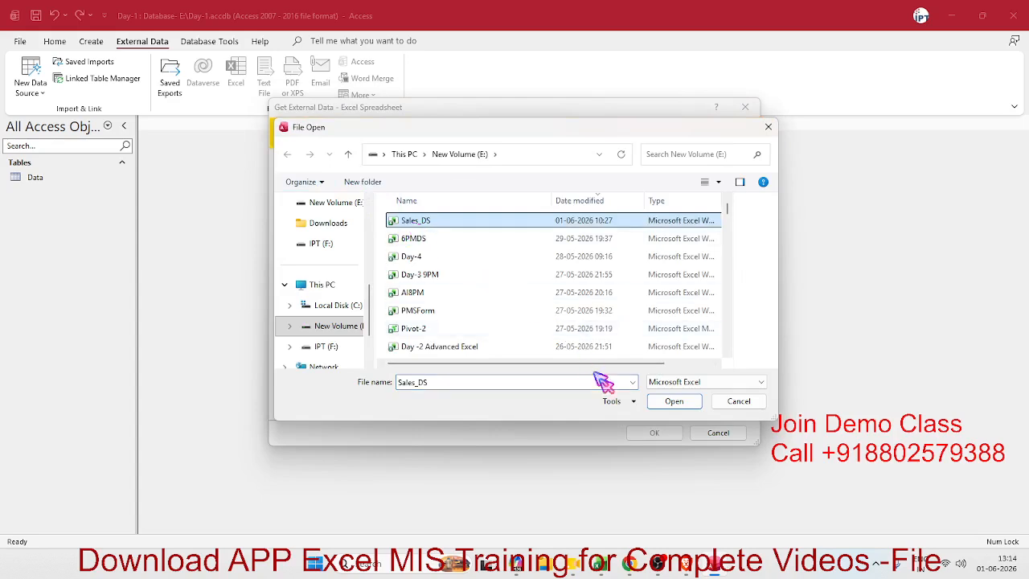
pyautogui.click(671, 401)
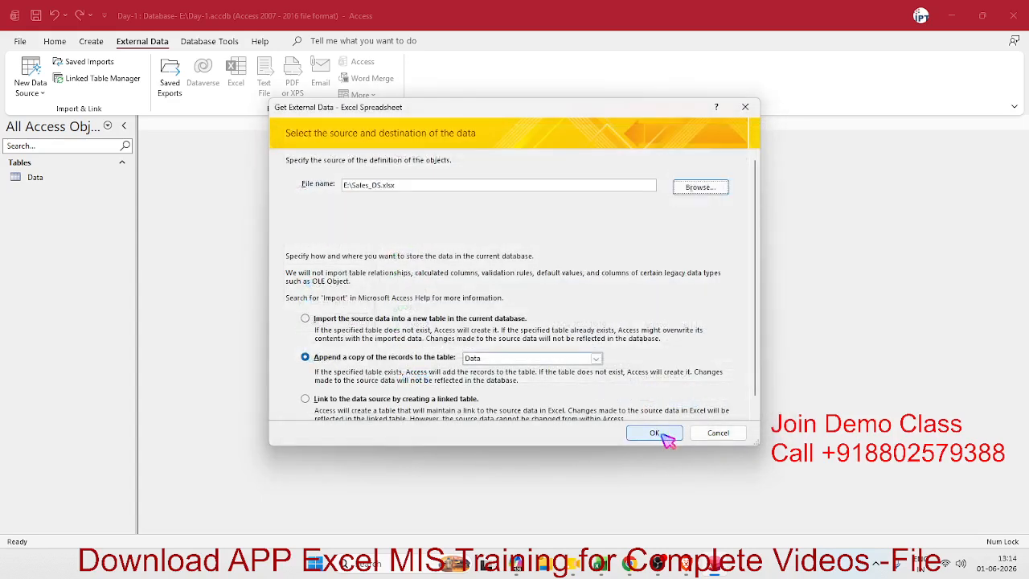
pyautogui.click(664, 436)
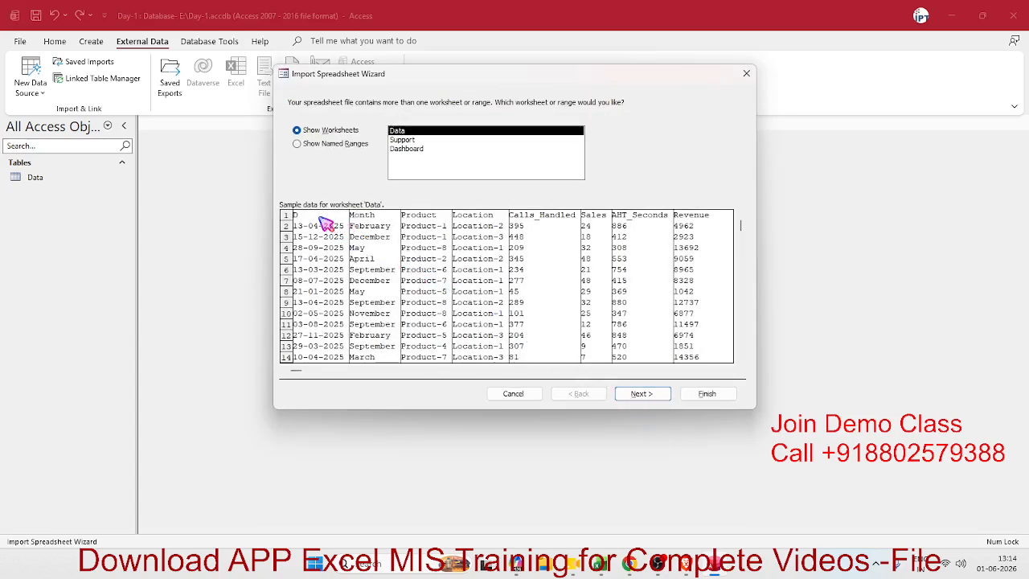
# Check the Data worksheet's column headings in the import preview, advance to the final page, and close the wizard without importing.
pyautogui.click(642, 393)
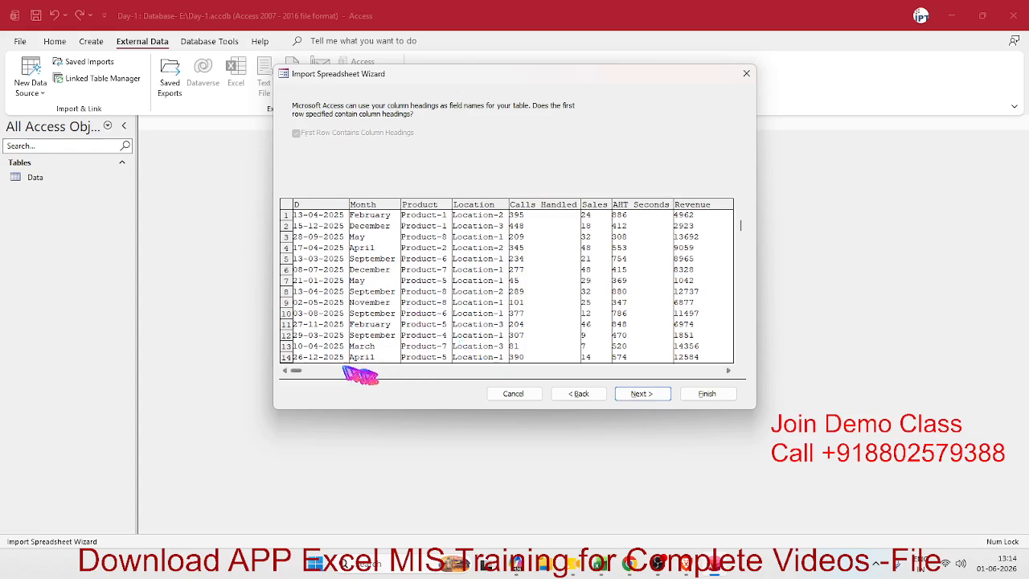
pyautogui.moveTo(299, 370); pyautogui.dragTo(622, 372)
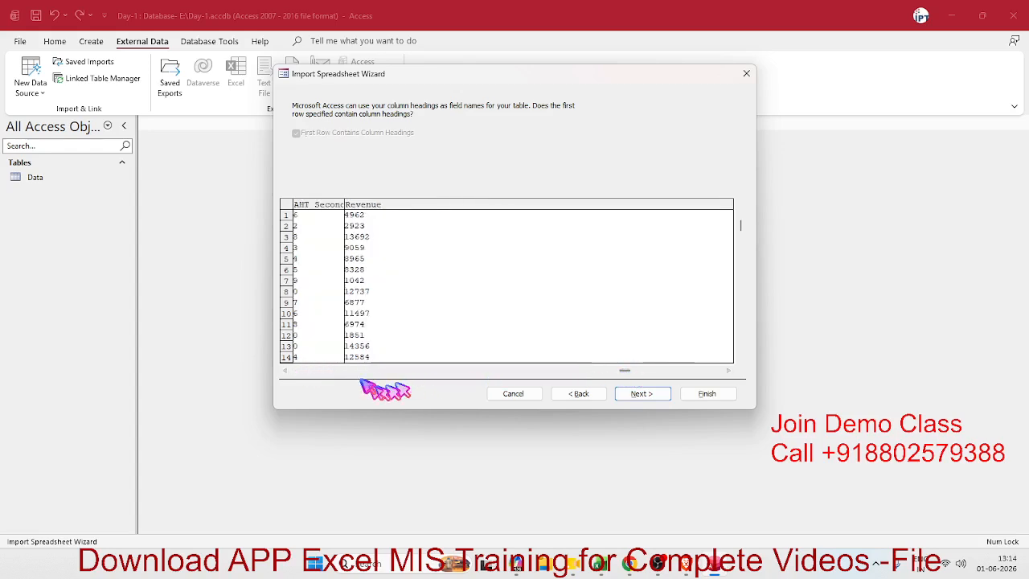
pyautogui.click(604, 371)
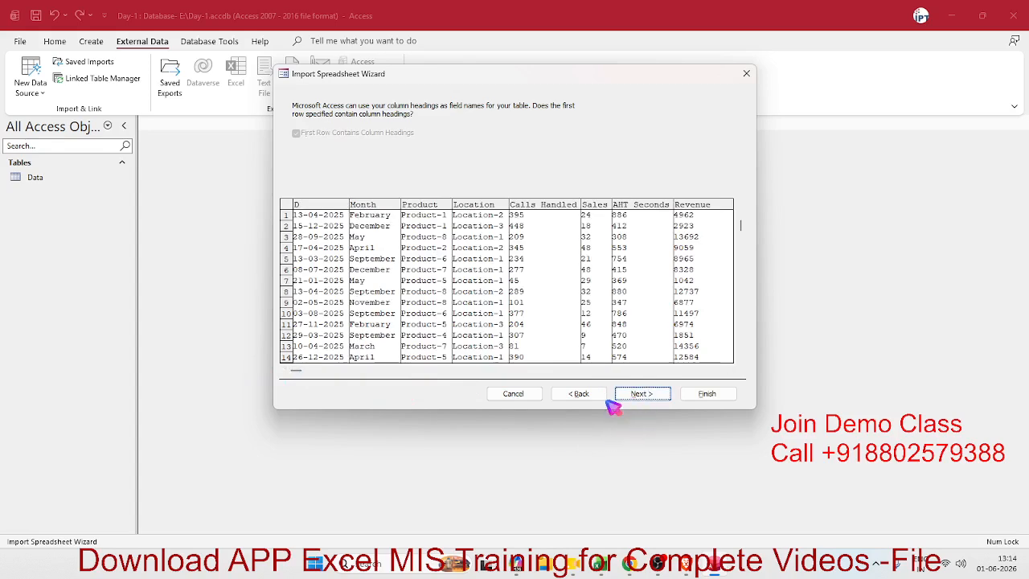
pyautogui.click(648, 394)
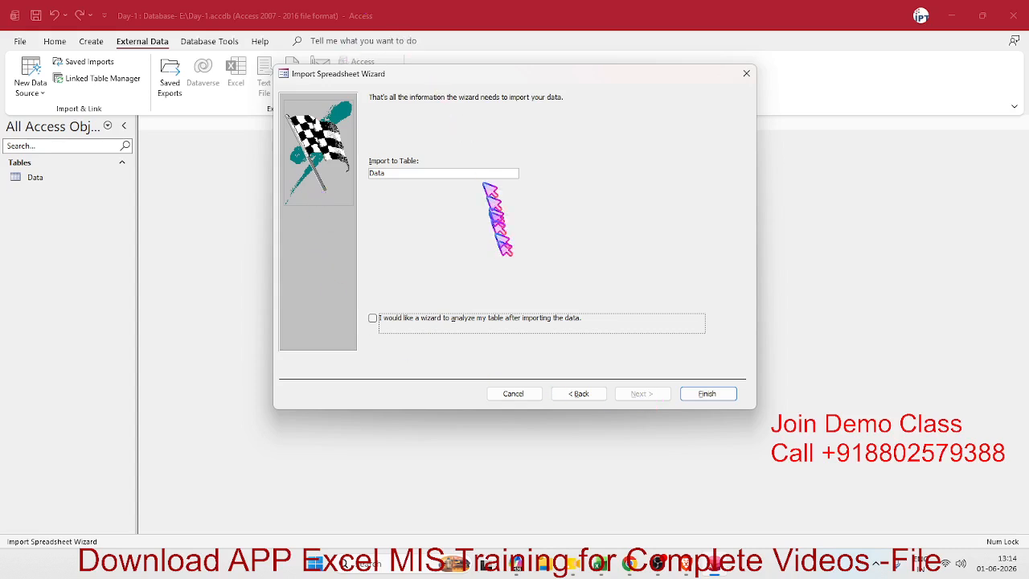
pyautogui.click(746, 74)
# Switch to File Explorer and open the Sales_DS workbook from drive E: in Excel.
pyautogui.click(552, 562)
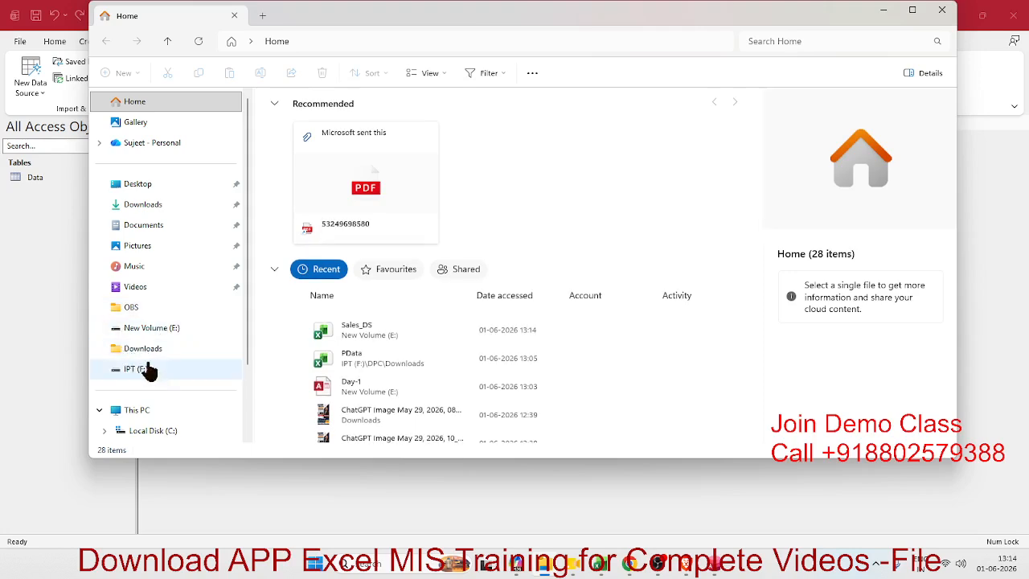
pyautogui.click(141, 368)
pyautogui.click(170, 327)
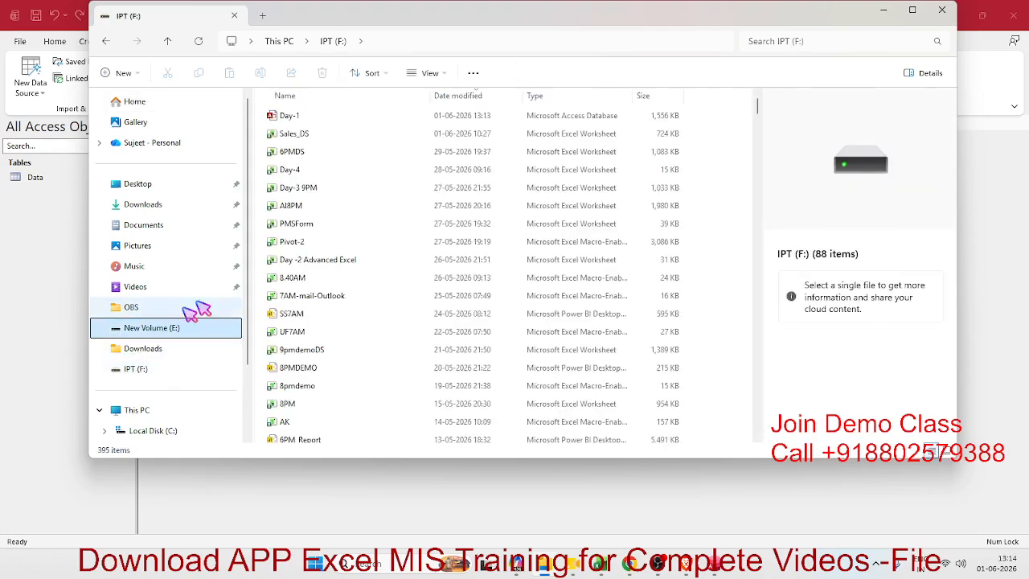
pyautogui.click(294, 142)
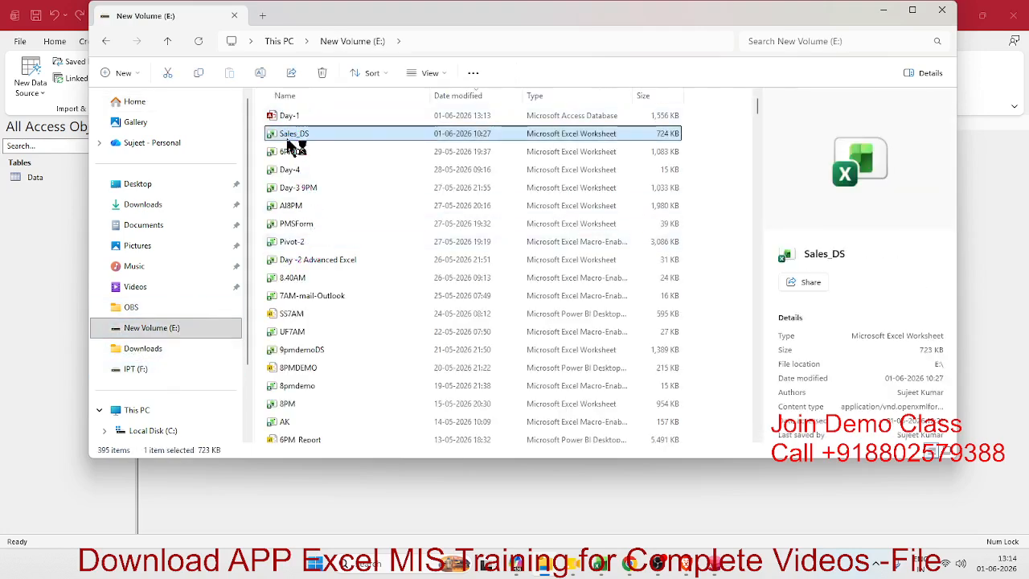
pyautogui.doubleClick(294, 145)
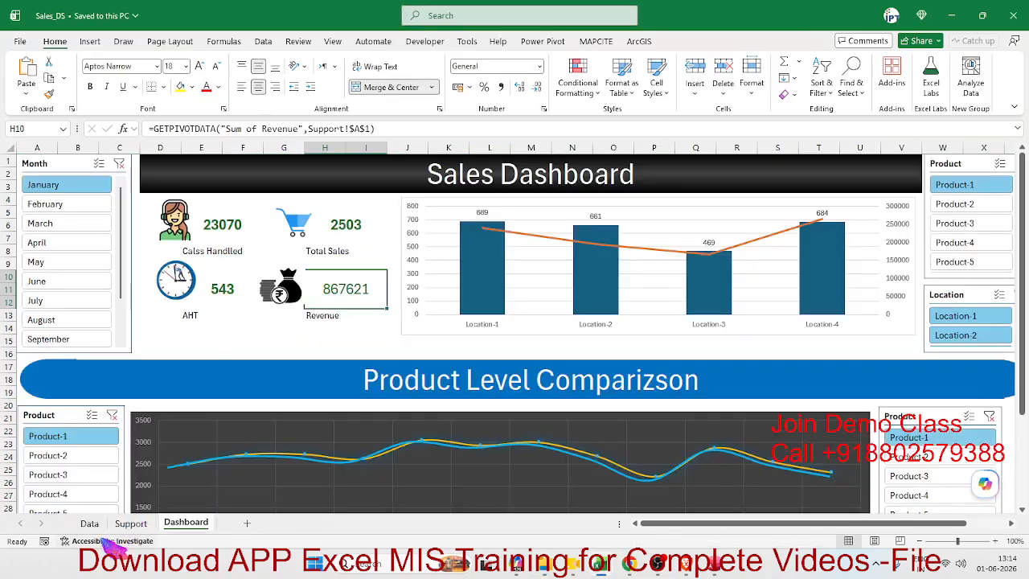
# Change the heading in cell A1 of the Data sheet to Date, then save and close the Sales_DS workbook.
pyautogui.click(89, 523)
pyautogui.write('Date')
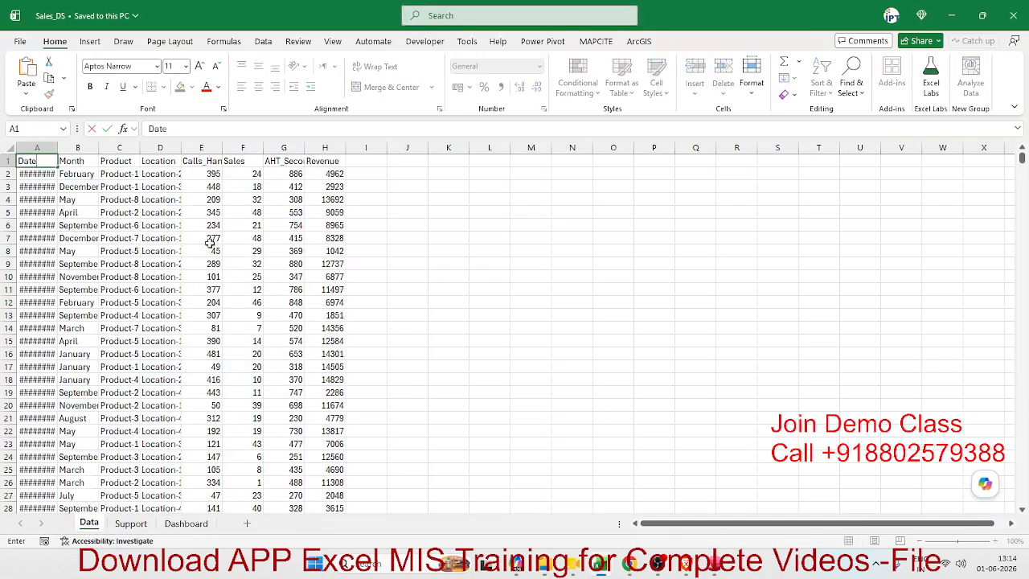
pyautogui.press('Return')
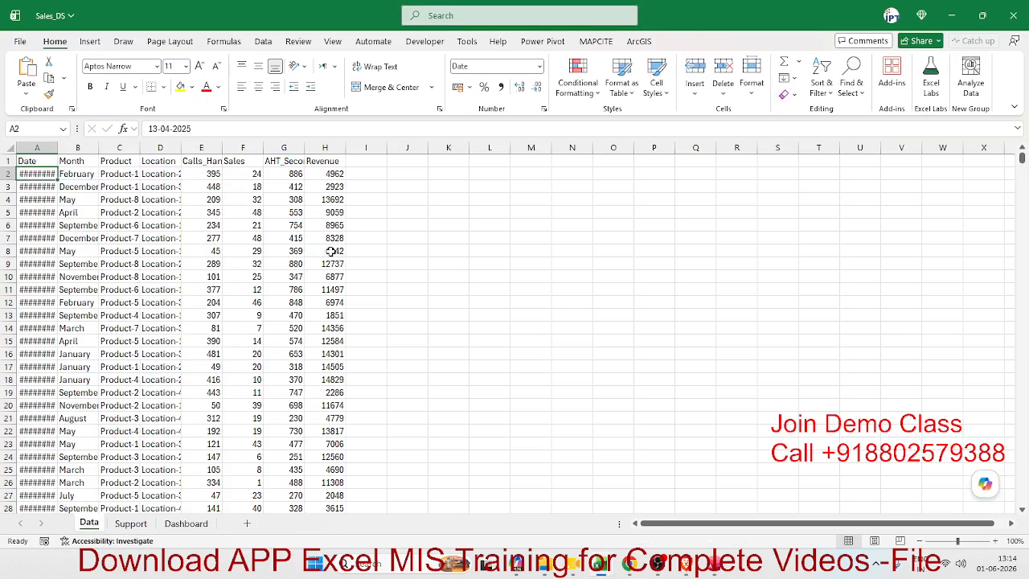
pyautogui.click(1011, 16)
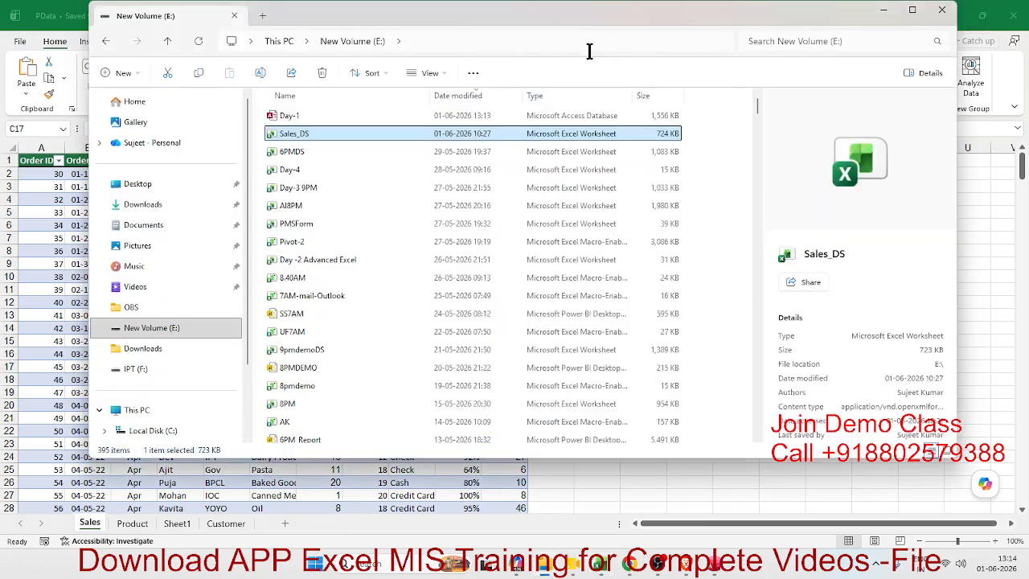
# Return to Access and start an Excel import that appends the corrected Sales_DS workbook from drive E: to the Data table.
pyautogui.hotkey('alt', 'Tab')
pyautogui.hotkey('alt', 'Tab')
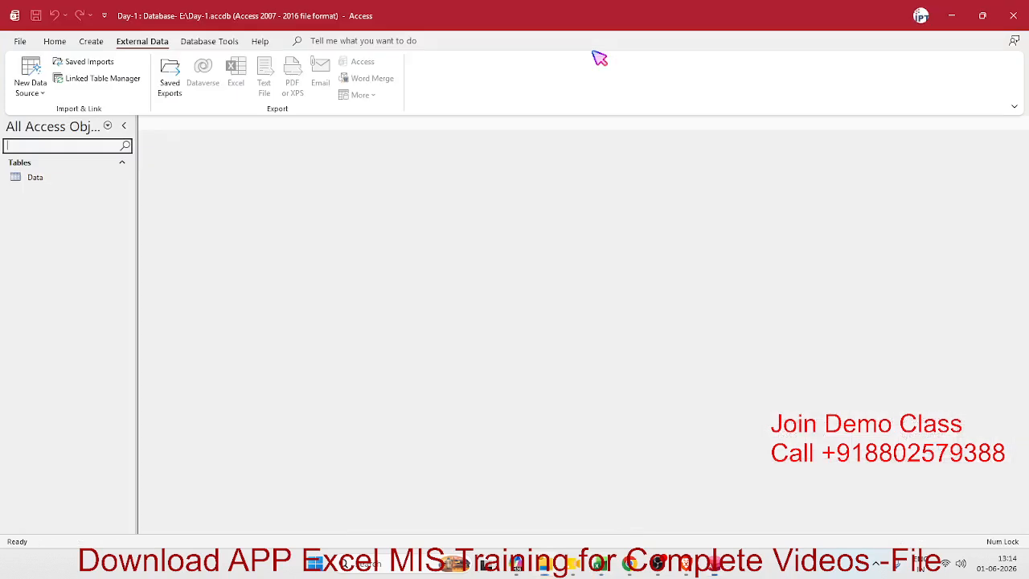
pyautogui.click(38, 88)
pyautogui.moveTo(64, 115)
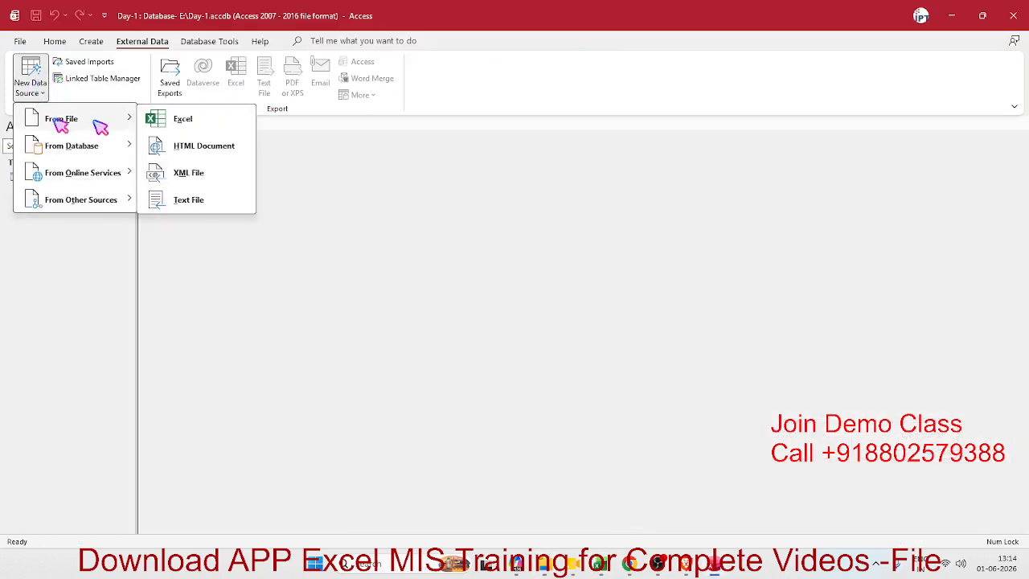
pyautogui.click(217, 133)
pyautogui.click(314, 359)
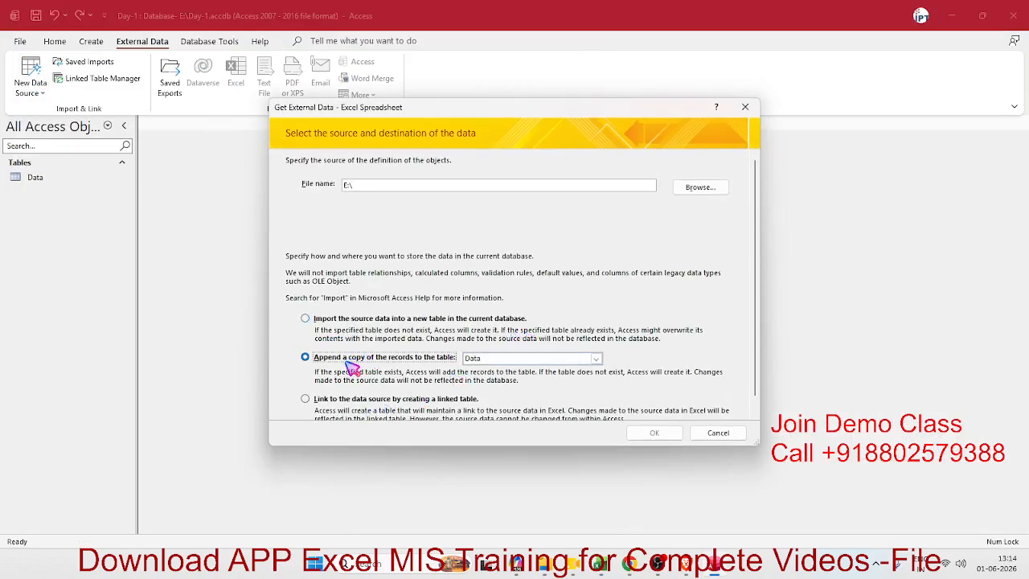
pyautogui.click(685, 191)
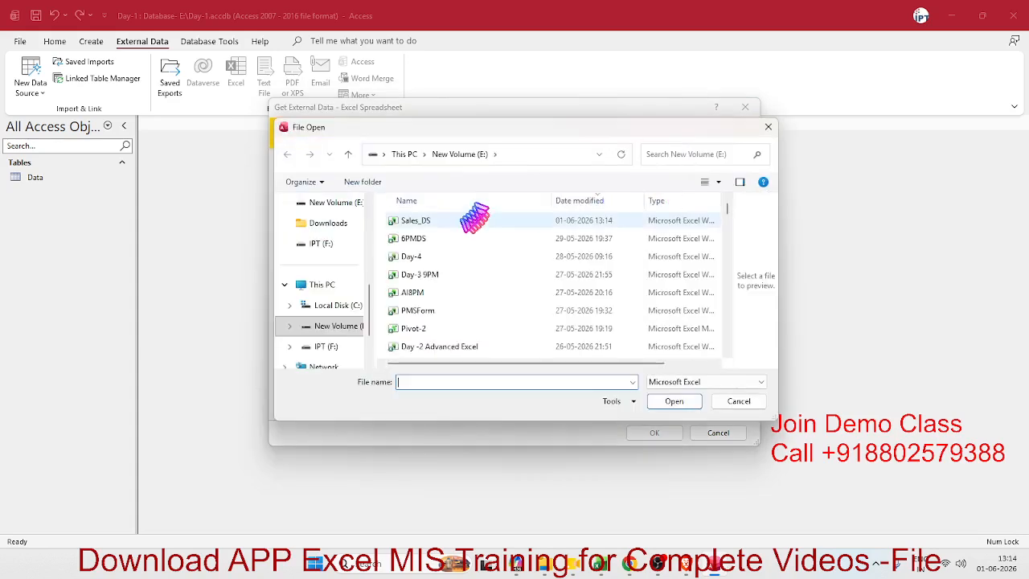
pyautogui.click(473, 222)
pyautogui.click(673, 400)
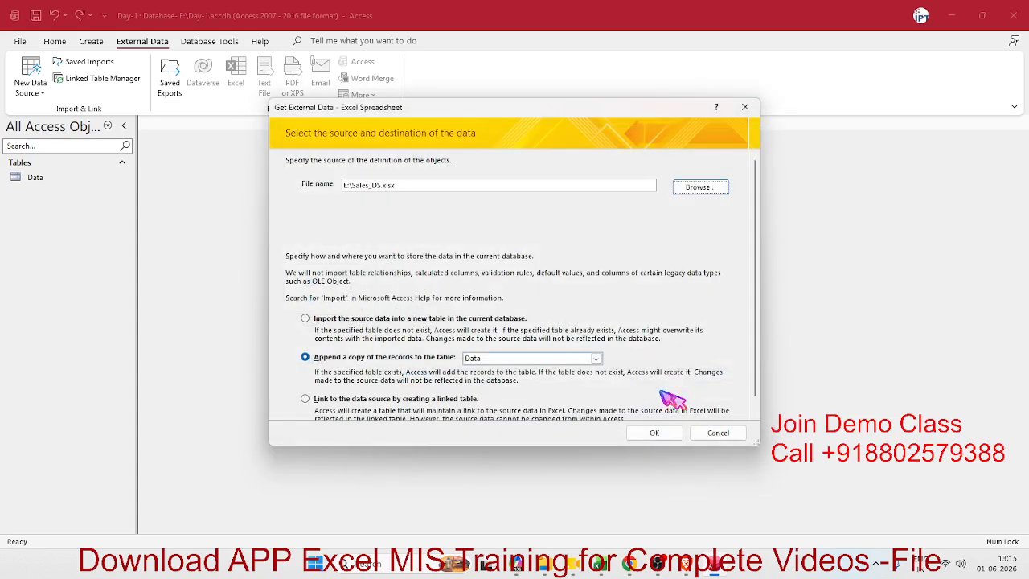
pyautogui.click(666, 432)
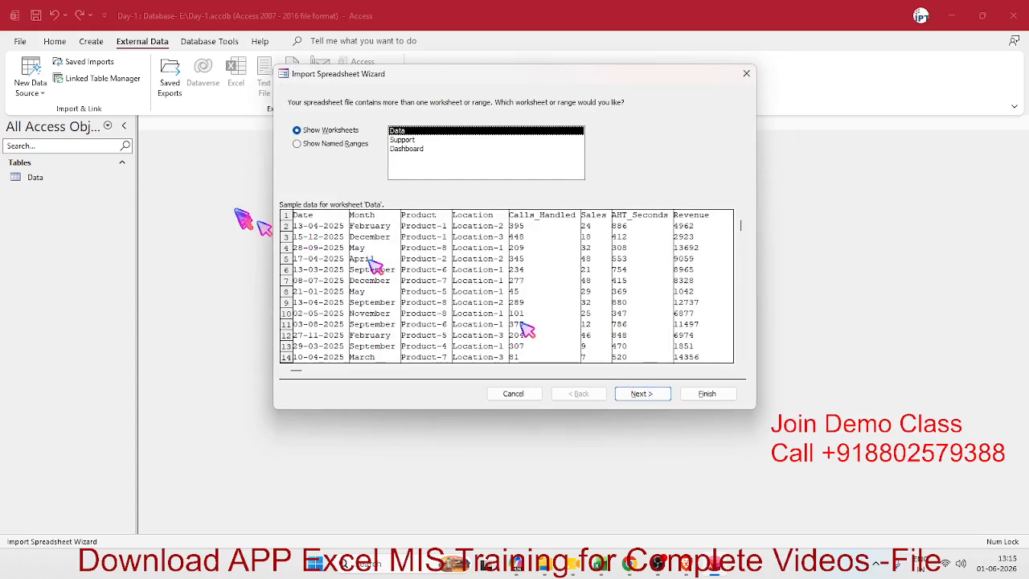
# Choose the Data worksheet as the source and finish the import into the Data table.
pyautogui.click(663, 395)
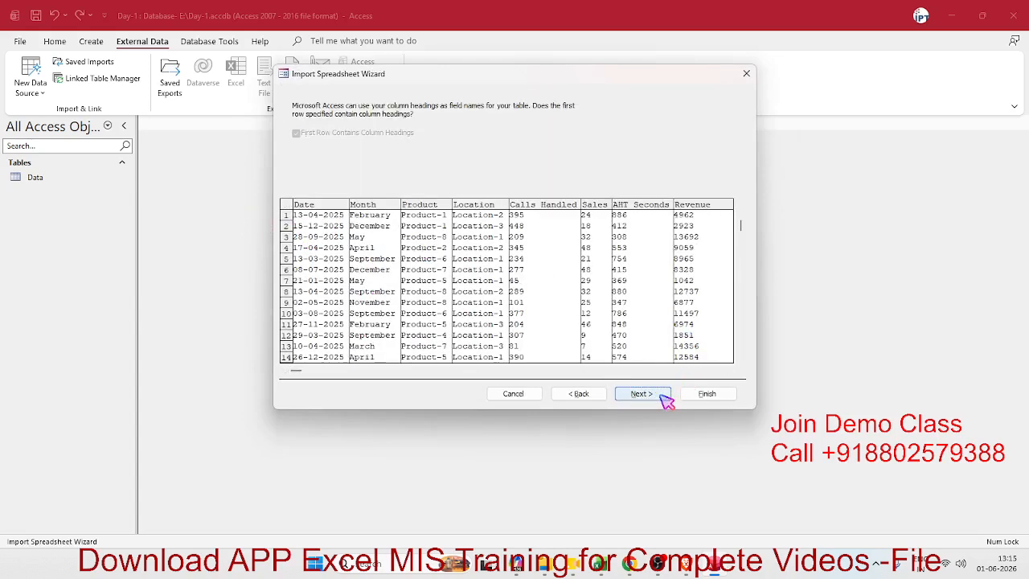
pyautogui.click(662, 395)
pyautogui.click(681, 393)
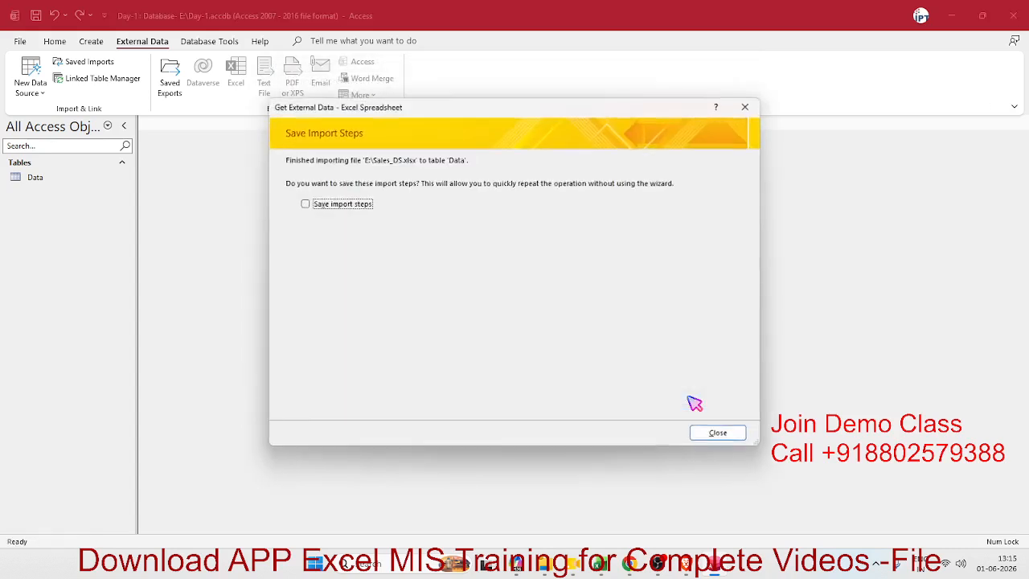
# Save the import steps, adding a suffix after Import-Sales_DS- to make the name unique.
pyautogui.click(334, 205)
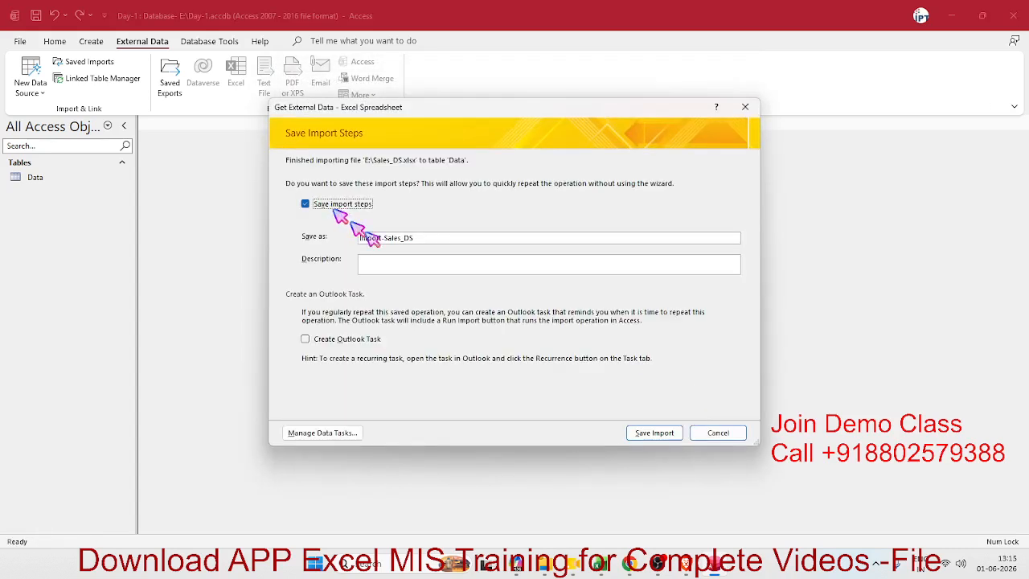
pyautogui.click(651, 434)
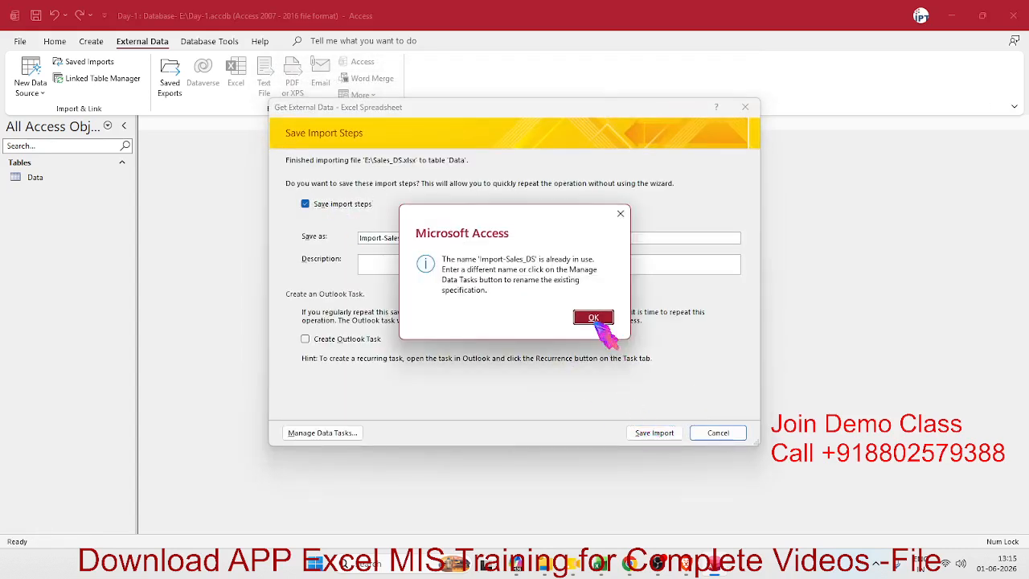
pyautogui.click(593, 318)
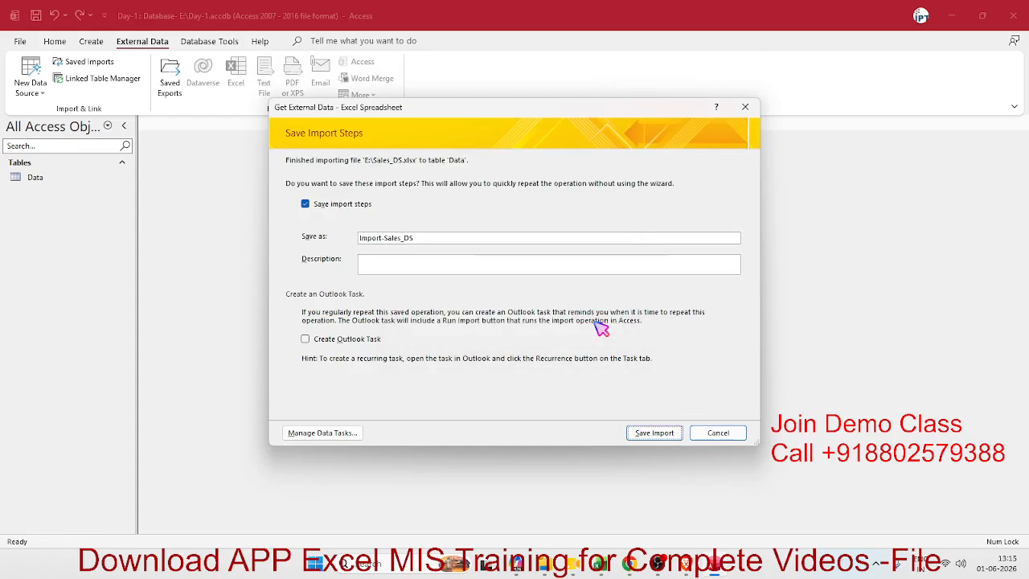
pyautogui.click(652, 434)
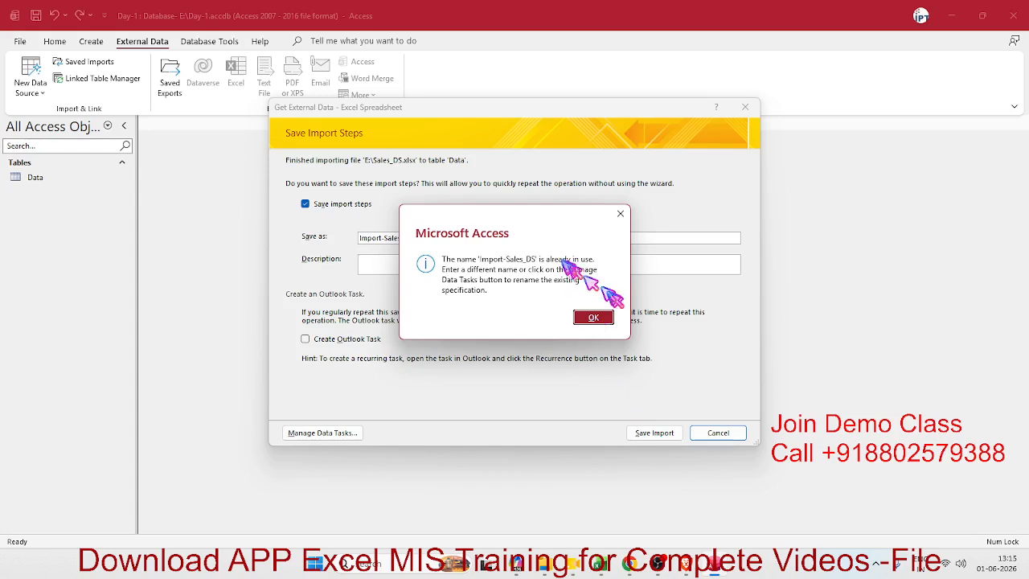
pyautogui.click(604, 319)
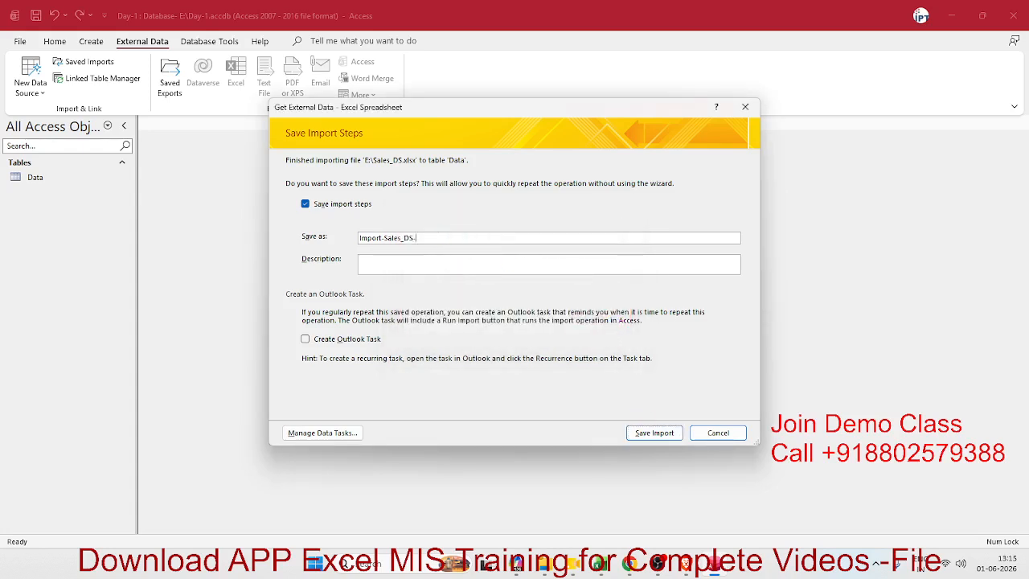
pyautogui.click(644, 438)
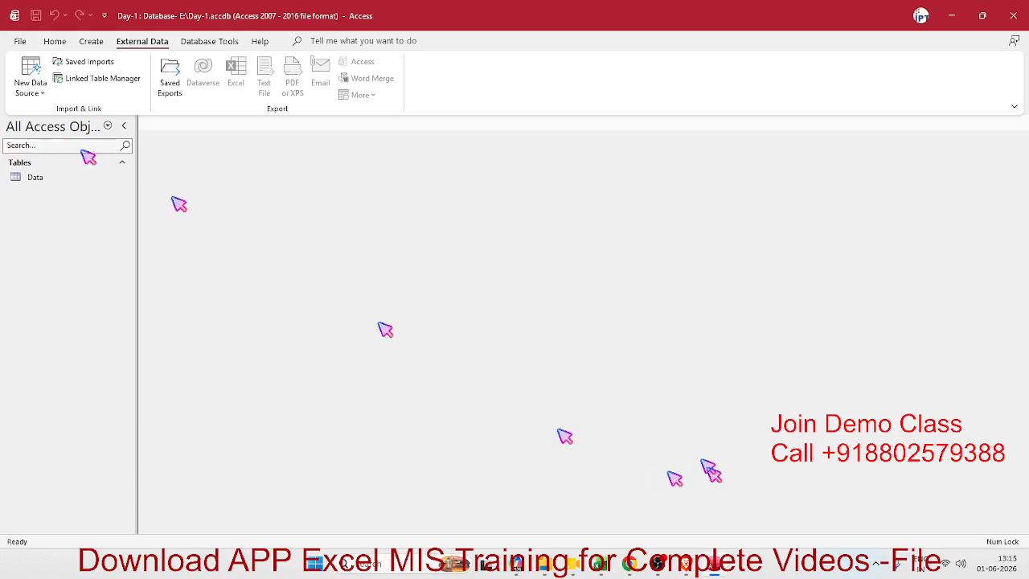
# Open the Data table, look through its records after the append, and close it.
pyautogui.doubleClick(71, 179)
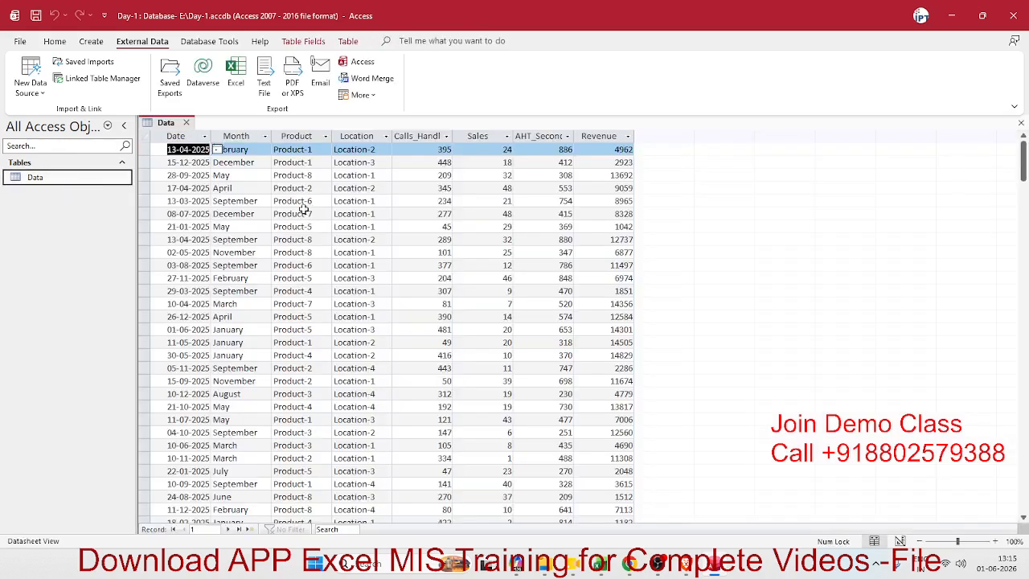
pyautogui.click(304, 210)
pyautogui.scroll(-15, 294, 211)
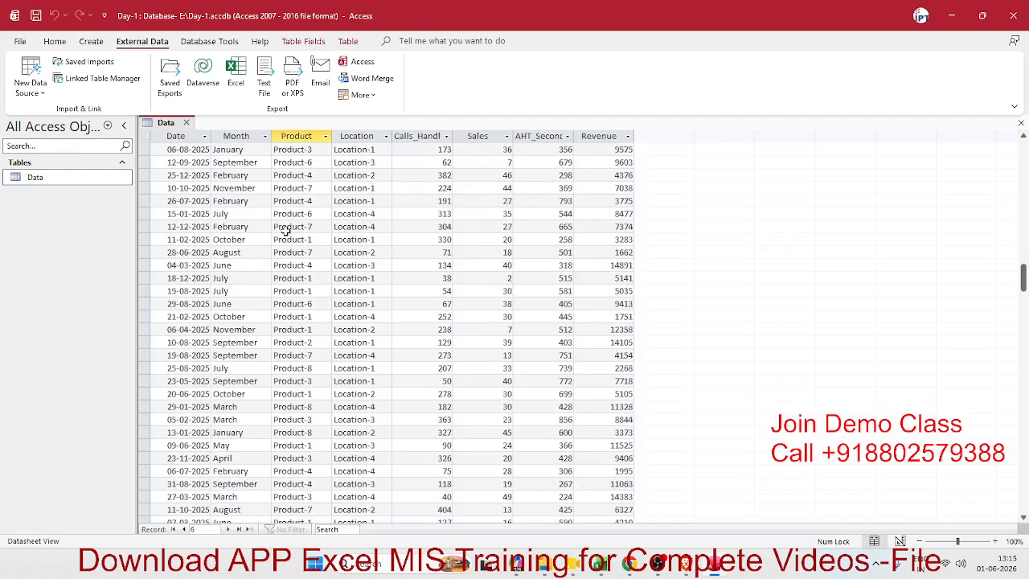
pyautogui.scroll(6, 286, 230)
pyautogui.click(187, 123)
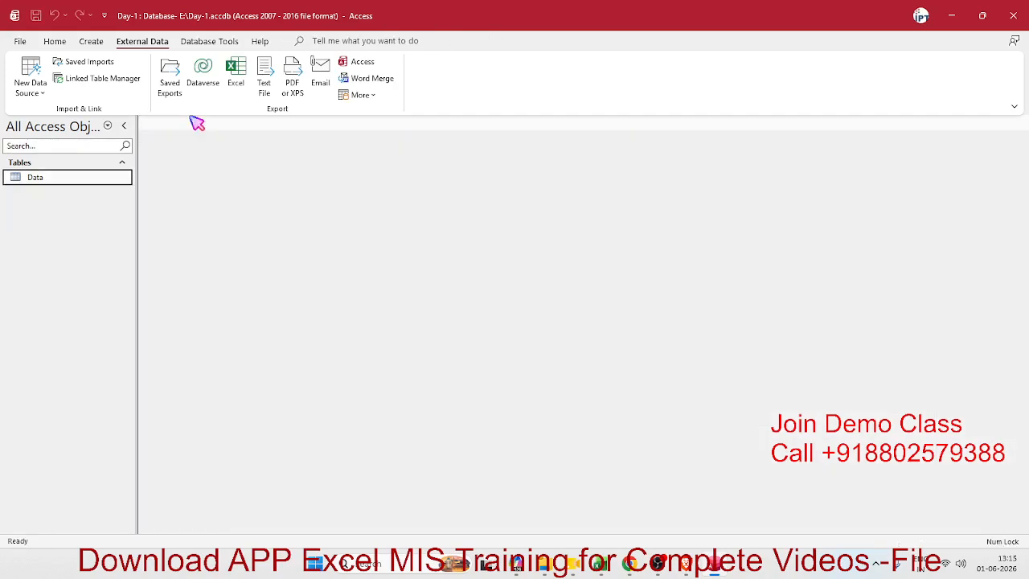
# Start an Excel import that links to Sales_DS.xlsx on drive E: by creating a linked table.
pyautogui.click(56, 99)
pyautogui.moveTo(62, 120)
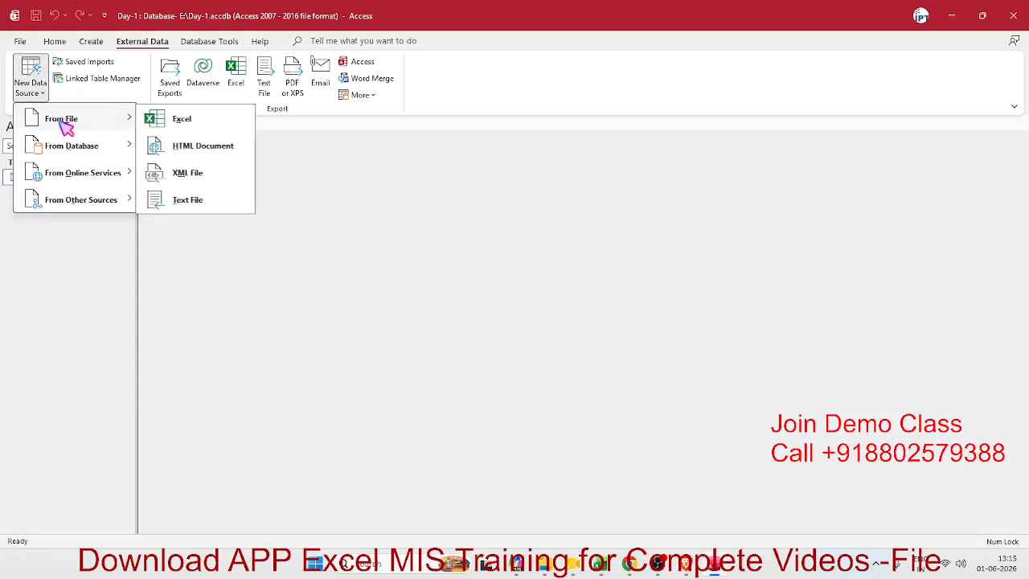
pyautogui.click(167, 126)
pyautogui.scroll(-1, 306, 242)
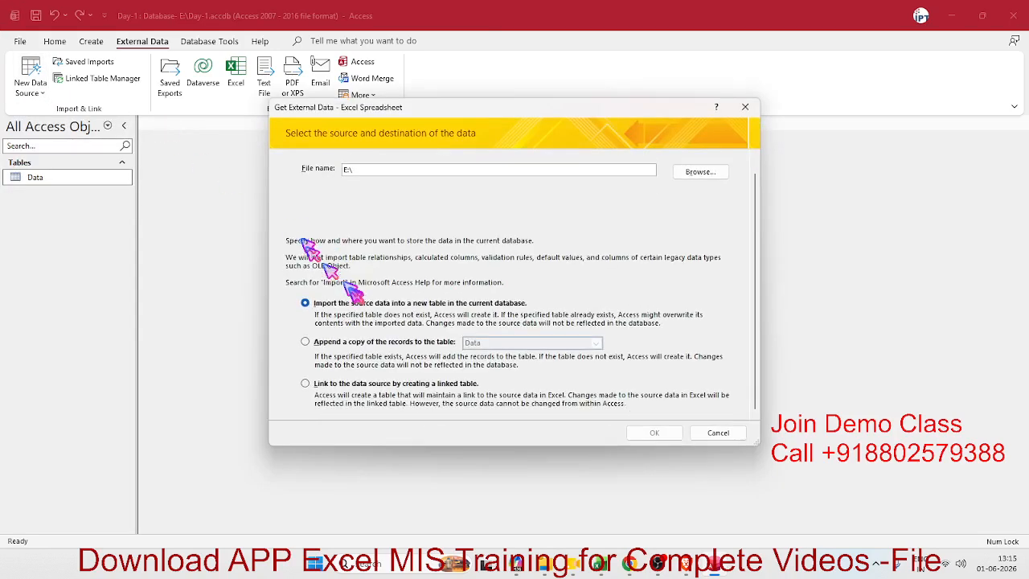
pyautogui.scroll(1, 428, 289)
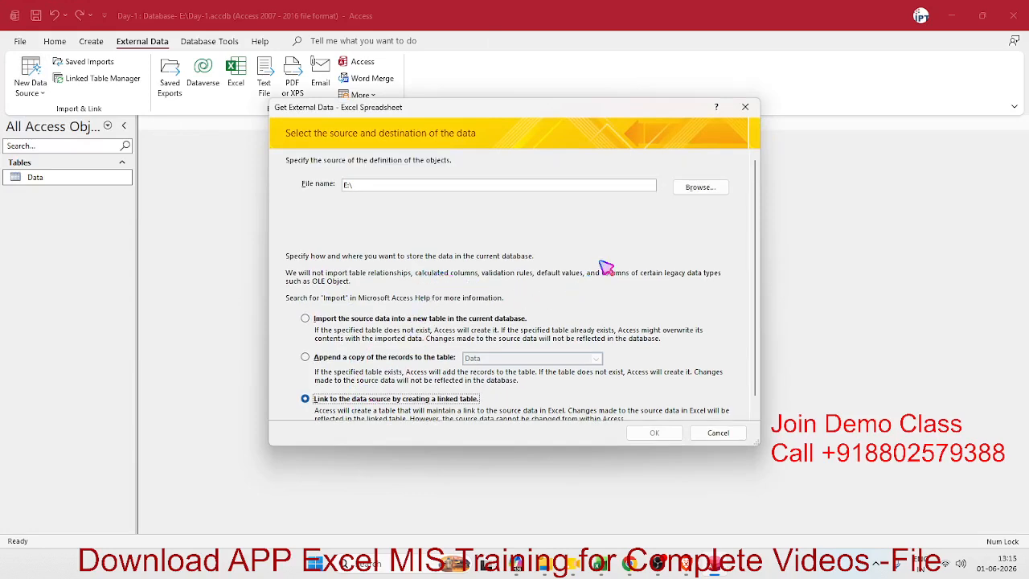
pyautogui.click(695, 189)
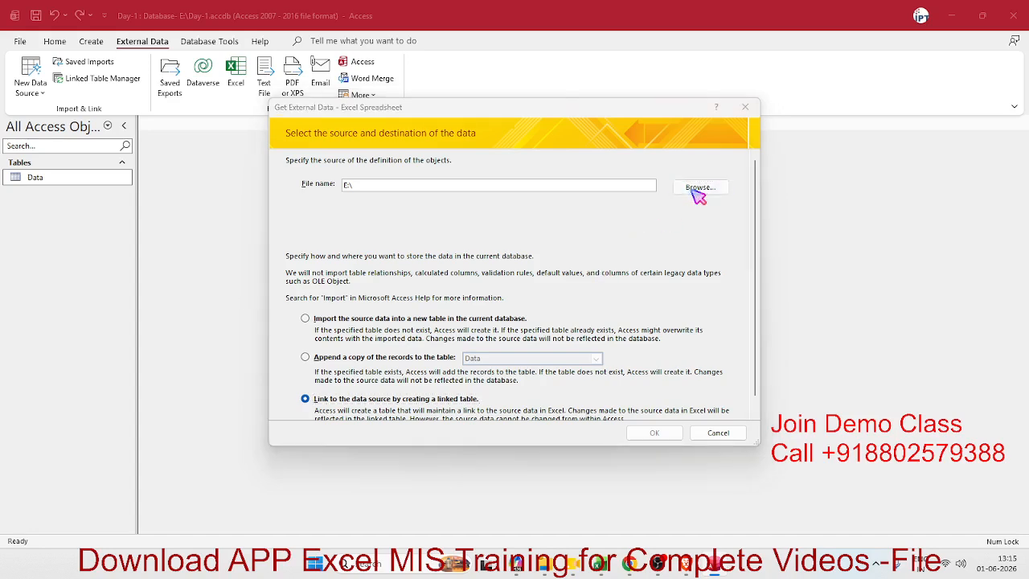
pyautogui.click(468, 221)
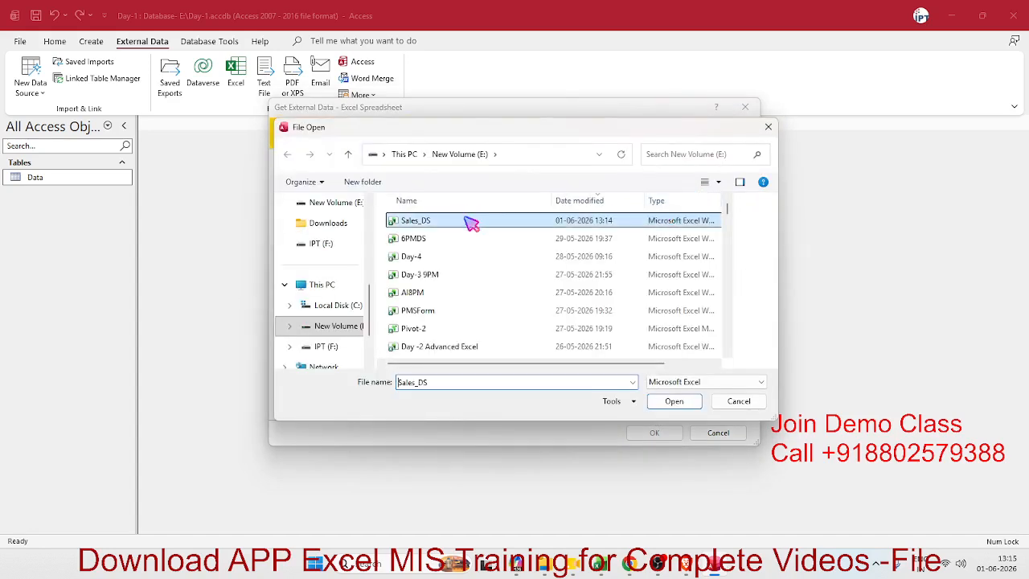
pyautogui.click(674, 401)
pyautogui.scroll(-1, 511, 390)
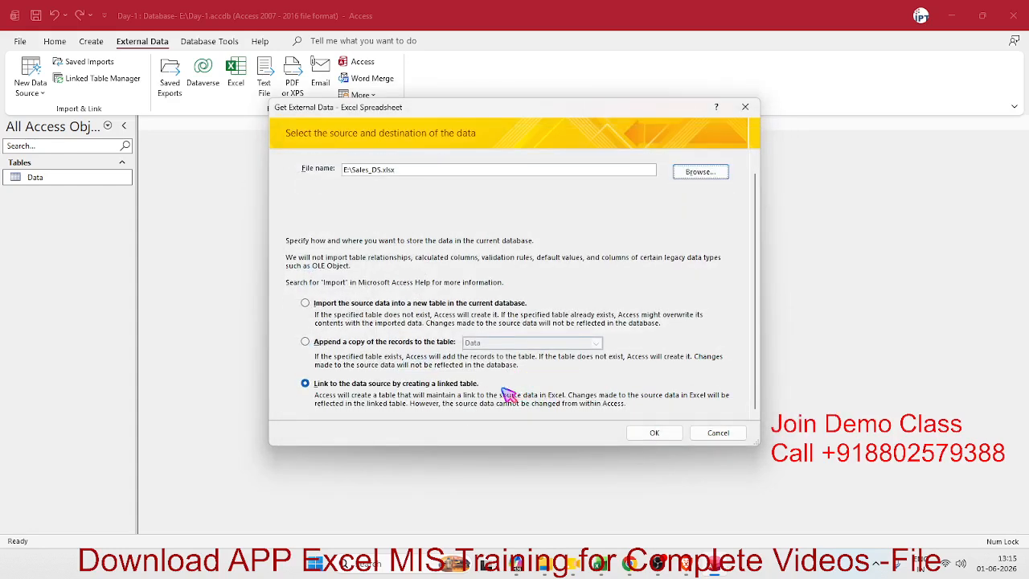
pyautogui.click(666, 432)
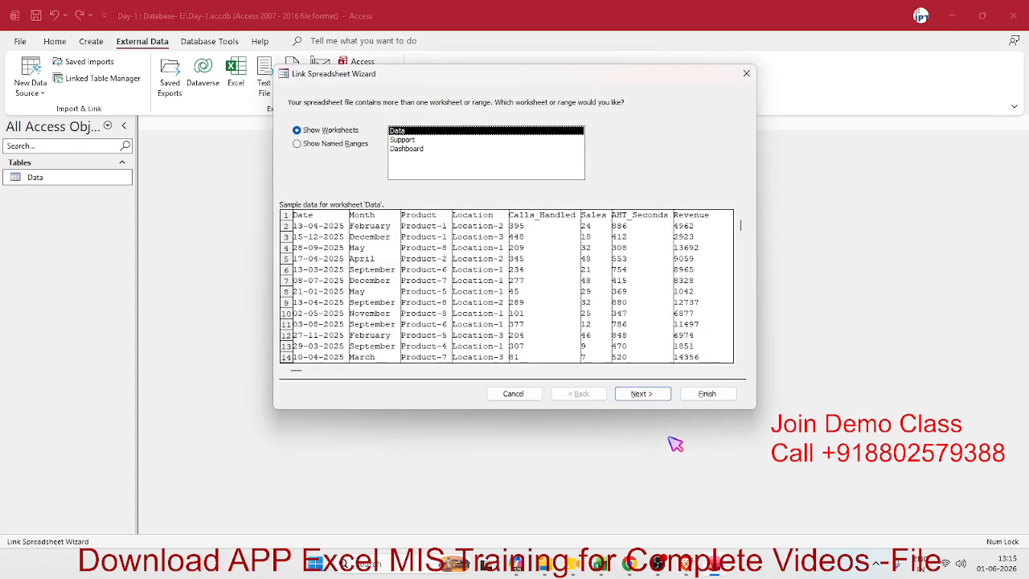
# Link the Data worksheet under the table name LData and finish the linking.
pyautogui.click(643, 394)
pyautogui.click(653, 394)
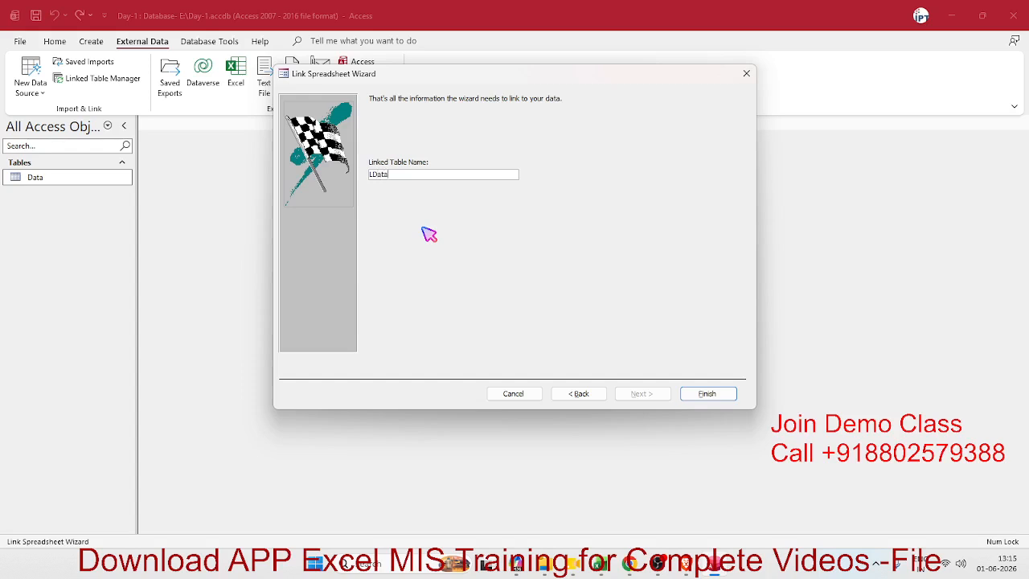
pyautogui.click(715, 394)
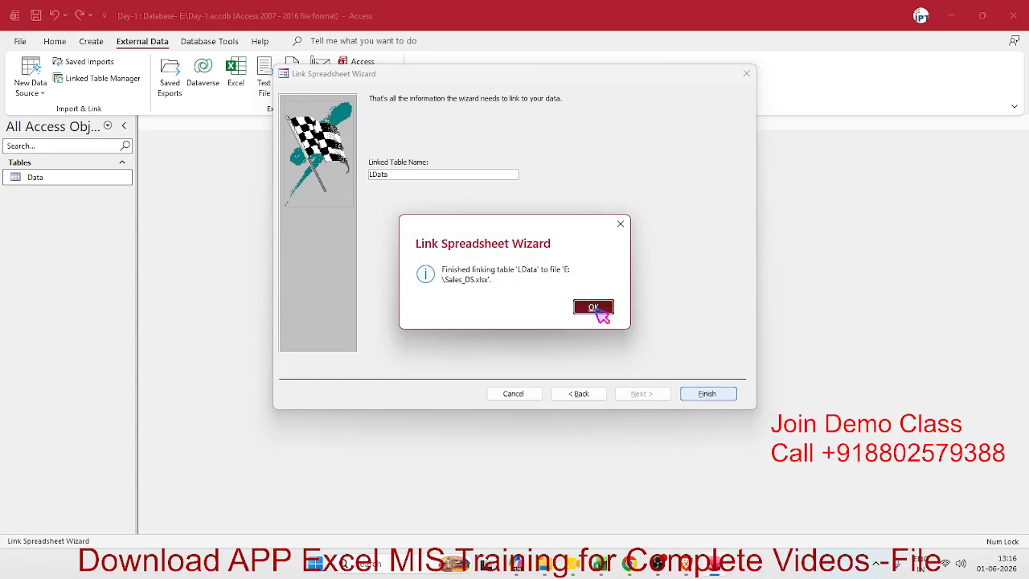
pyautogui.click(593, 308)
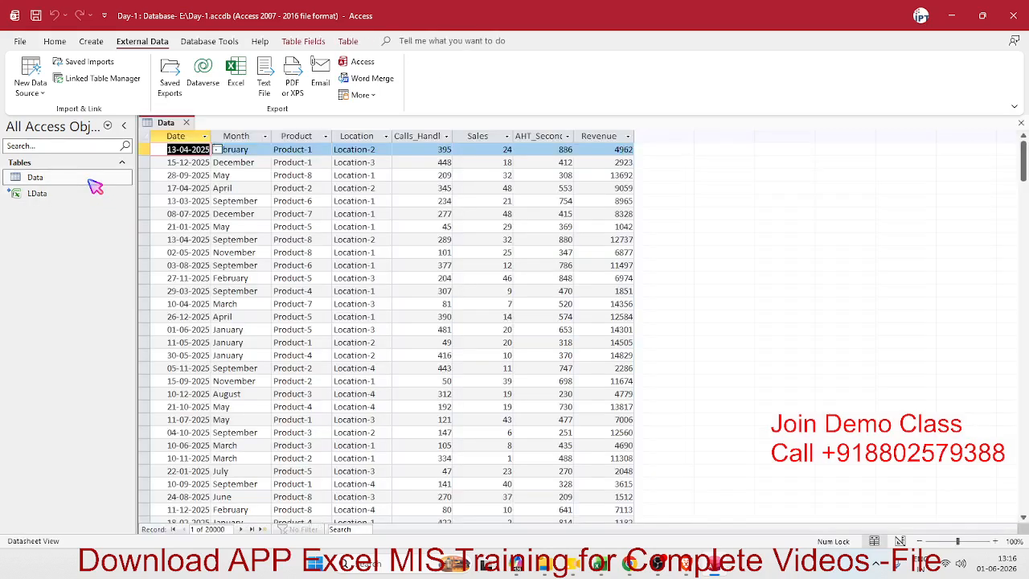
# In the Data table, set Calls_Handled to 500 for the 17-04-2025 April record.
pyautogui.click(341, 190)
pyautogui.click(422, 185)
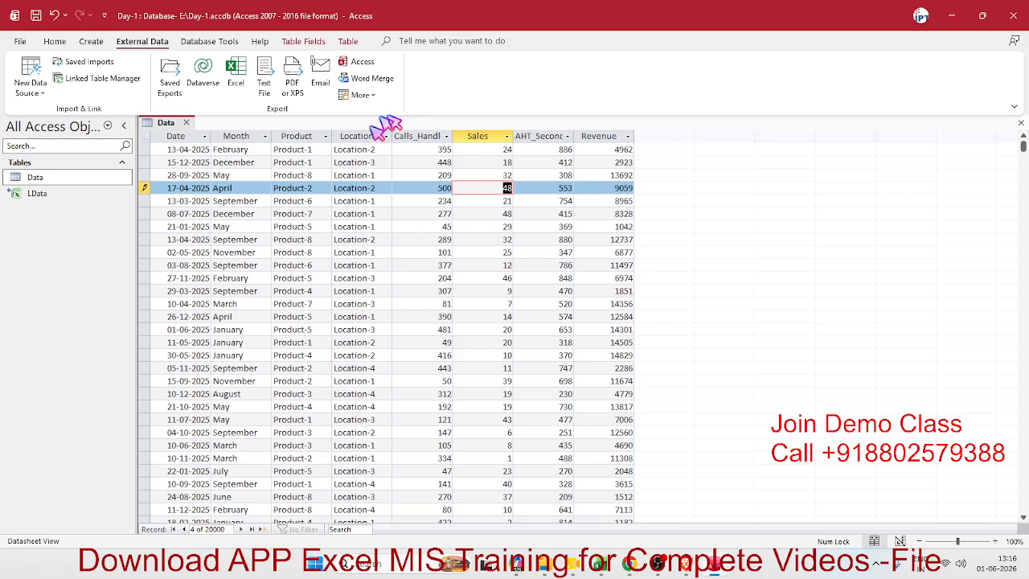
pyautogui.moveTo(322, 240); pyautogui.dragTo(322, 252)
# Open the linked LData table, try to clear the Sales value of the 13-03-2025 record, and close both open tables.
pyautogui.click(81, 196)
pyautogui.doubleClick(81, 200)
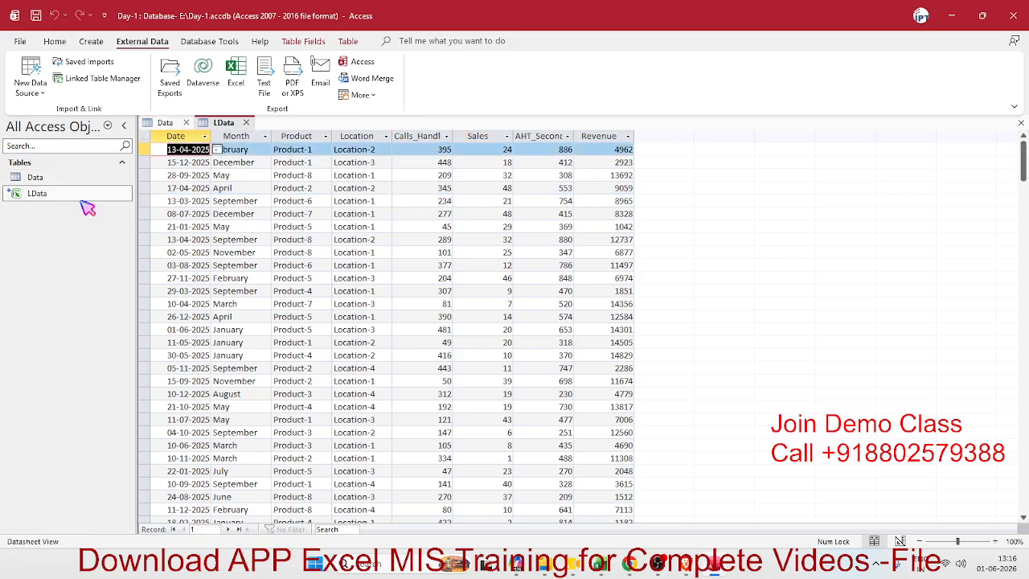
pyautogui.click(305, 201)
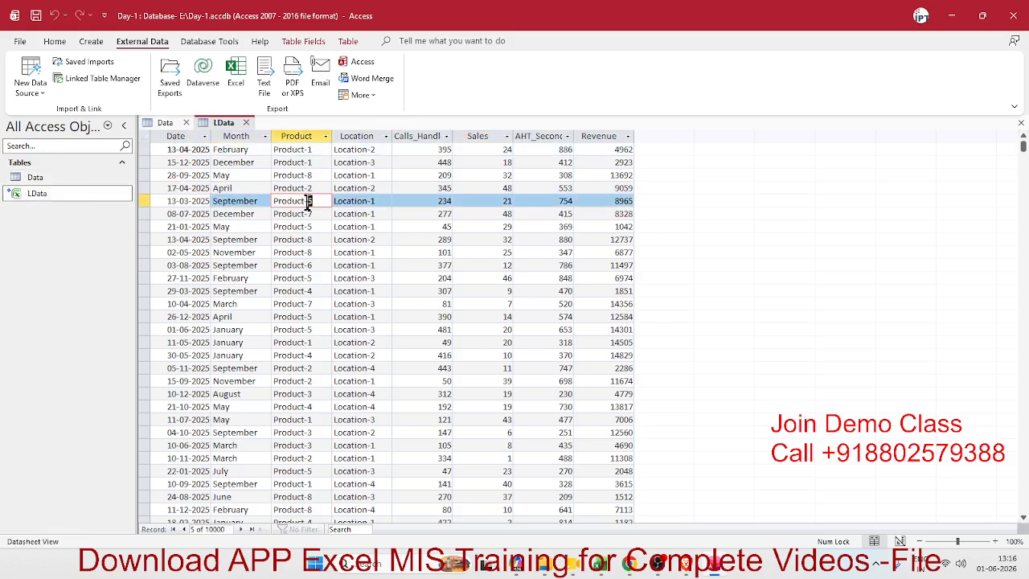
pyautogui.click(494, 204)
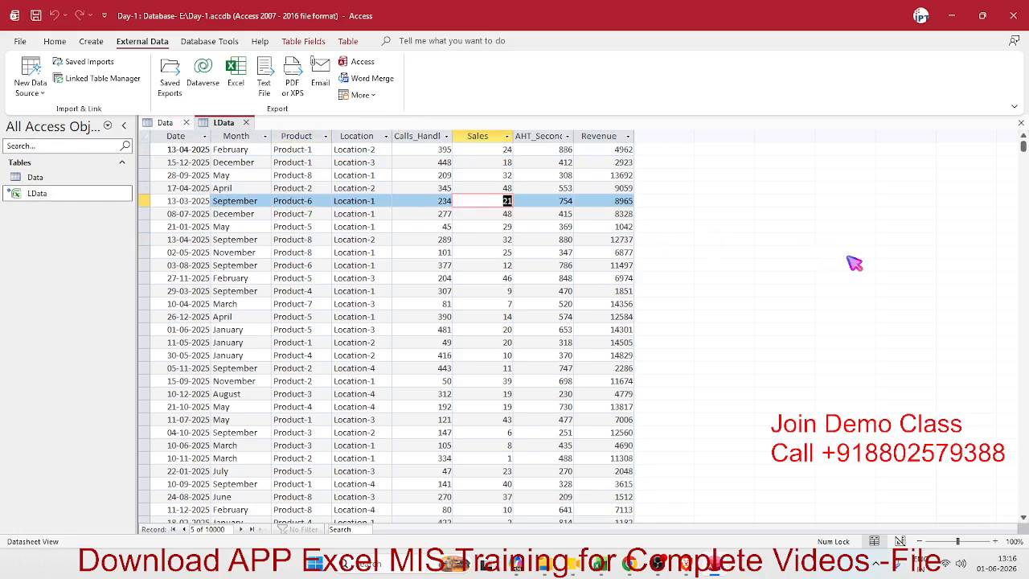
pyautogui.press('Delete')
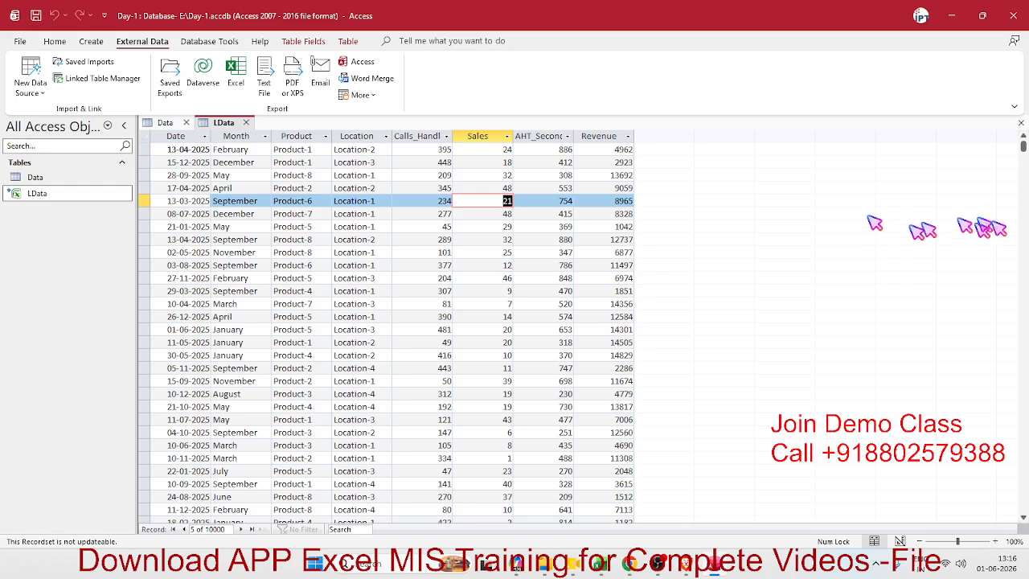
pyautogui.click(246, 123)
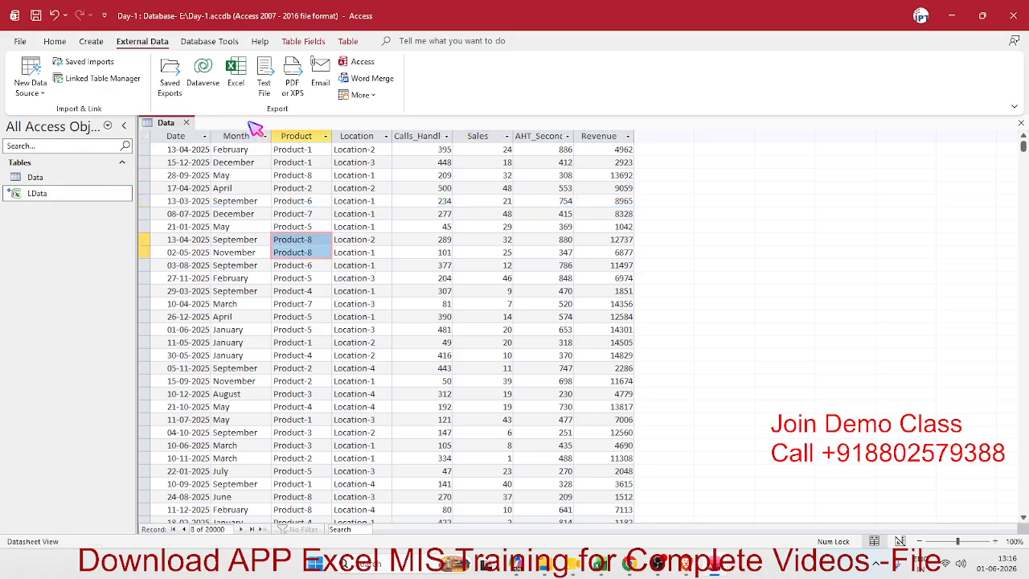
pyautogui.click(185, 122)
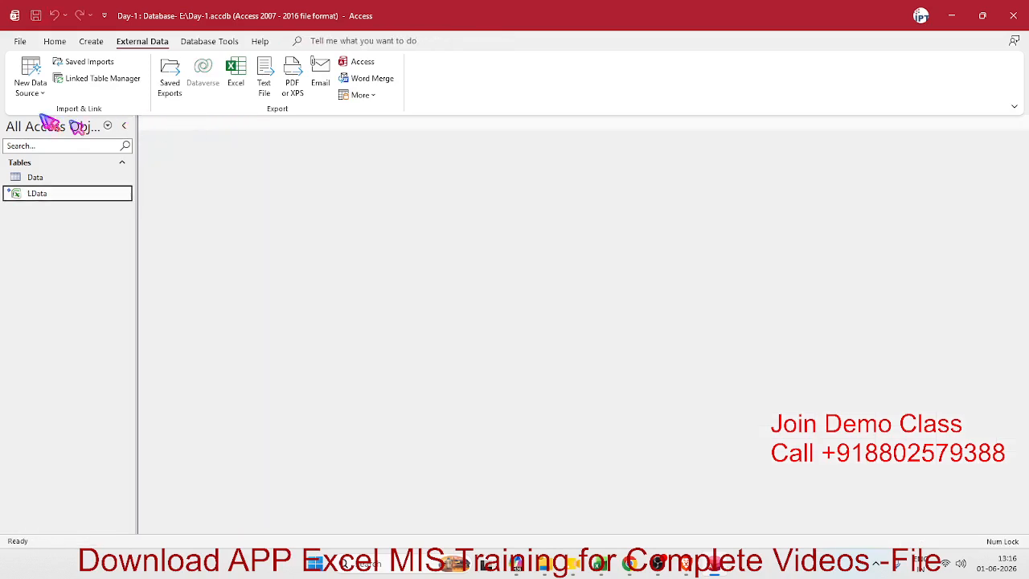
pyautogui.click(30, 83)
pyautogui.moveTo(80, 119)
pyautogui.click(171, 121)
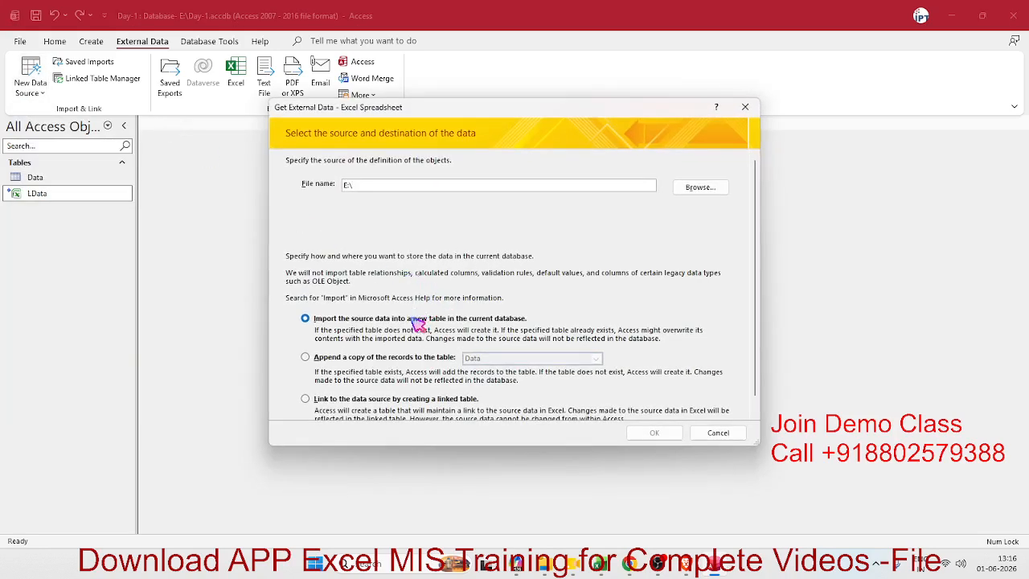
pyautogui.scroll(-1, 418, 332)
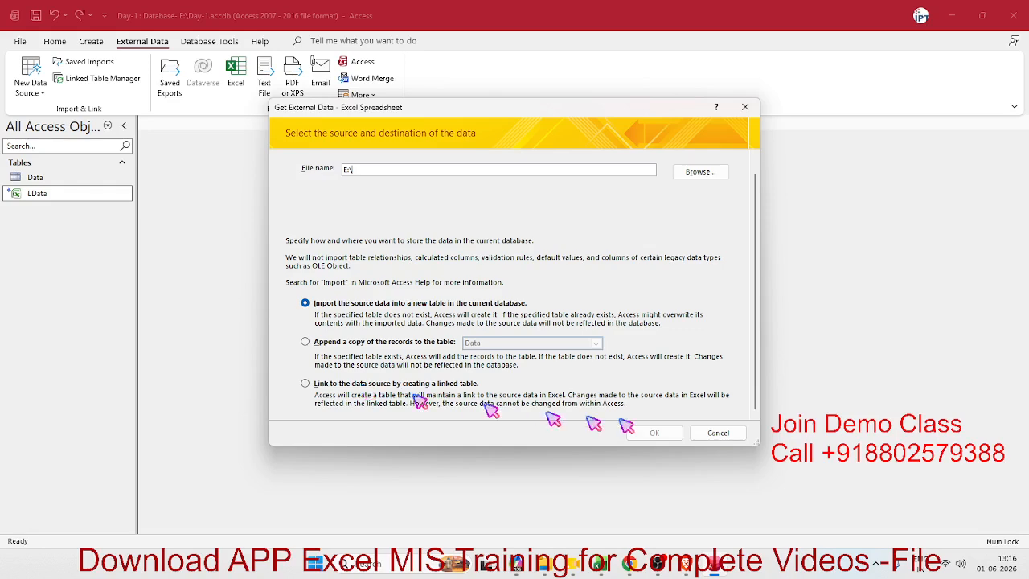
pyautogui.click(718, 432)
# Start a text file import of Sales_Dashboard_Sample_10000_Rows.csv from the Downloads folder into a new table.
pyautogui.click(31, 97)
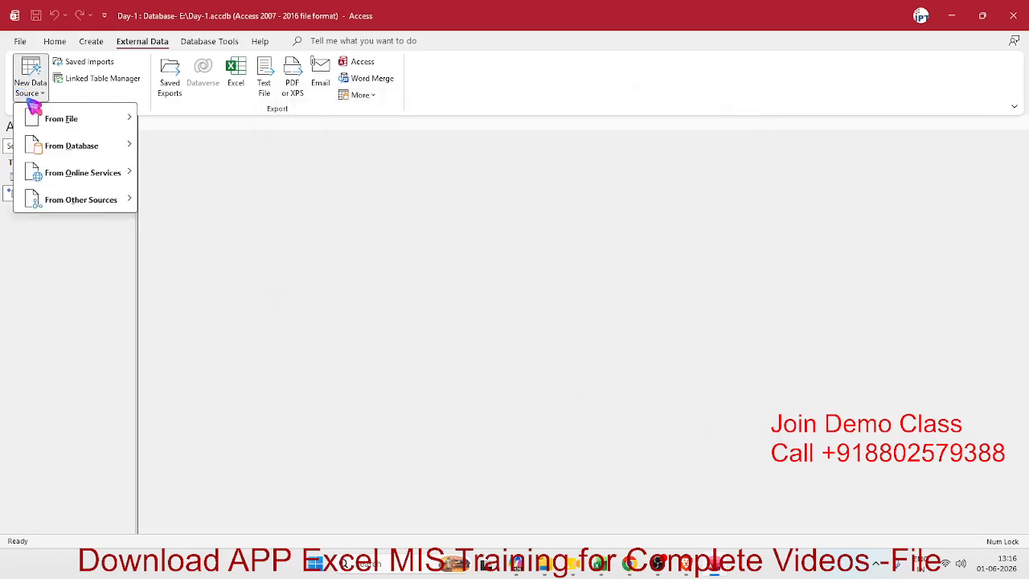
pyautogui.moveTo(37, 119)
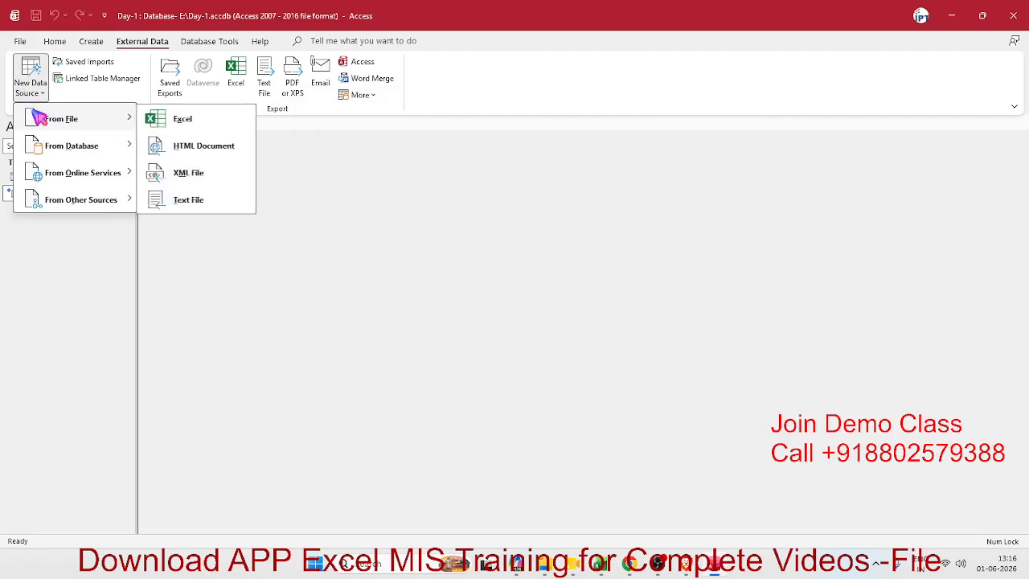
pyautogui.click(191, 201)
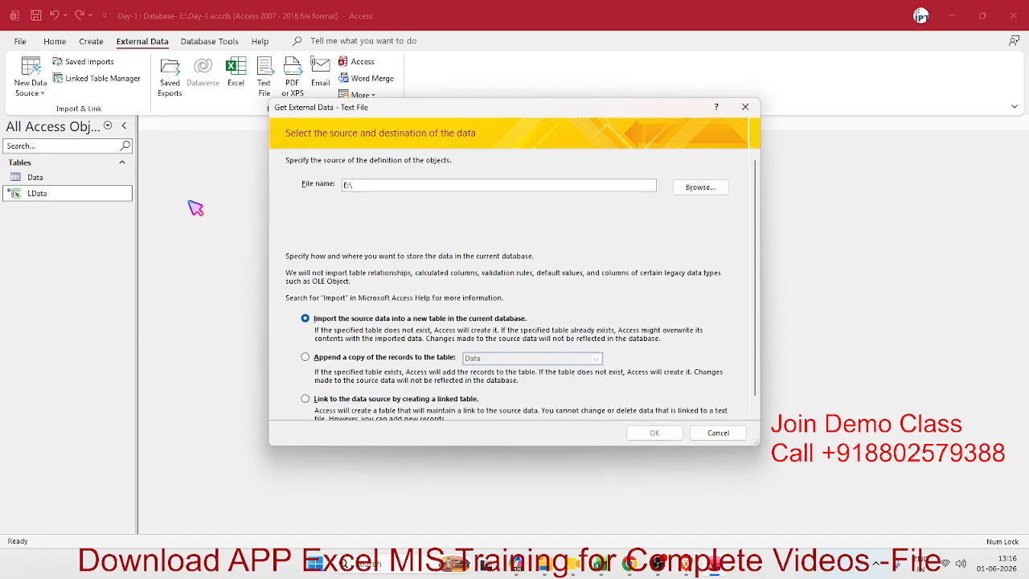
pyautogui.click(718, 186)
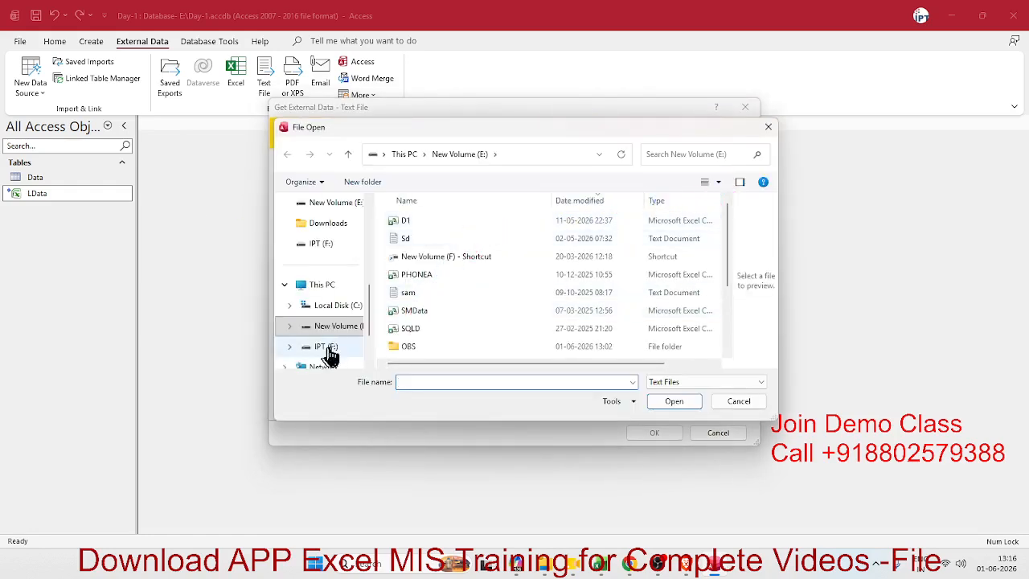
pyautogui.scroll(2, 329, 305)
pyautogui.scroll(3, 326, 274)
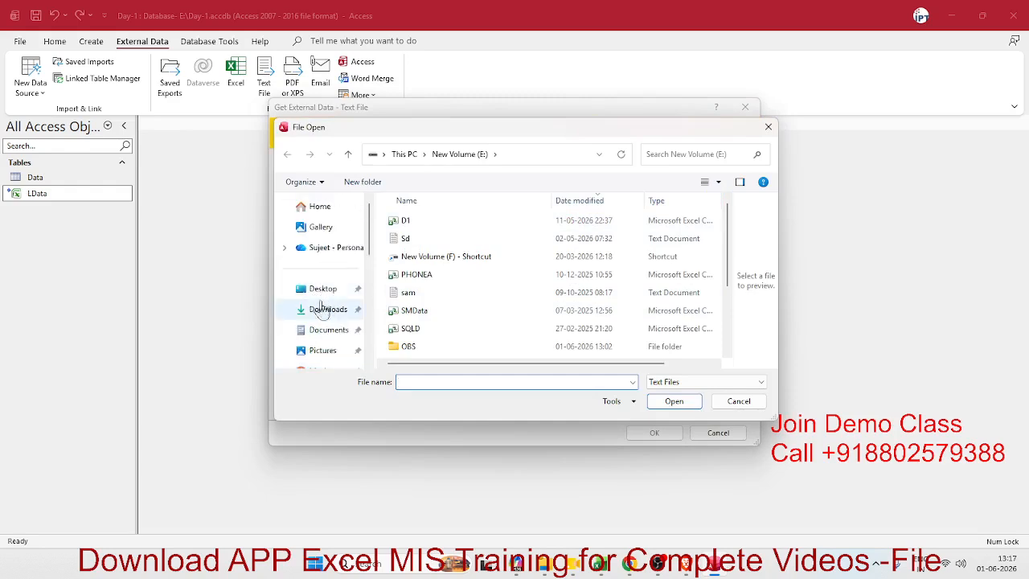
pyautogui.click(328, 308)
pyautogui.click(414, 240)
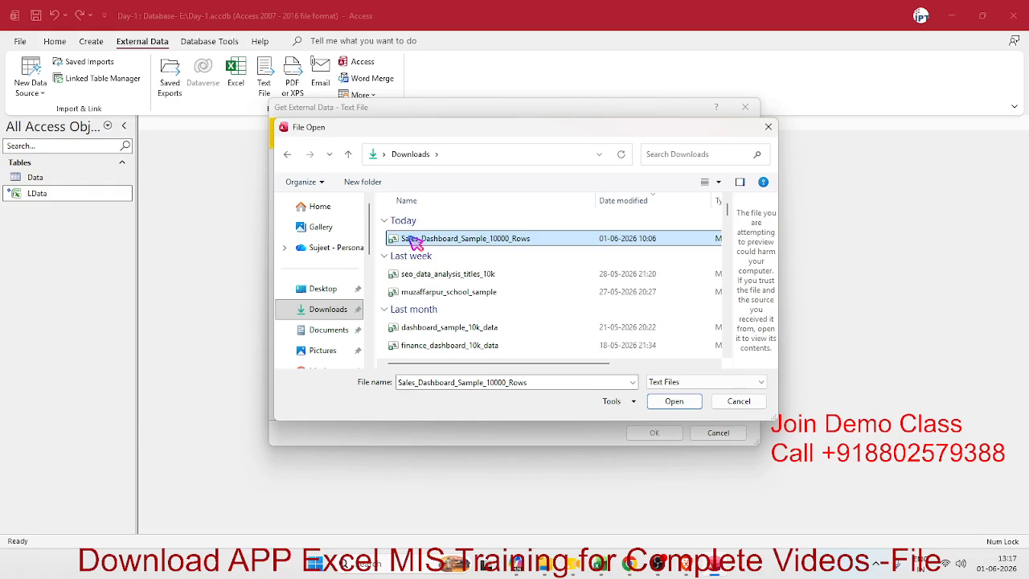
pyautogui.click(674, 402)
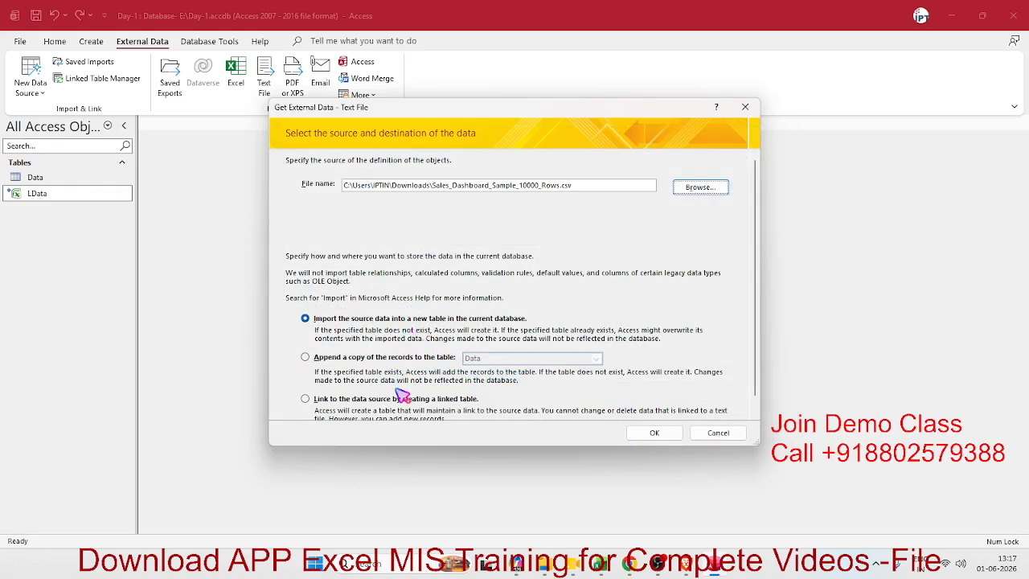
pyautogui.click(672, 432)
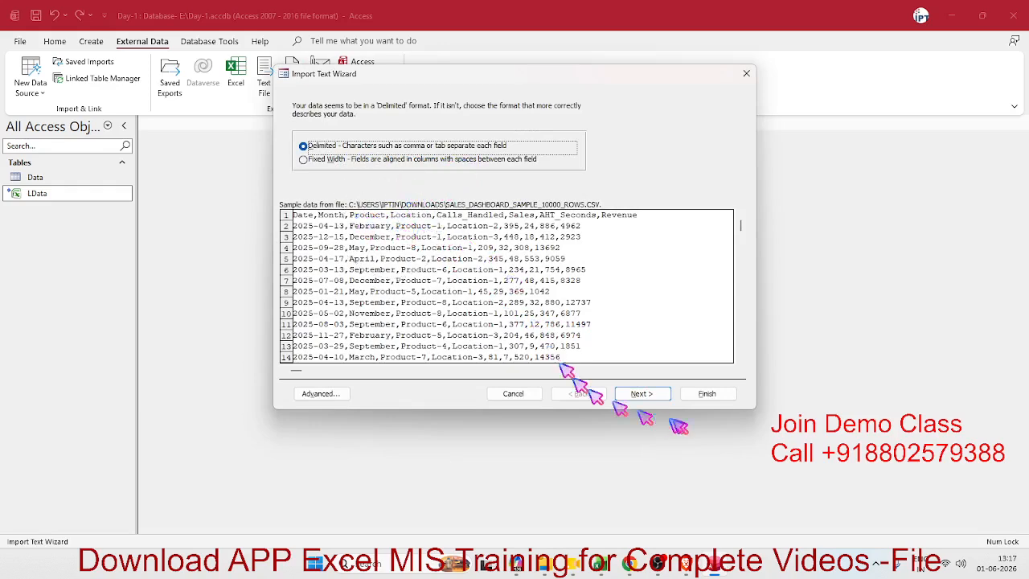
# Keep the delimited format with comma as the separator and use the first row as field names.
pyautogui.click(655, 394)
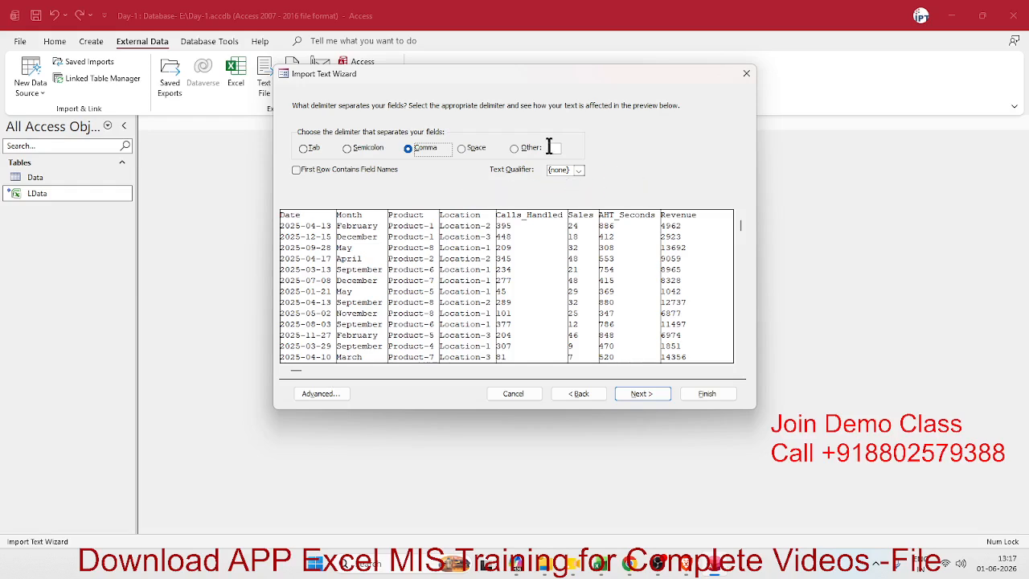
pyautogui.click(640, 394)
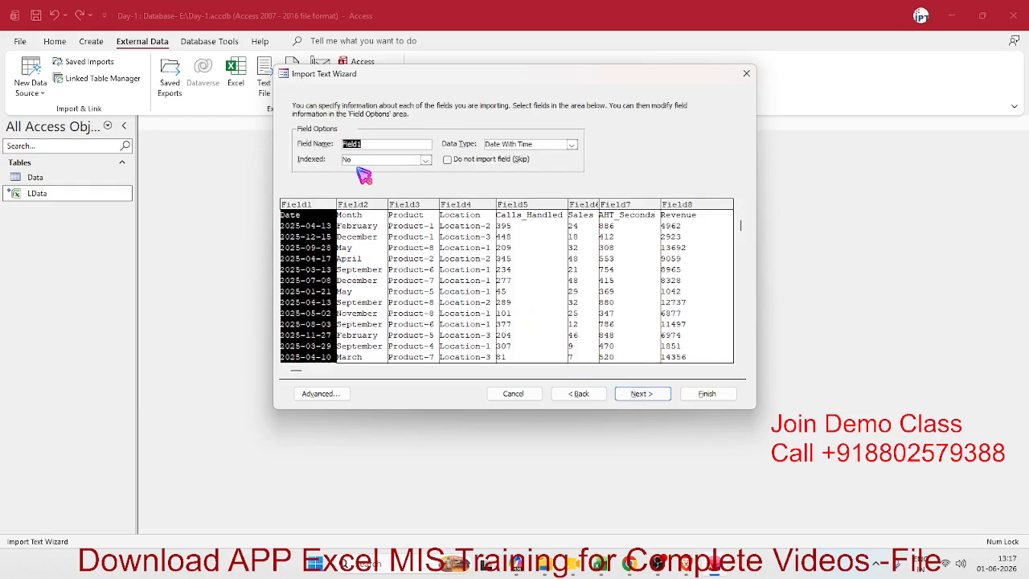
pyautogui.click(355, 208)
pyautogui.click(321, 223)
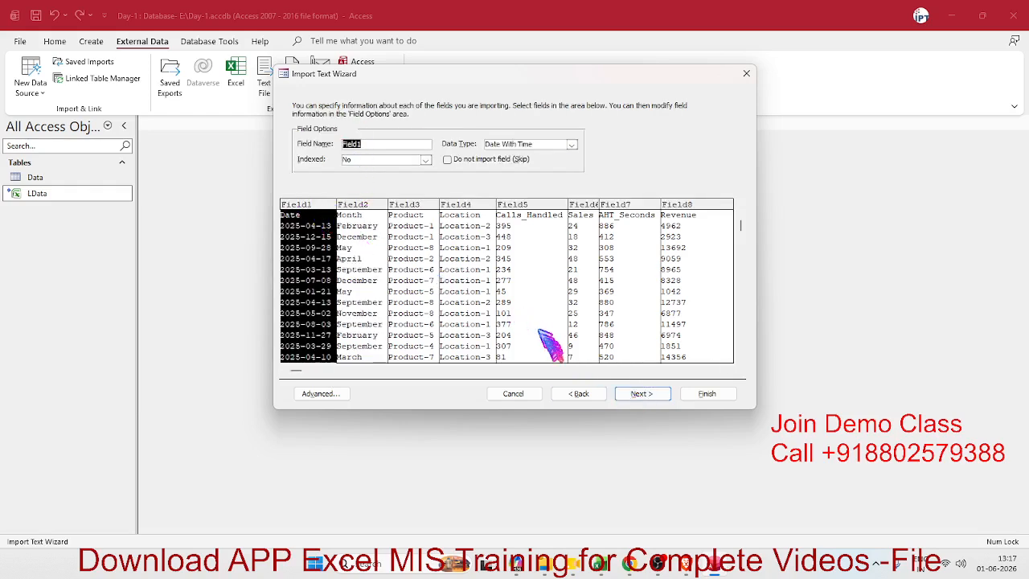
pyautogui.click(573, 394)
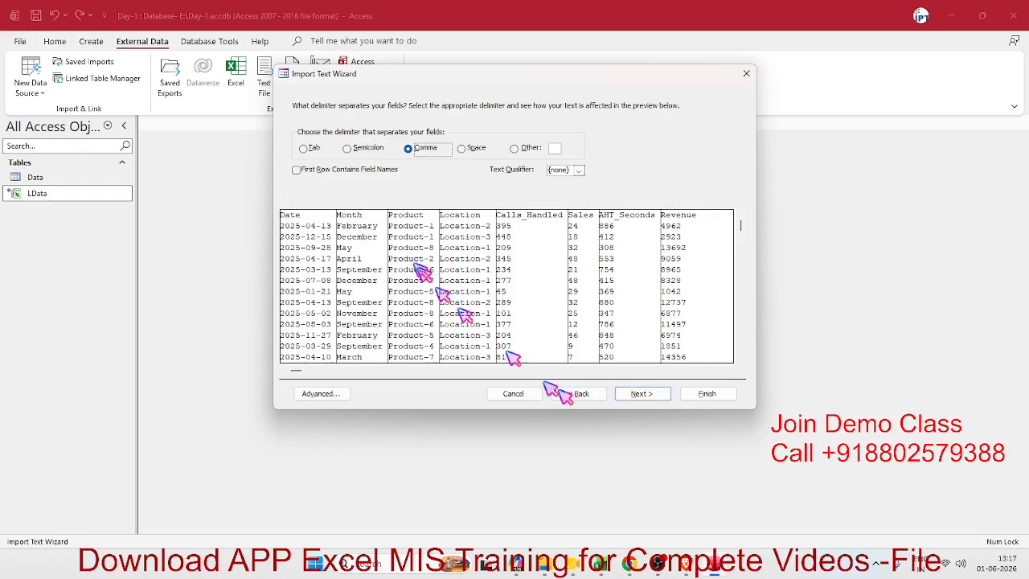
pyautogui.click(330, 173)
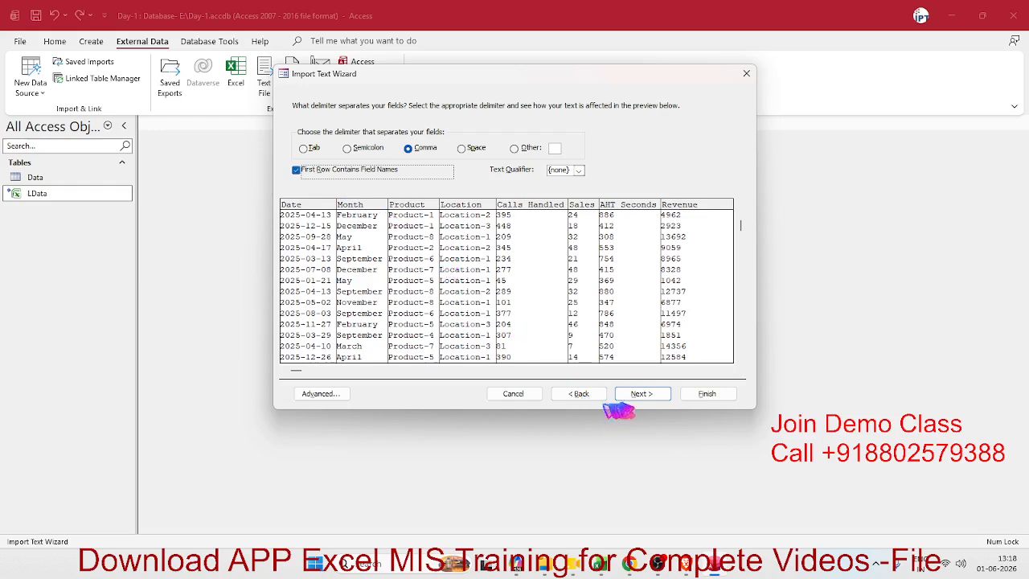
# Keep the default field options and finish the import into a new table named Sales_Dashboard_Sample_10000_Rows.
pyautogui.click(640, 394)
pyautogui.click(639, 396)
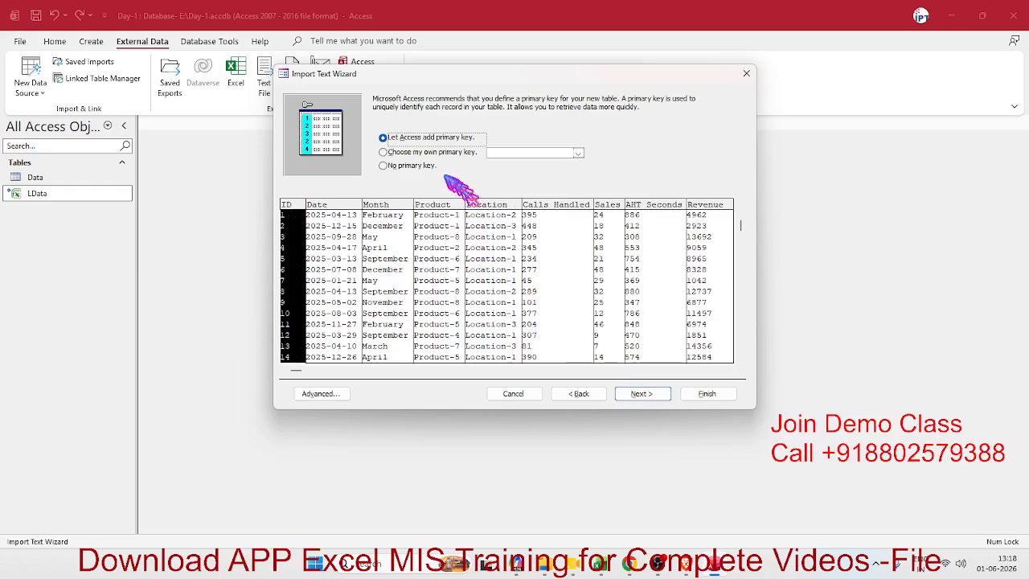
pyautogui.click(648, 398)
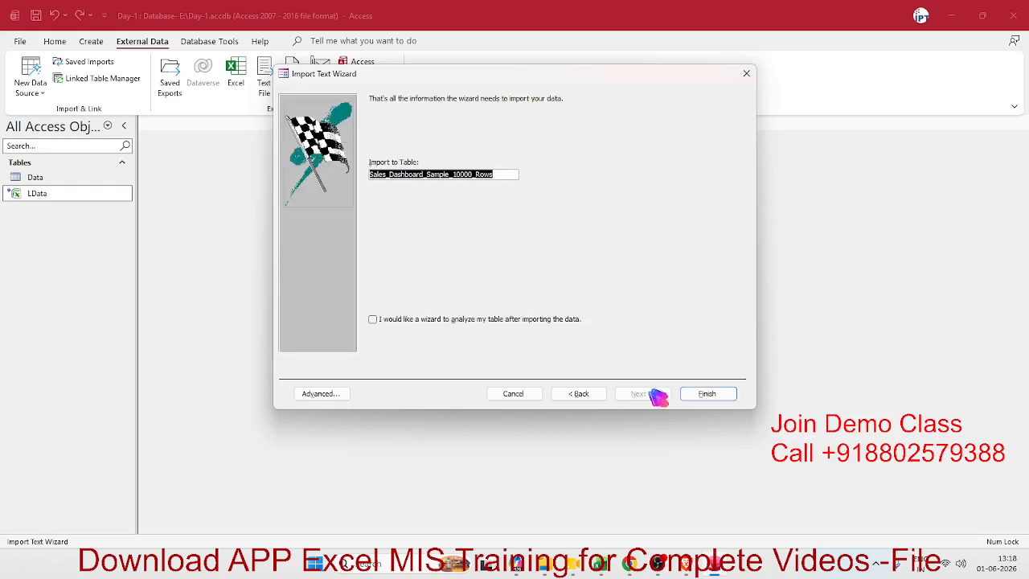
pyautogui.click(697, 394)
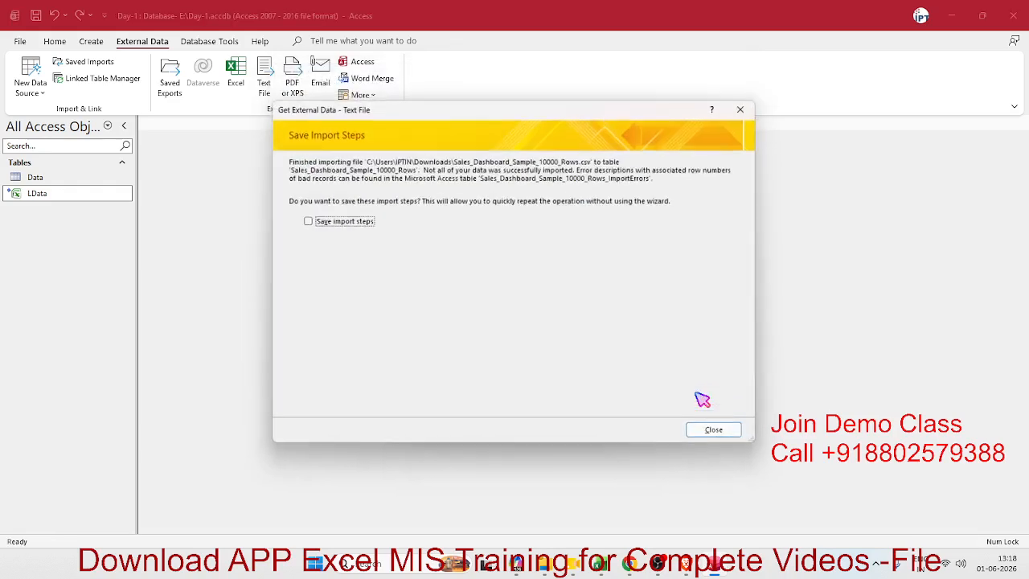
# Finish the text import without saving its steps, and open the import errors table and the Sales_Dashboard_Sample_10000_Rows table.
pyautogui.click(715, 431)
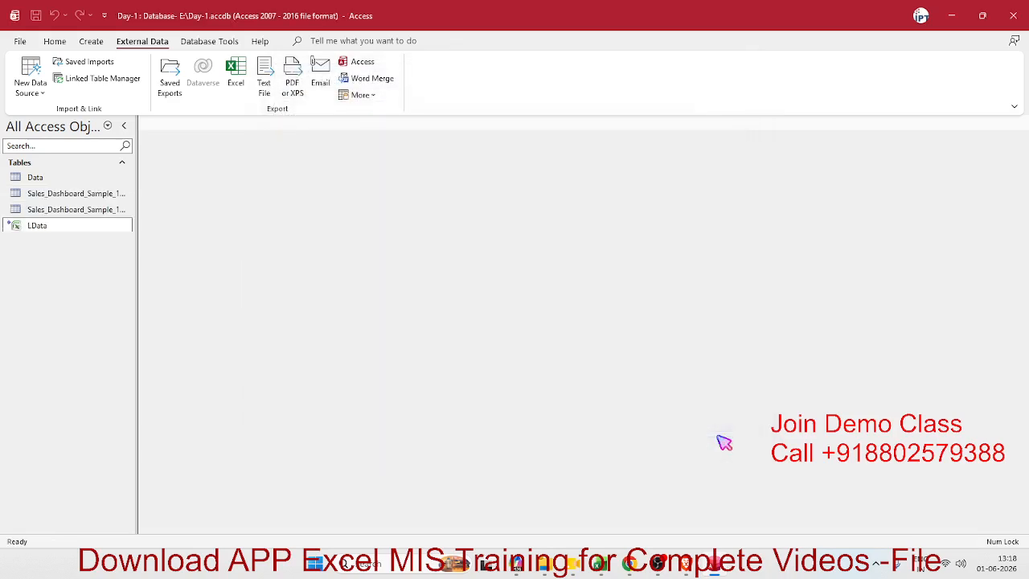
pyautogui.click(91, 212)
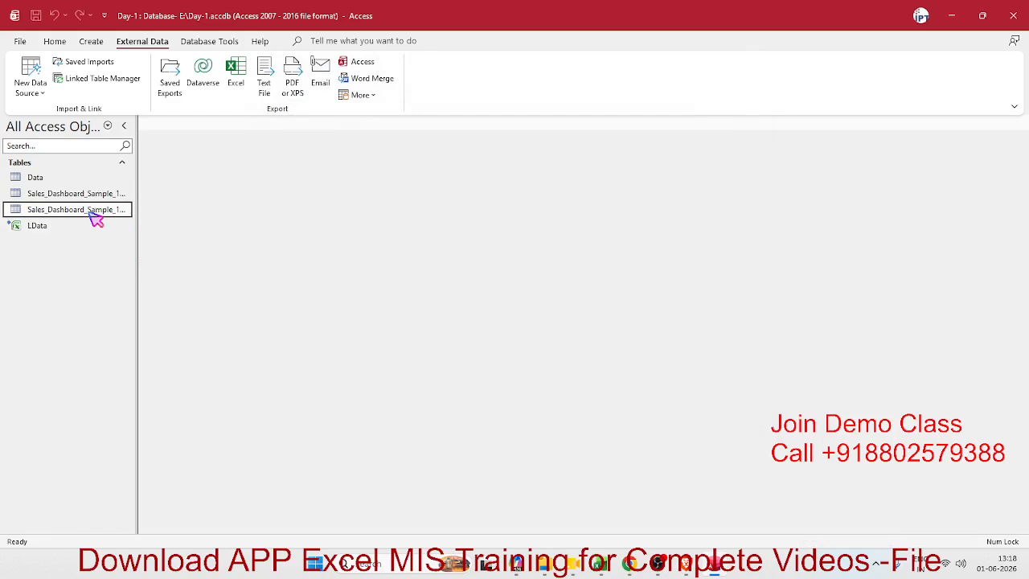
pyautogui.doubleClick(92, 212)
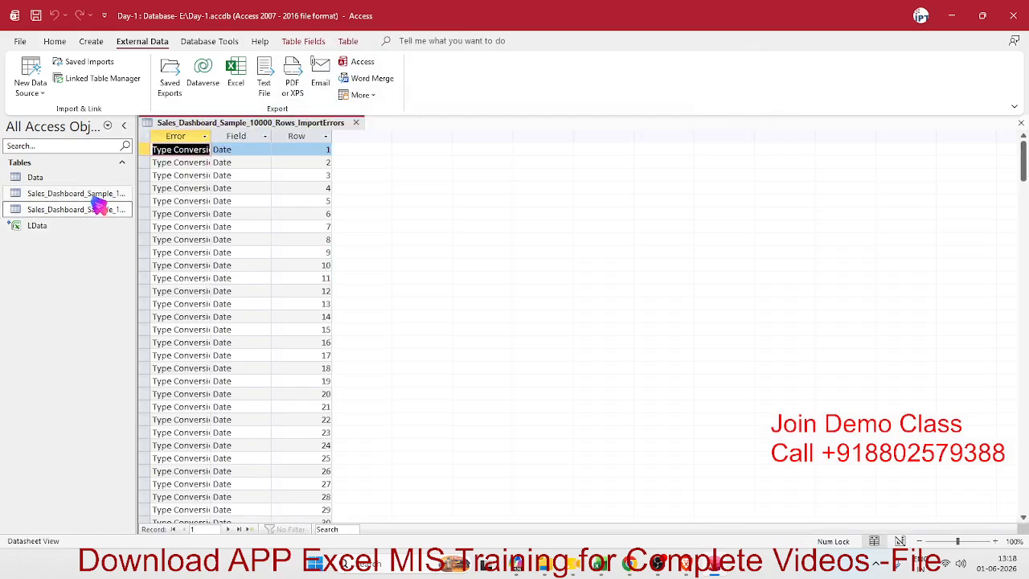
pyautogui.doubleClick(95, 200)
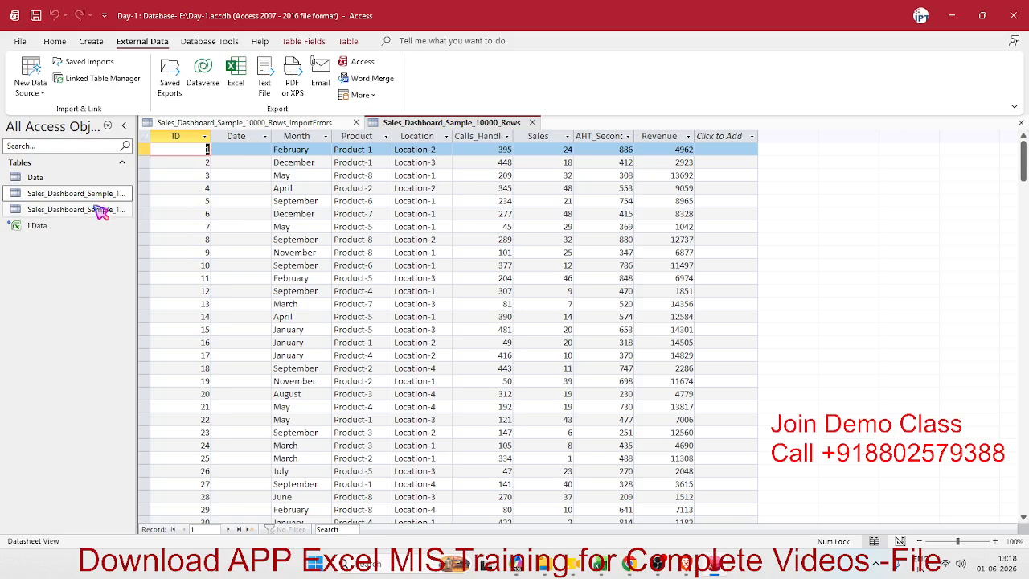
pyautogui.doubleClick(100, 211)
pyautogui.click(166, 190)
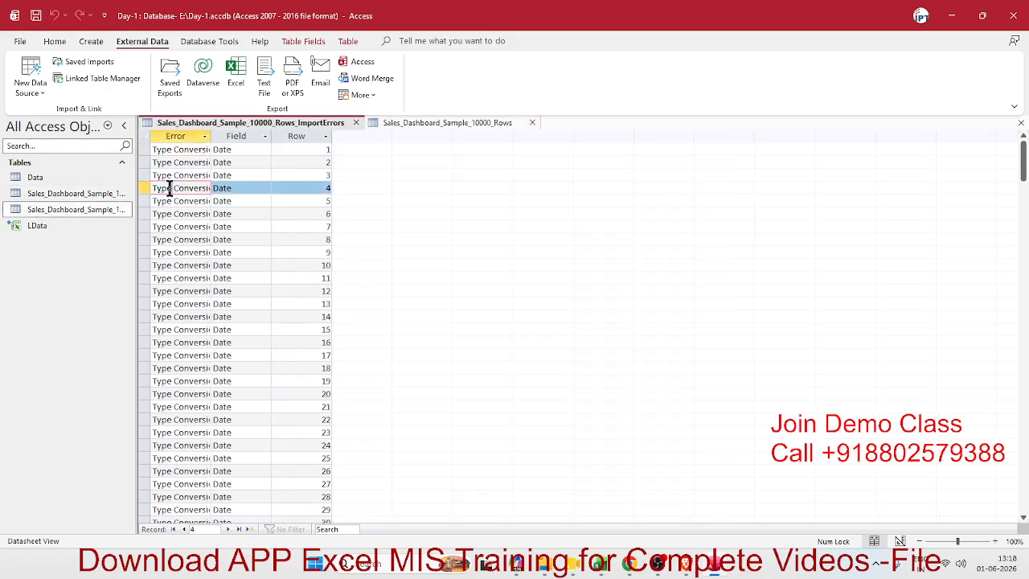
pyautogui.click(238, 187)
# Examine the Date column throughout the records of the Sales_Dashboard_Sample_10000_Rows table.
pyautogui.doubleClick(104, 193)
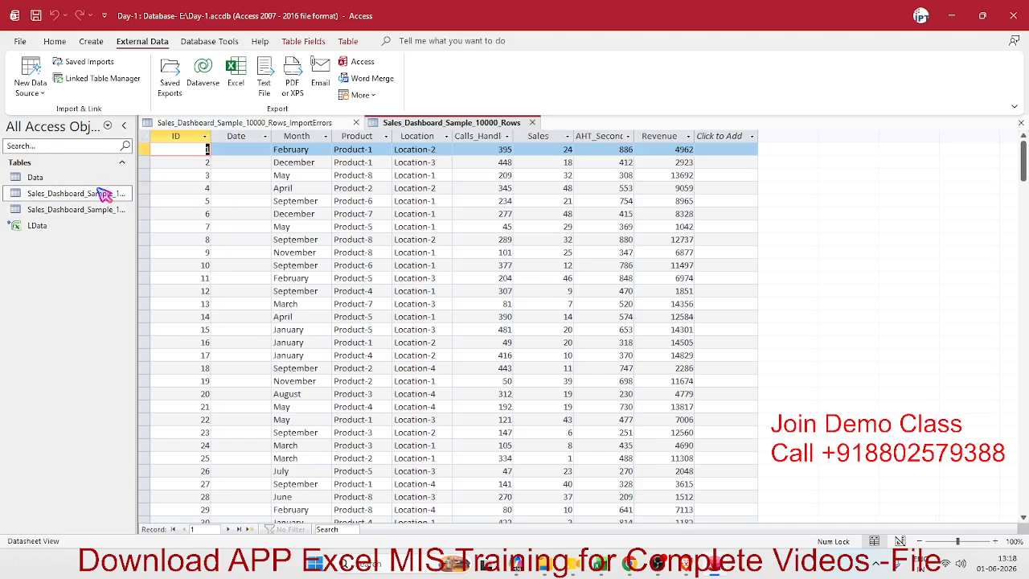
pyautogui.click(241, 165)
pyautogui.click(242, 153)
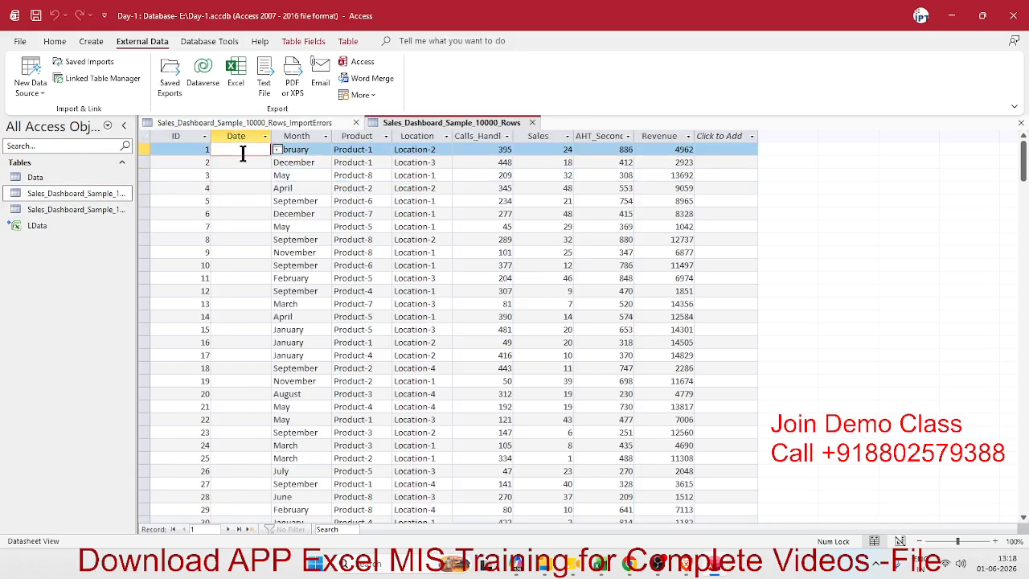
pyautogui.scroll(-20, 218, 236)
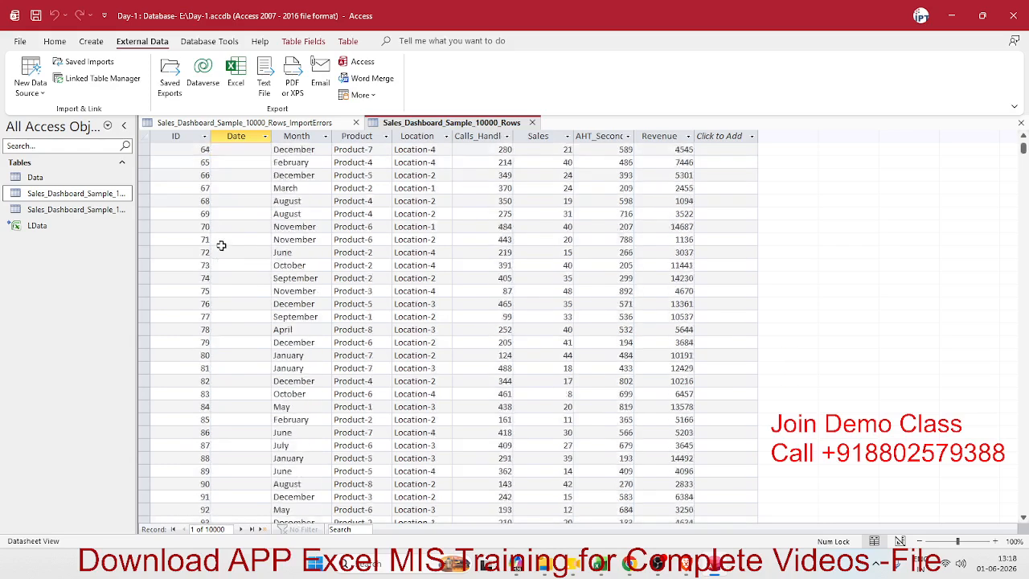
pyautogui.scroll(-10, 221, 250)
pyautogui.scroll(20, 221, 250)
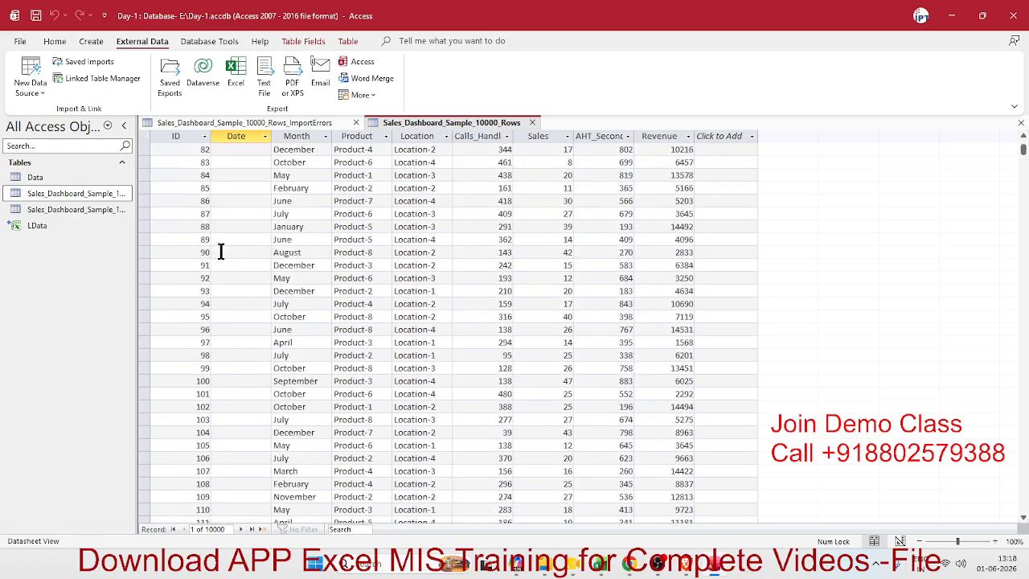
pyautogui.scroll(13, 221, 250)
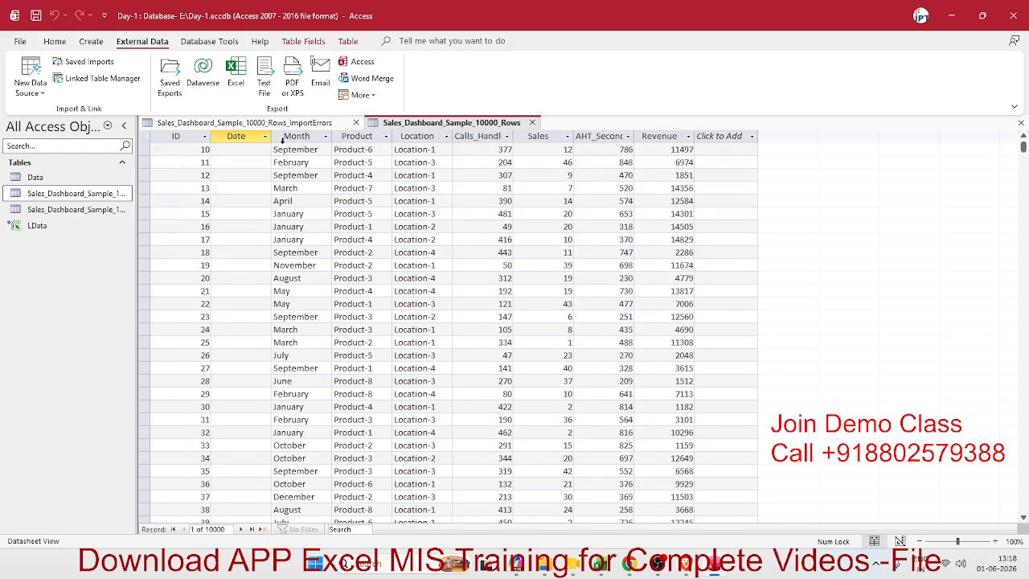
# Close the import errors table and the Sales_Dashboard_Sample_10000_Rows table.
pyautogui.click(278, 126)
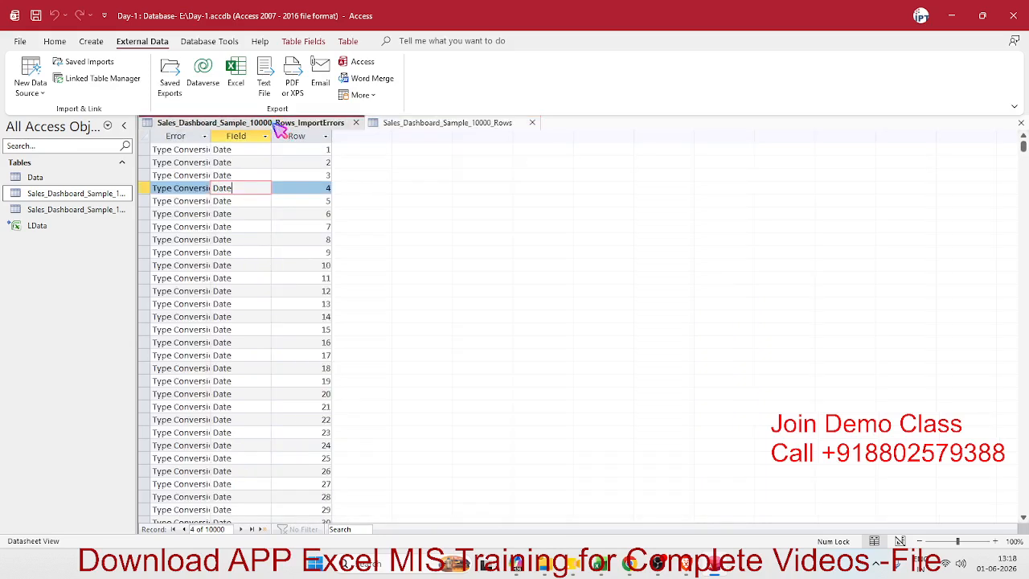
pyautogui.click(357, 122)
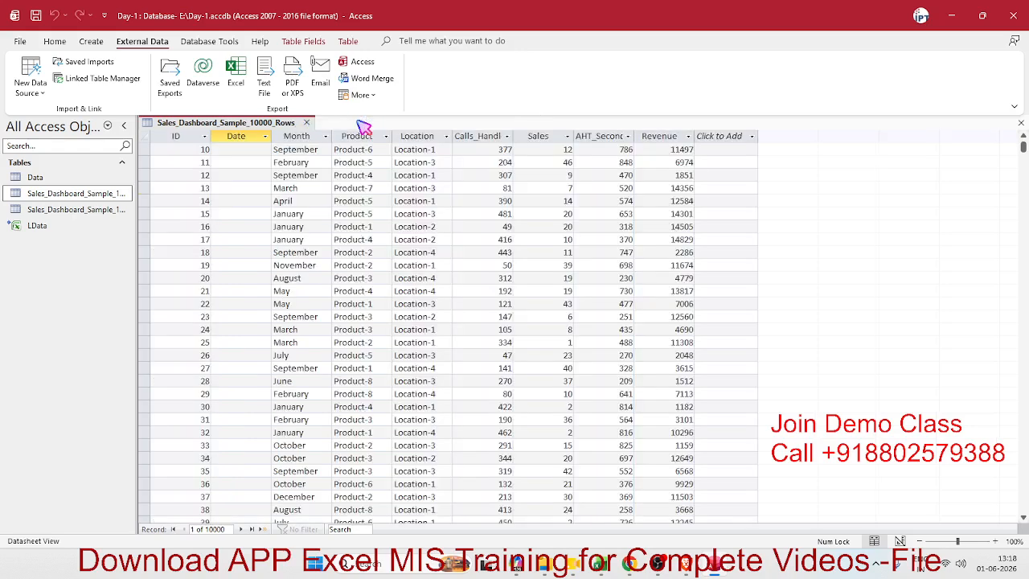
pyautogui.click(306, 123)
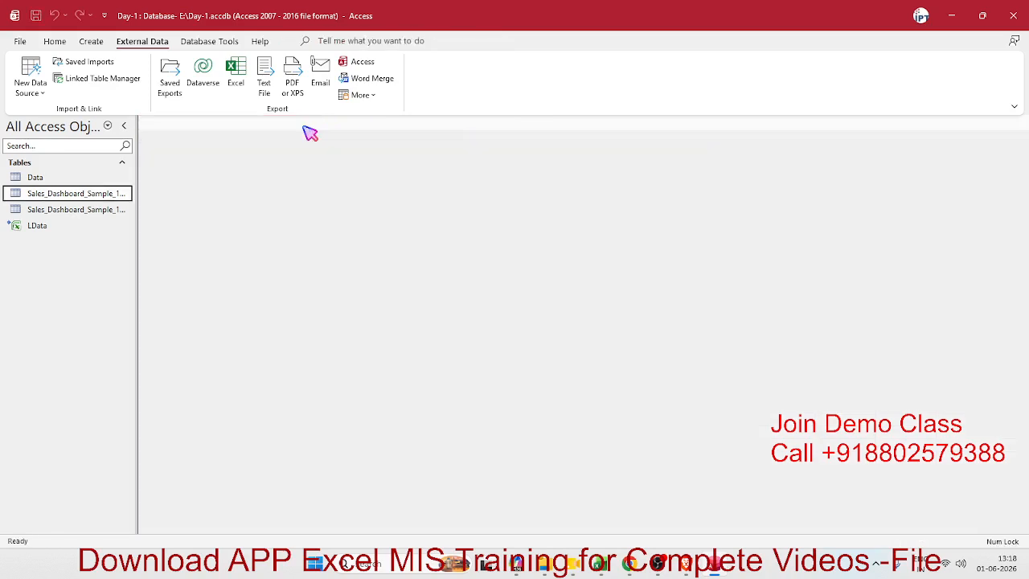
pyautogui.rightClick(88, 196)
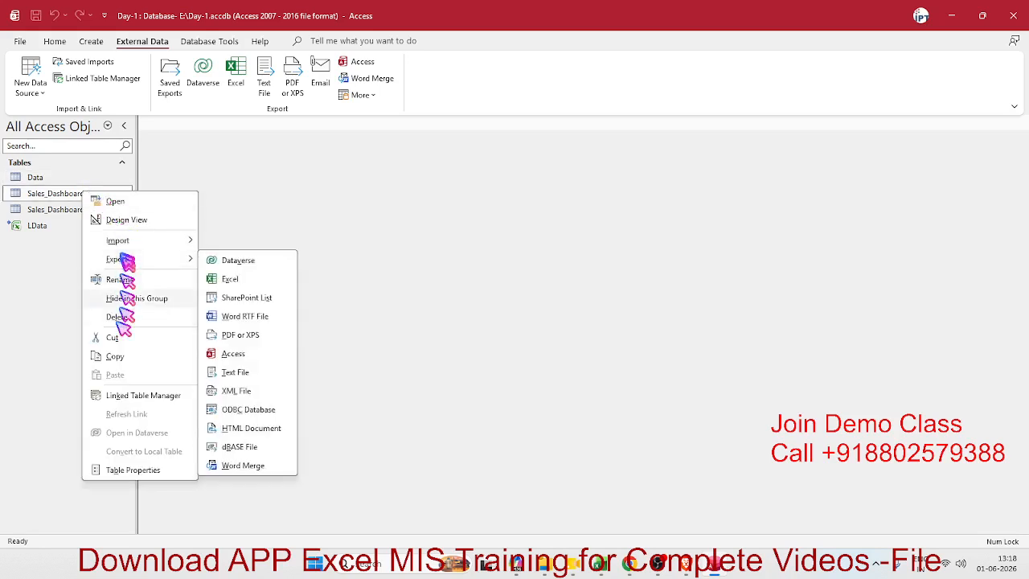
pyautogui.click(329, 348)
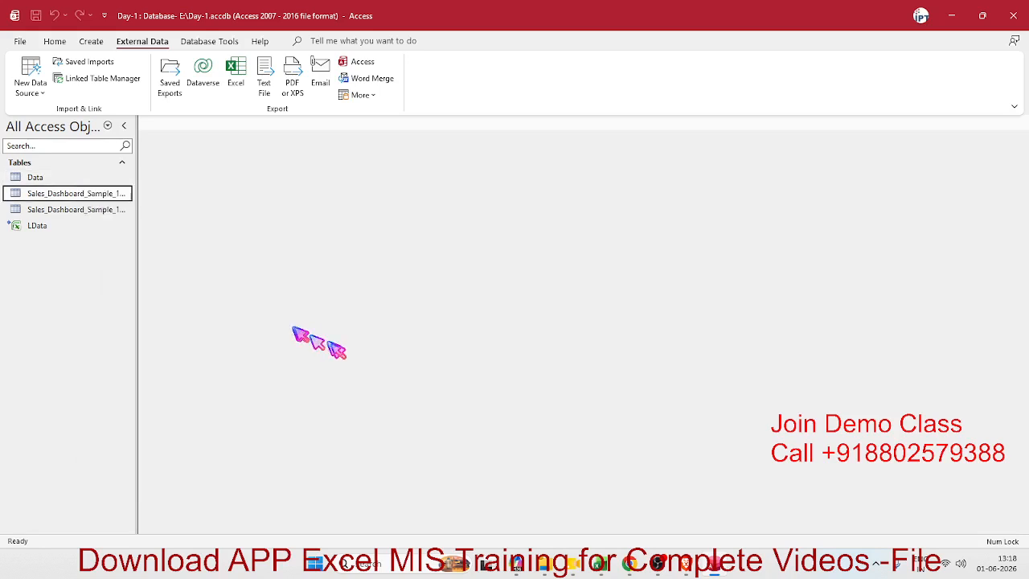
pyautogui.rightClick(24, 202)
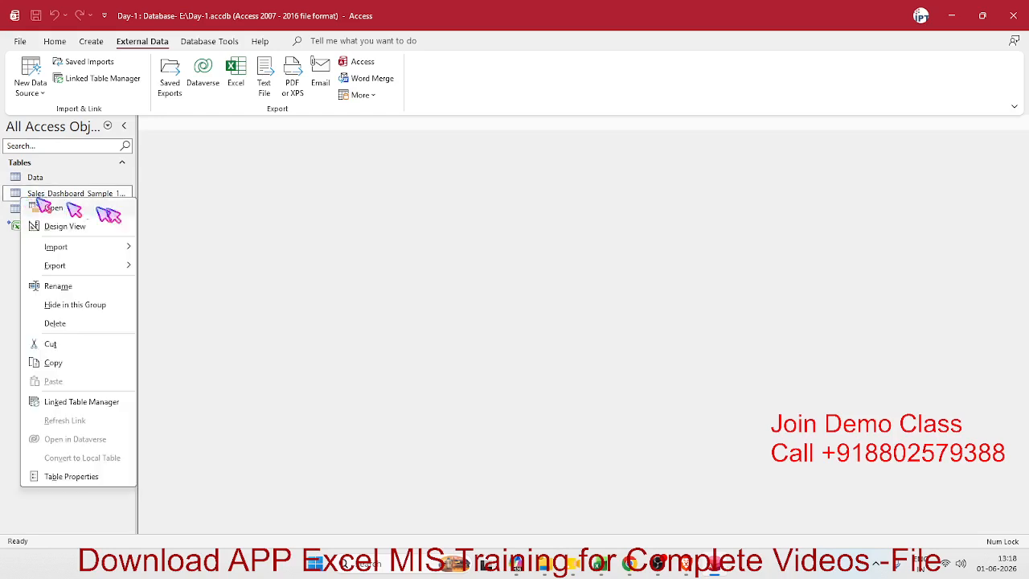
pyautogui.click(197, 303)
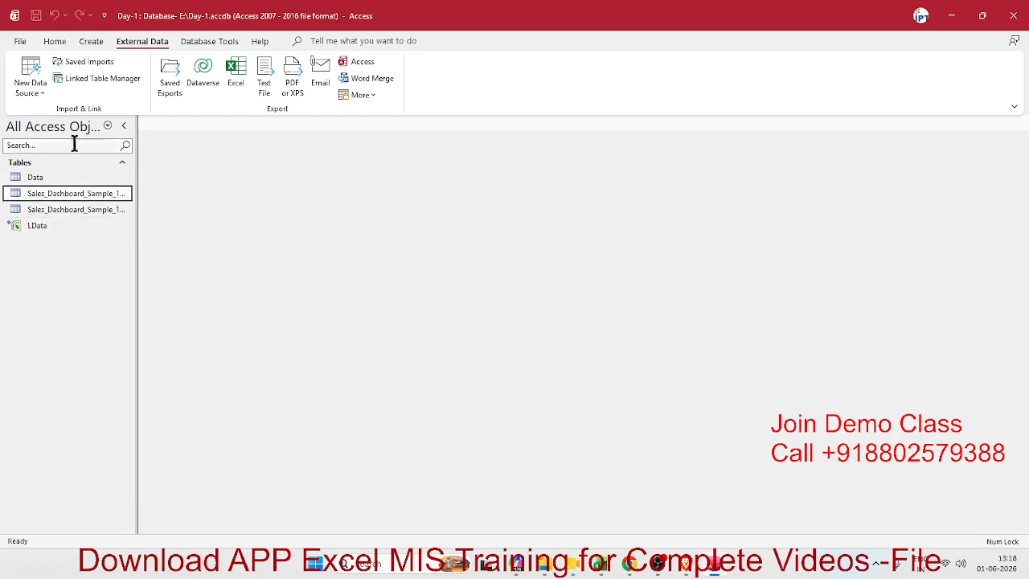
# Start an XML file import from the external data sources and browse for its source file.
pyautogui.click(46, 94)
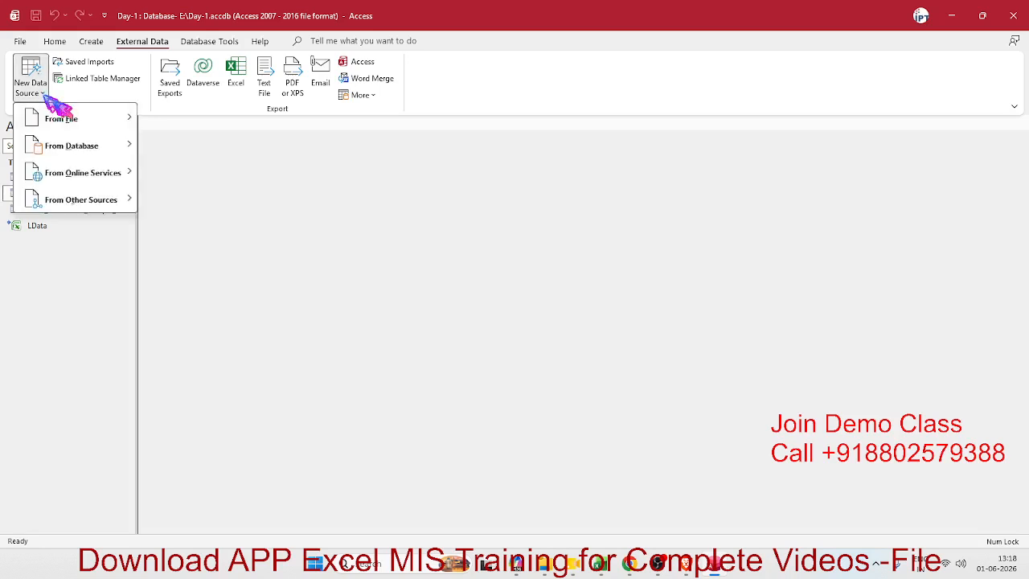
pyautogui.moveTo(69, 118)
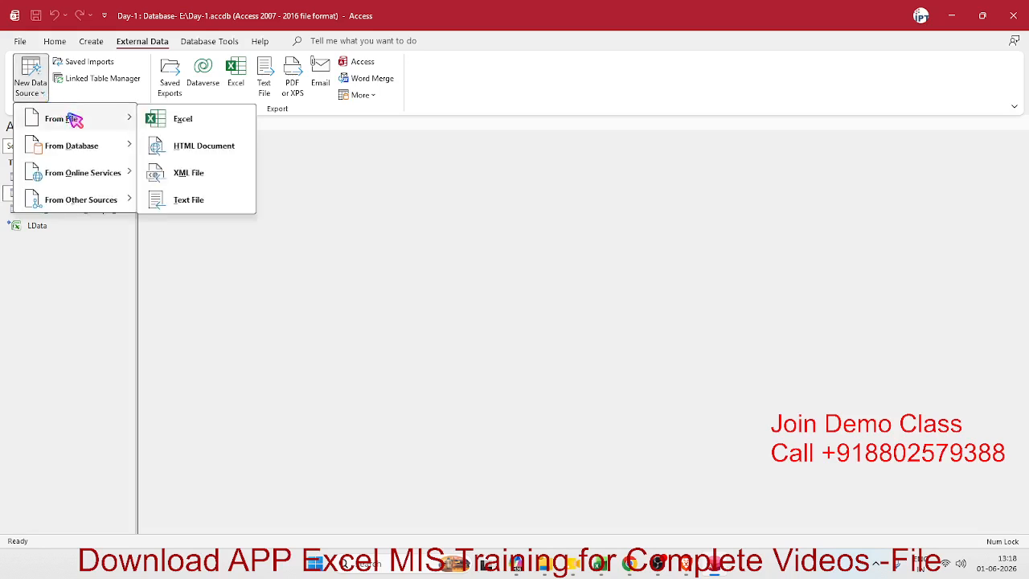
pyautogui.click(231, 173)
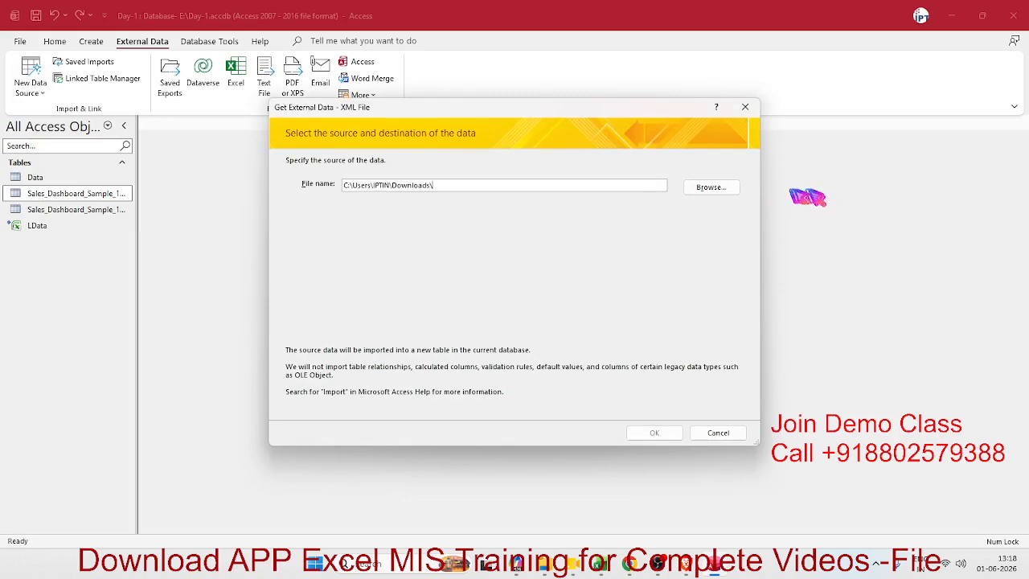
pyautogui.click(723, 187)
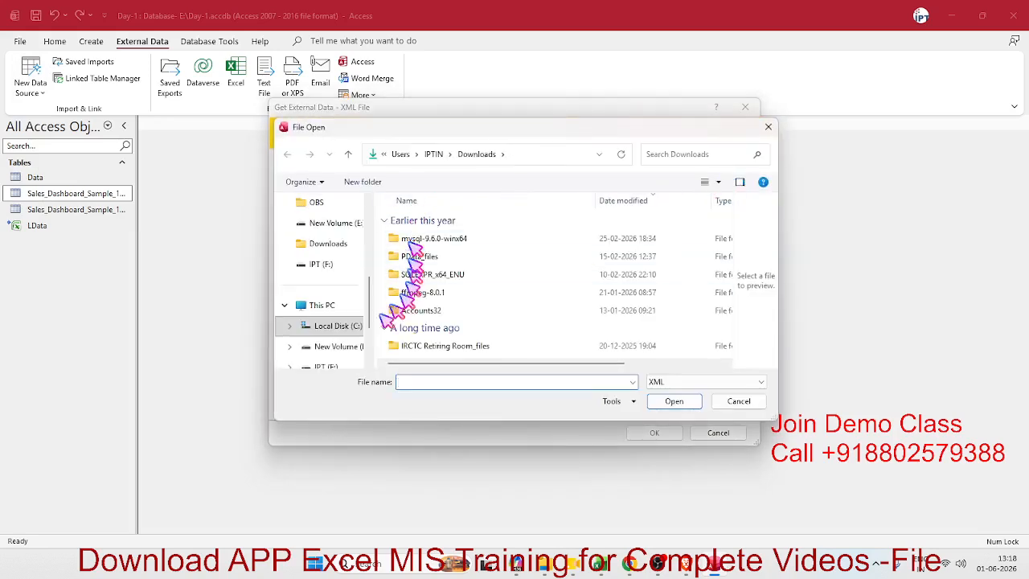
# Choose XMLData.xml from the F:\DPC\Downloads folder as the source file and confirm it.
pyautogui.scroll(-2, 346, 326)
pyautogui.click(336, 275)
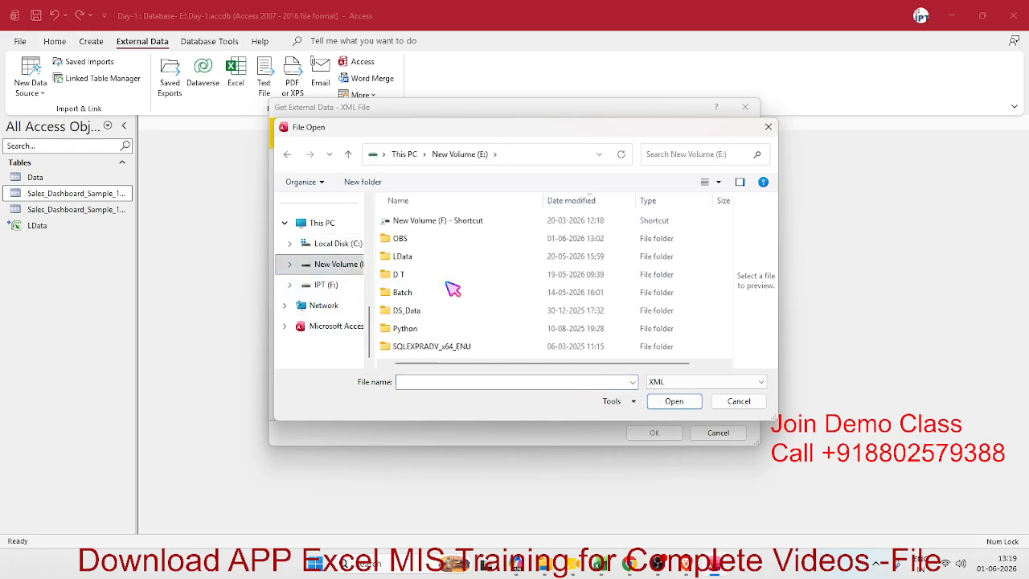
pyautogui.scroll(3, 320, 297)
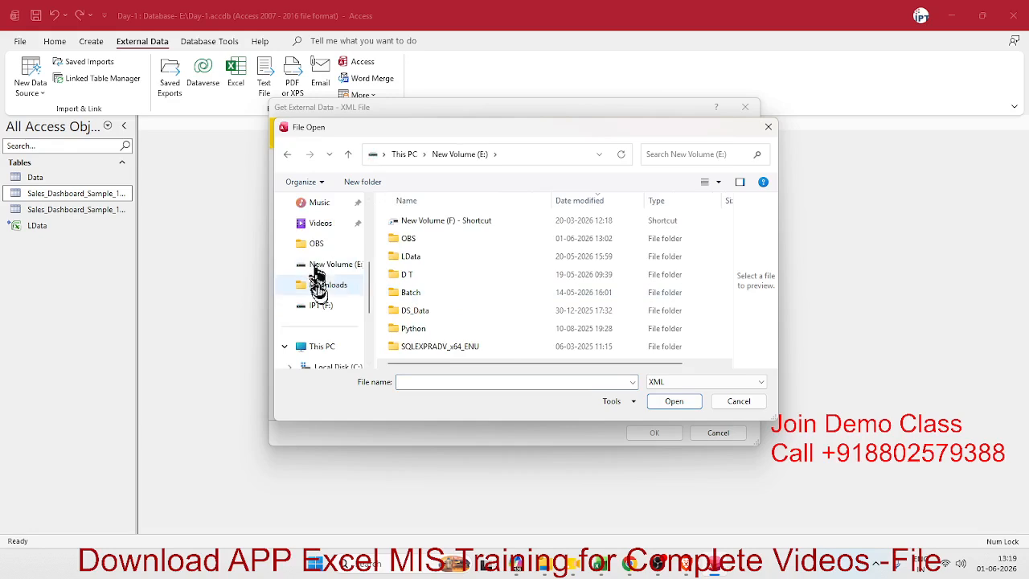
pyautogui.click(320, 289)
pyautogui.scroll(-5, 419, 299)
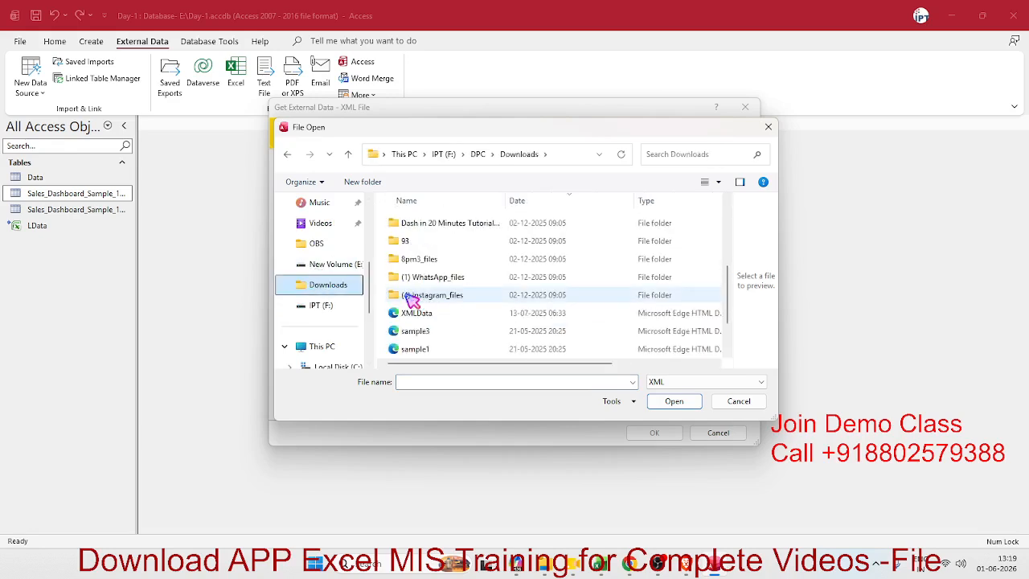
pyautogui.scroll(-1, 432, 352)
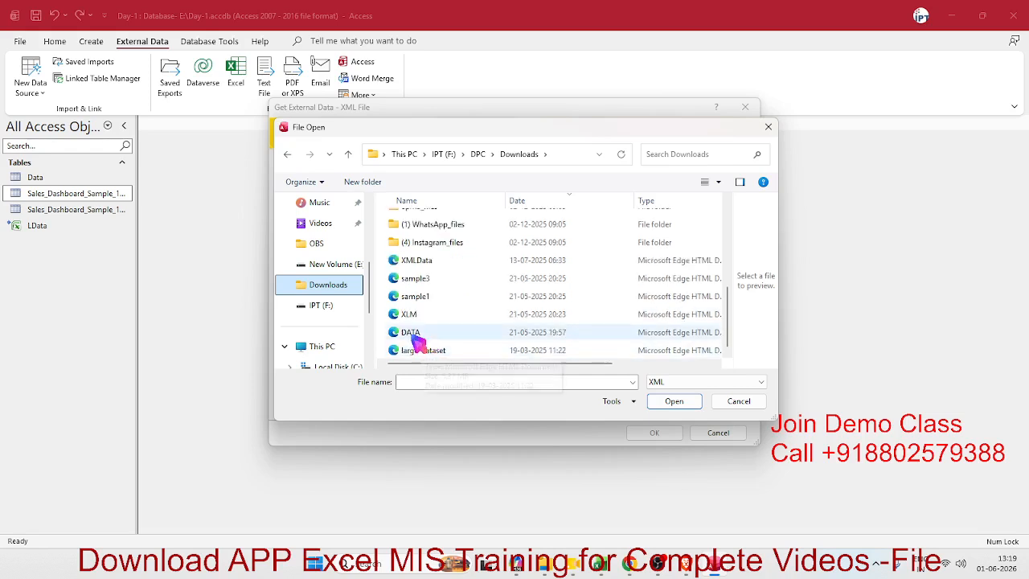
pyautogui.click(413, 334)
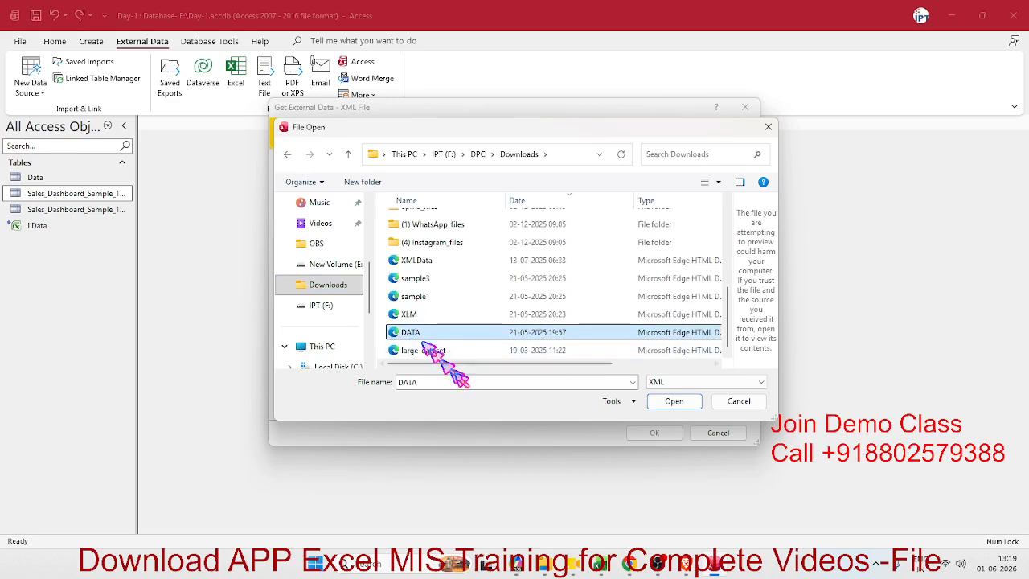
pyautogui.click(450, 260)
pyautogui.click(690, 401)
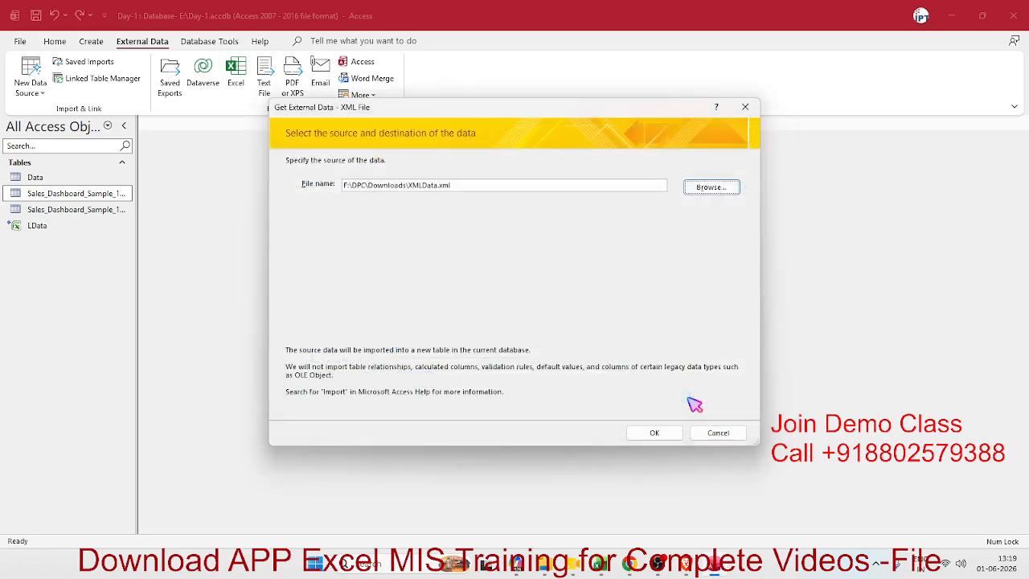
pyautogui.click(657, 431)
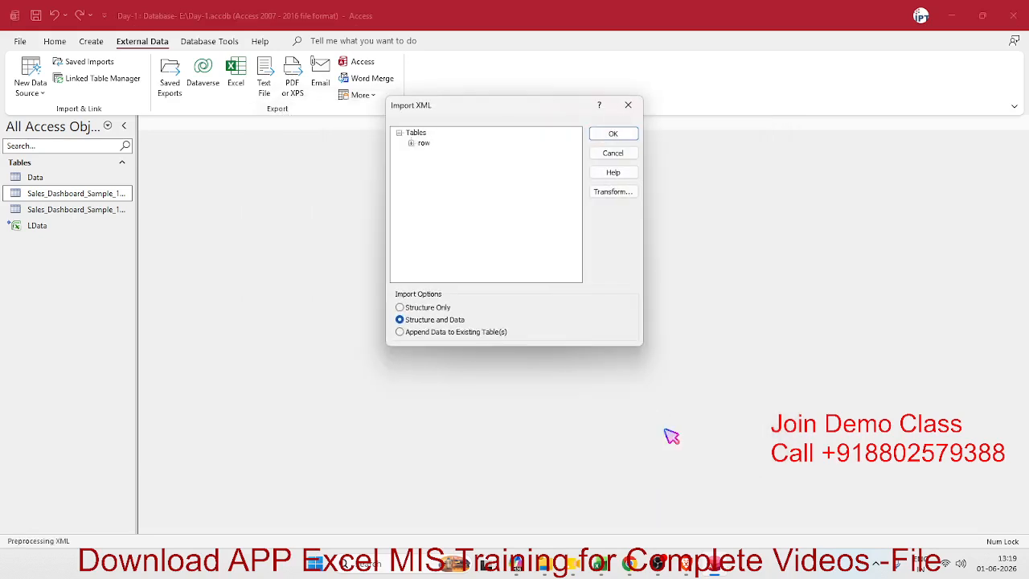
# Expand the row table's fields and import its structure and data without saving the import steps.
pyautogui.click(410, 143)
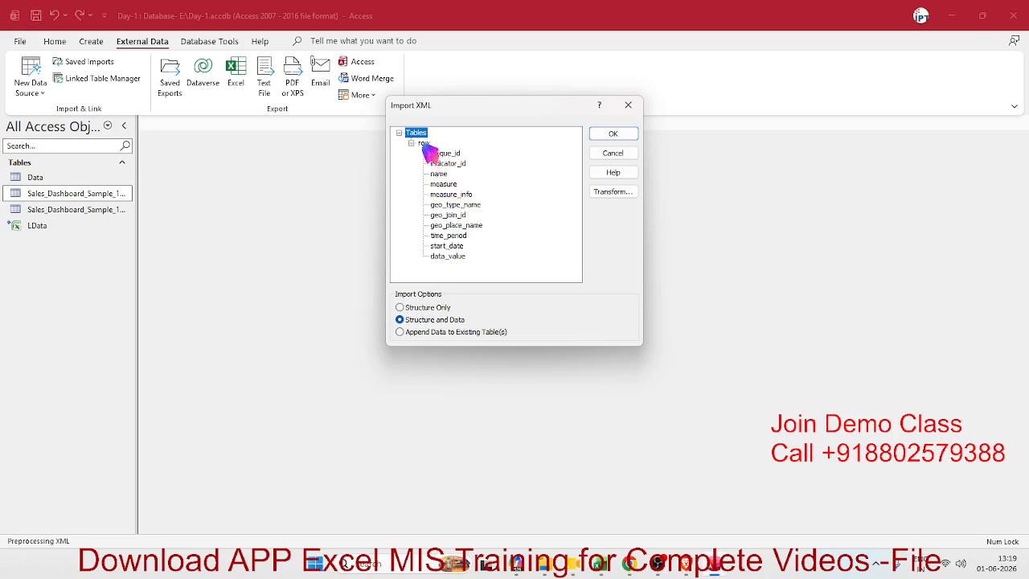
pyautogui.click(423, 143)
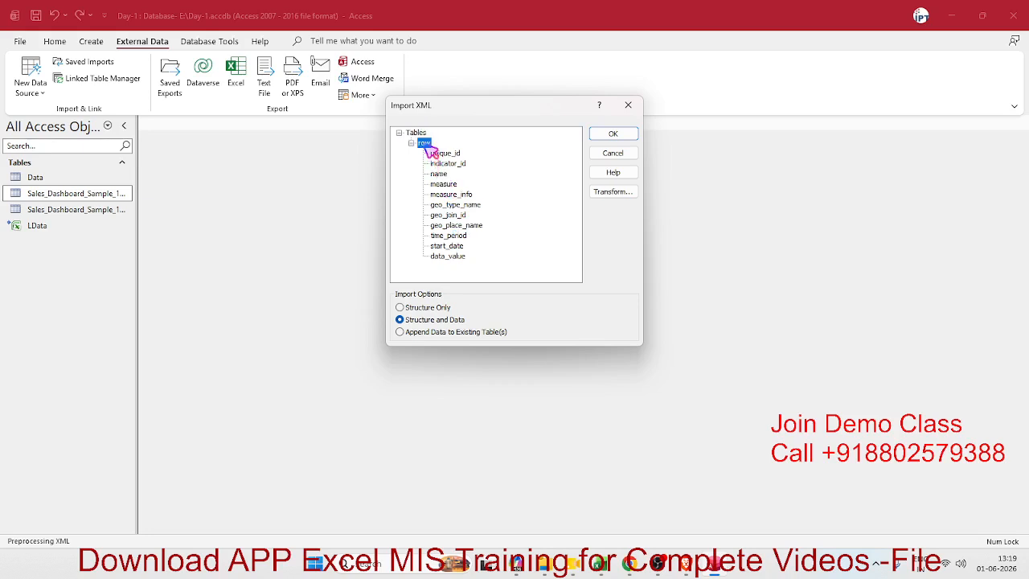
pyautogui.click(632, 137)
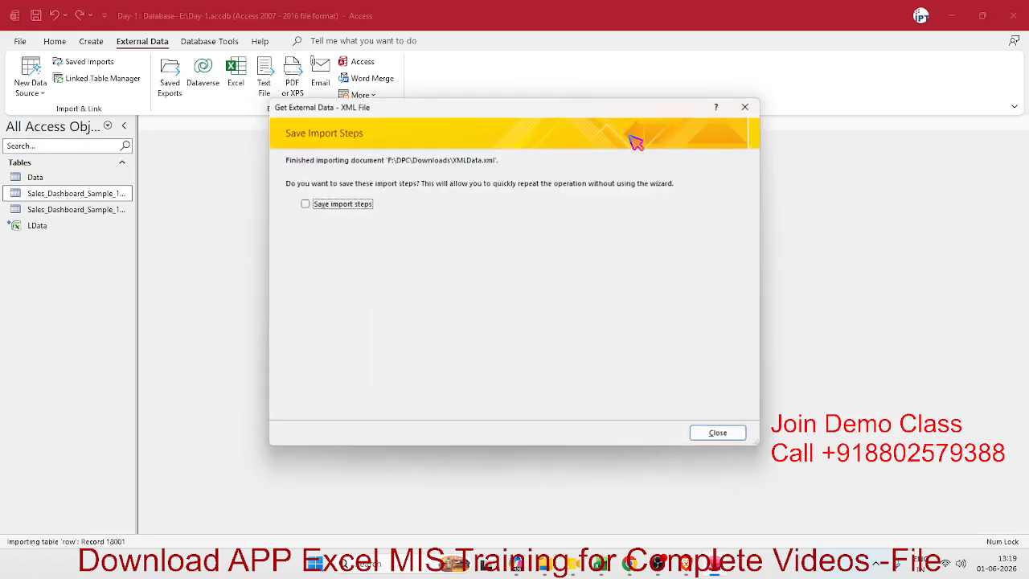
pyautogui.click(717, 433)
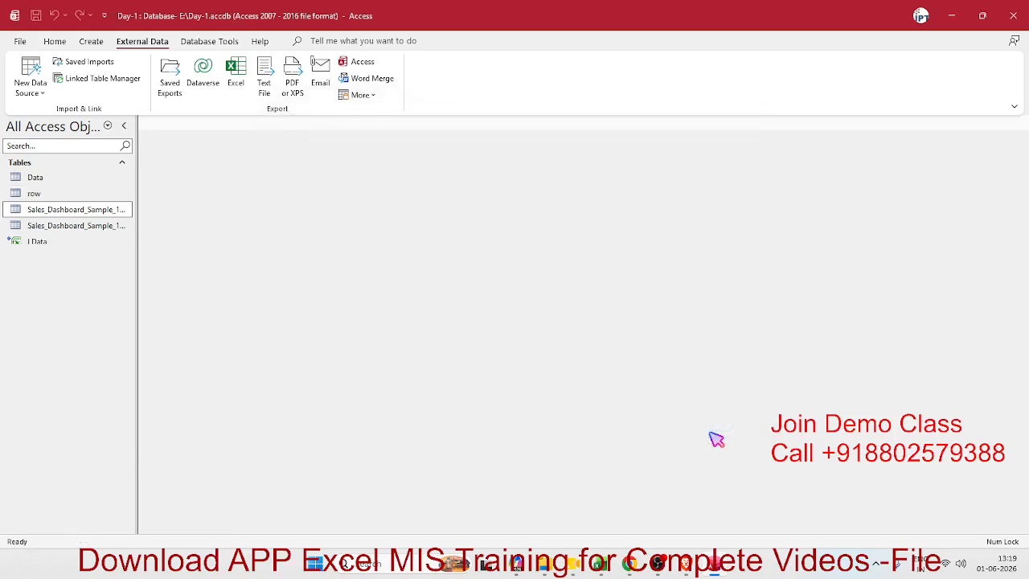
# Open the imported row table and look through its records.
pyautogui.click(53, 199)
pyautogui.doubleClick(53, 199)
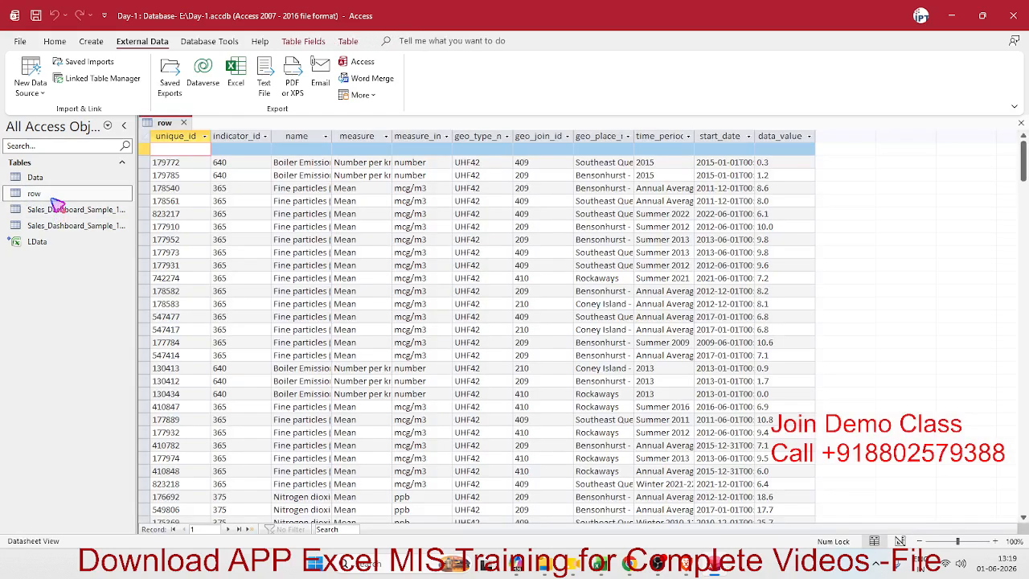
pyautogui.scroll(-6, 239, 326)
pyautogui.scroll(6, 240, 328)
# Start another XML file import using XMLData.xml from the F:\DPC\Downloads folder as the source.
pyautogui.click(32, 85)
pyautogui.moveTo(60, 118)
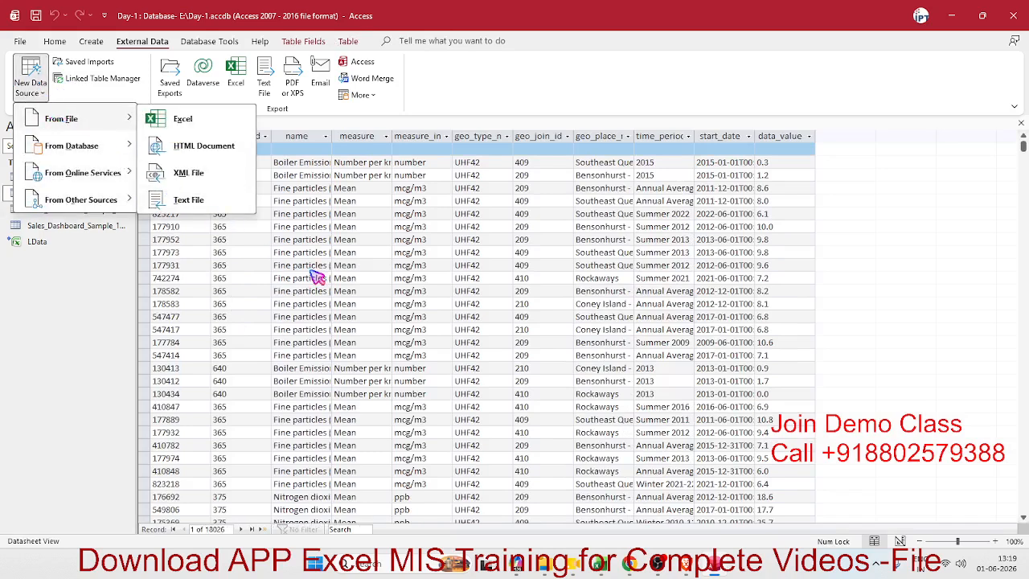
pyautogui.click(208, 198)
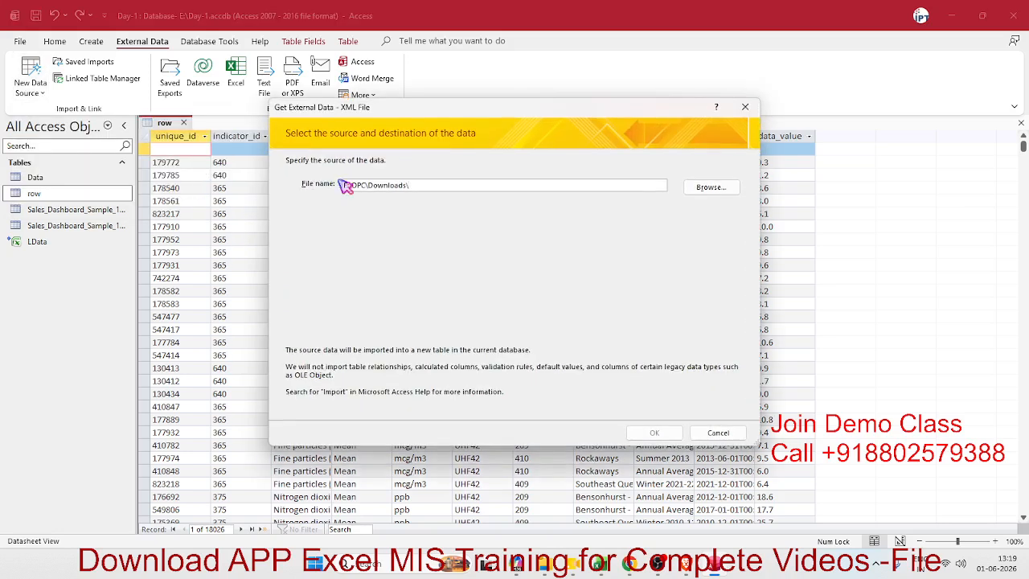
pyautogui.click(705, 192)
pyautogui.scroll(-1, 362, 321)
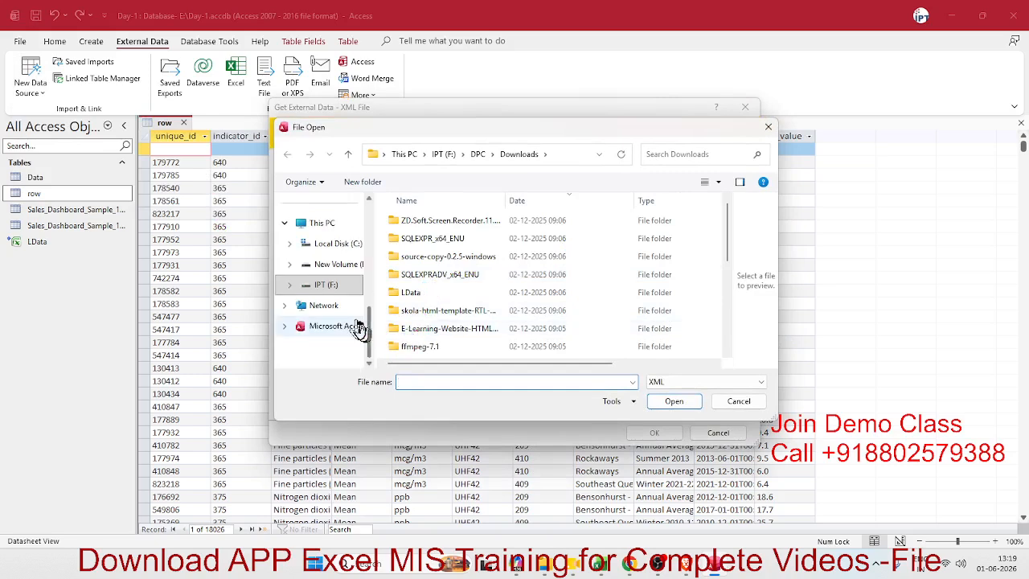
pyautogui.scroll(4, 342, 299)
pyautogui.scroll(3, 333, 302)
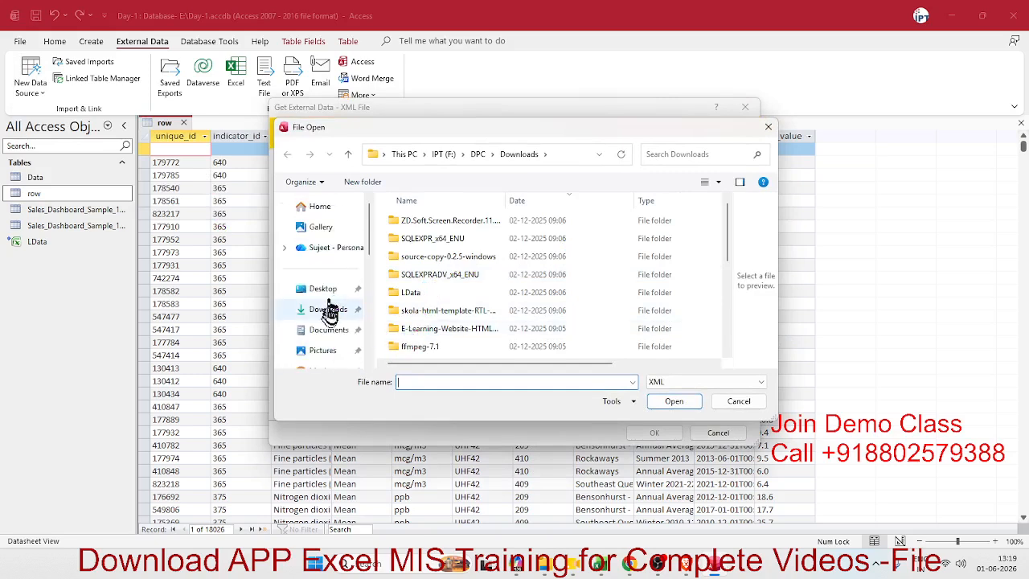
pyautogui.scroll(-3, 333, 294)
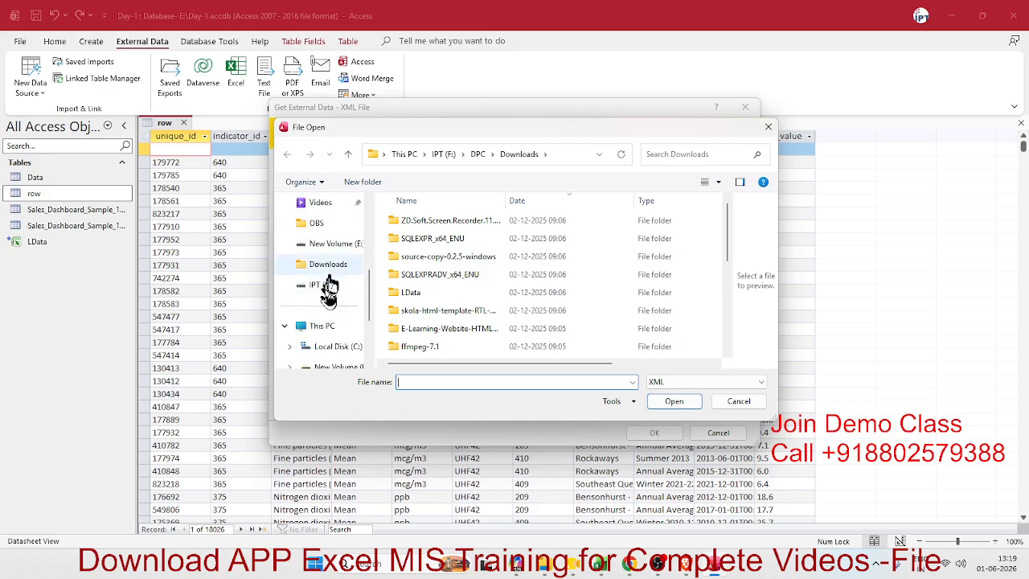
pyautogui.scroll(-5, 450, 290)
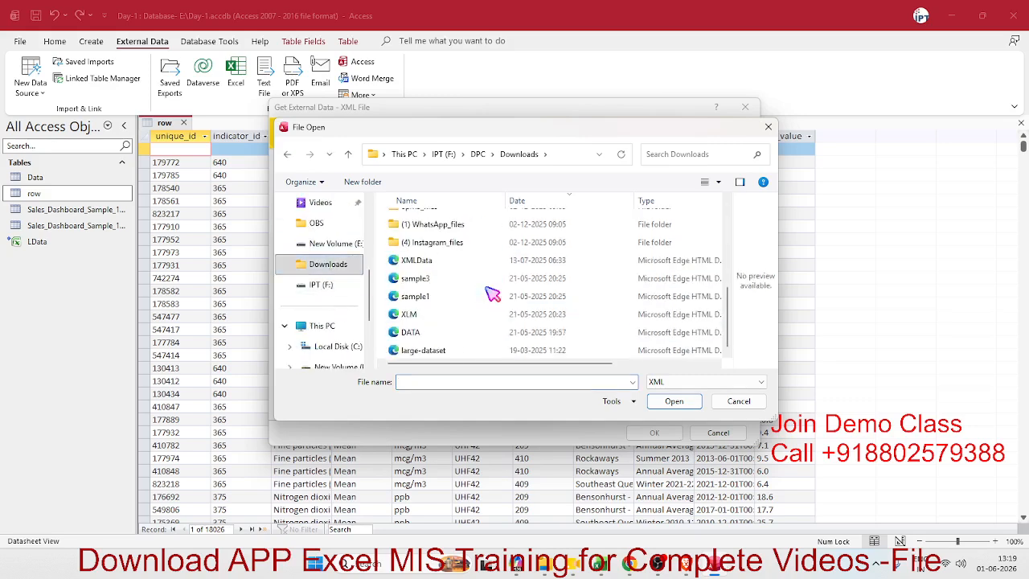
pyautogui.click(407, 260)
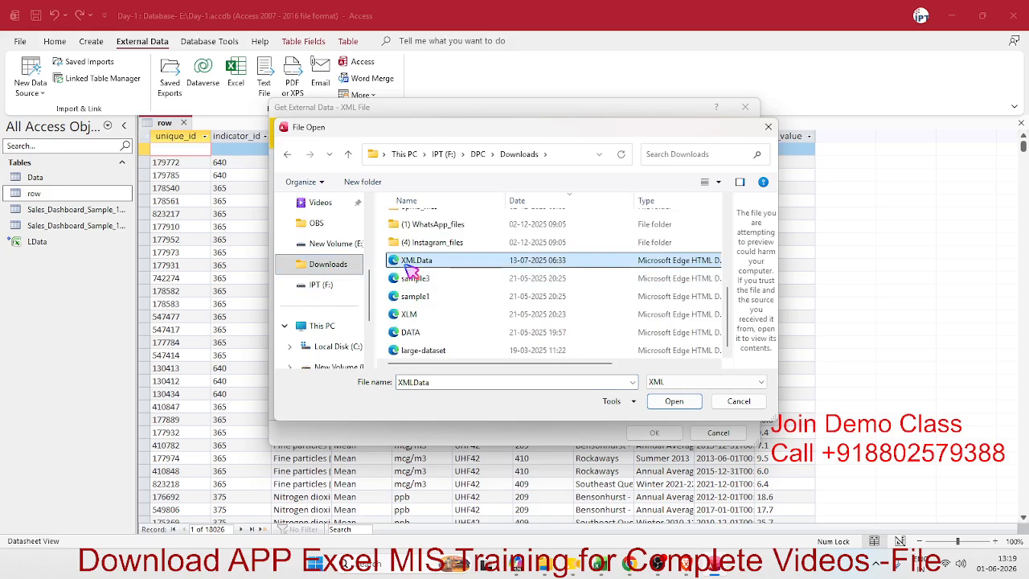
pyautogui.click(672, 401)
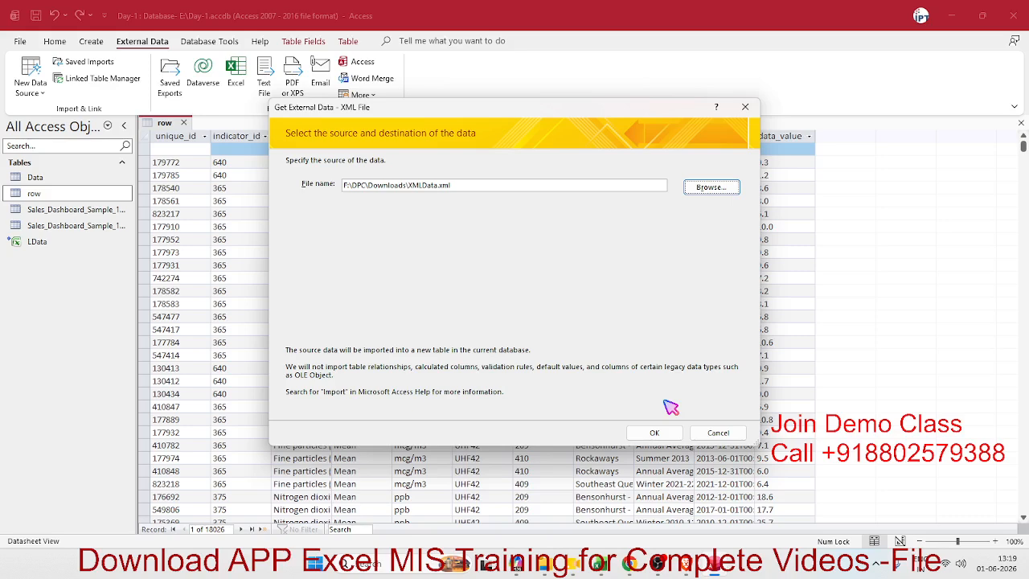
pyautogui.click(656, 434)
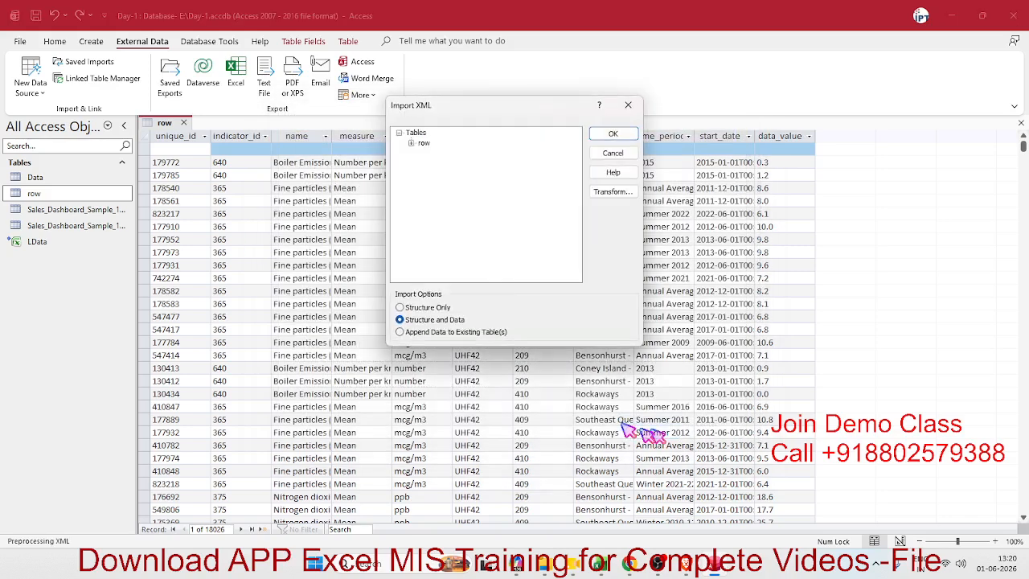
# Expand the row table in the XML import options and look through its fields.
pyautogui.click(411, 142)
pyautogui.click(459, 224)
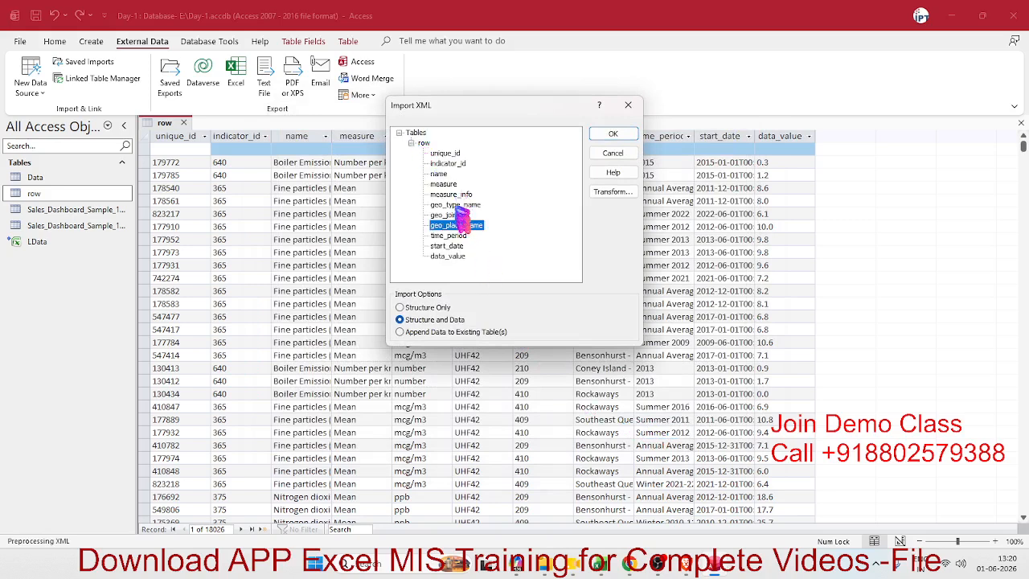
pyautogui.click(455, 204)
pyautogui.click(453, 184)
pyautogui.click(447, 174)
pyautogui.click(426, 144)
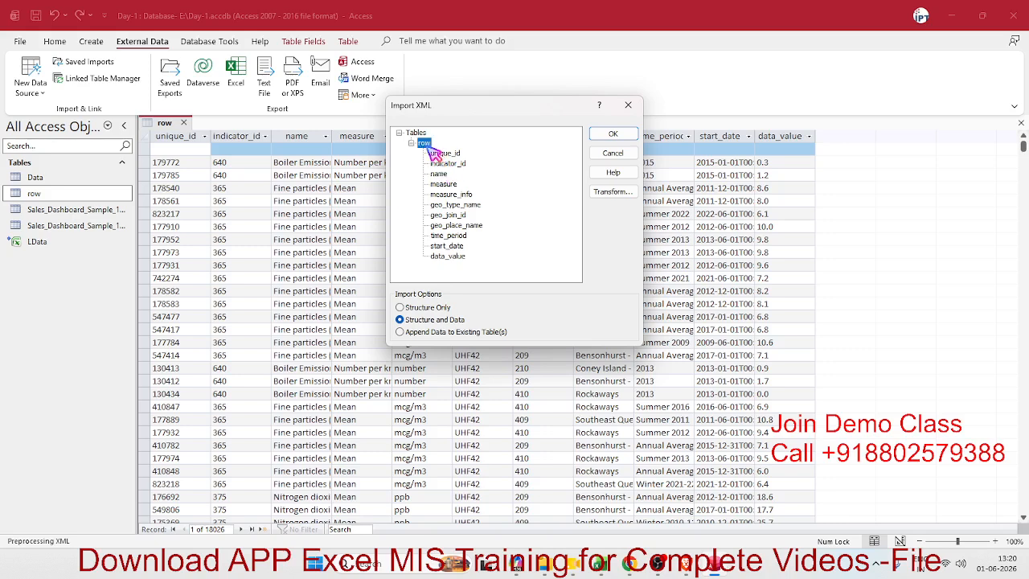
pyautogui.click(444, 153)
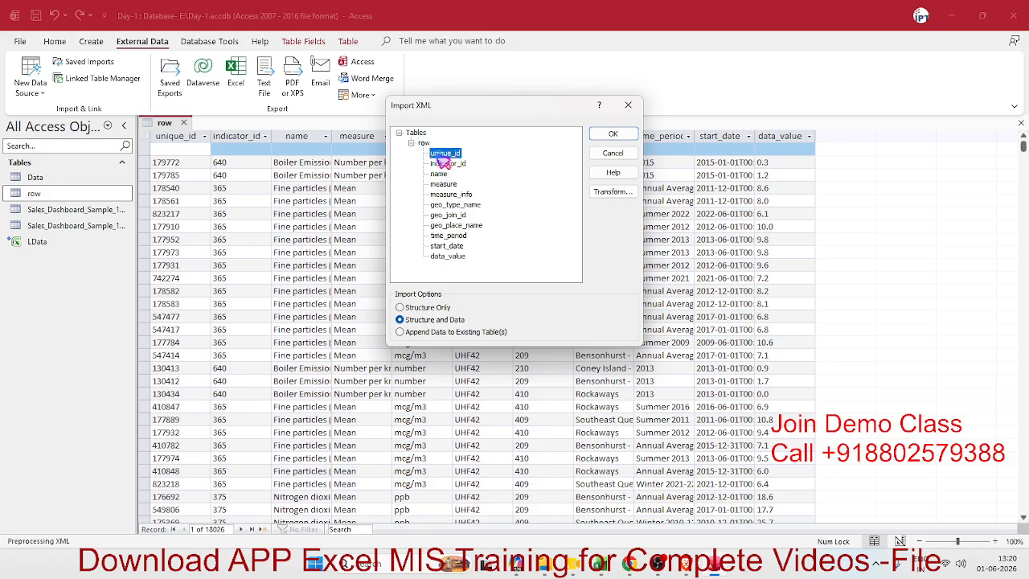
# Append the XML row data to the existing table without saving the import steps.
pyautogui.click(412, 143)
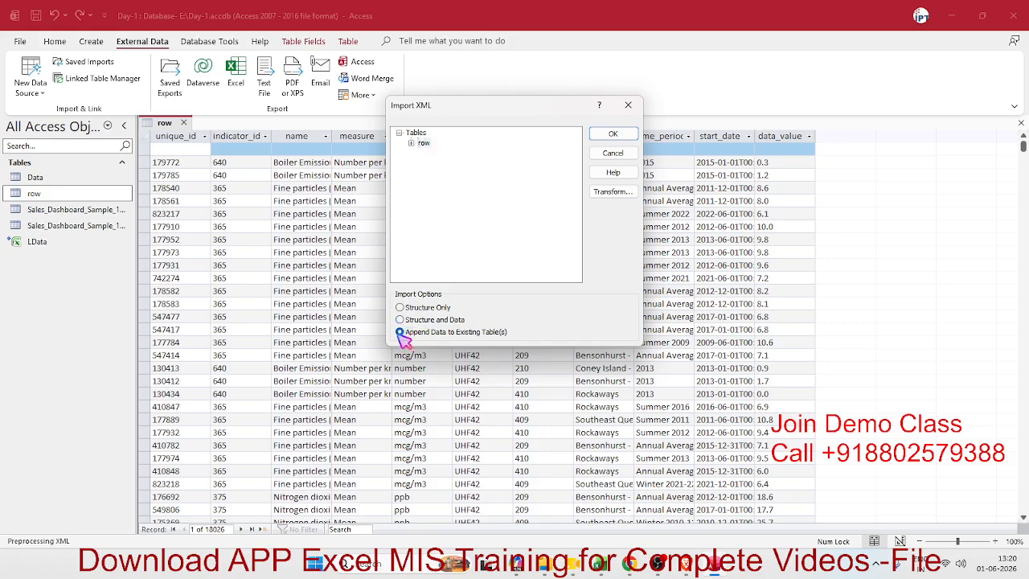
pyautogui.click(603, 134)
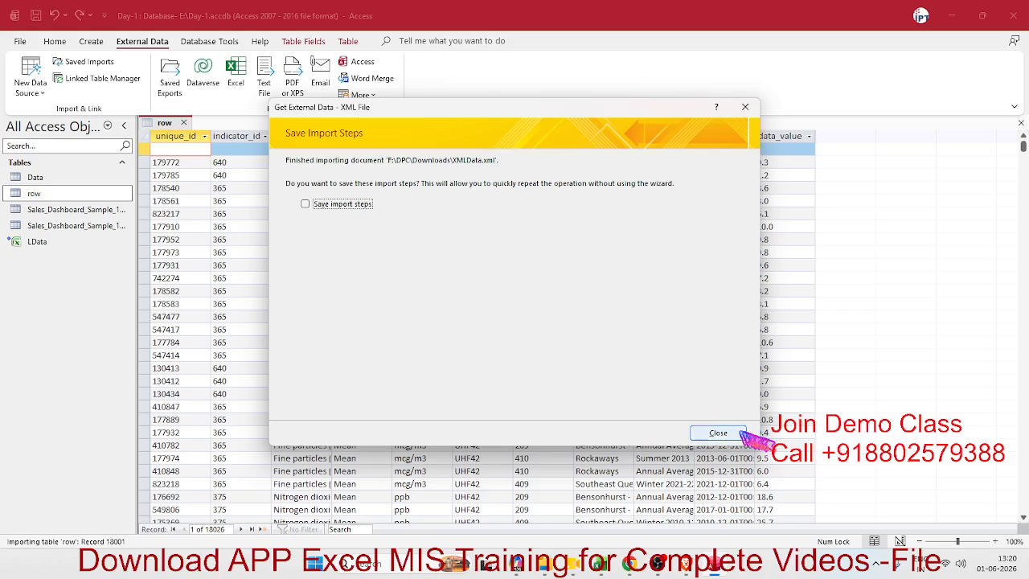
pyautogui.click(724, 432)
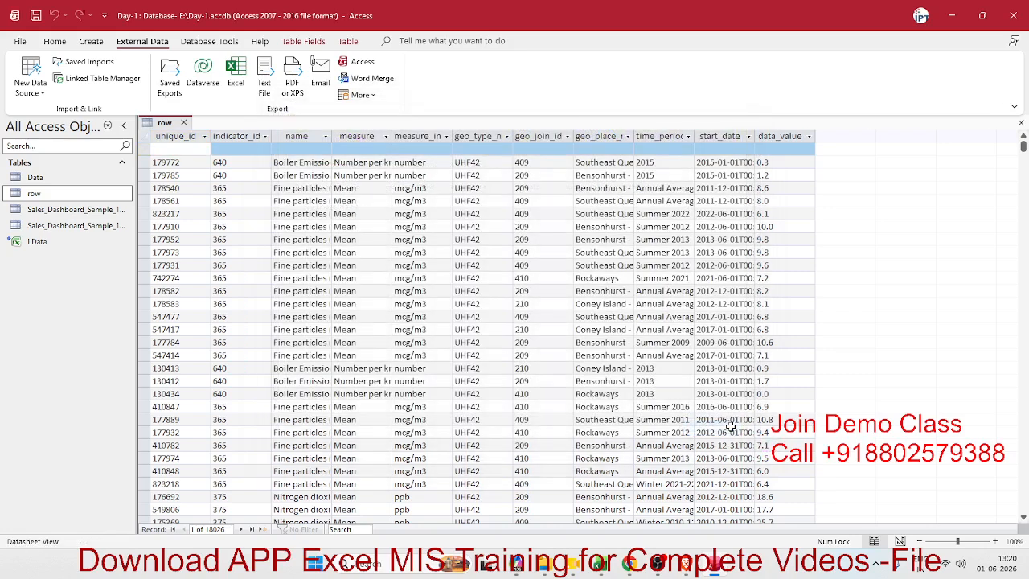
# Close and reopen the row table, look through its records, and close it.
pyautogui.scroll(-2, 277, 330)
pyautogui.scroll(2, 277, 330)
pyautogui.click(184, 122)
pyautogui.doubleClick(60, 195)
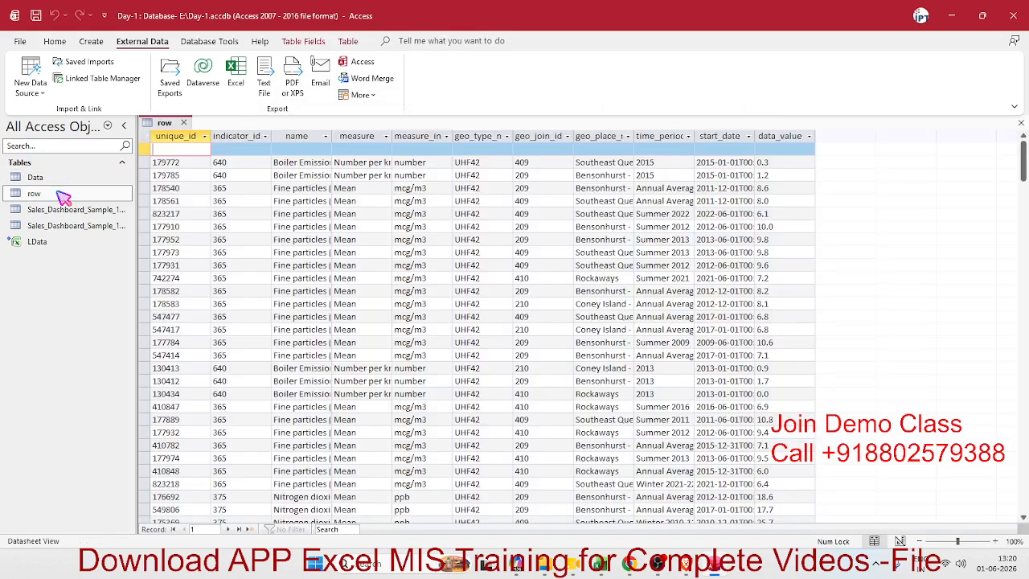
pyautogui.scroll(-20, 324, 238)
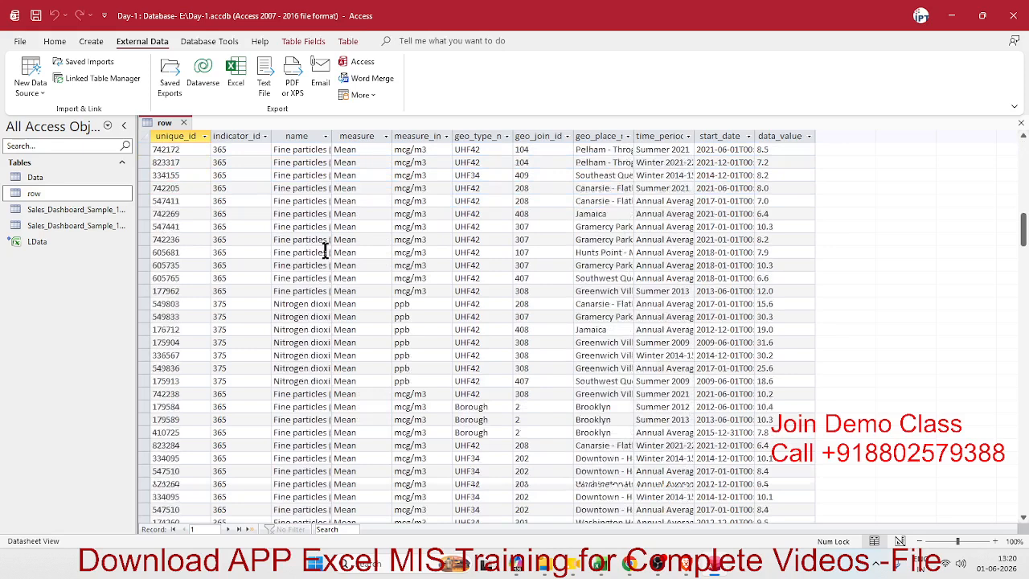
pyautogui.click(184, 123)
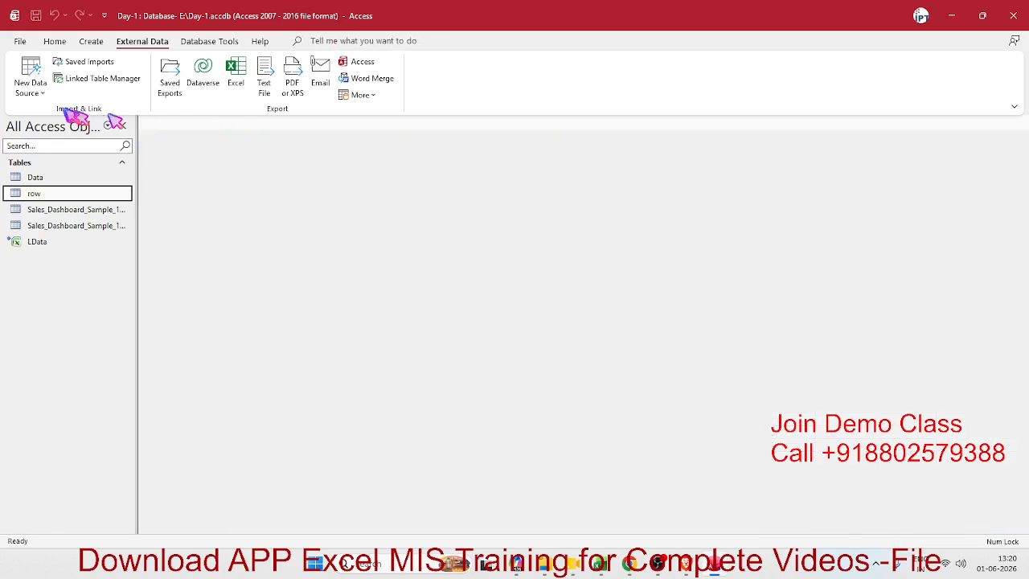
pyautogui.click(36, 86)
pyautogui.moveTo(64, 120)
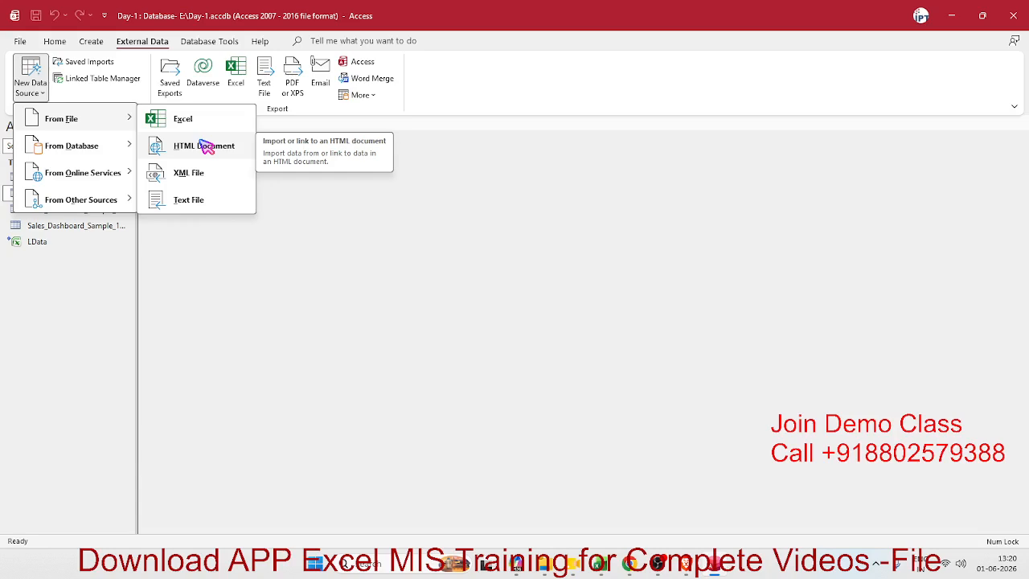
pyautogui.click(206, 146)
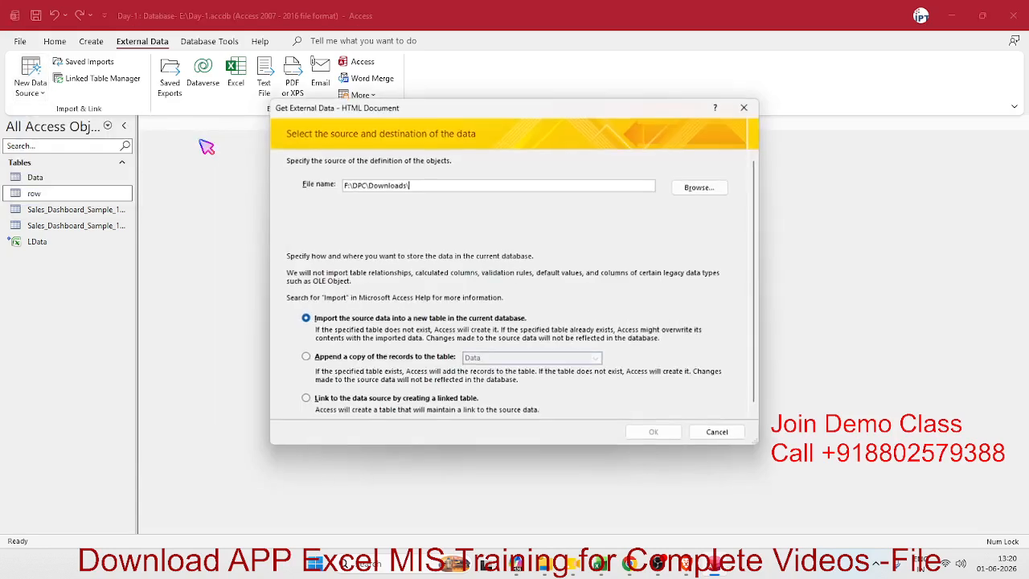
pyautogui.moveTo(431, 188); pyautogui.dragTo(267, 160)
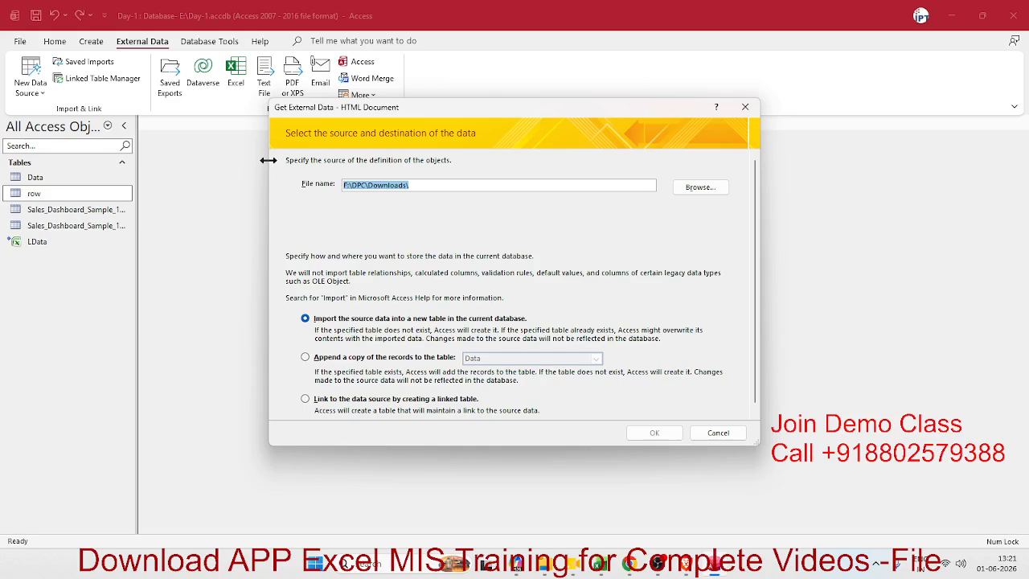
pyautogui.click(712, 434)
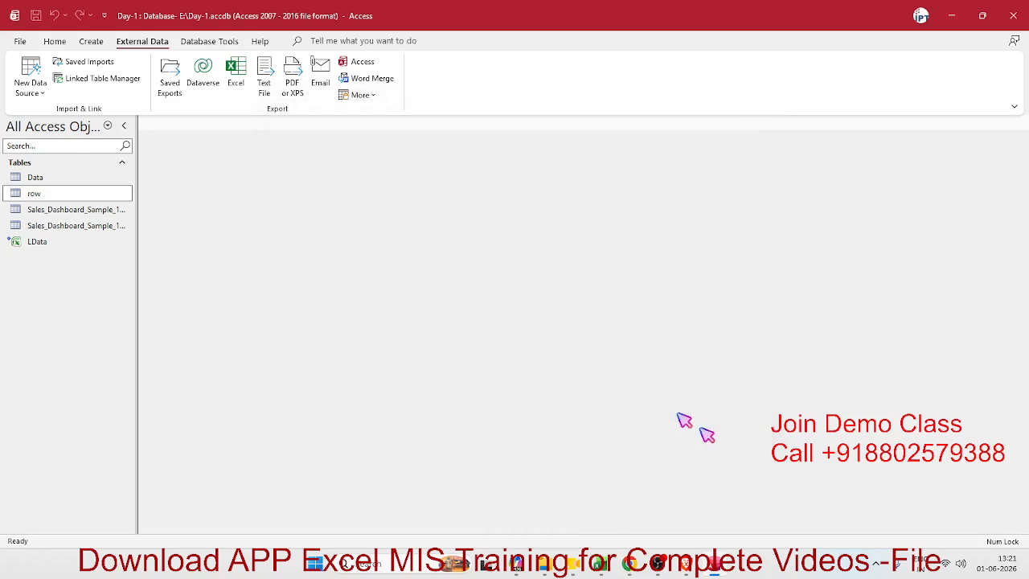
# Start an Access database import from E:\DT.accdb, importing tables, queries, forms, reports, macros and modules into the current database.
pyautogui.click(31, 90)
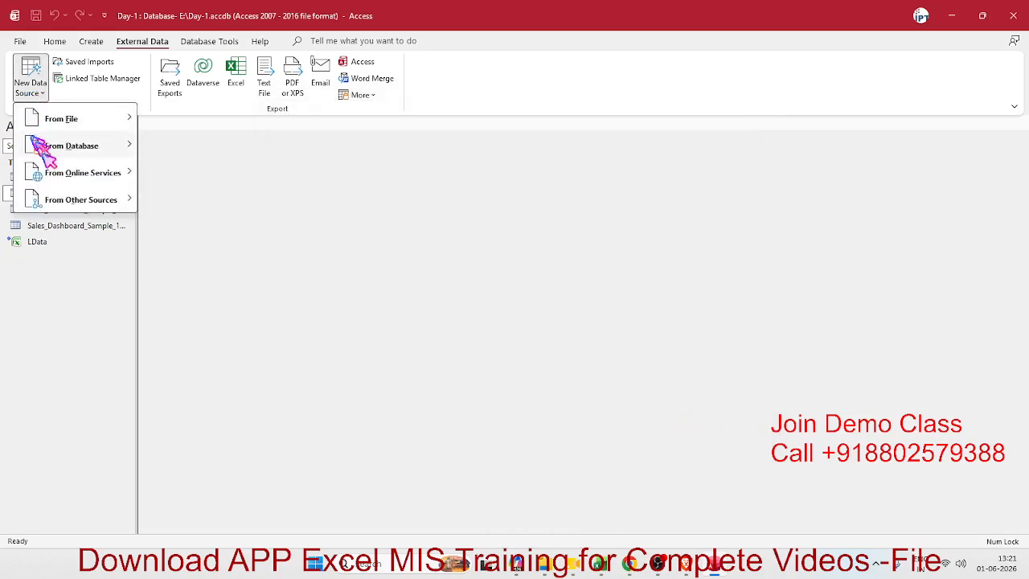
pyautogui.moveTo(40, 147)
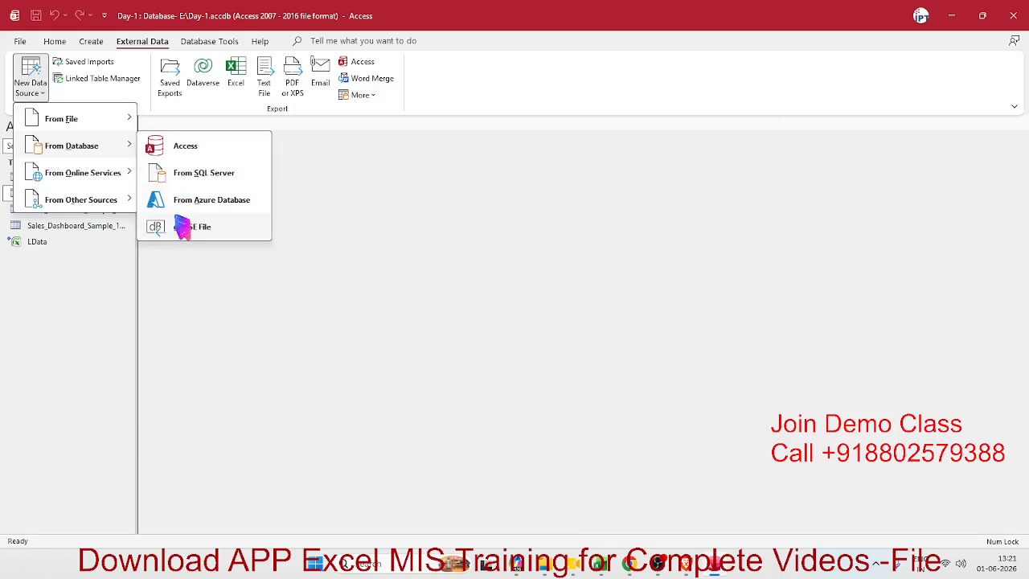
pyautogui.click(185, 147)
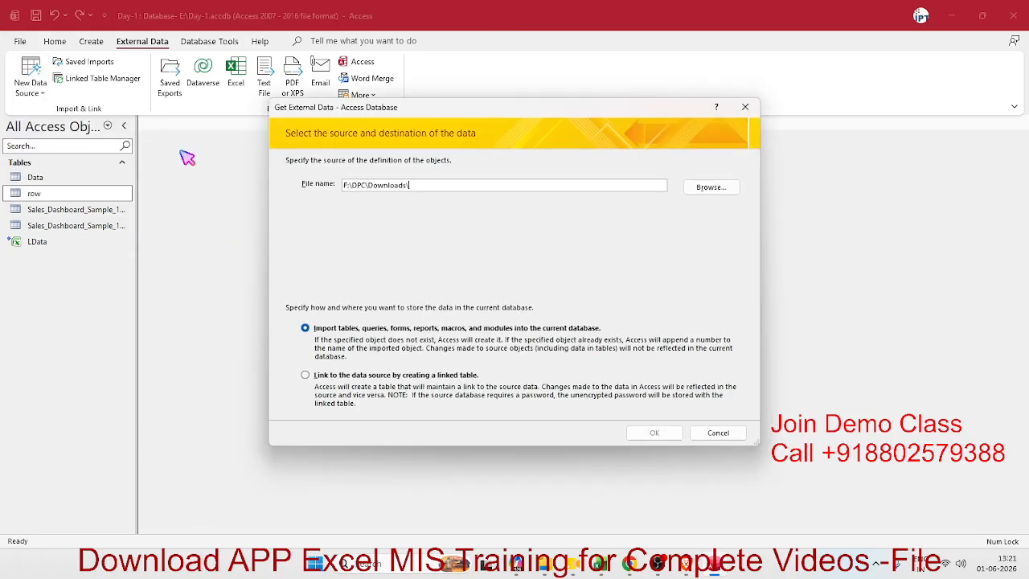
pyautogui.click(707, 190)
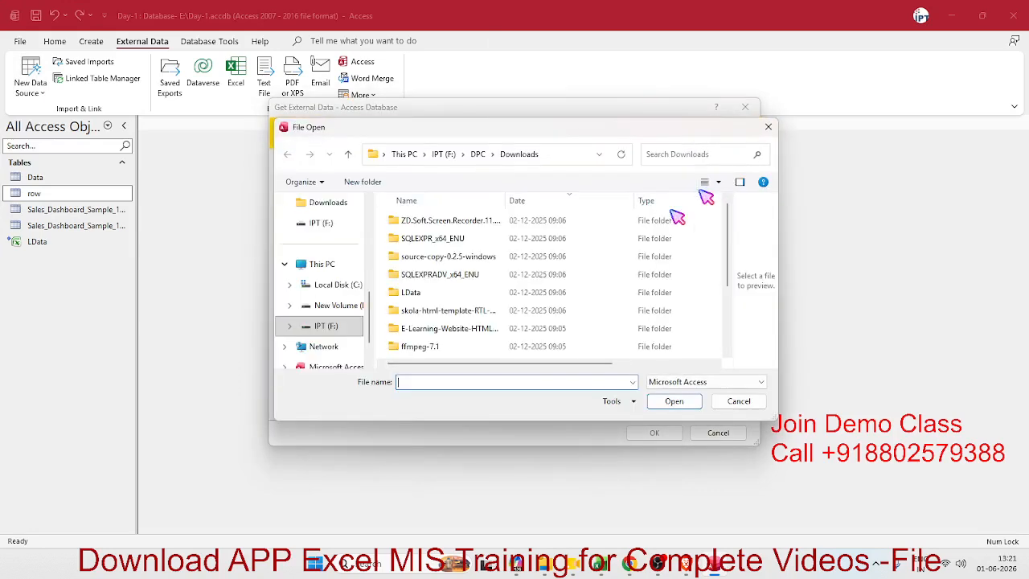
pyautogui.click(332, 306)
pyautogui.click(410, 258)
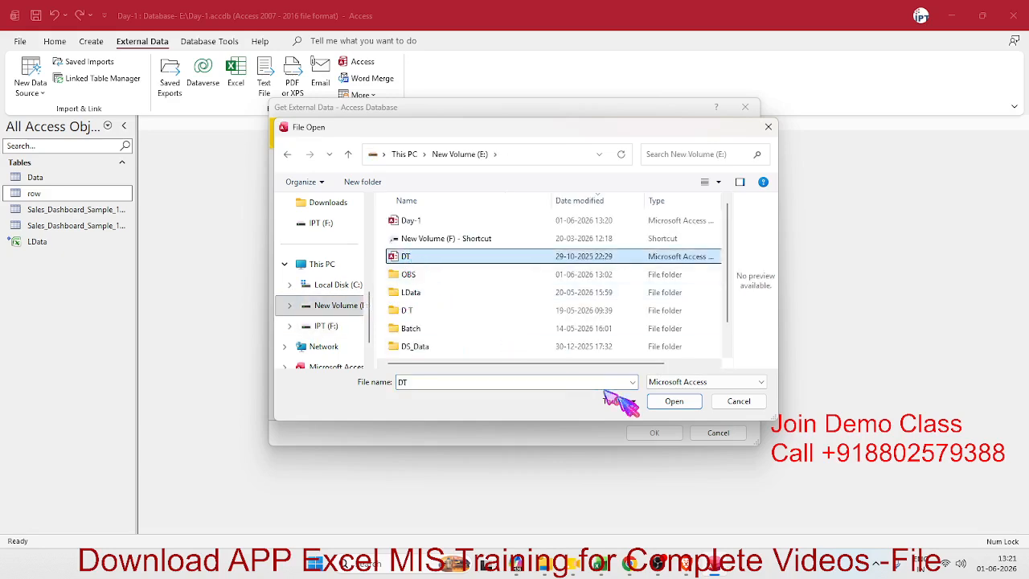
pyautogui.click(663, 404)
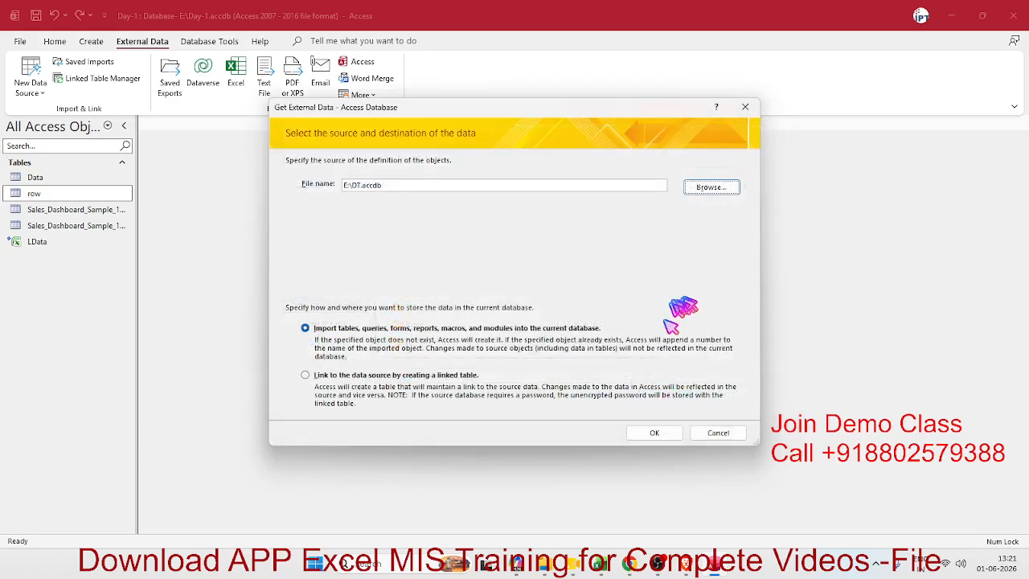
pyautogui.click(674, 435)
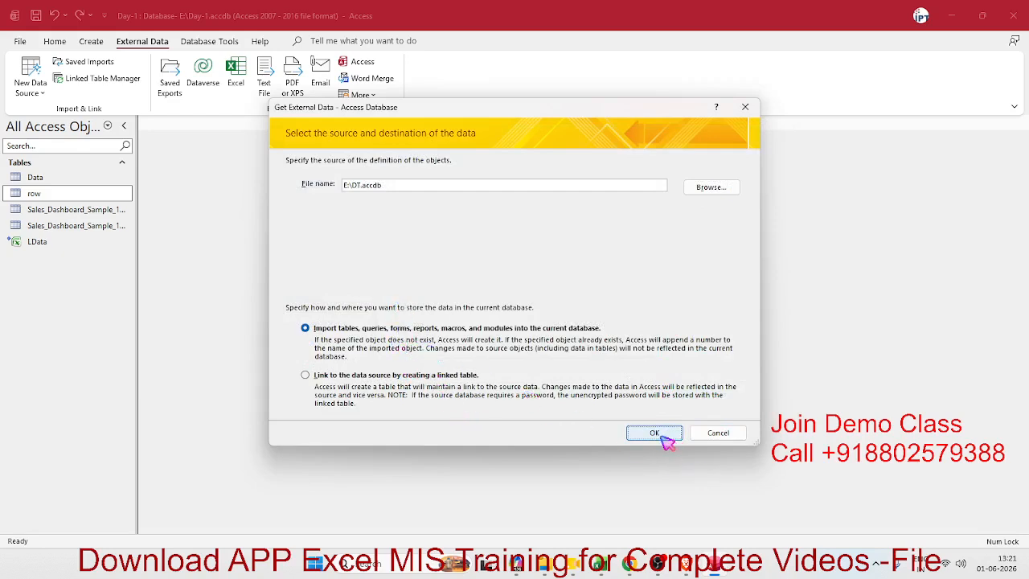
pyautogui.click(664, 437)
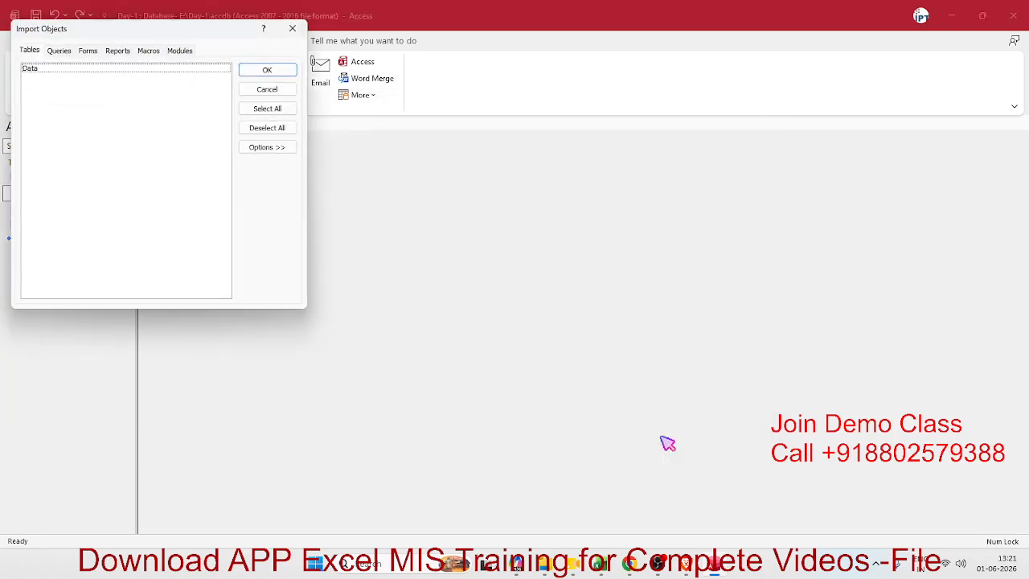
# Select the Data table for import and look through the queries, modules and reports offered by the source database.
pyautogui.moveTo(186, 32); pyautogui.dragTo(665, 119)
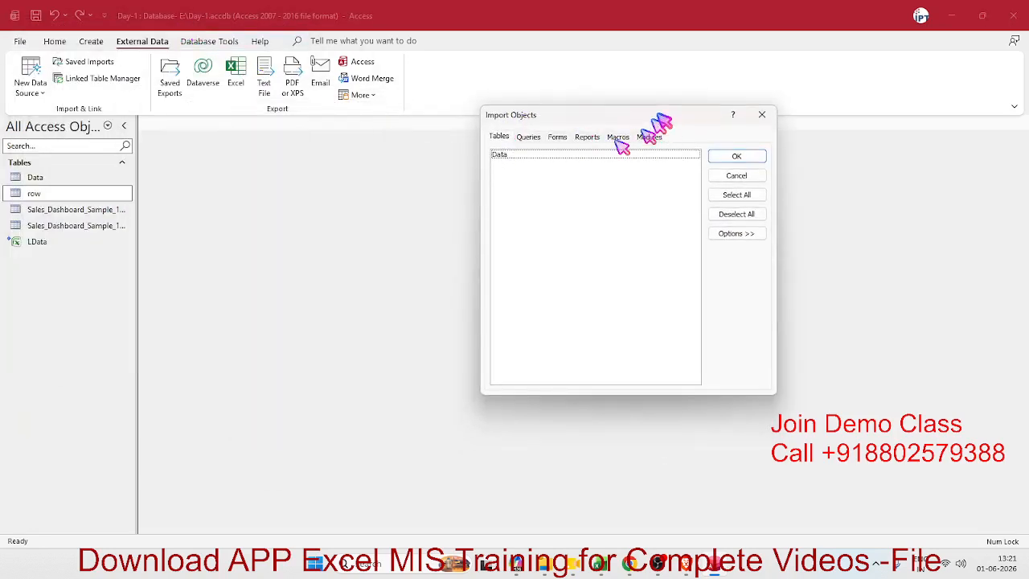
pyautogui.click(546, 158)
pyautogui.click(529, 138)
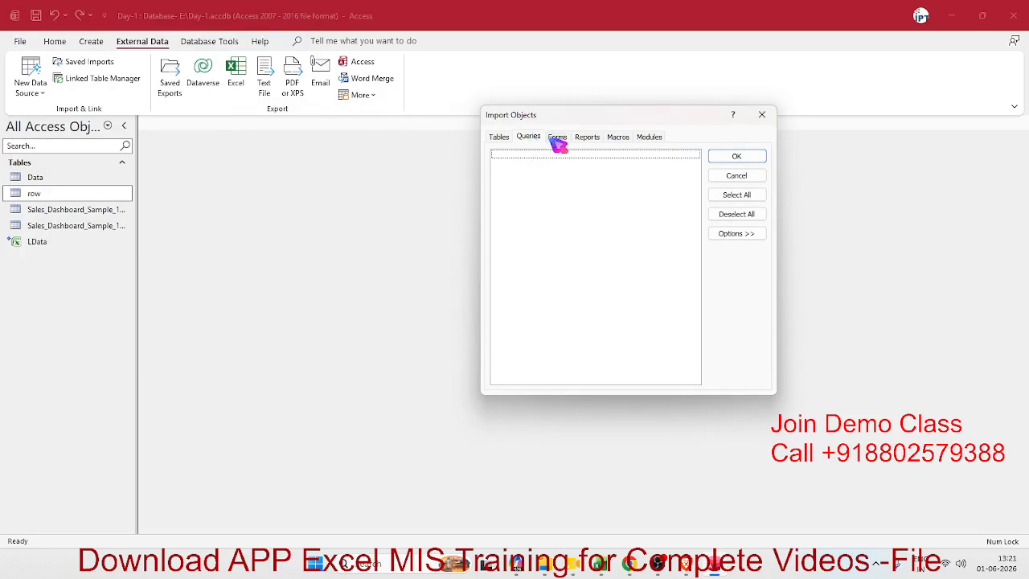
pyautogui.click(648, 138)
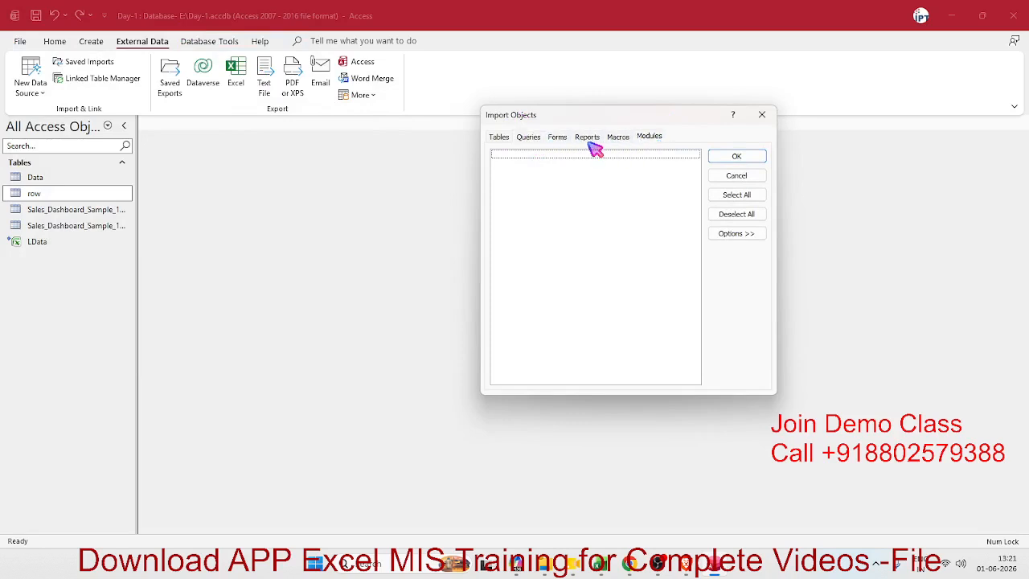
pyautogui.click(587, 138)
pyautogui.click(506, 137)
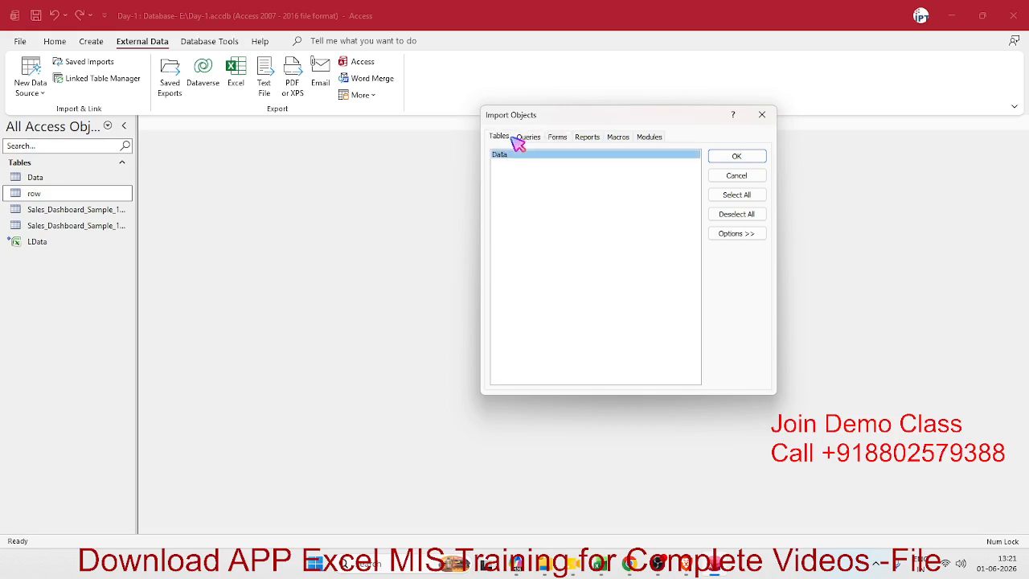
# Import the Data table without saving the import steps, then open the imported copy to check its records and close it.
pyautogui.click(509, 154)
pyautogui.click(530, 160)
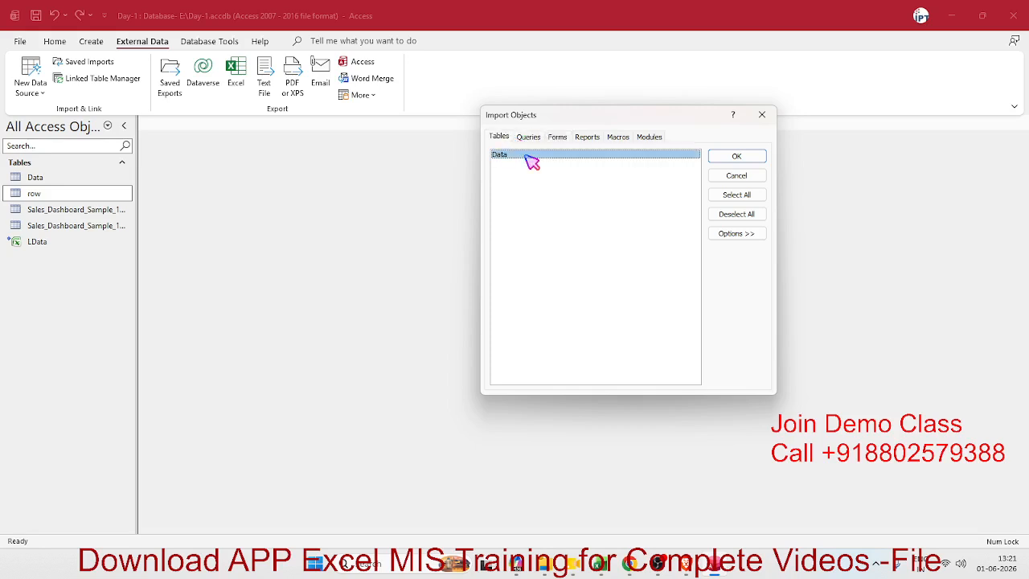
pyautogui.click(719, 156)
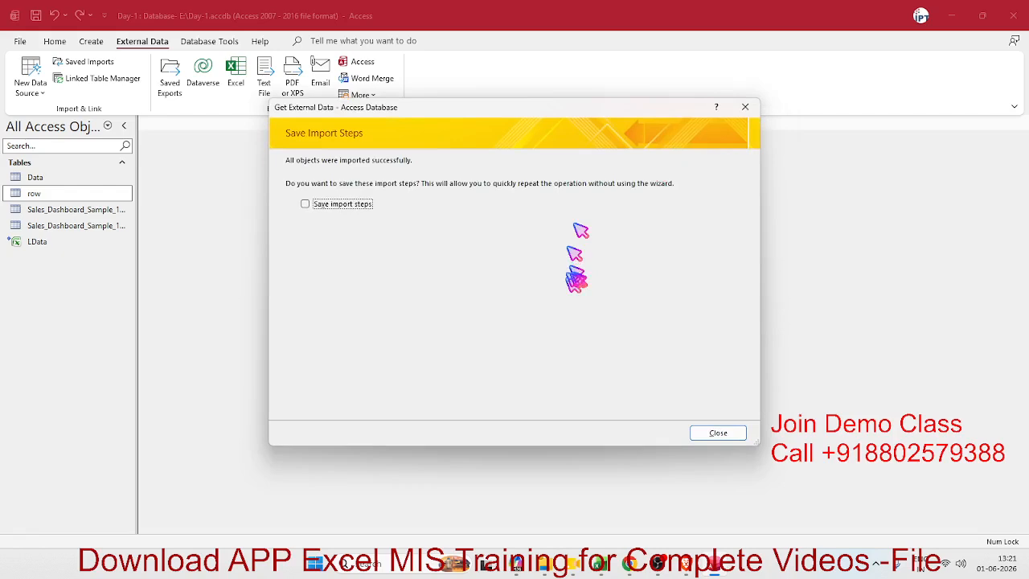
pyautogui.click(717, 433)
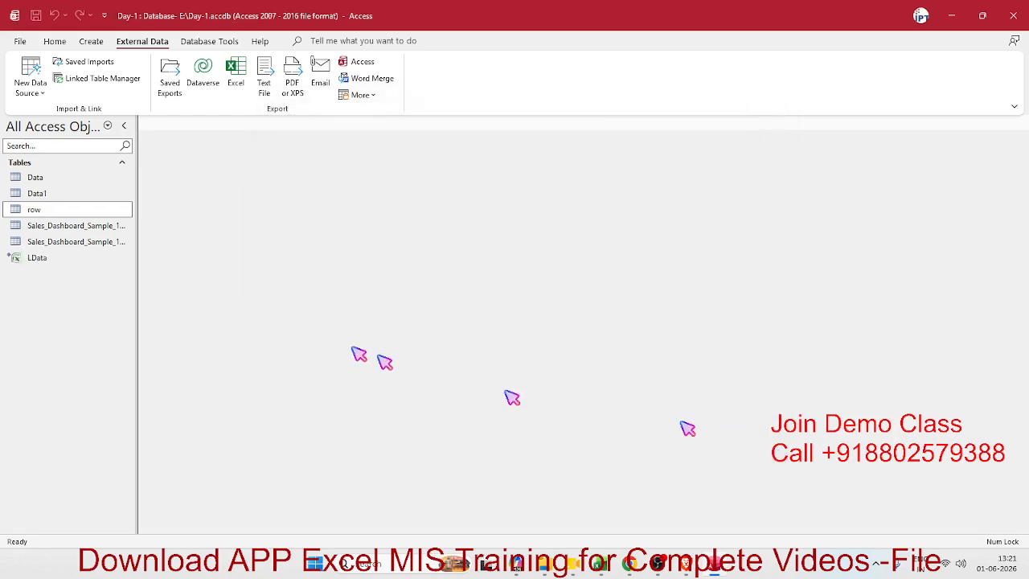
pyautogui.doubleClick(85, 199)
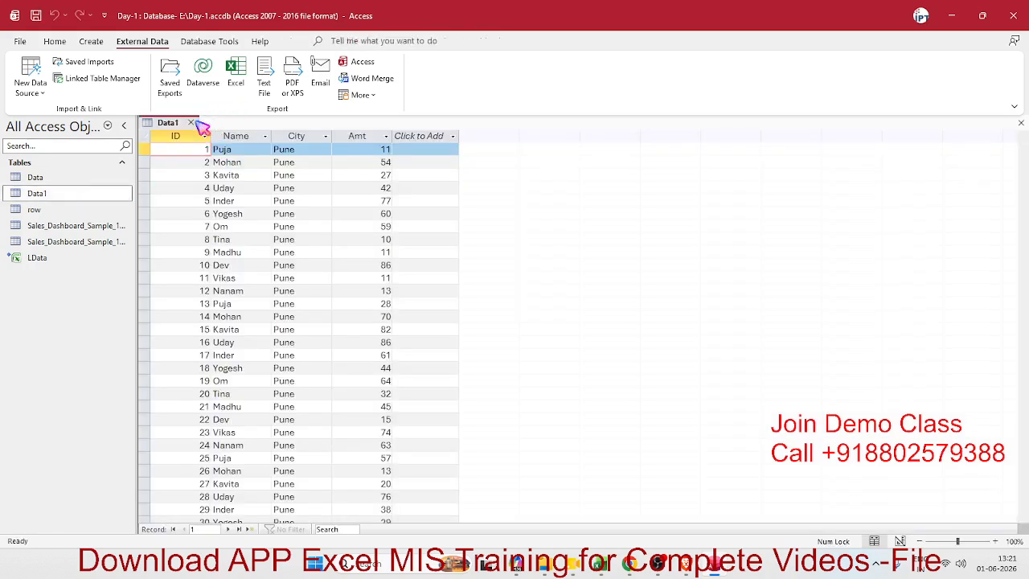
pyautogui.click(190, 122)
# Start a SQL Server data connection with the option to link to the data source by creating a linked table.
pyautogui.click(31, 84)
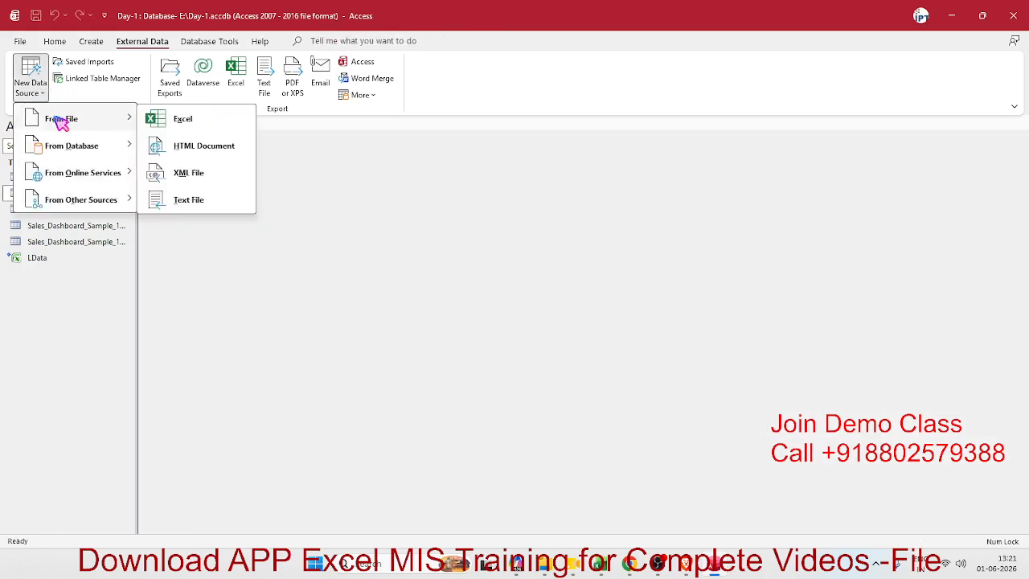
pyautogui.moveTo(76, 152)
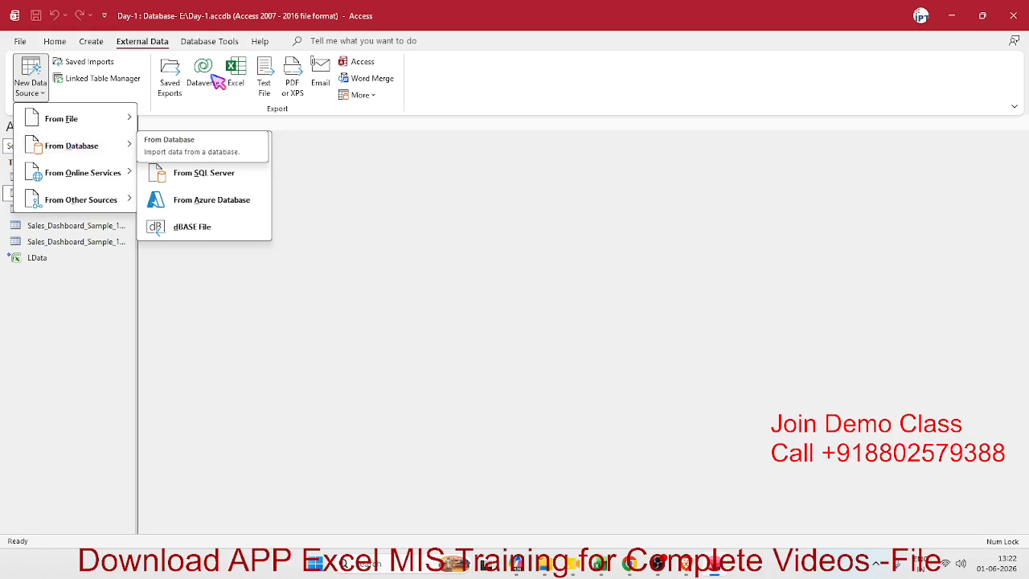
pyautogui.click(191, 174)
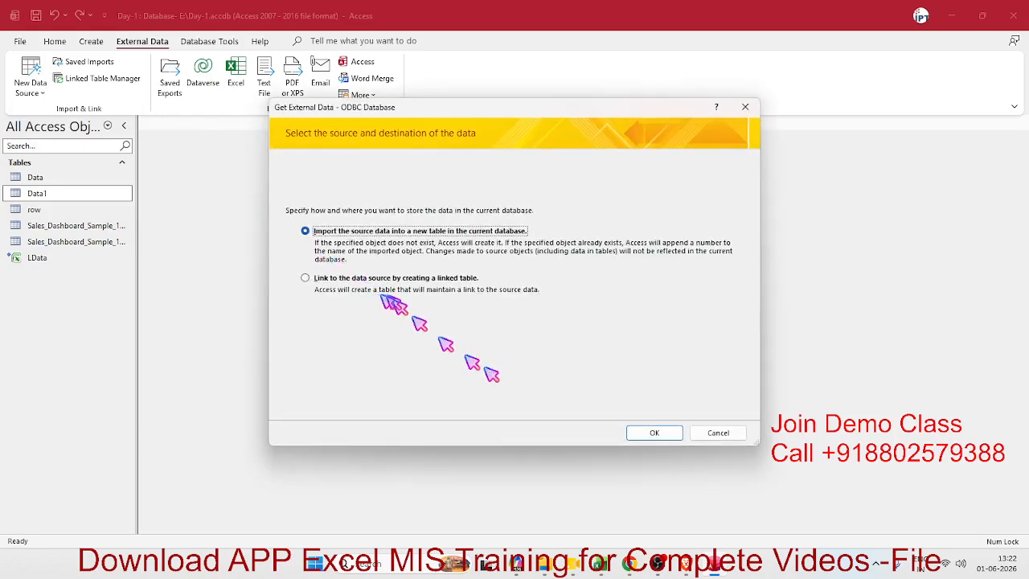
pyautogui.click(442, 286)
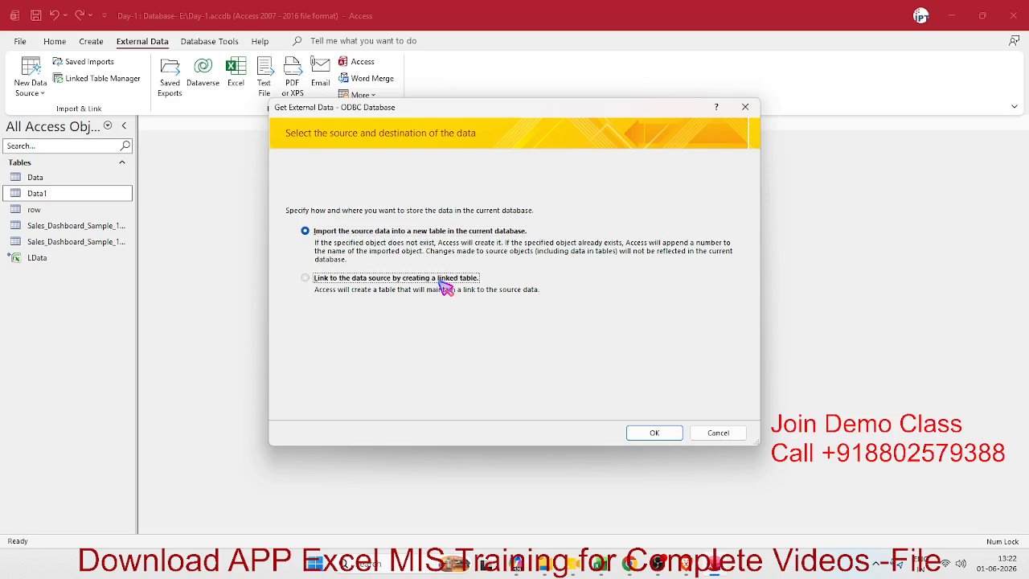
pyautogui.click(658, 434)
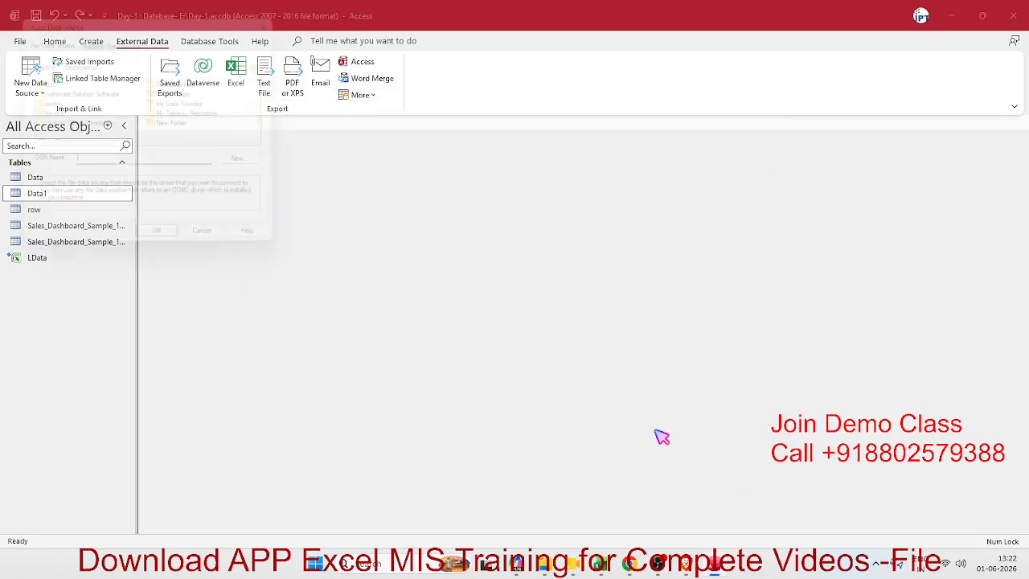
pyautogui.press('super')
pyautogui.write('sc')
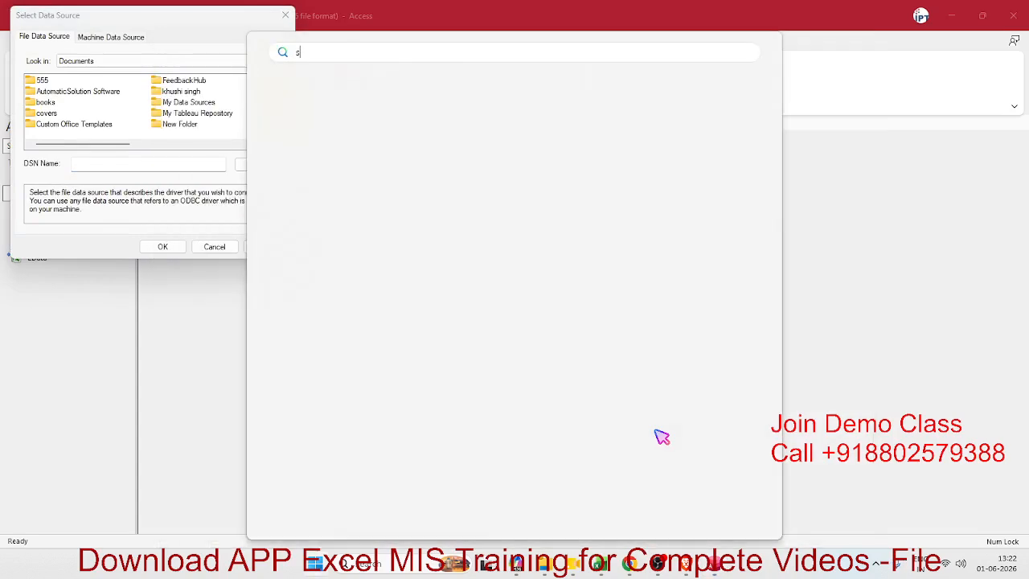
pyautogui.click(200, 10)
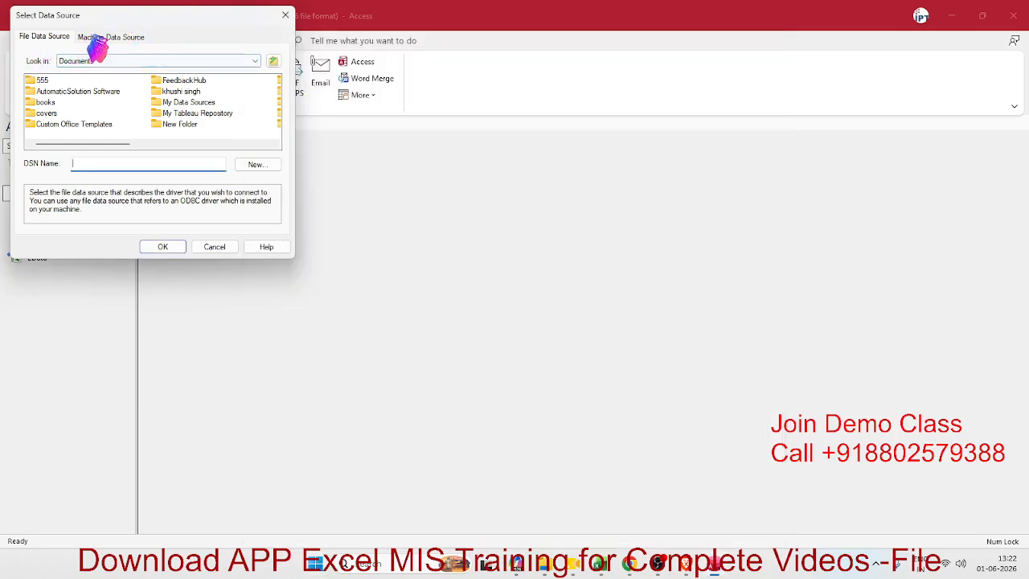
# Look through the machine data sources and try to connect through the TallyODBC64_9000 file data source in Documents.
pyautogui.click(99, 37)
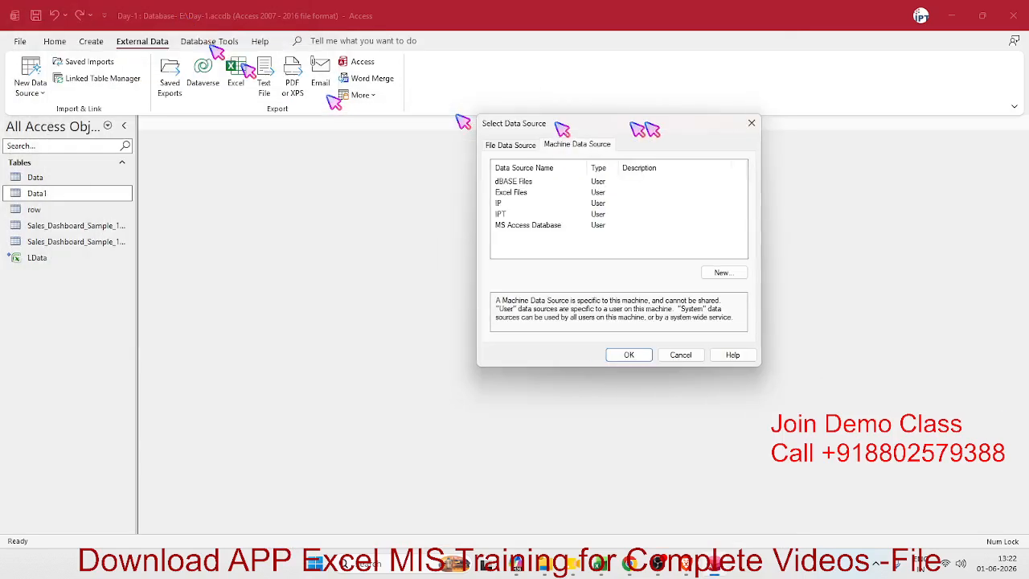
pyautogui.click(524, 138)
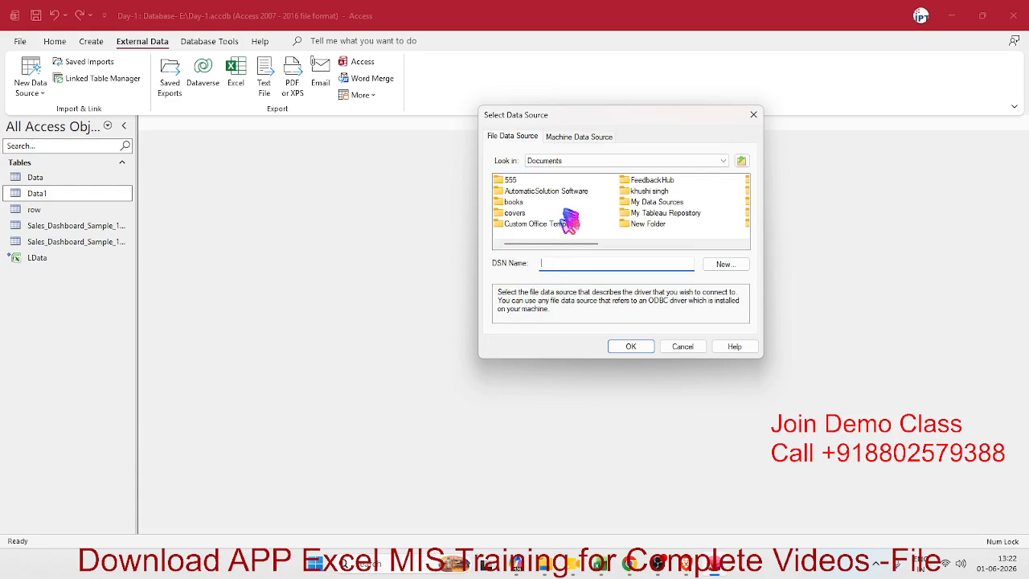
pyautogui.scroll(-5, 573, 215)
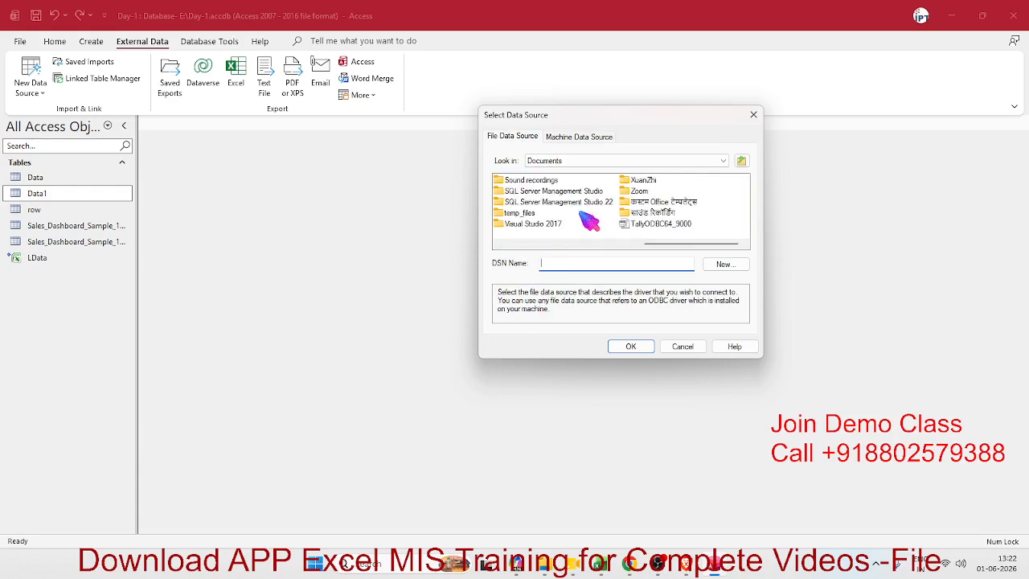
pyautogui.click(642, 225)
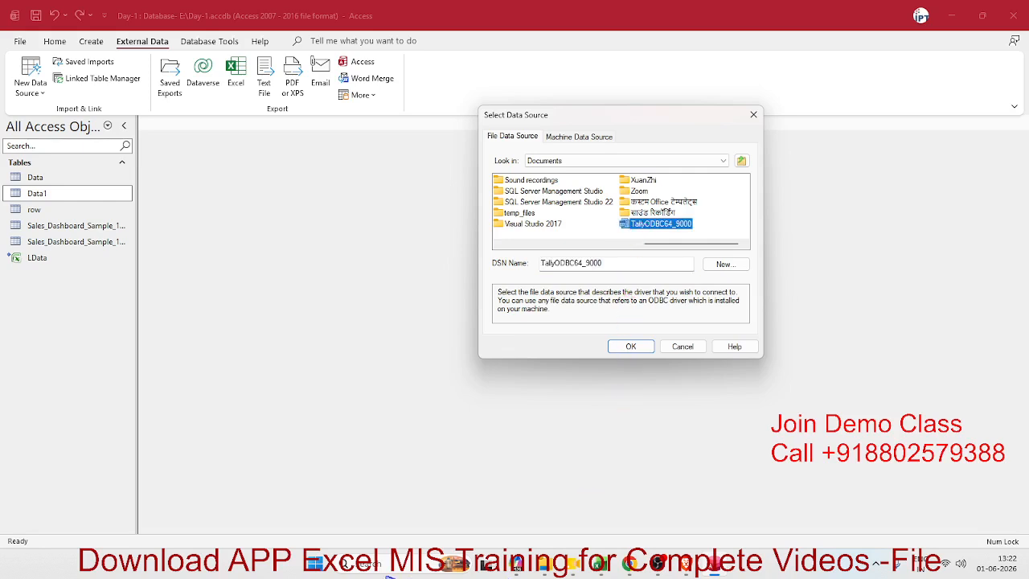
pyautogui.click(631, 346)
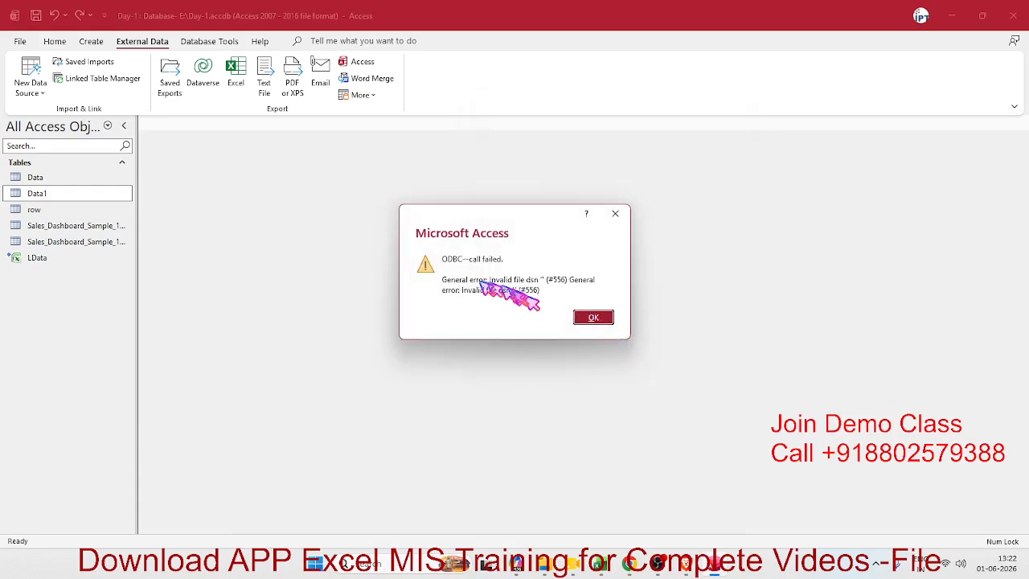
pyautogui.click(593, 318)
pyautogui.click(36, 84)
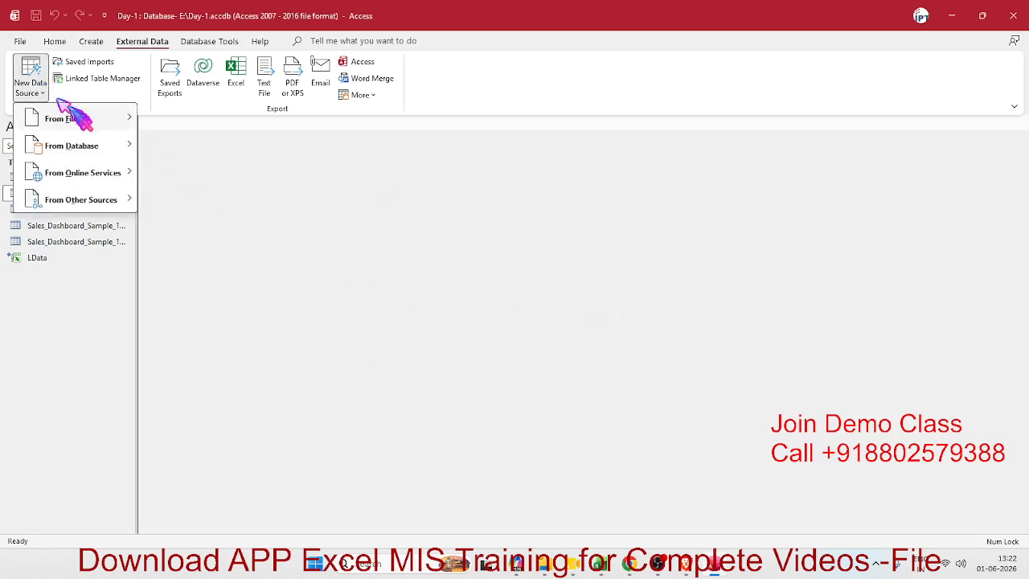
pyautogui.moveTo(128, 147)
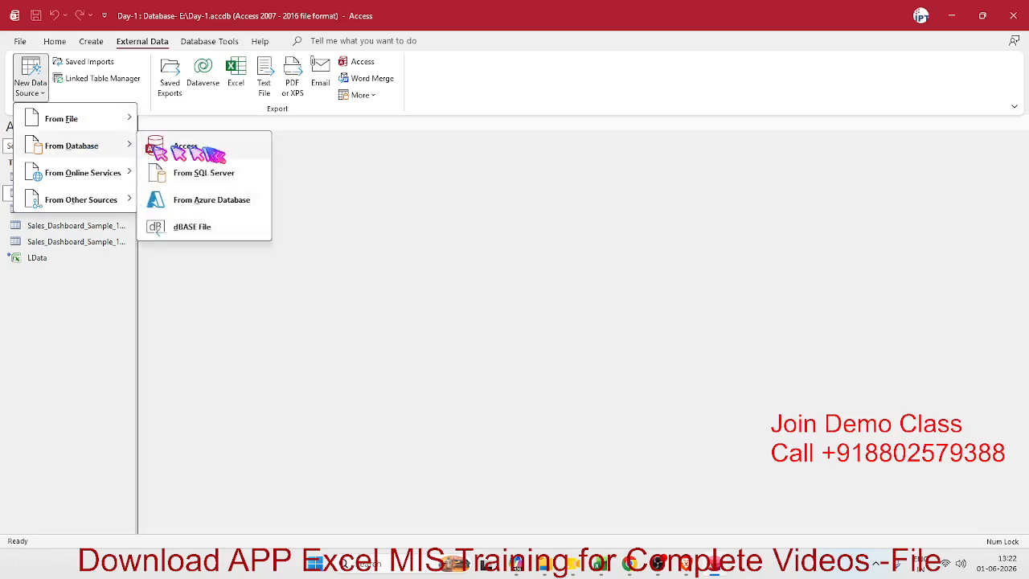
pyautogui.click(215, 151)
pyautogui.click(719, 193)
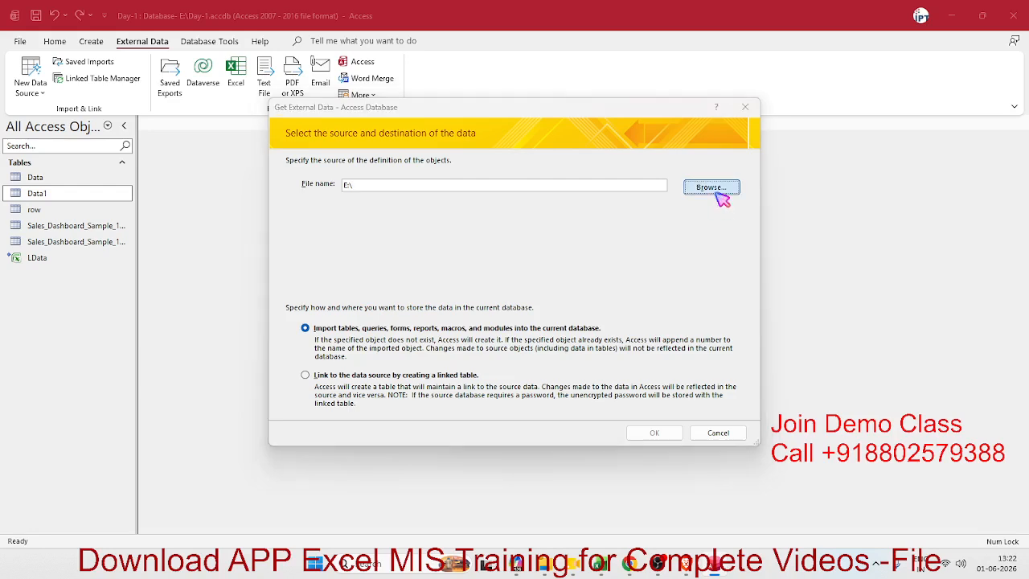
pyautogui.click(735, 400)
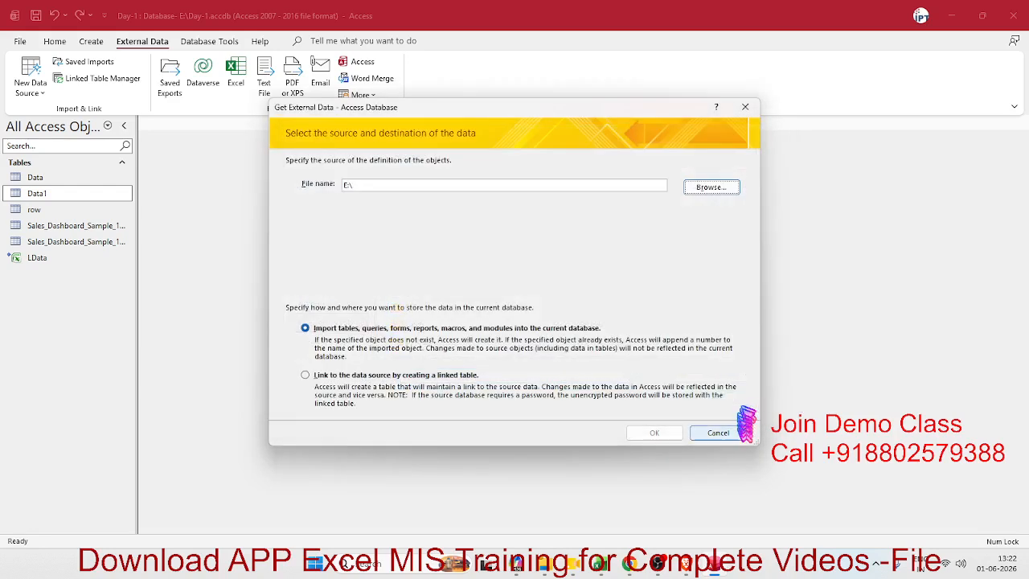
pyautogui.click(696, 190)
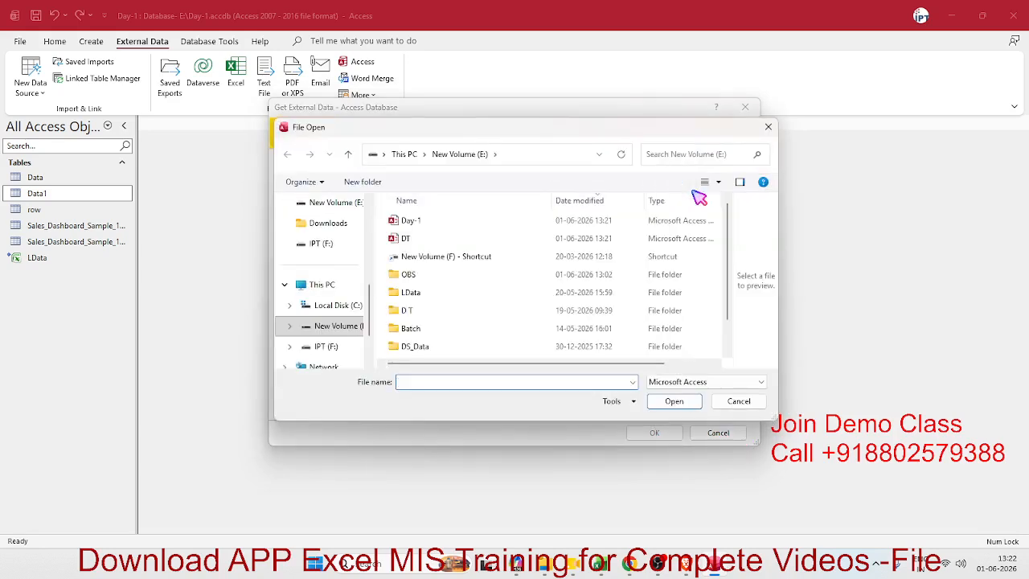
pyautogui.click(738, 402)
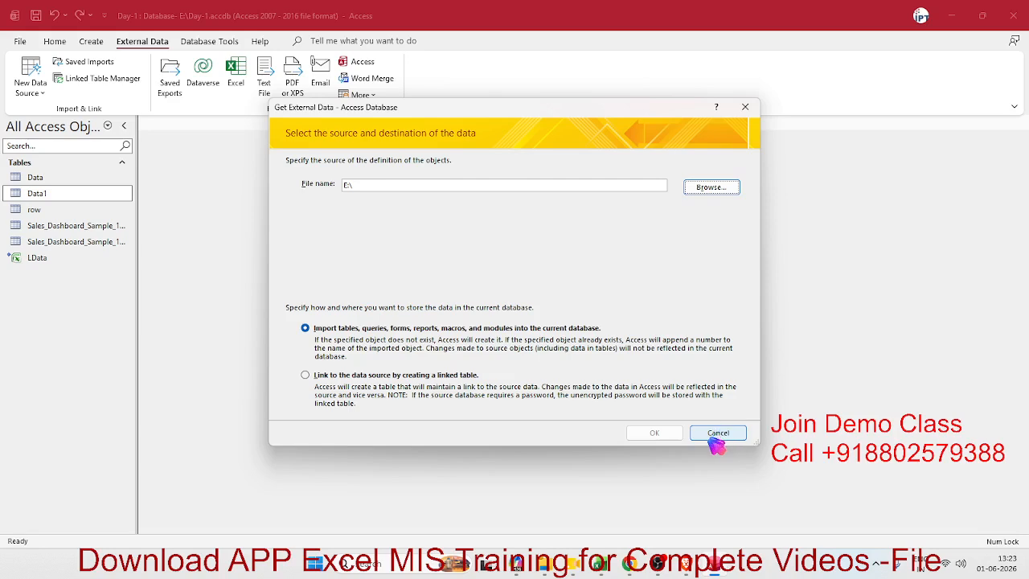
pyautogui.click(716, 434)
# Start linking to SQL Server data with a linked table and choose the IPT machine data source.
pyautogui.click(32, 87)
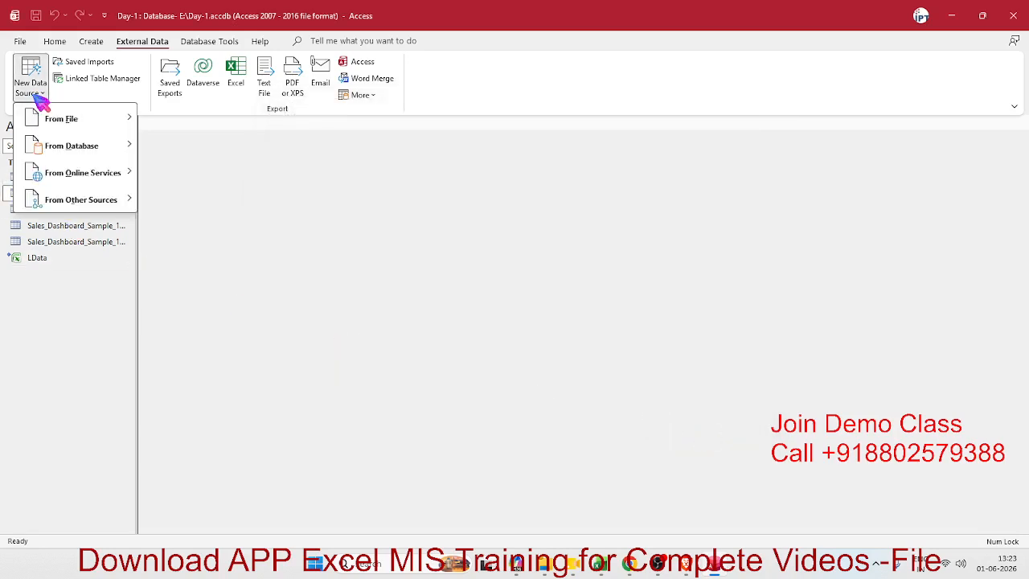
pyautogui.moveTo(72, 146)
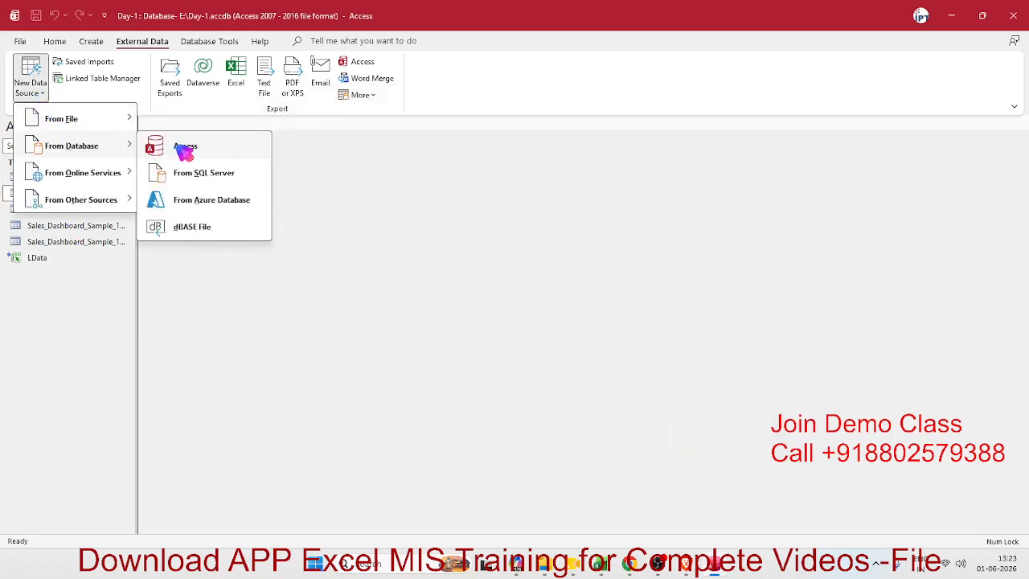
pyautogui.click(197, 174)
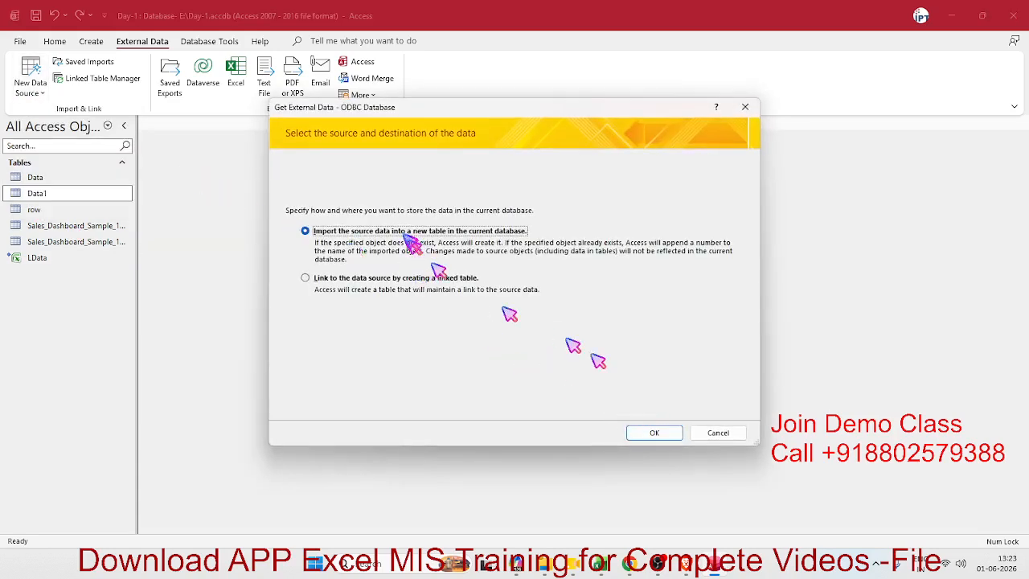
pyautogui.click(305, 278)
pyautogui.click(659, 433)
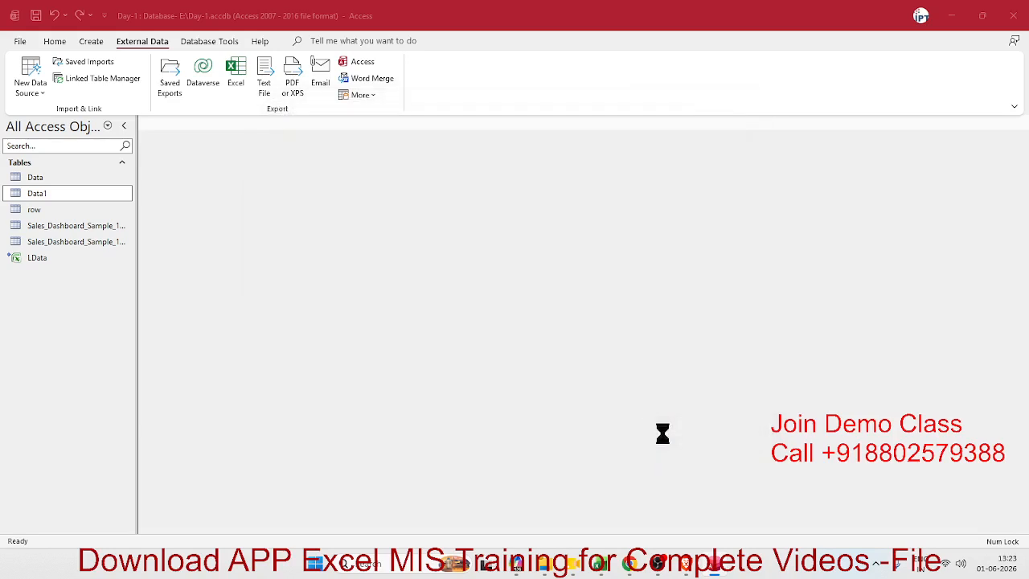
pyautogui.click(136, 37)
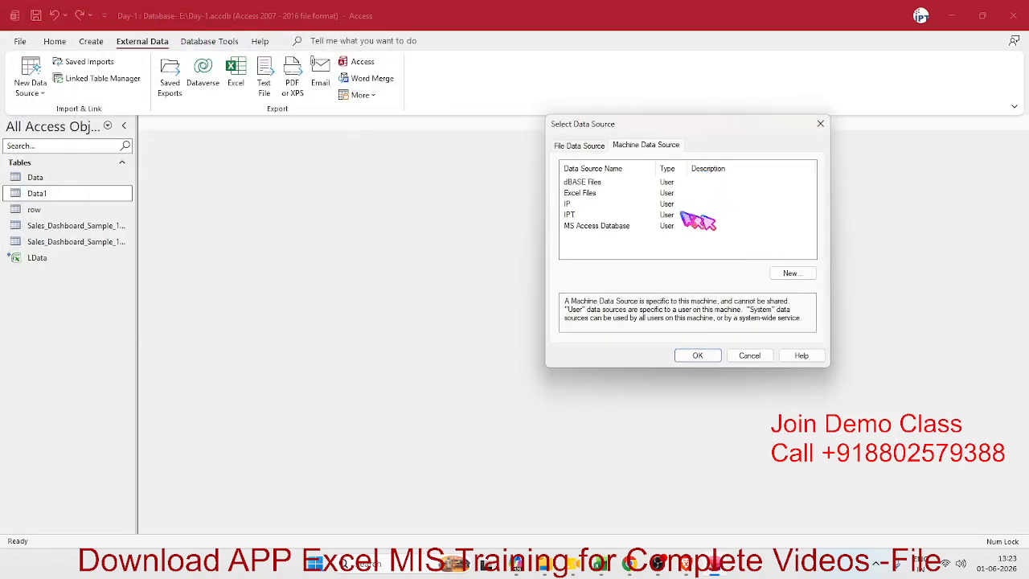
pyautogui.click(582, 215)
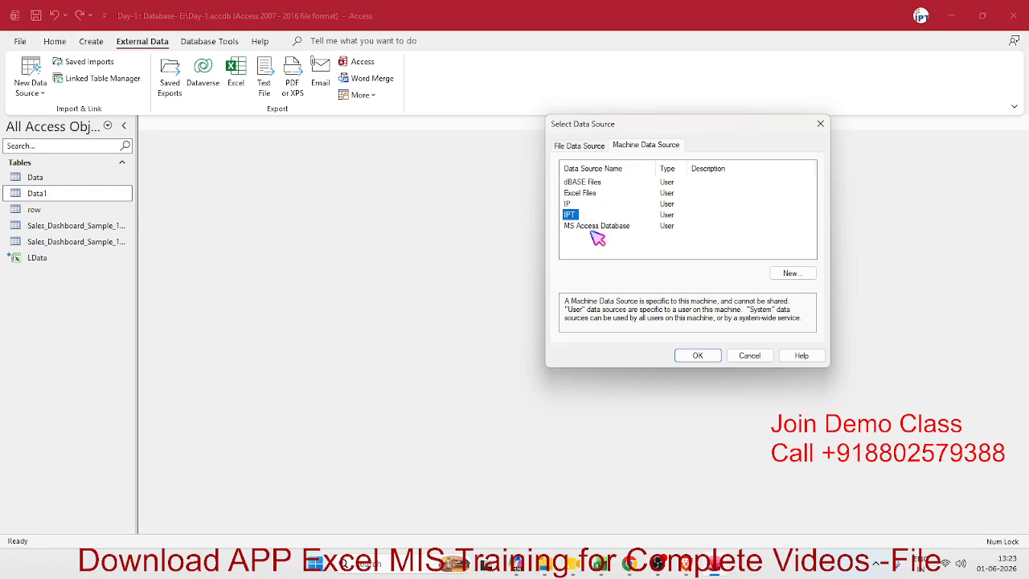
# Capture a screen snip of the Select Data Source dialog.
pyautogui.press('super+shift+s')
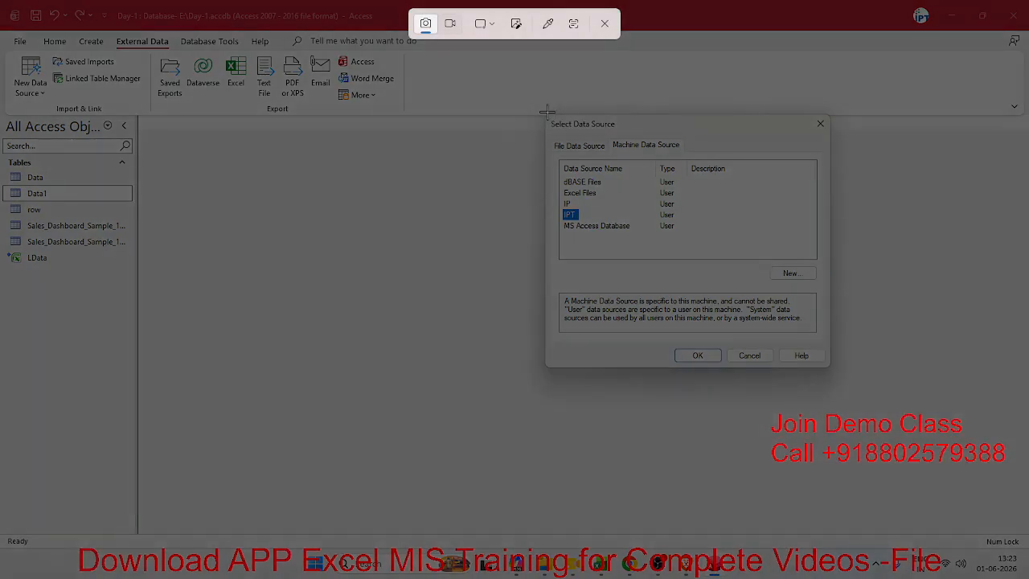
pyautogui.moveTo(546, 112); pyautogui.dragTo(836, 373)
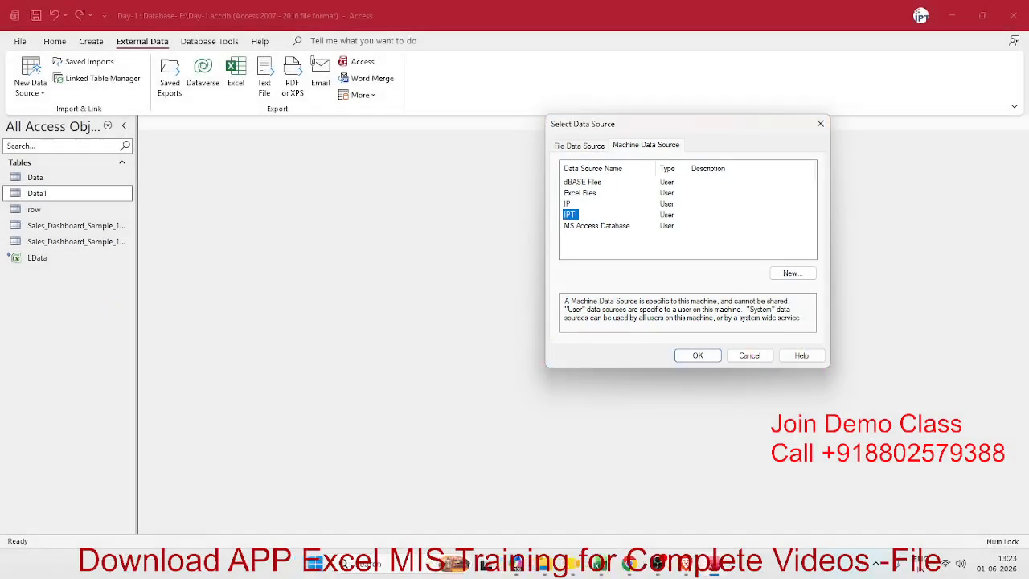
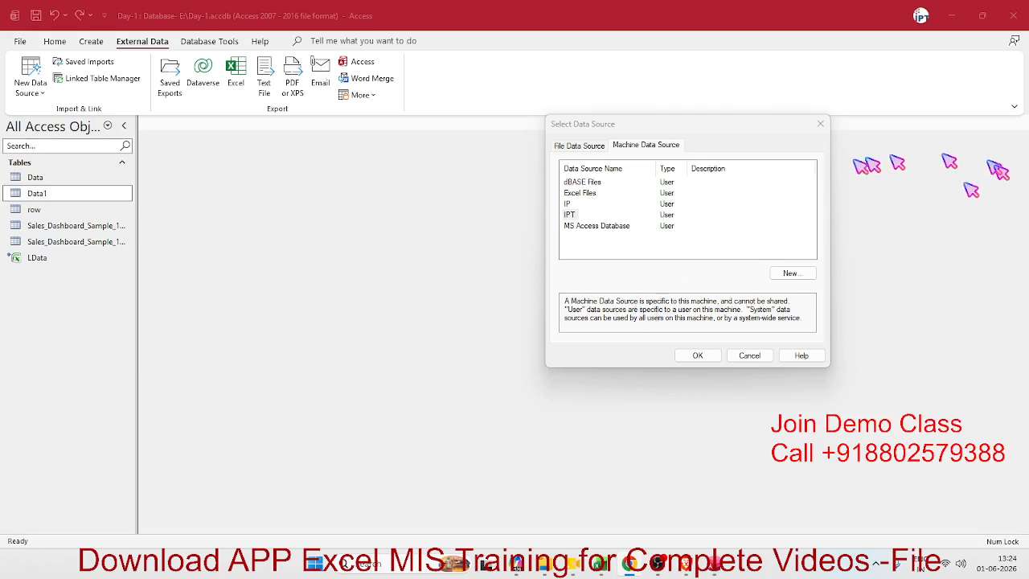
pyautogui.click(599, 183)
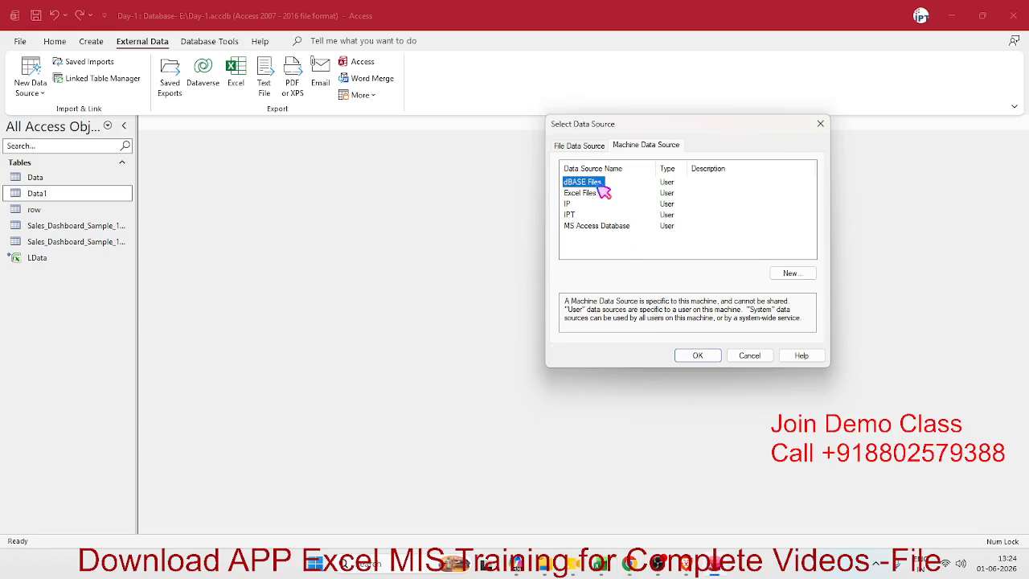
pyautogui.click(599, 196)
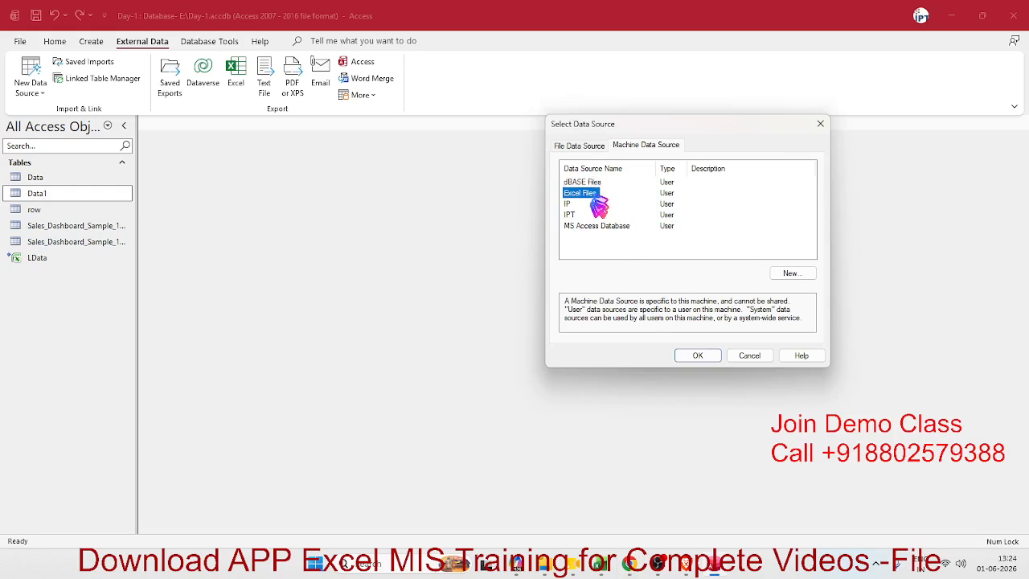
pyautogui.click(572, 215)
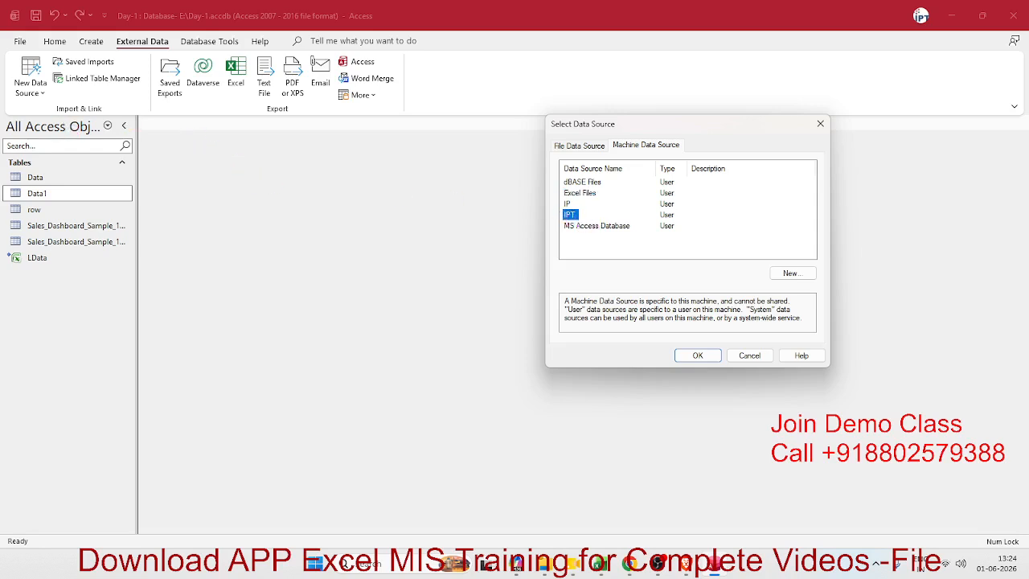
# Start a new User Data Source that uses the SQL Server driver.
pyautogui.click(790, 273)
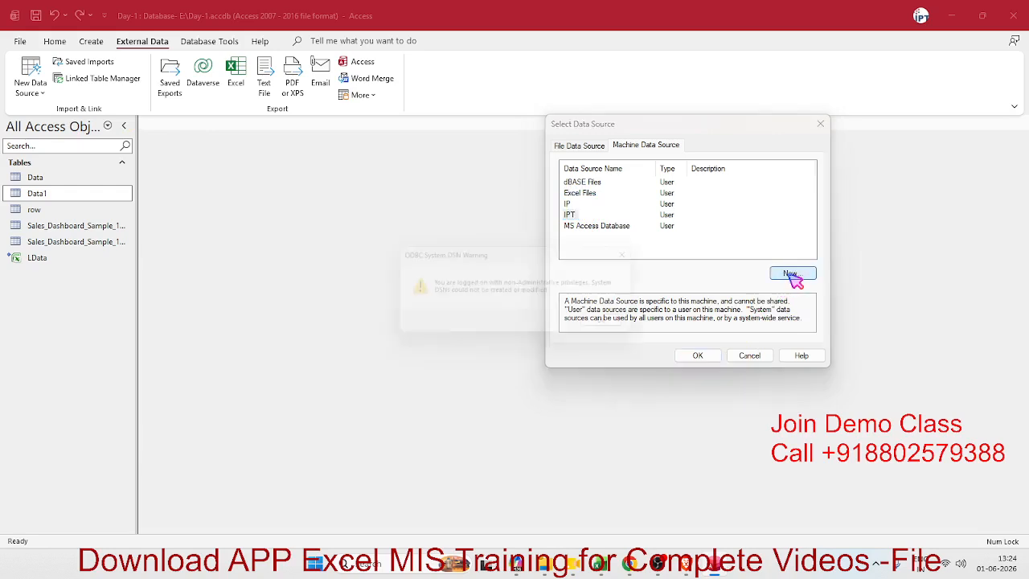
pyautogui.click(617, 325)
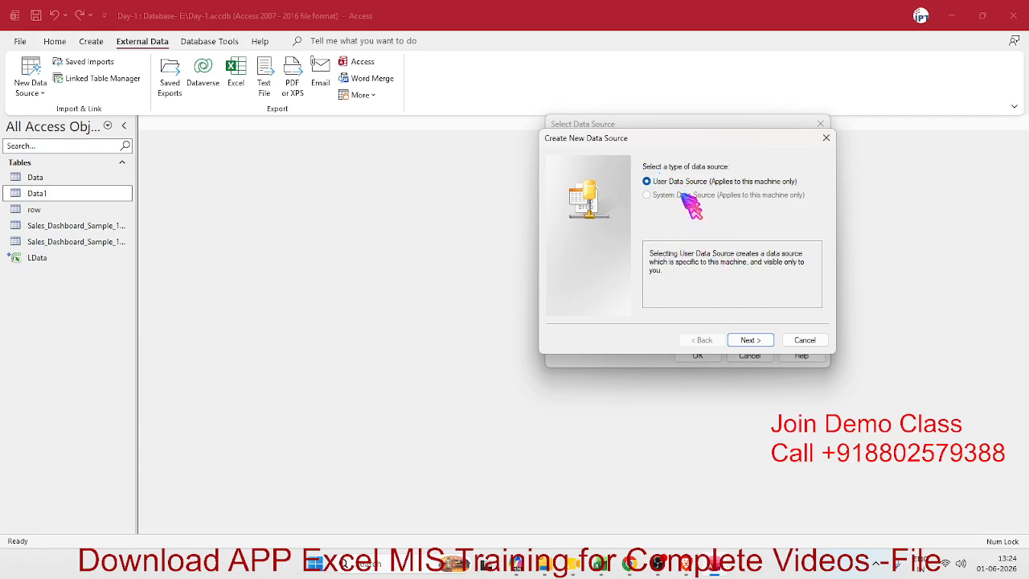
pyautogui.click(756, 340)
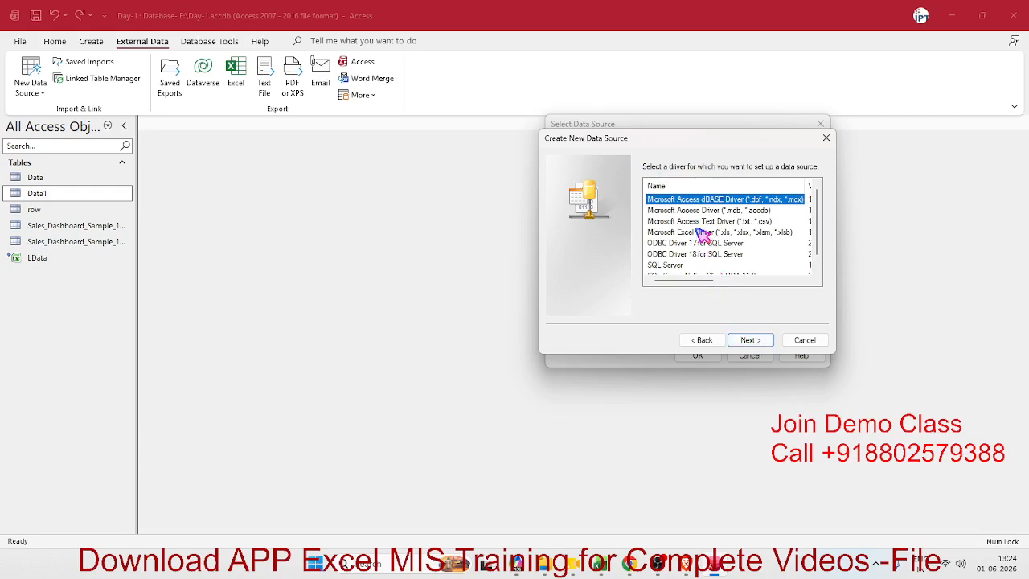
pyautogui.scroll(-1, 696, 237)
pyautogui.click(679, 255)
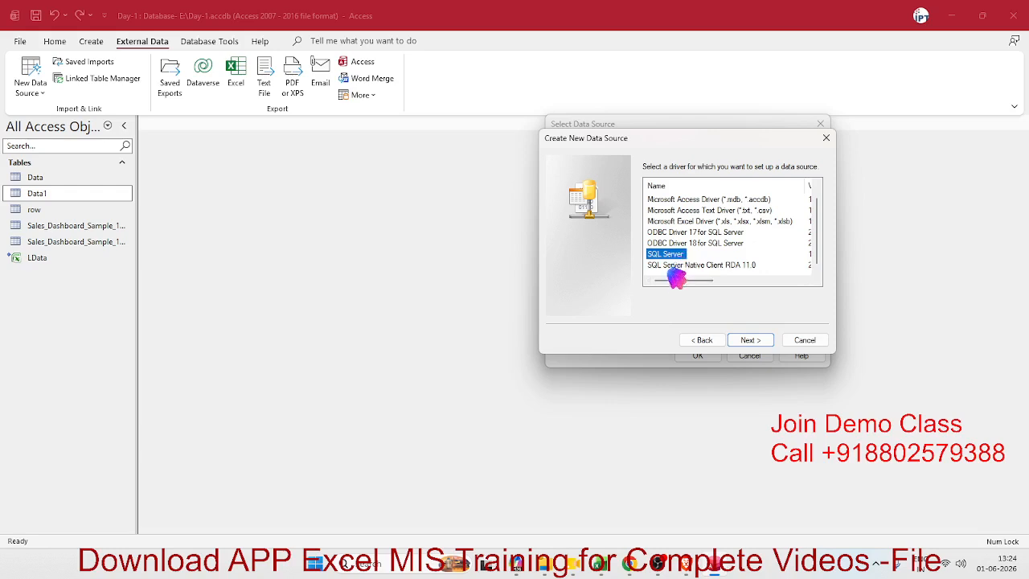
pyautogui.click(753, 340)
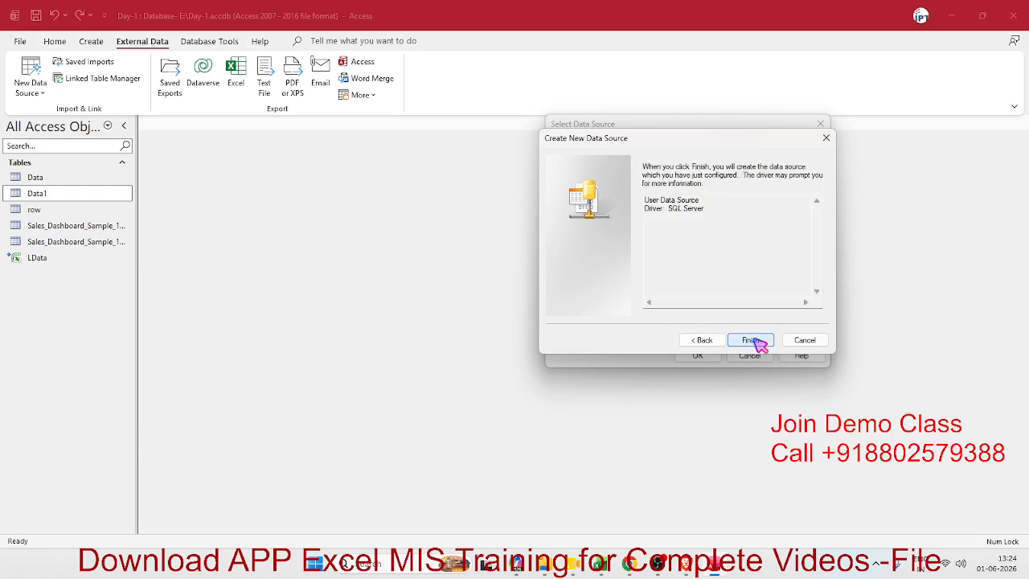
pyautogui.click(750, 339)
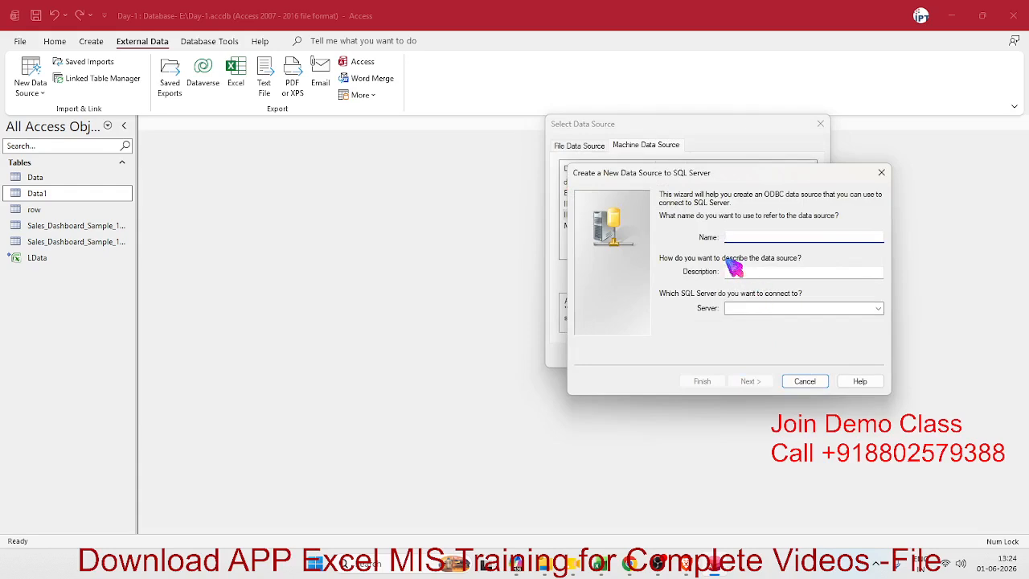
pyautogui.click(732, 308)
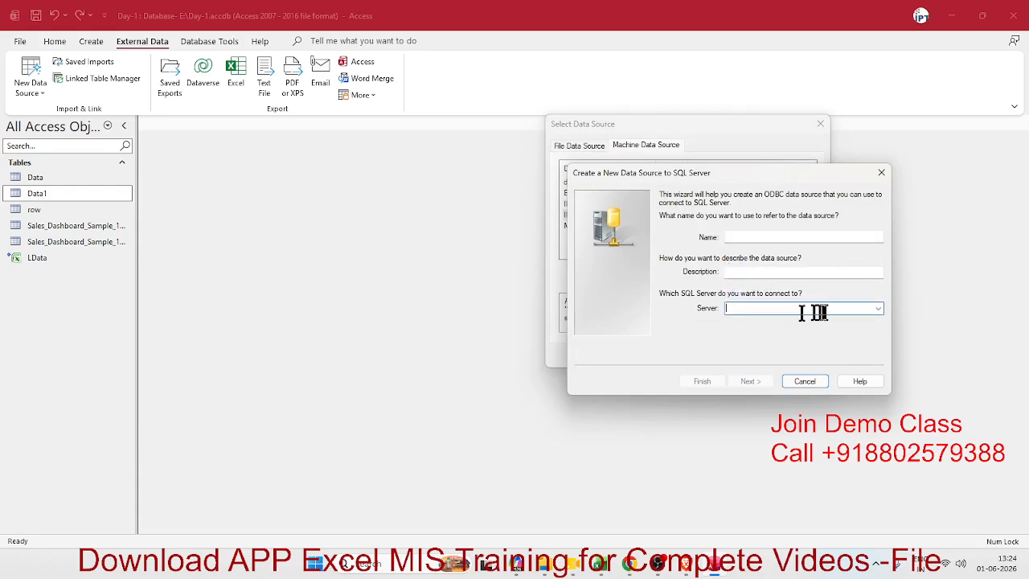
pyautogui.click(877, 309)
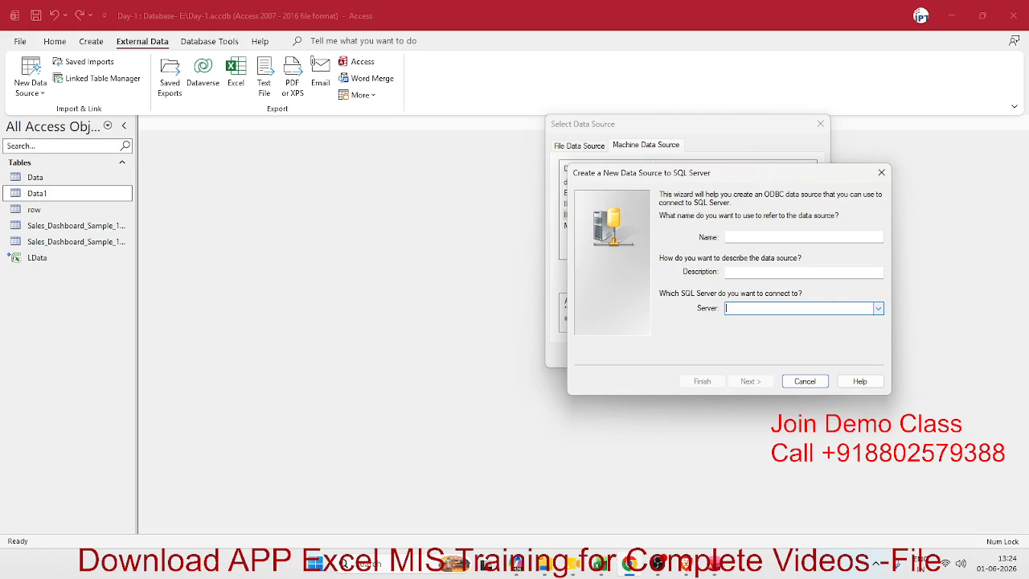
pyautogui.press('super')
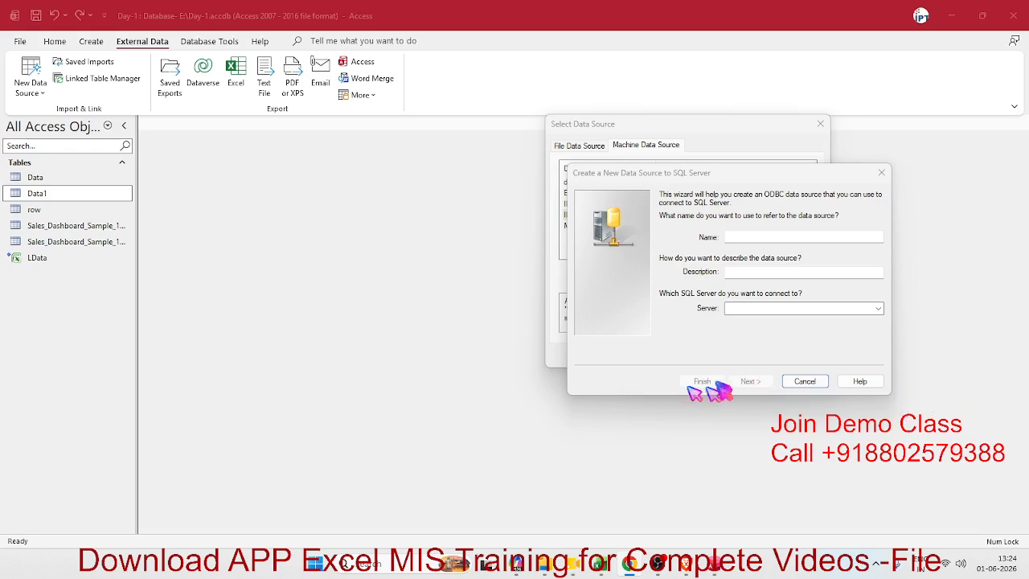
# Name the new data source SQL D, leaving its description empty.
pyautogui.click(753, 237)
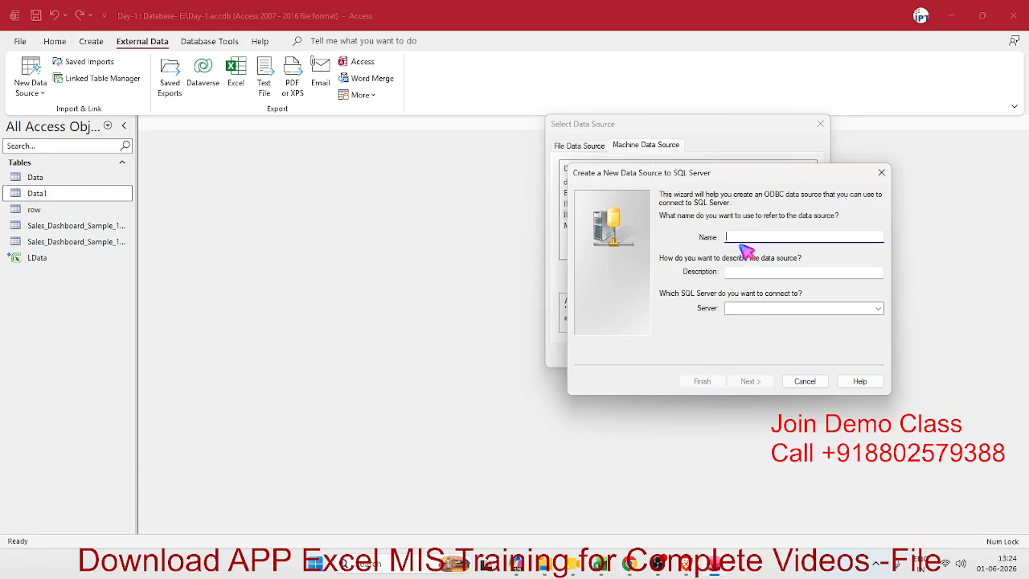
pyautogui.write('SQL D')
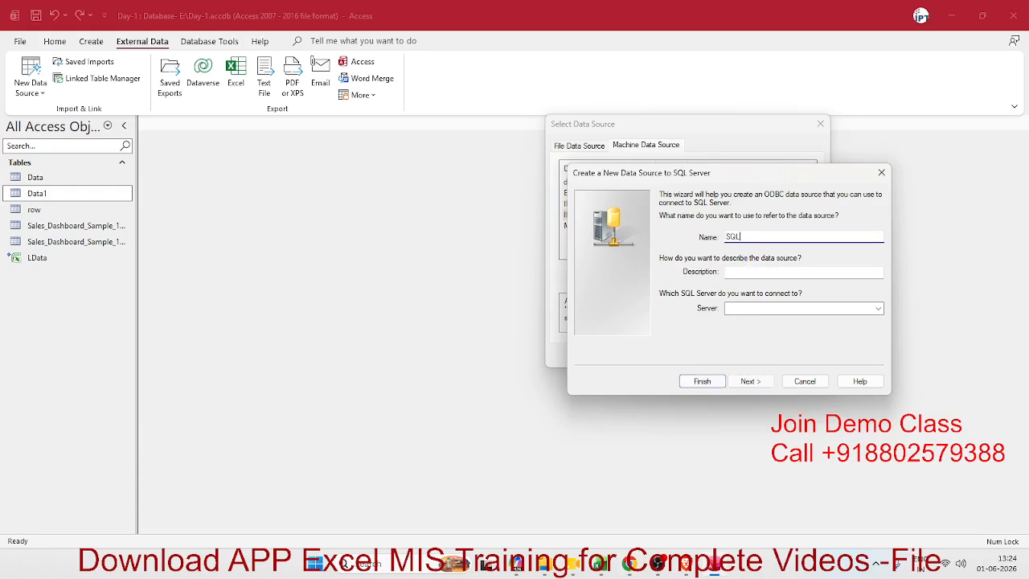
pyautogui.click(770, 271)
pyautogui.click(822, 308)
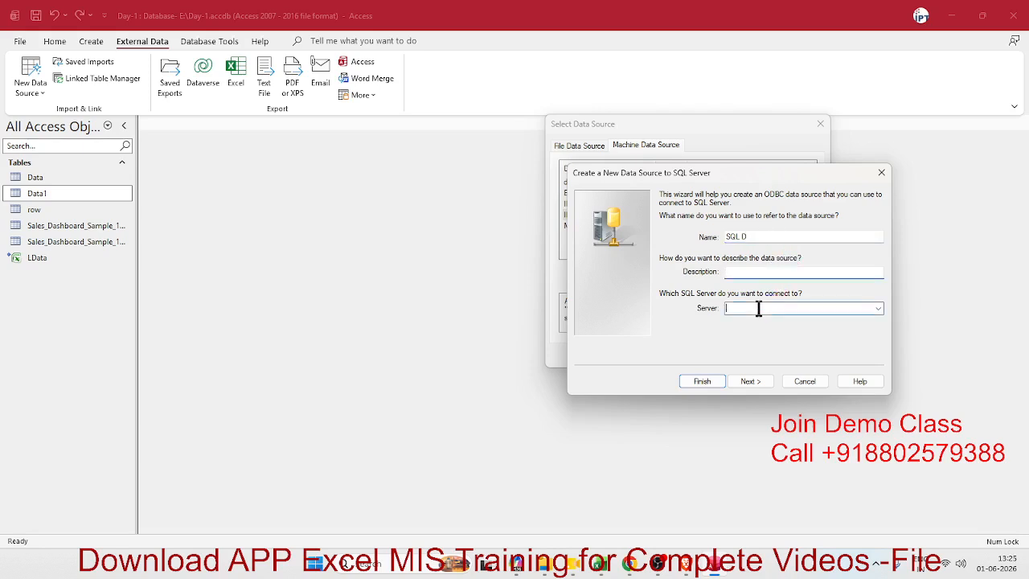
# Switch to SQL Server Management Studio 22 and copy the server name IPT\SDATA from its connection properties.
pyautogui.moveTo(714, 567)
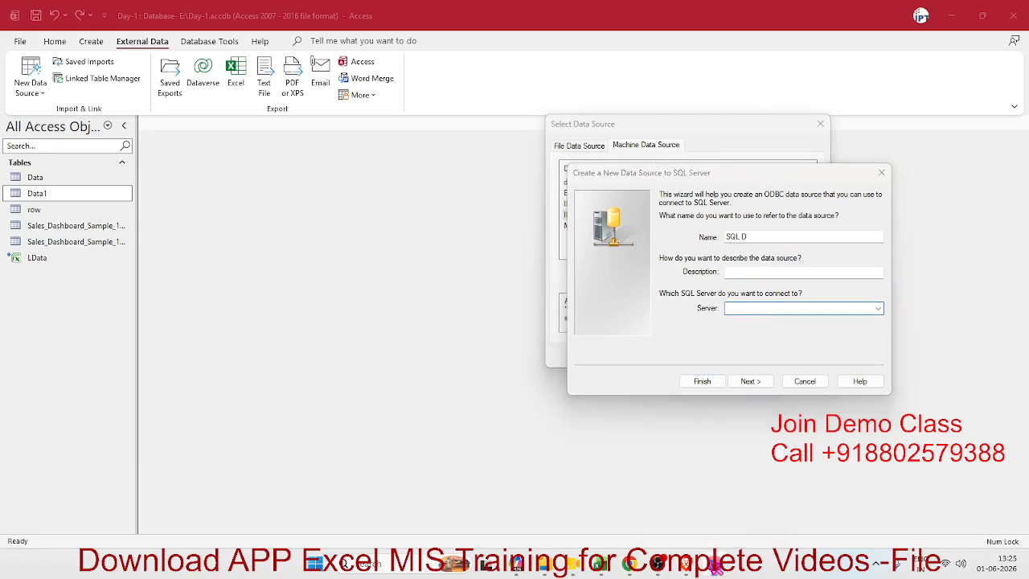
pyautogui.press('super')
pyautogui.write('sql')
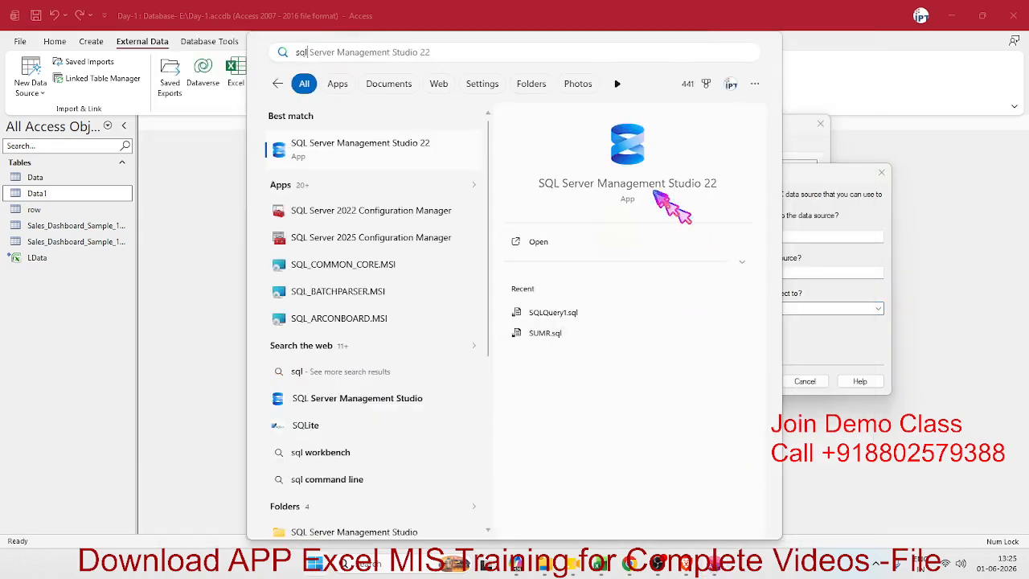
pyautogui.click(659, 197)
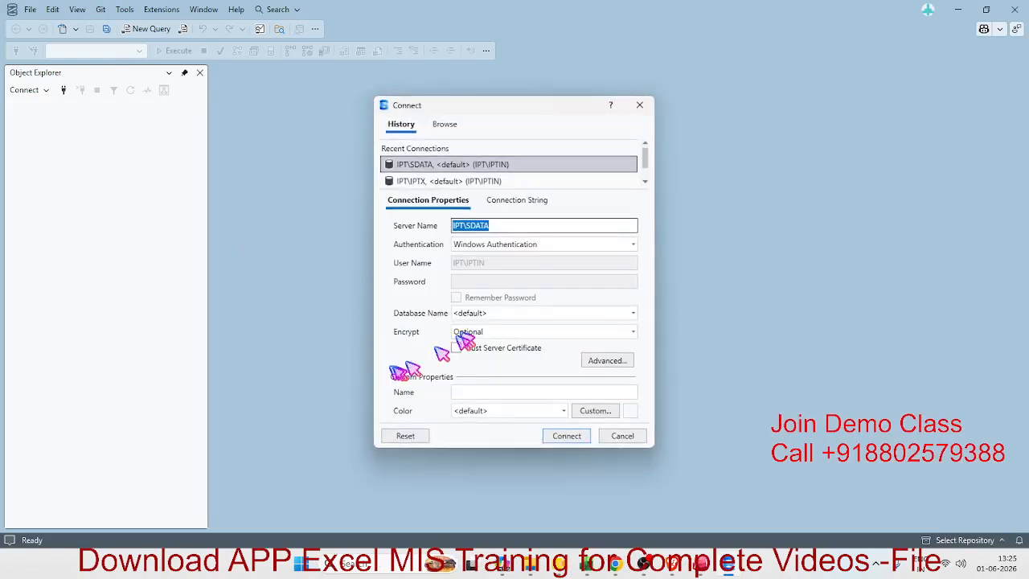
pyautogui.rightClick(479, 231)
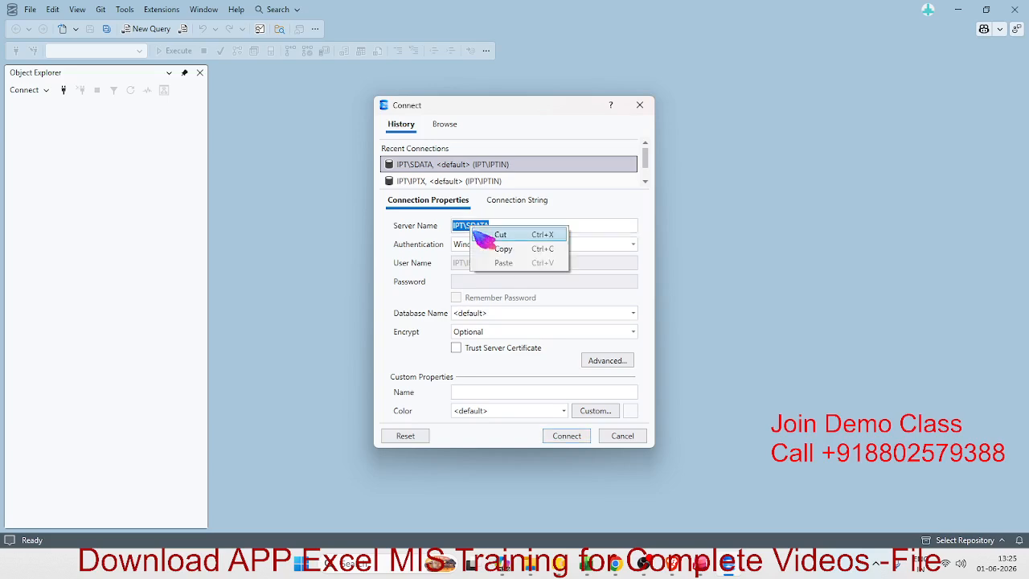
pyautogui.click(498, 246)
# Switch back to Access and set the SQL Server to connect to as IPT\SDATA.
pyautogui.hotkey('alt', 'Tab')
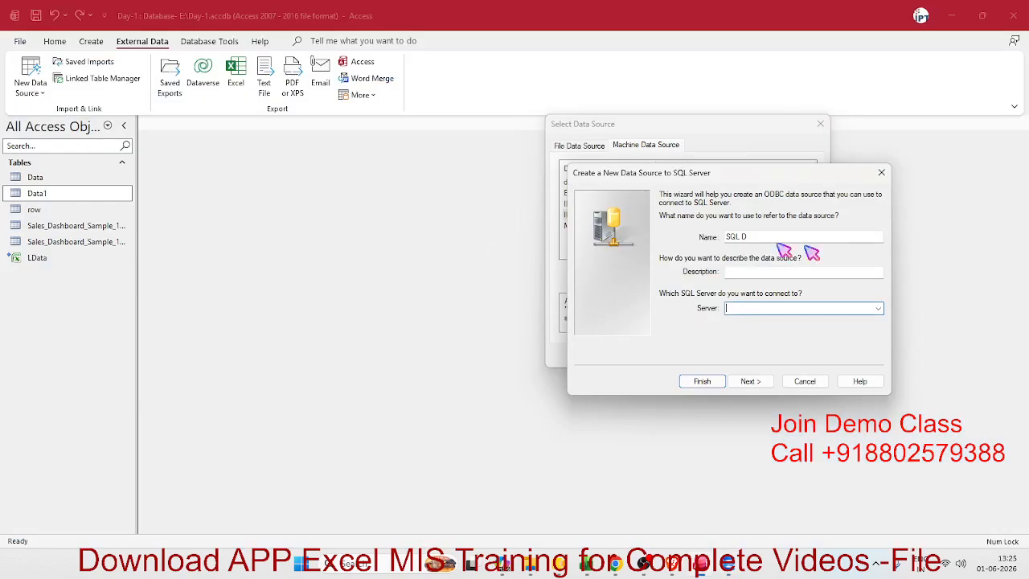
pyautogui.click(799, 308)
pyautogui.hotkey('ctrl', 'v')
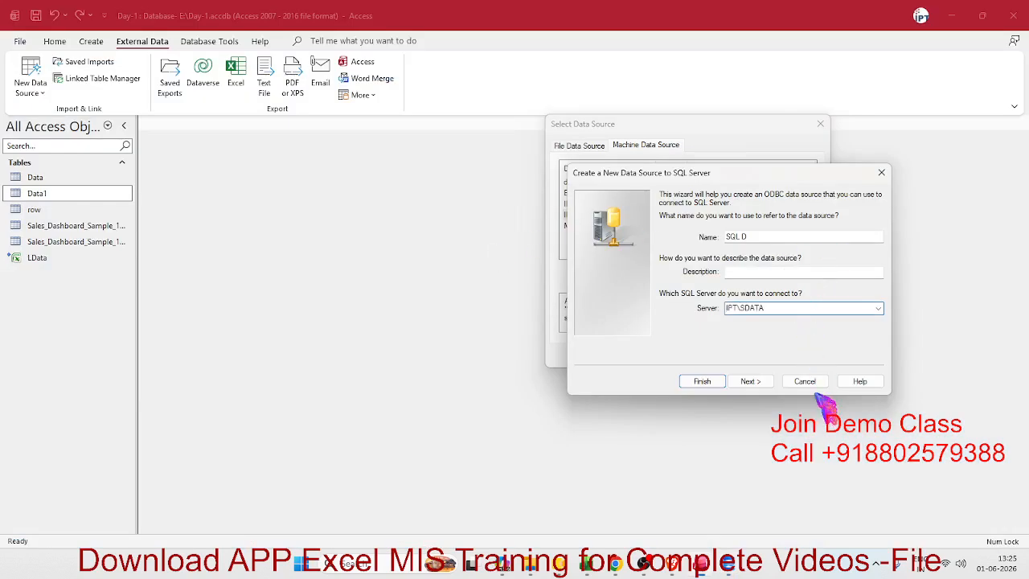
pyautogui.click(748, 384)
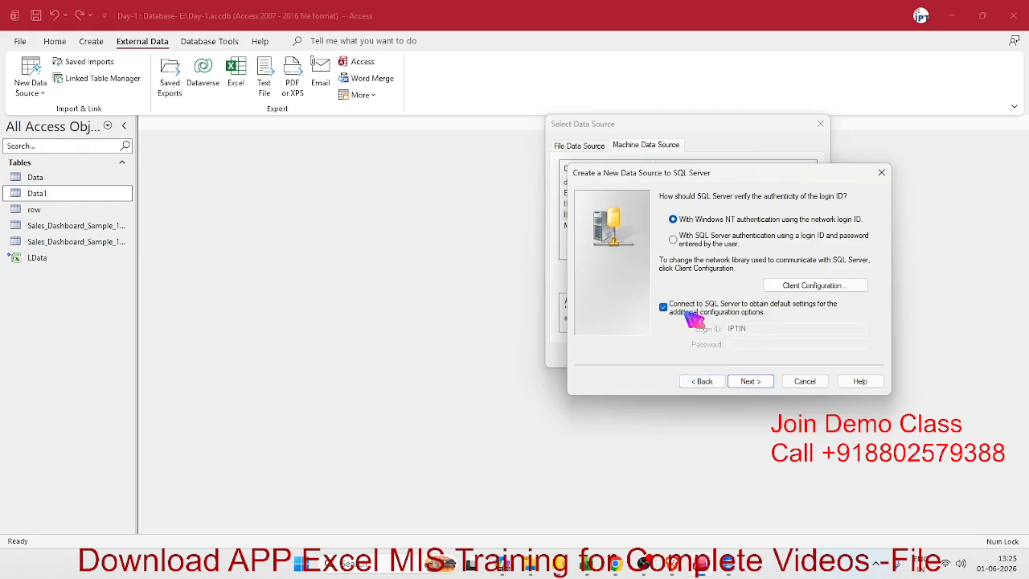
# Accept Windows NT authentication and the default database, ANSI and language settings for the data source.
pyautogui.click(749, 381)
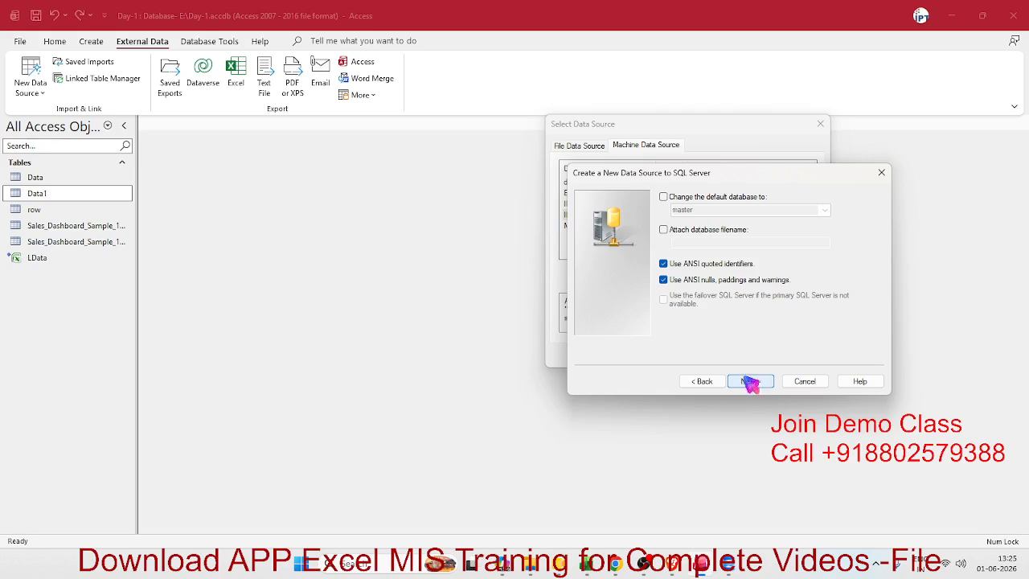
pyautogui.click(750, 381)
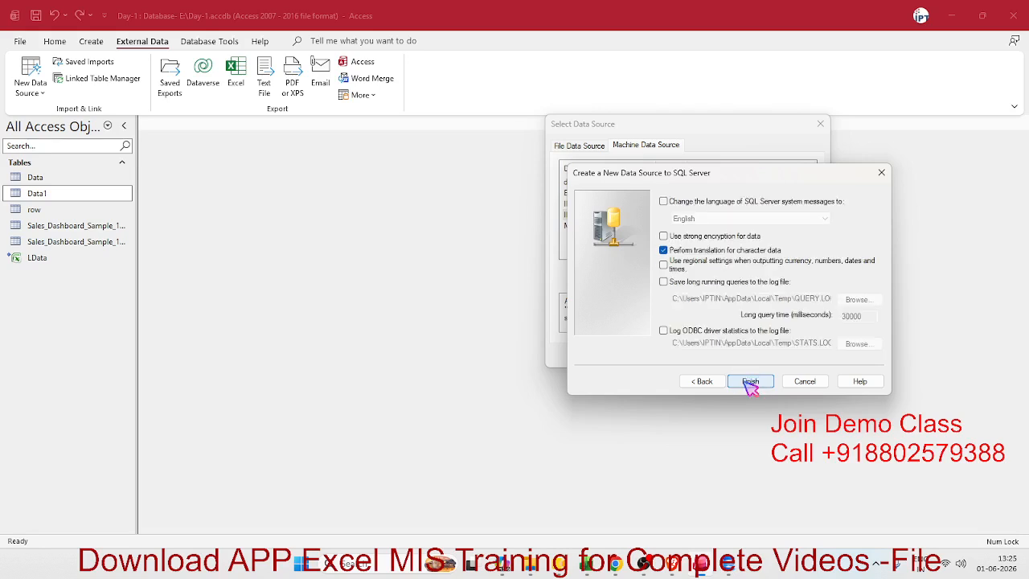
pyautogui.click(751, 384)
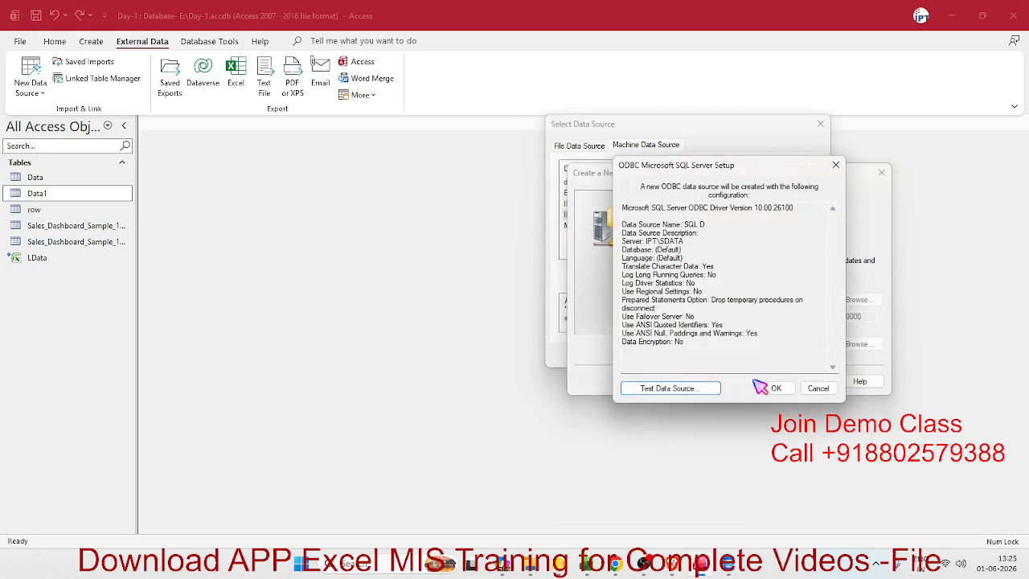
# Test the data source's connection, then create the SQL D data source.
pyautogui.click(670, 389)
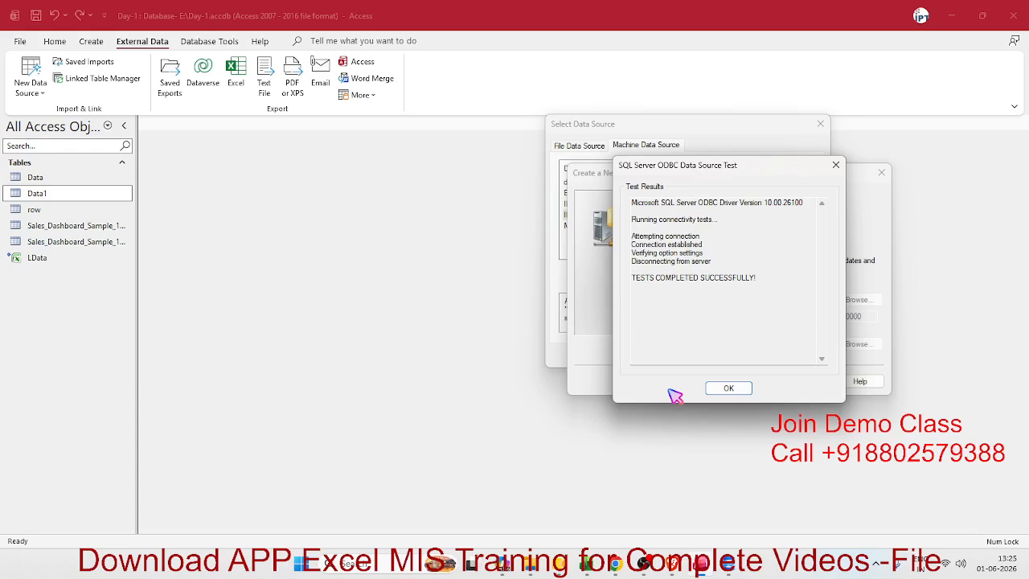
pyautogui.click(658, 287)
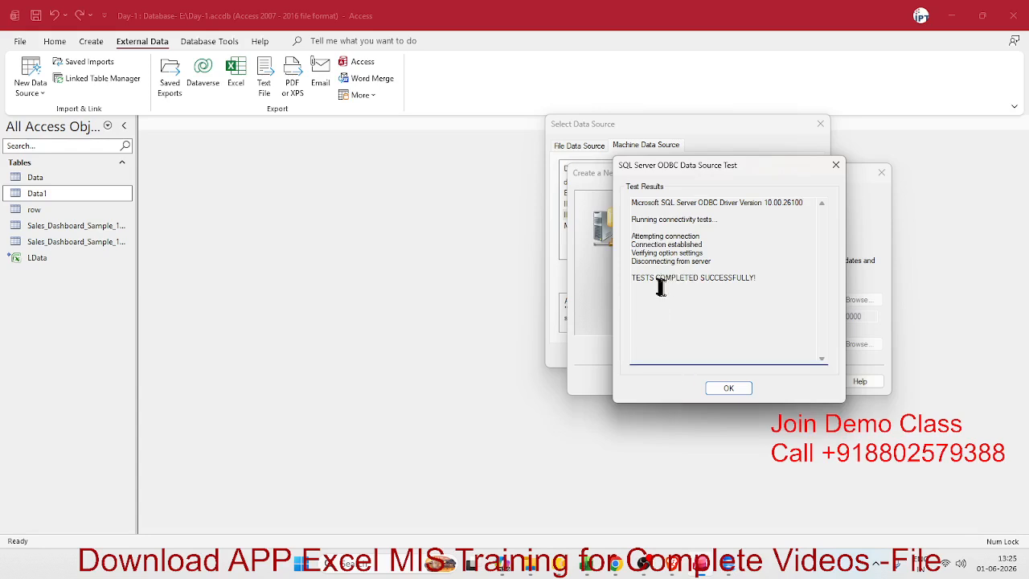
pyautogui.click(728, 388)
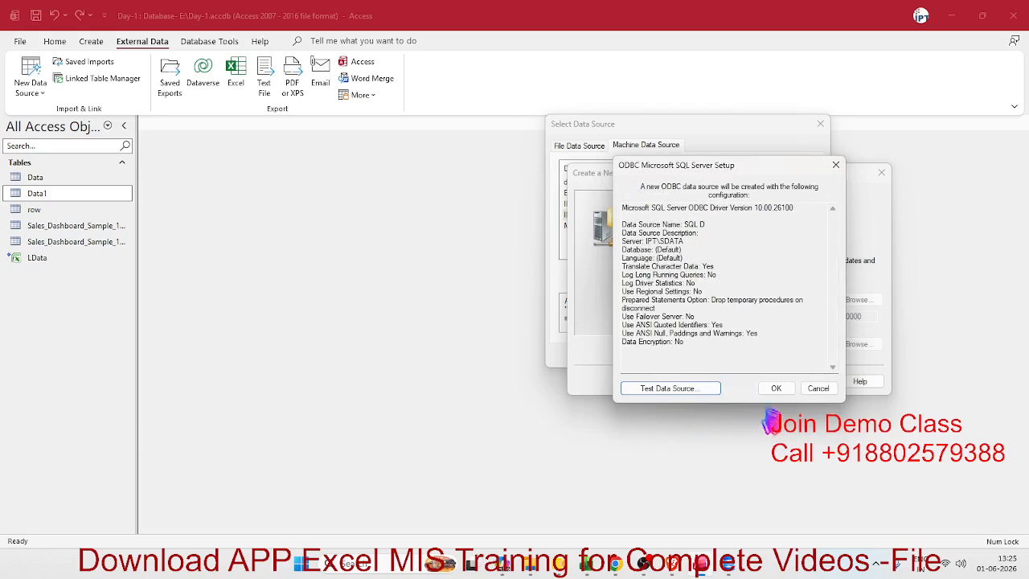
pyautogui.click(776, 389)
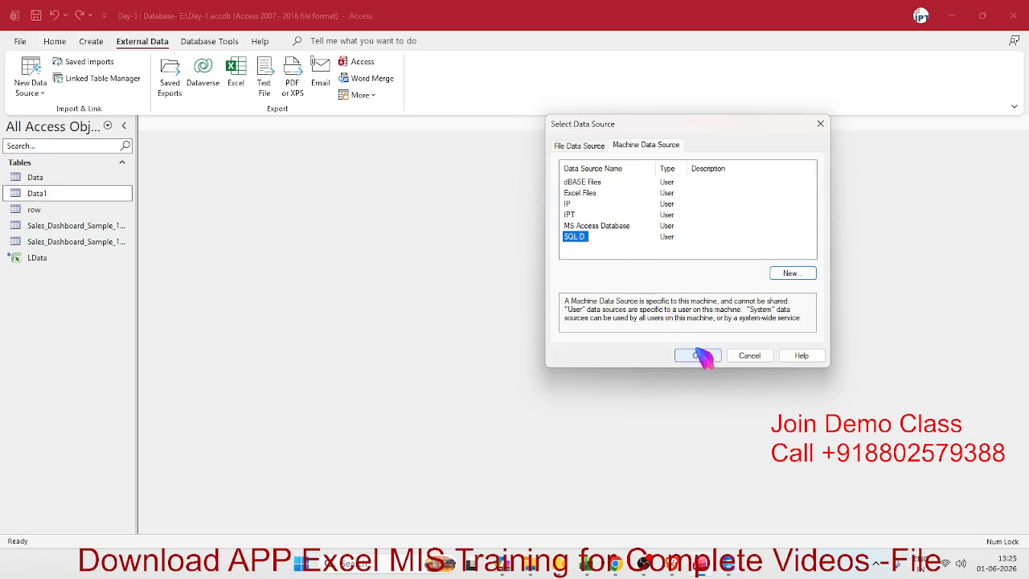
# Open the SQL D data source's list of linkable tables and select dbo.spt_values.
pyautogui.click(697, 356)
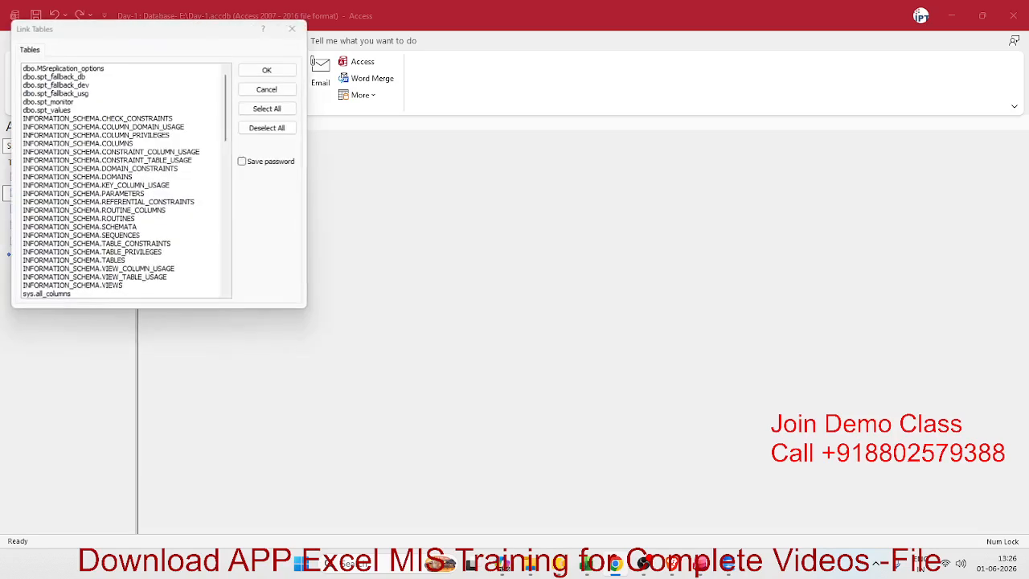
pyautogui.moveTo(157, 36); pyautogui.dragTo(578, 105)
pyautogui.click(482, 180)
# Look through the full list of tables available for linking, from the dbo tables to the last sys tables.
pyautogui.scroll(-5, 522, 209)
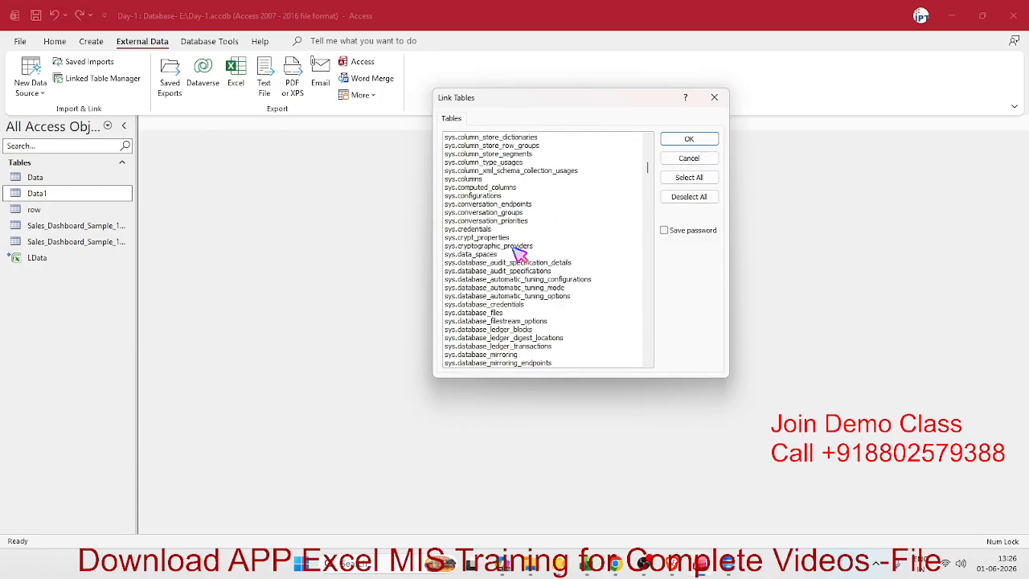
pyautogui.scroll(-15, 518, 257)
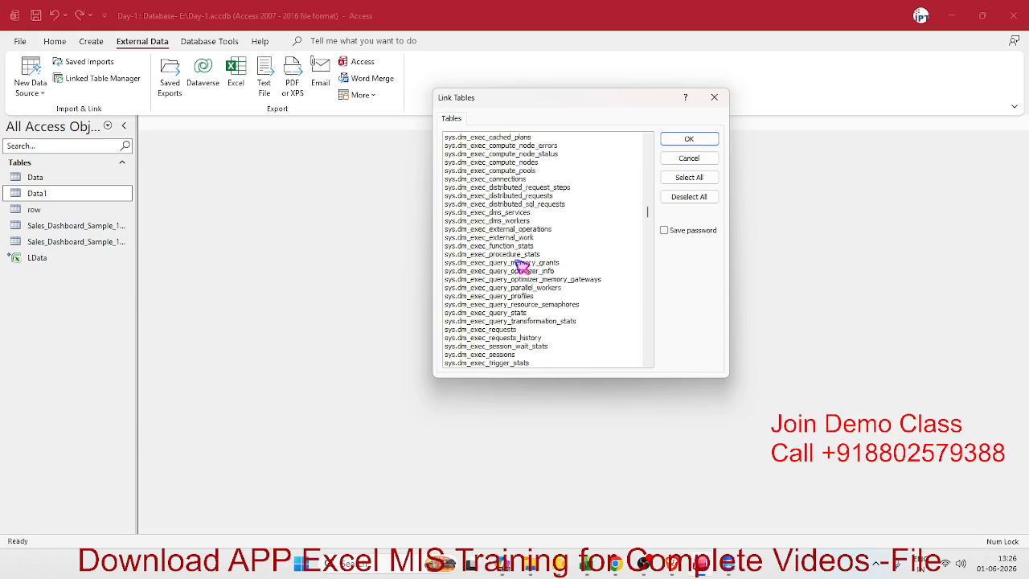
pyautogui.scroll(-20, 520, 265)
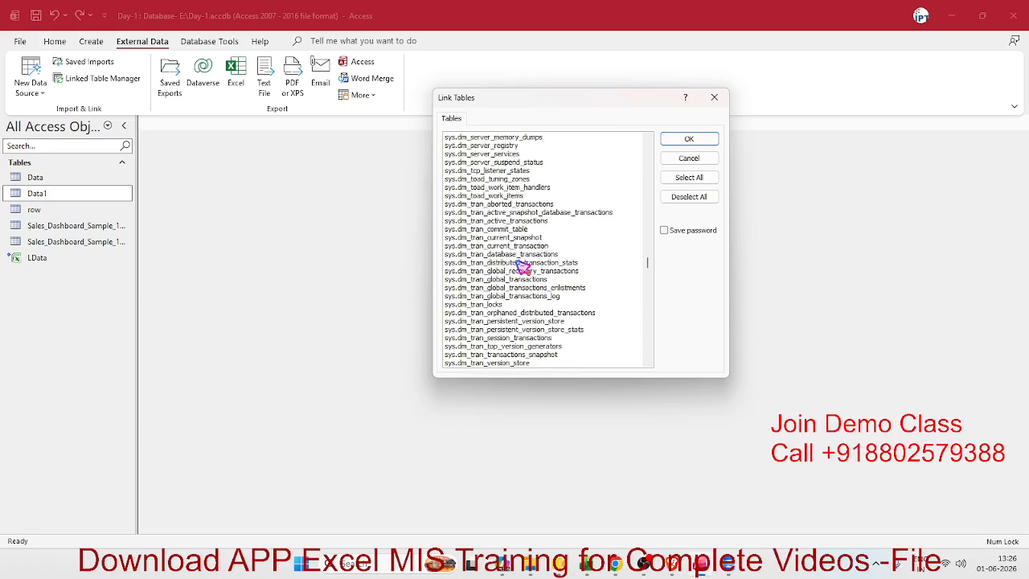
pyautogui.scroll(-20, 524, 268)
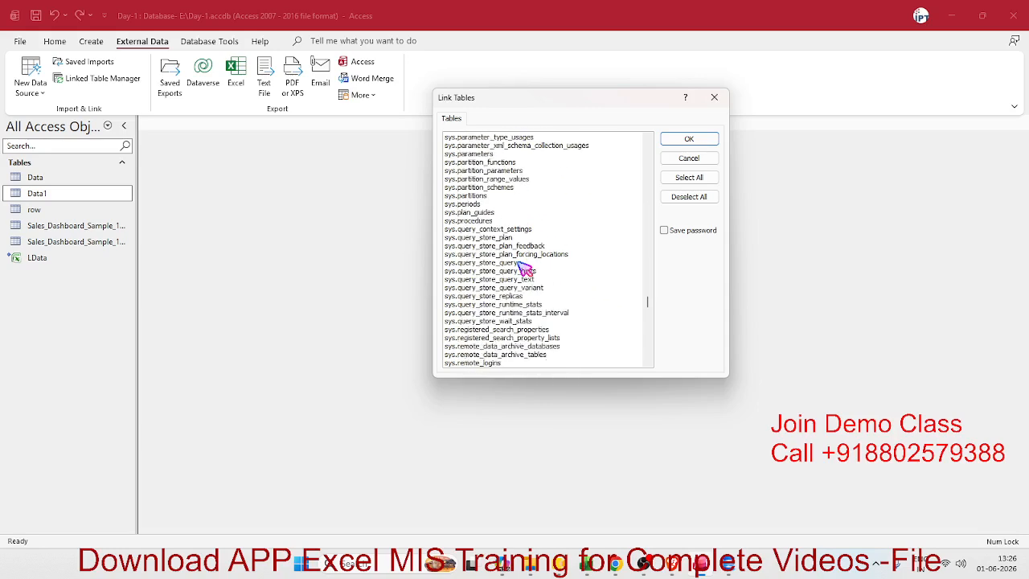
pyautogui.scroll(-20, 526, 269)
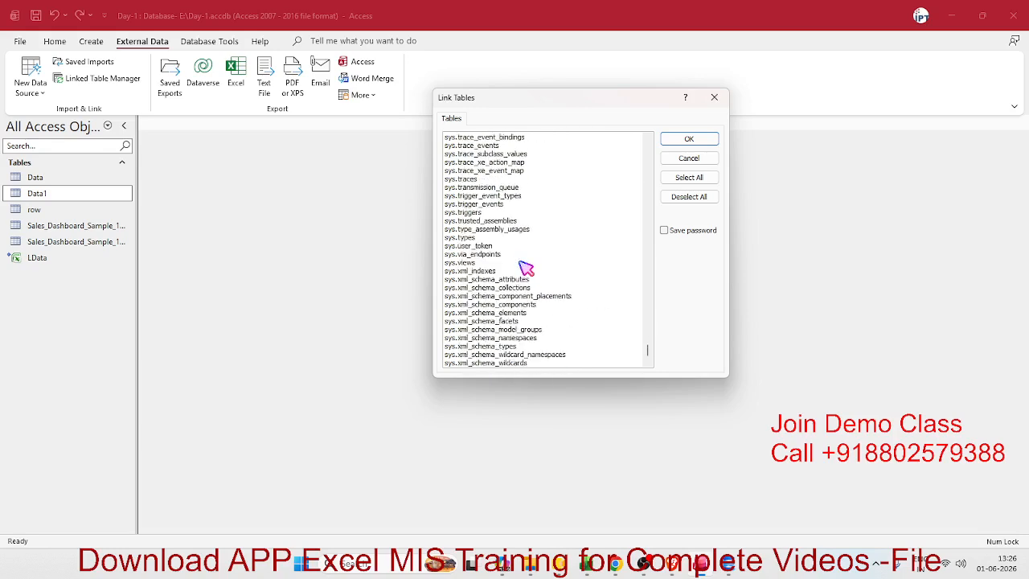
pyautogui.scroll(7, 562, 281)
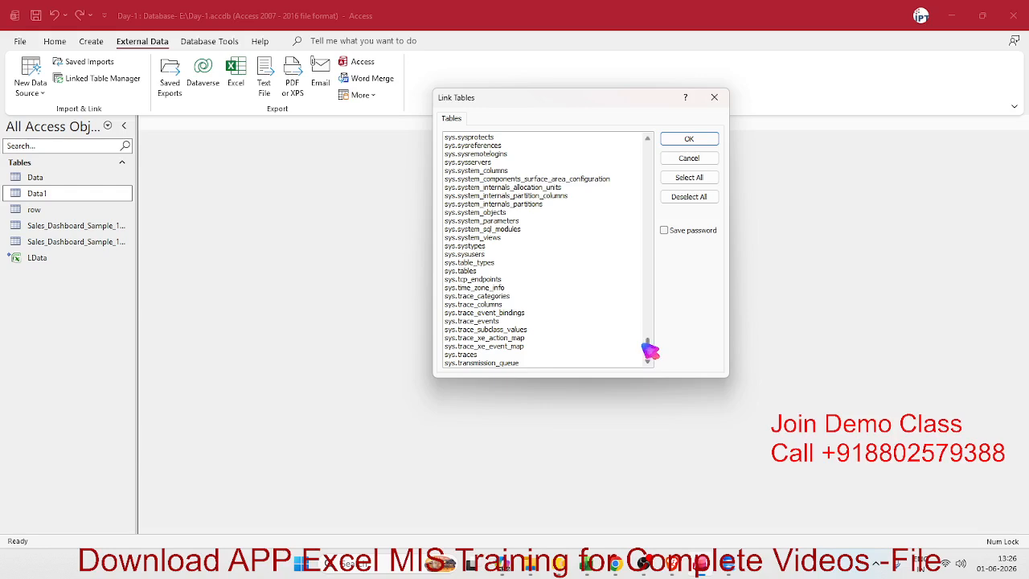
pyautogui.moveTo(649, 344); pyautogui.dragTo(636, 136)
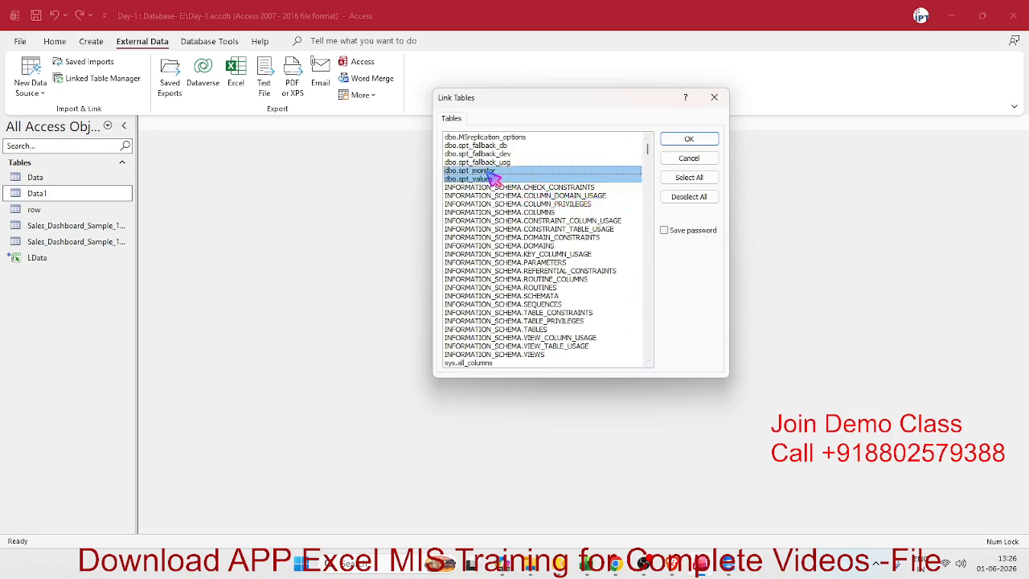
# Add the sys.events table to the selection of tables to link.
pyautogui.scroll(-4, 498, 207)
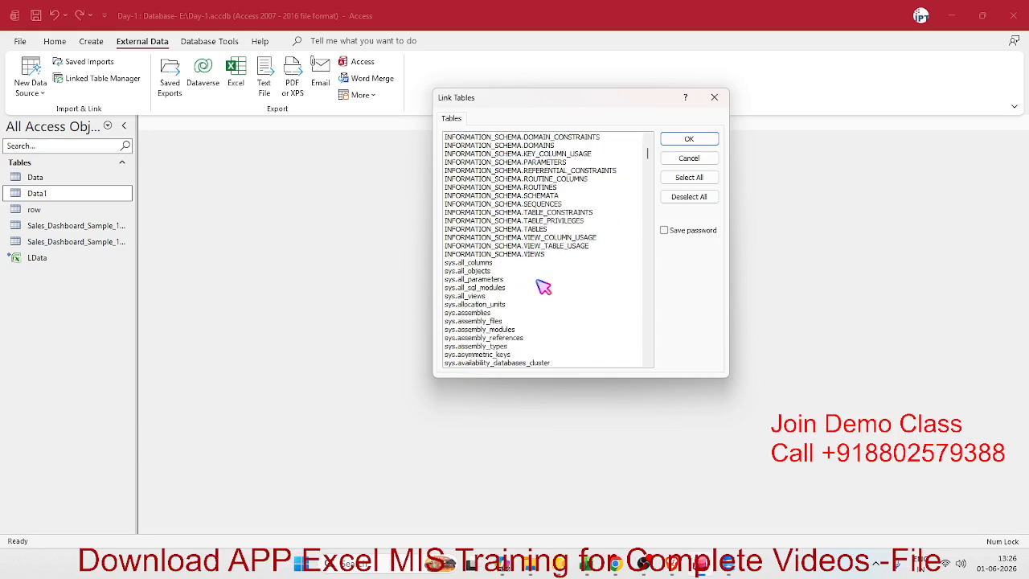
pyautogui.scroll(-6, 543, 287)
pyautogui.scroll(-8, 543, 287)
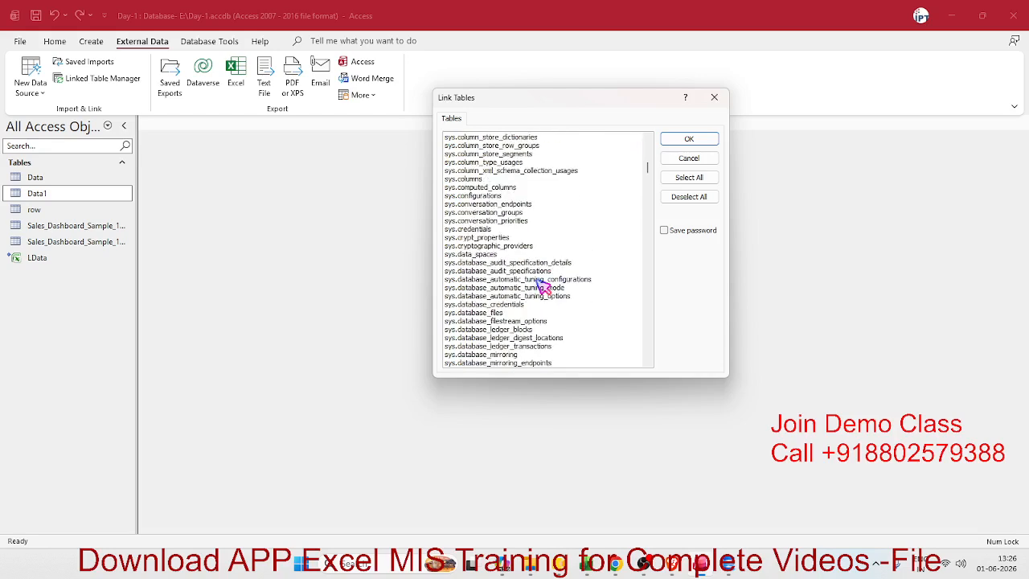
pyautogui.scroll(-20, 544, 287)
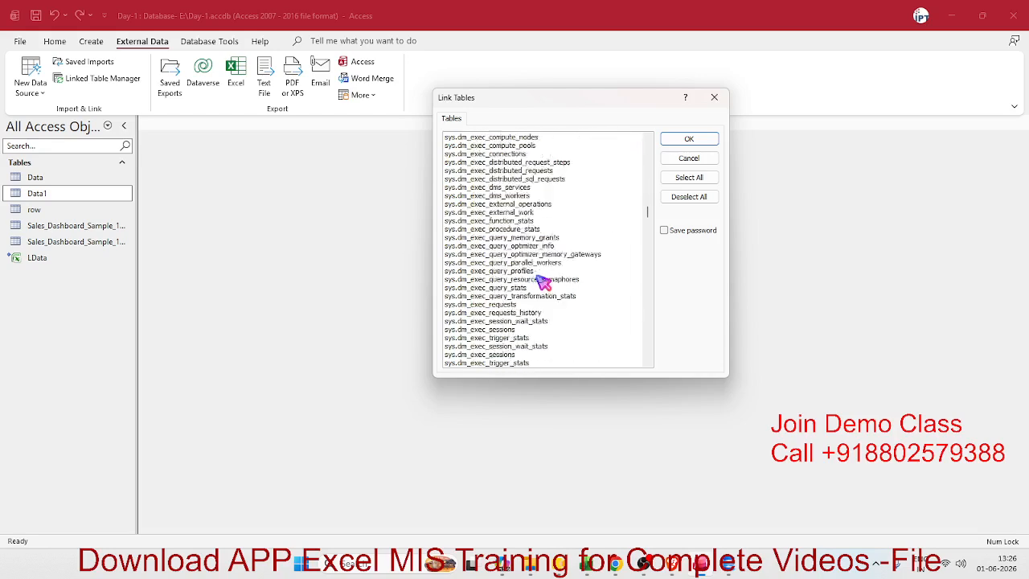
pyautogui.scroll(-20, 543, 283)
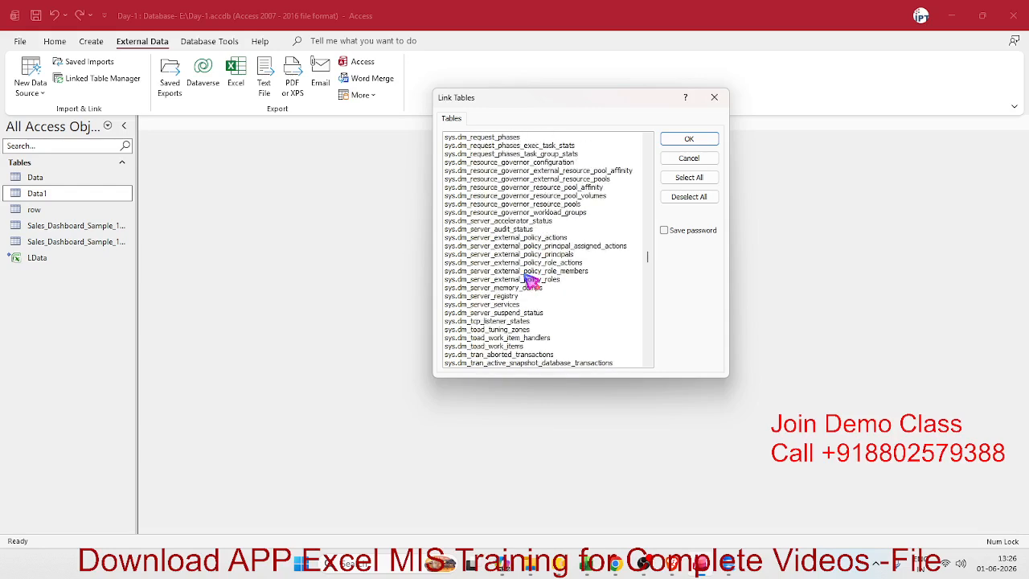
pyautogui.scroll(-1, 530, 283)
pyautogui.scroll(-10, 545, 362)
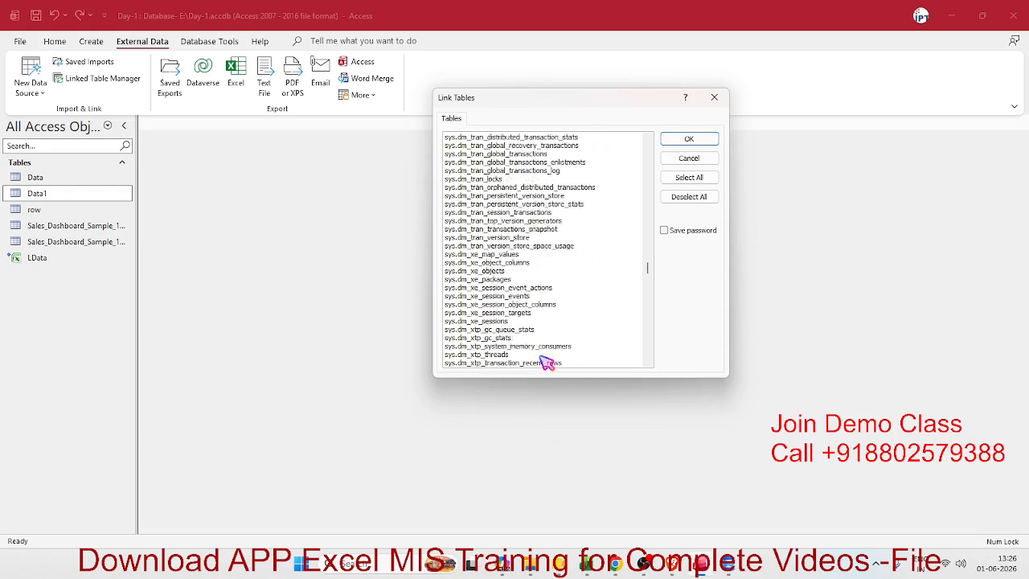
pyautogui.scroll(-8, 545, 362)
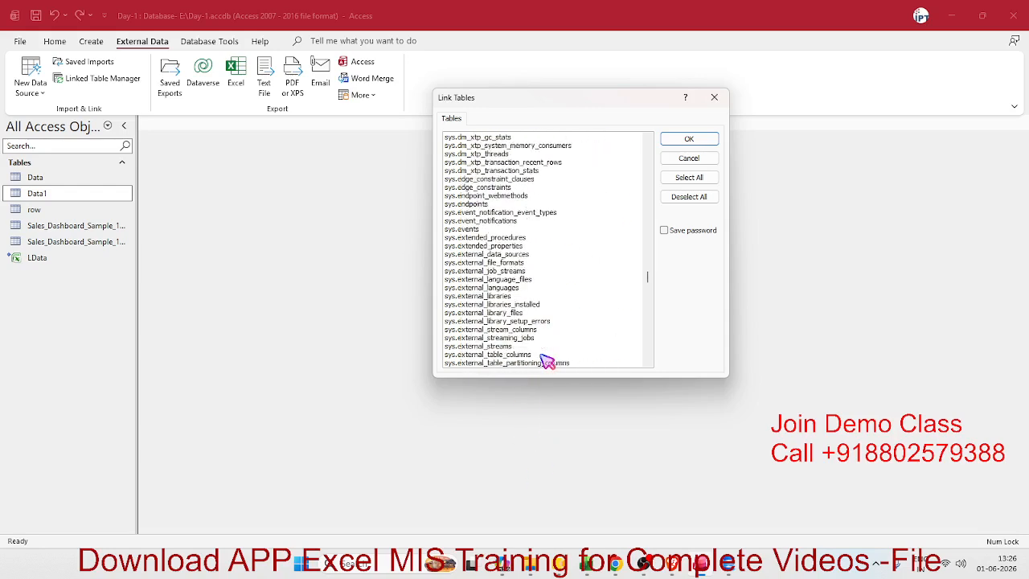
pyautogui.click(489, 232)
# Look through the remaining sys tables after sys.events and return to the start of the table list.
pyautogui.scroll(-12, 515, 266)
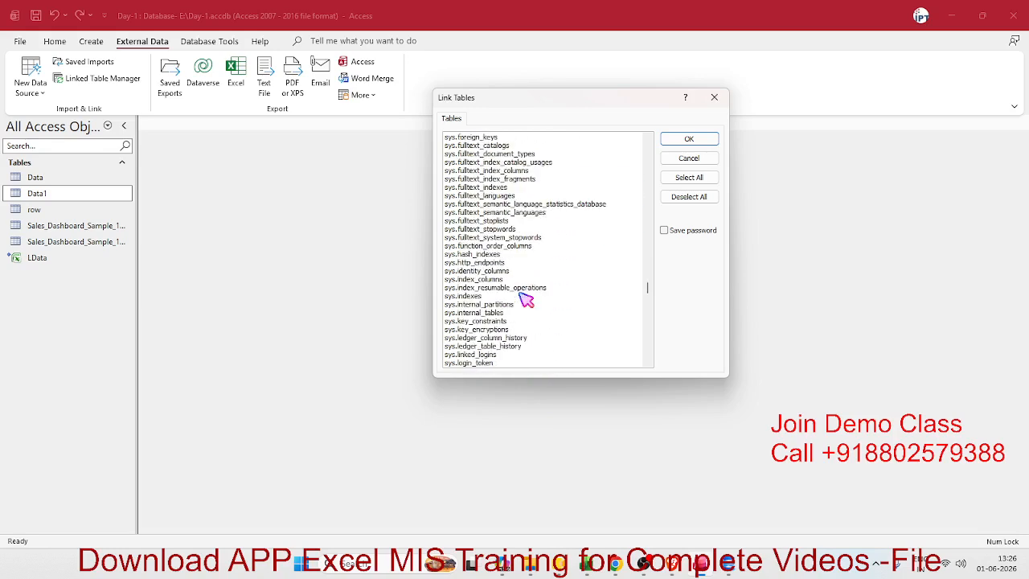
pyautogui.scroll(-5, 527, 299)
pyautogui.scroll(-9, 526, 299)
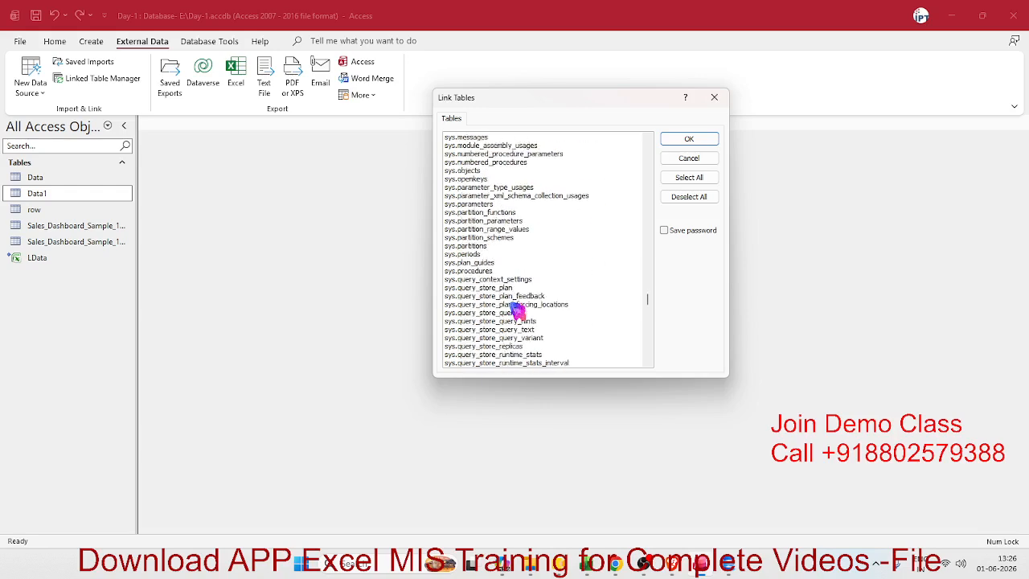
pyautogui.scroll(-4, 493, 334)
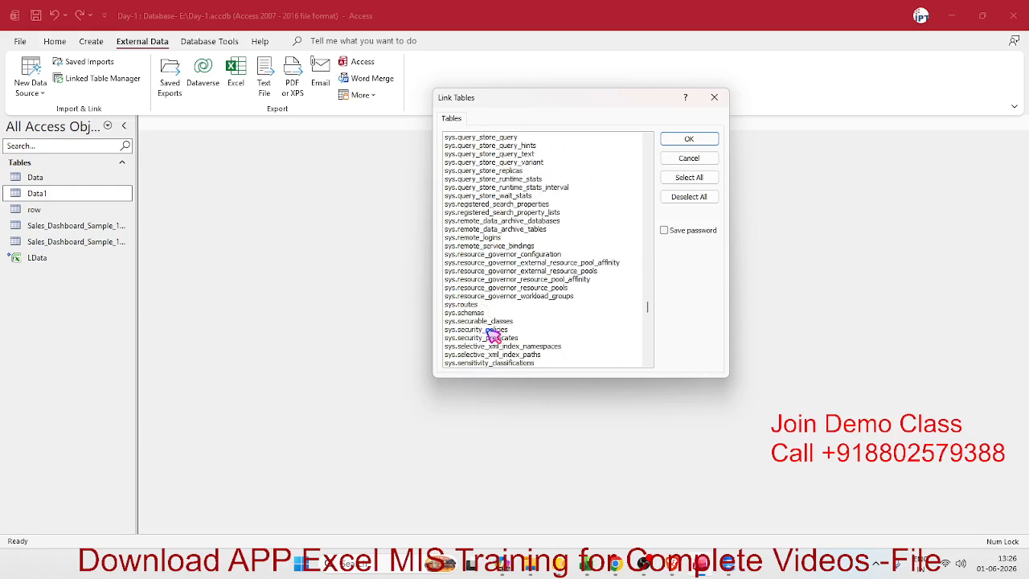
pyautogui.scroll(-16, 492, 333)
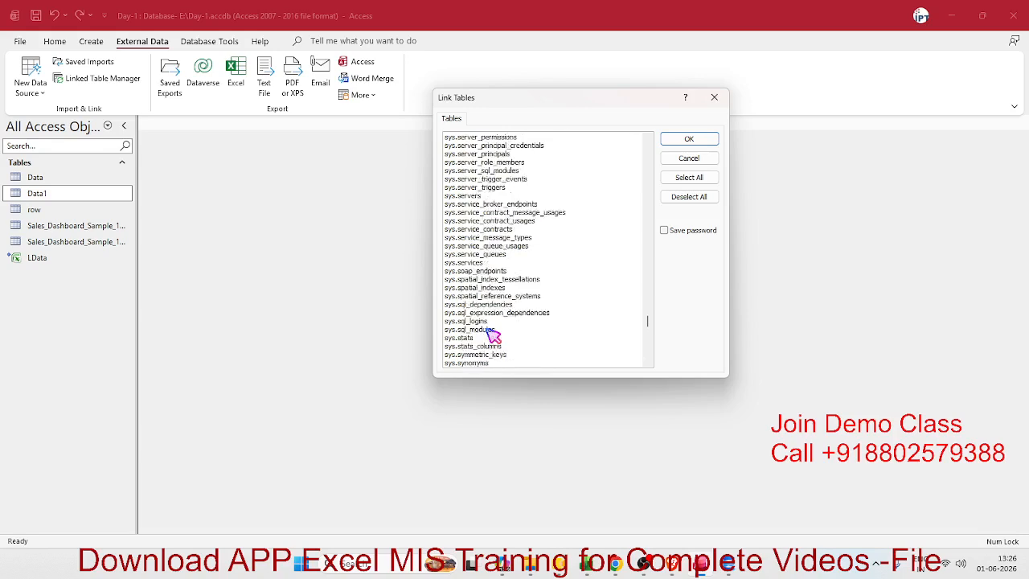
pyautogui.scroll(-18, 493, 334)
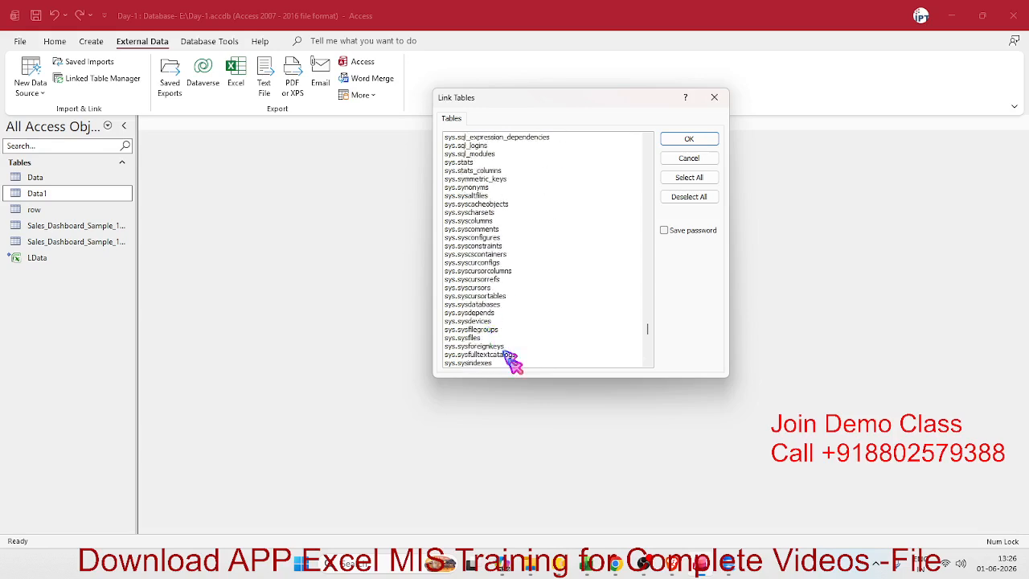
pyautogui.scroll(-6, 512, 359)
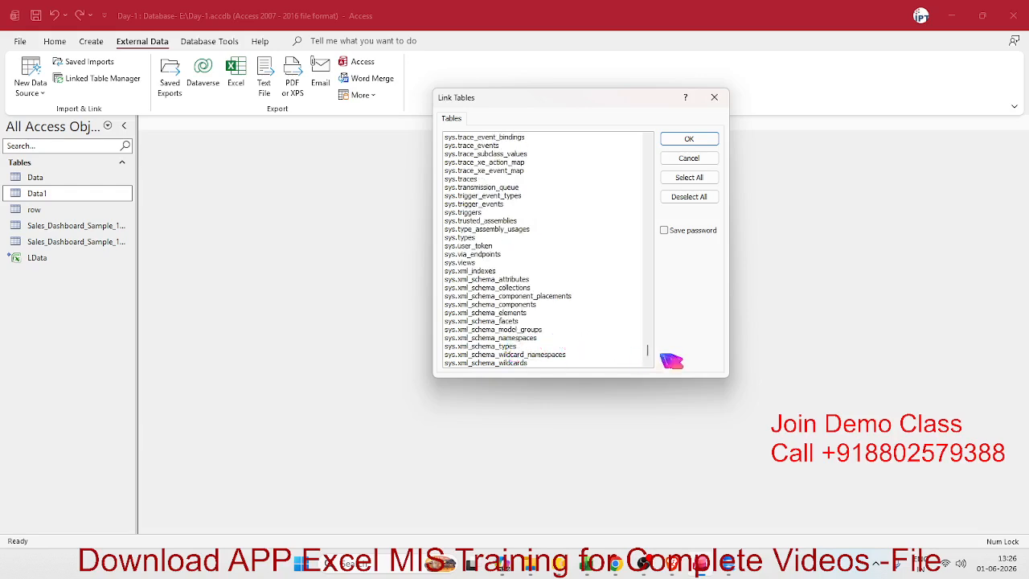
pyautogui.moveTo(647, 348); pyautogui.dragTo(650, 91)
pyautogui.scroll(4, 507, 265)
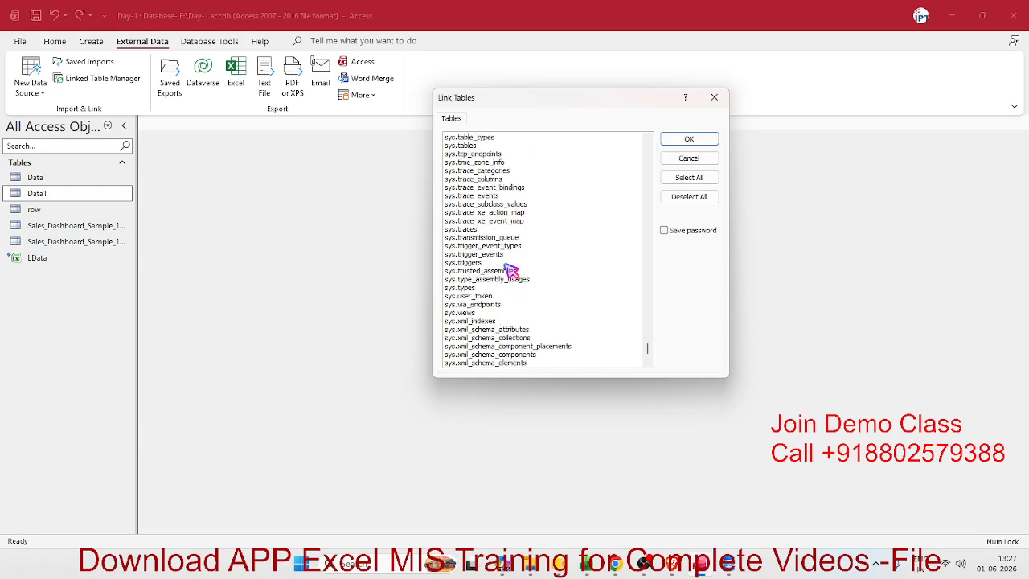
pyautogui.scroll(4, 511, 270)
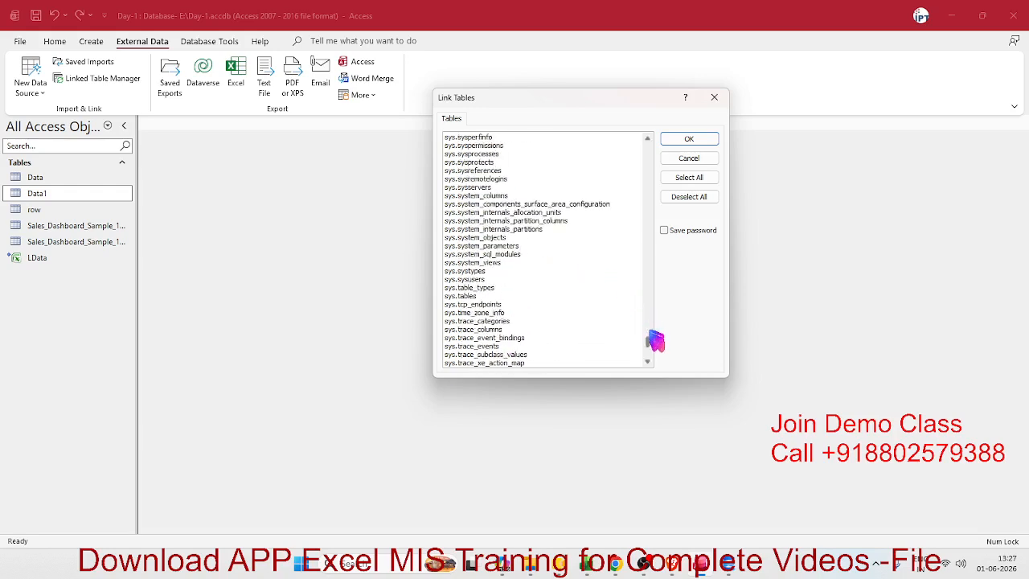
pyautogui.scroll(5, 649, 341)
pyautogui.moveTo(650, 341); pyautogui.dragTo(650, 133)
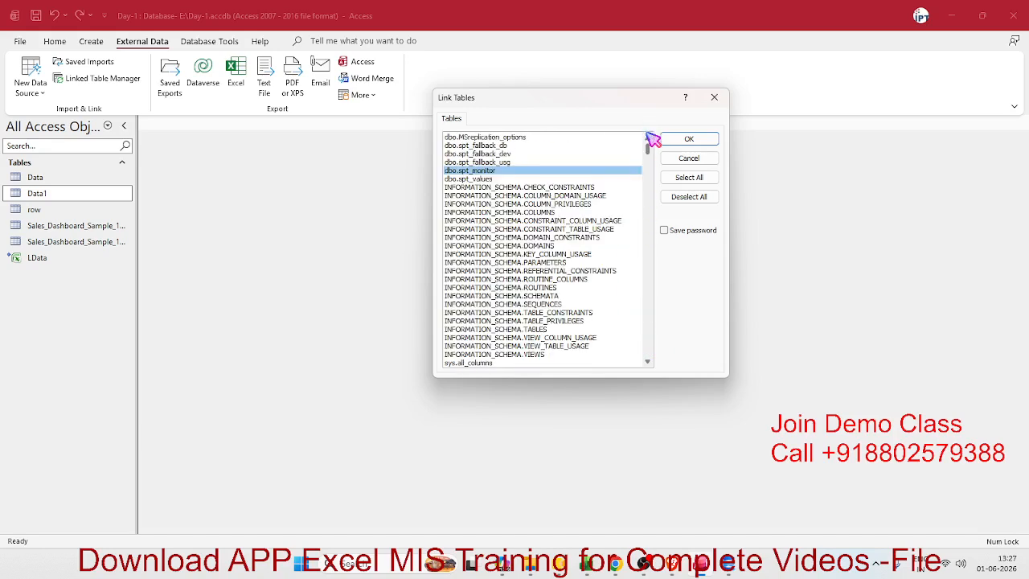
# Add dbo.spt_values, INFORMATION_SCHEMA.CHECK_CONSTRAINTS and INFORMATION_SCHEMA.VIEWS to the tables to link.
pyautogui.click(498, 178)
pyautogui.click(502, 187)
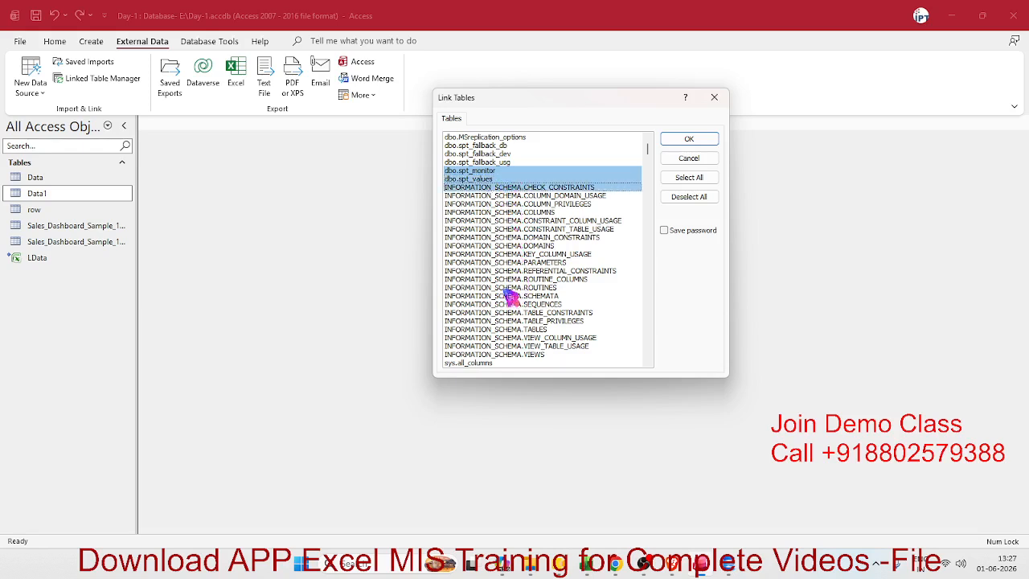
pyautogui.scroll(-2, 503, 325)
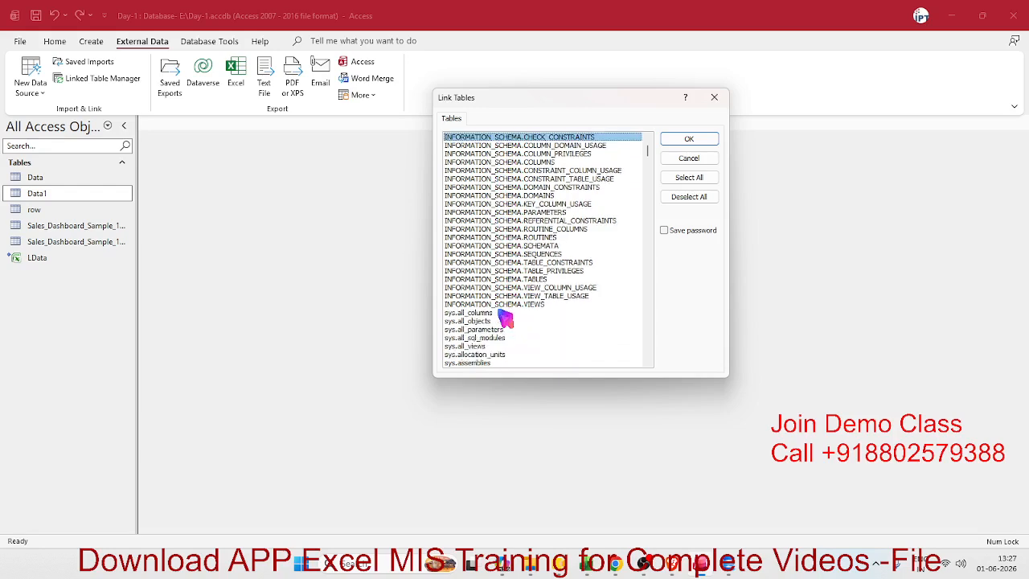
pyautogui.click(505, 305)
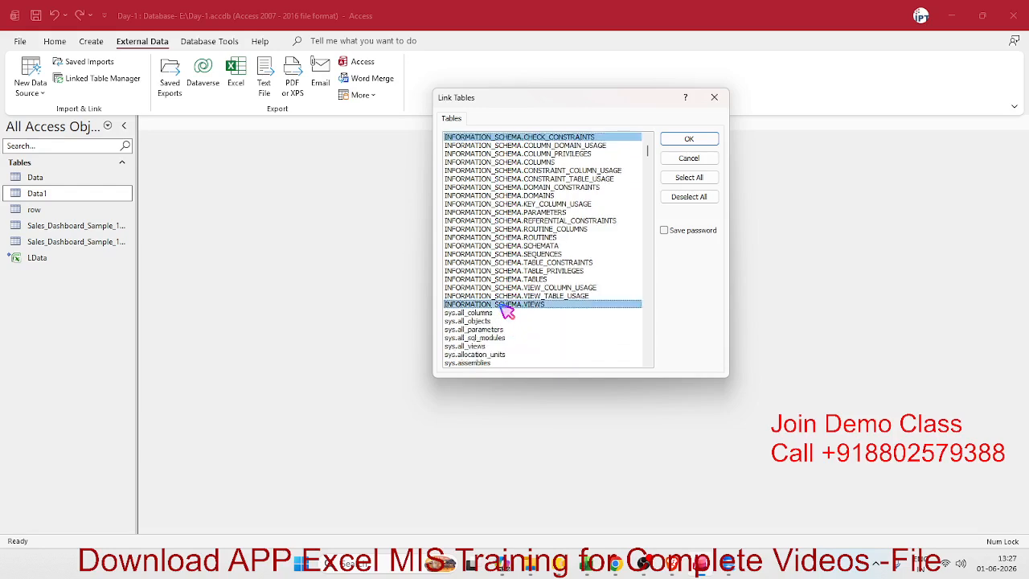
# Link the selected SQL Server tables without choosing a unique record identifier for any of them.
pyautogui.click(705, 138)
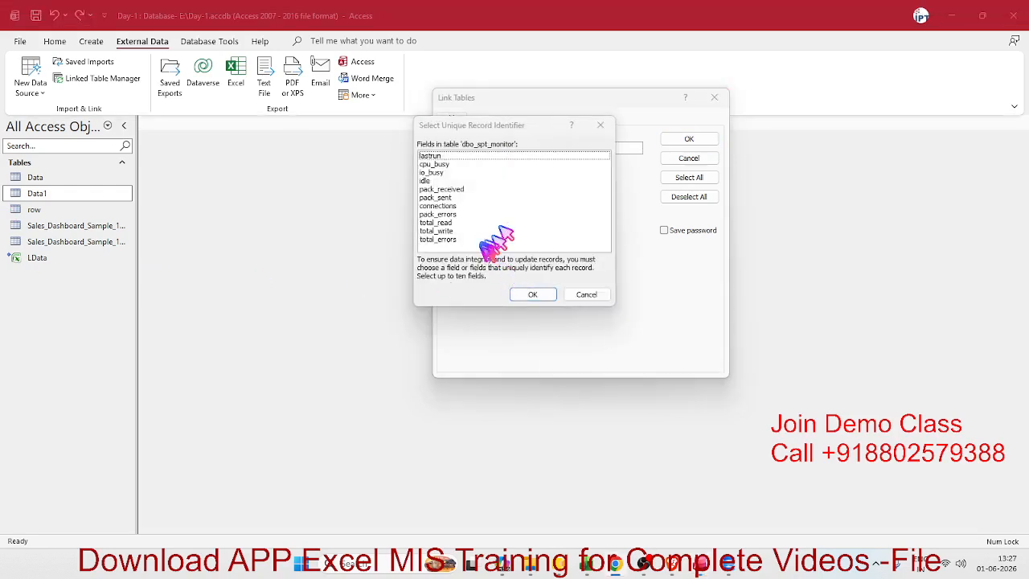
pyautogui.click(534, 295)
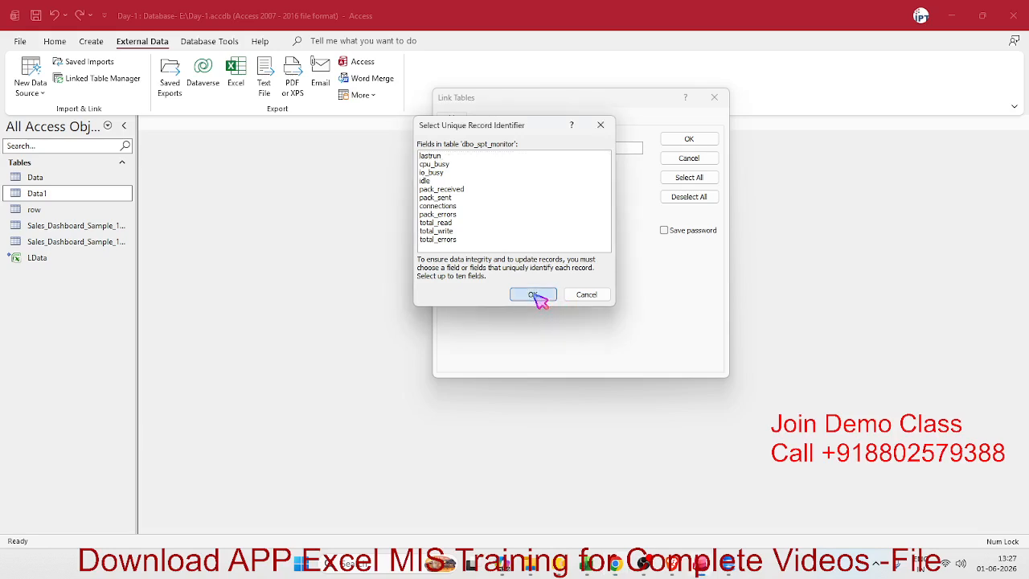
pyautogui.click(533, 295)
pyautogui.click(532, 295)
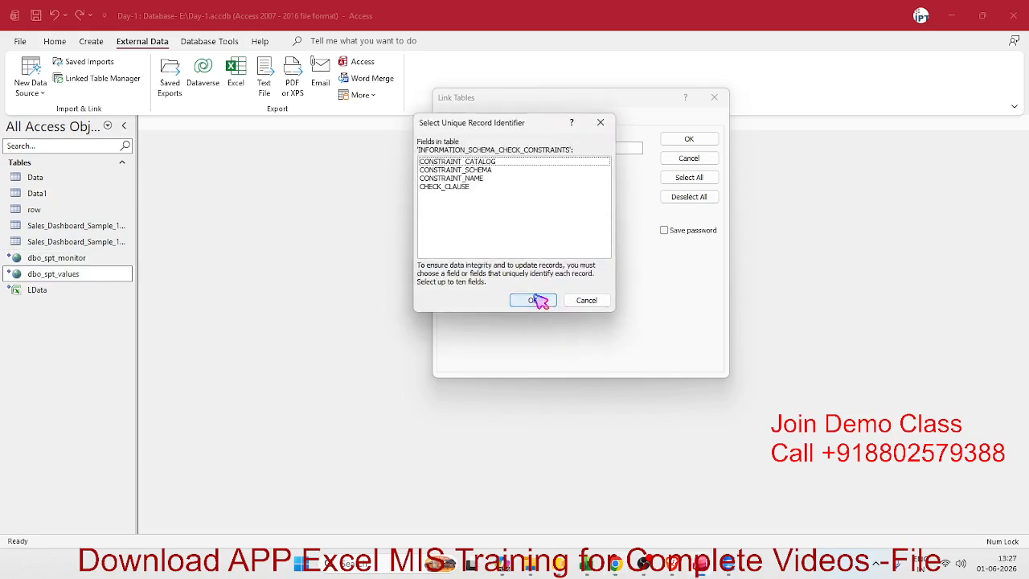
pyautogui.click(587, 296)
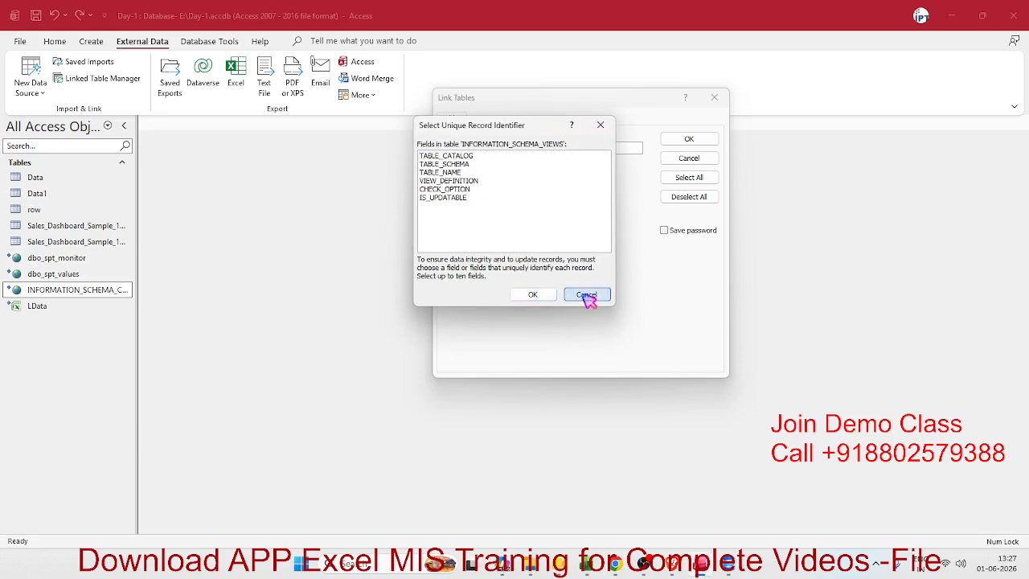
pyautogui.click(523, 295)
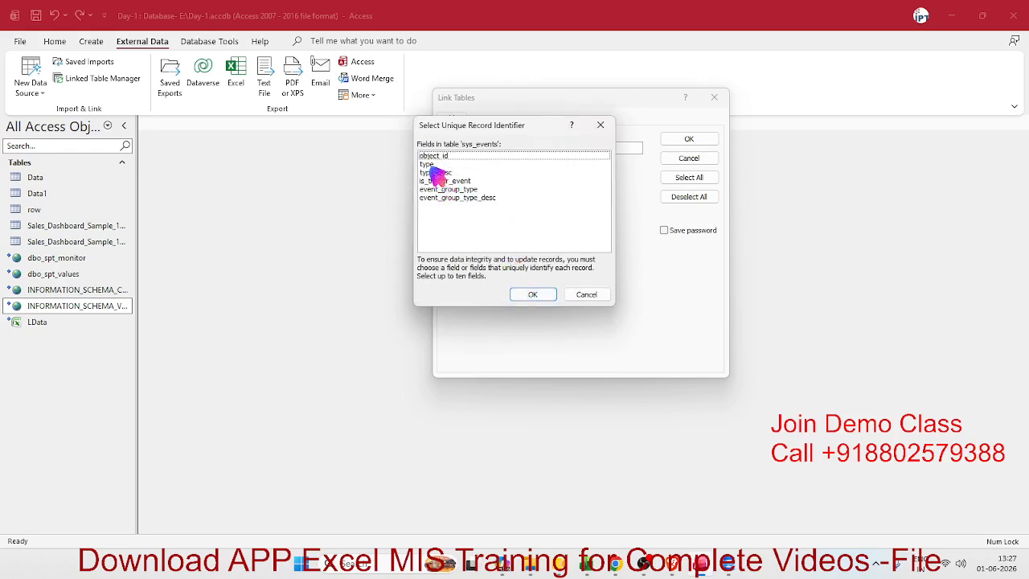
pyautogui.click(533, 295)
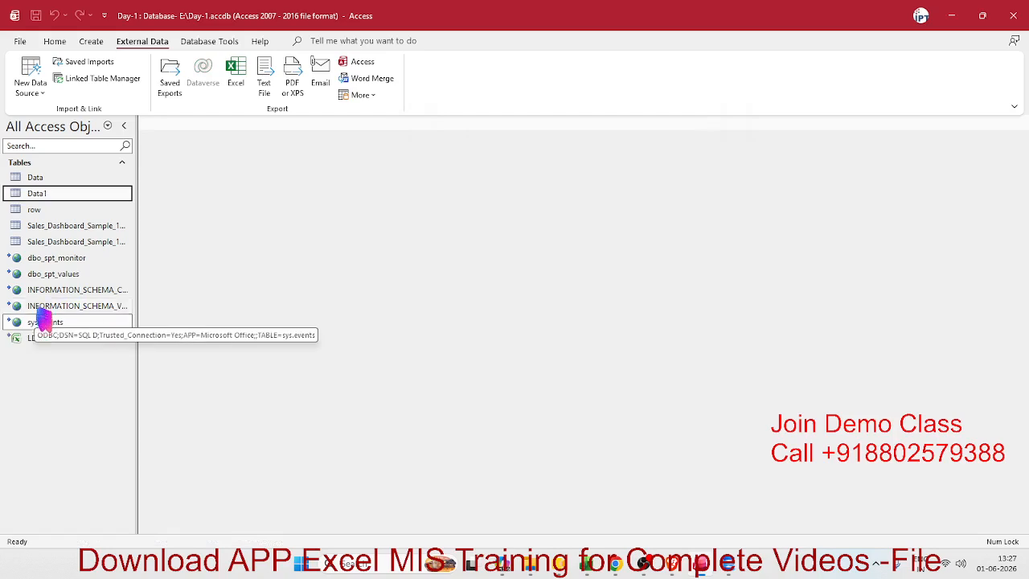
# Open the linked tables sys_events, INFORMATION_SCHEMA_VIEWS, INFORMATION_SCHEMA_CHECK_CONSTRAINTS, dbo_spt_values and dbo_spt_monitor to check their contents.
pyautogui.click(45, 325)
pyautogui.doubleClick(45, 323)
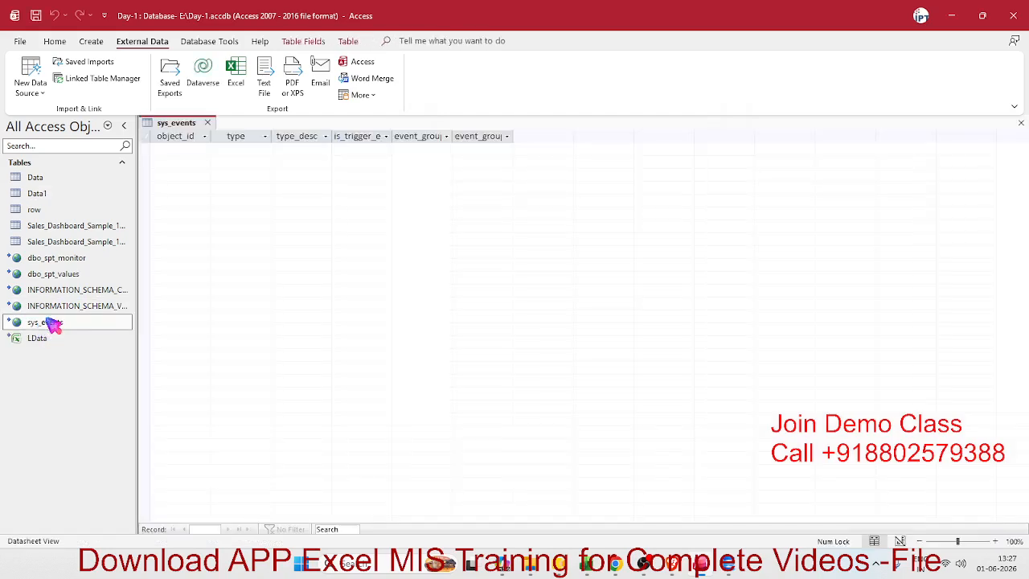
pyautogui.doubleClick(51, 306)
pyautogui.click(60, 291)
pyautogui.doubleClick(61, 291)
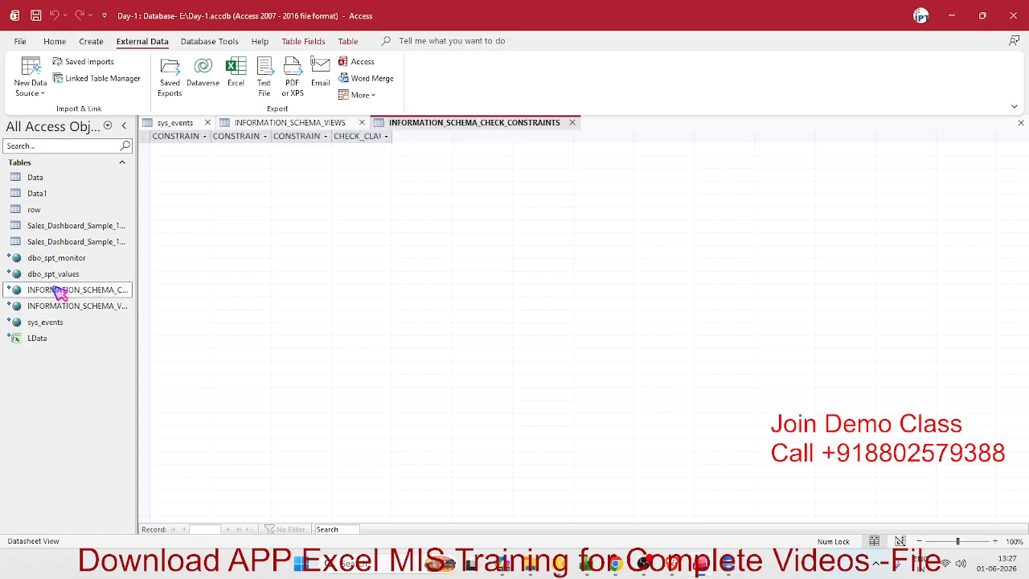
pyautogui.doubleClick(56, 274)
pyautogui.click(53, 259)
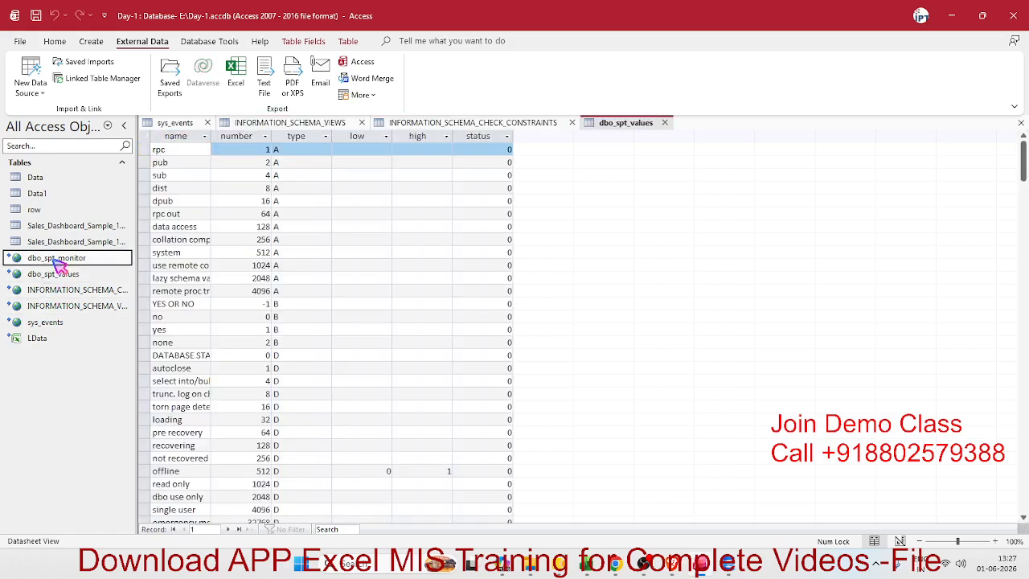
pyautogui.doubleClick(53, 259)
pyautogui.hotkey('alt', 'Tab')
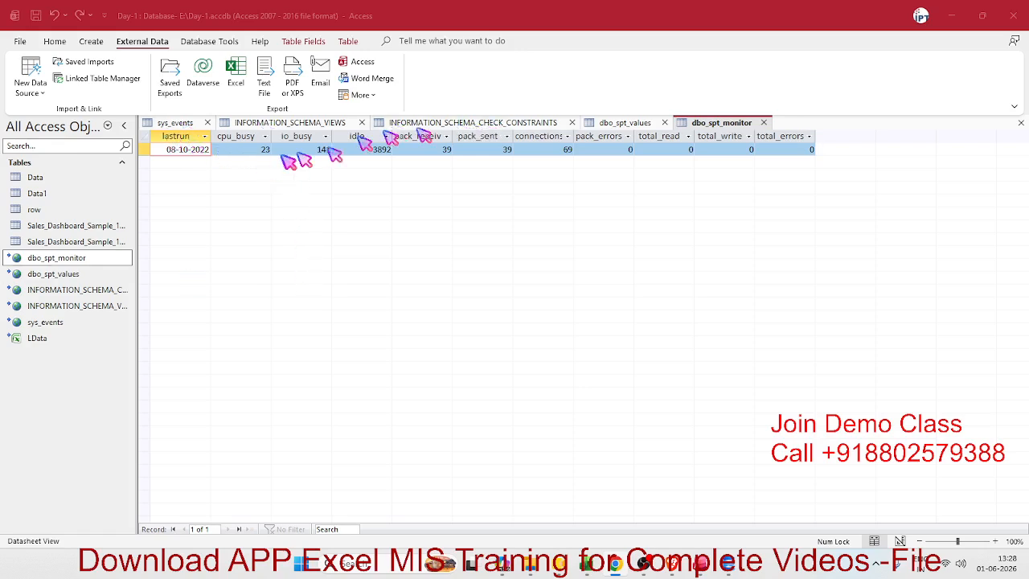
# Start getting external data from SQL Server as a linked table and bring up the list of machine data sources.
pyautogui.click(40, 95)
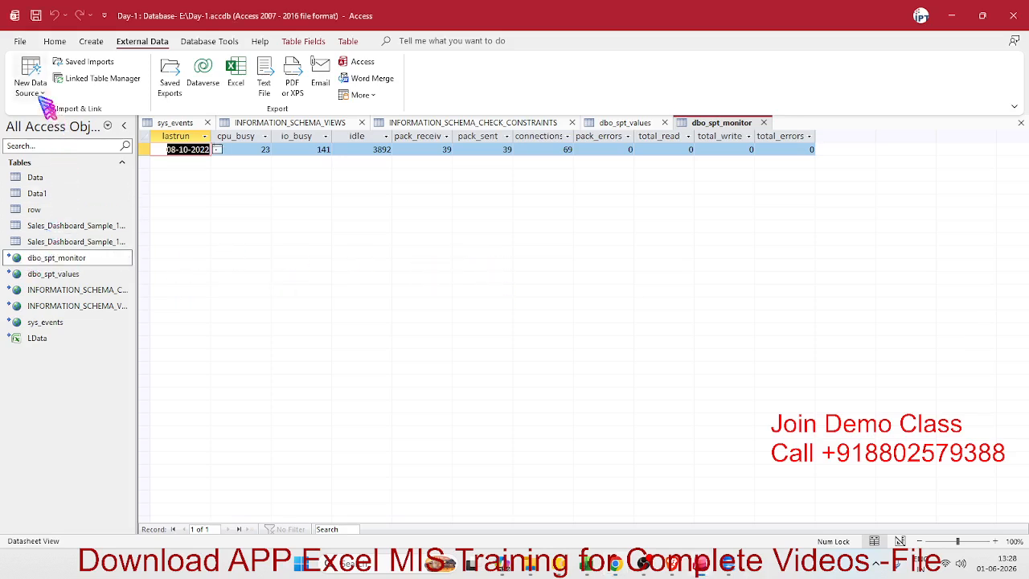
pyautogui.click(39, 90)
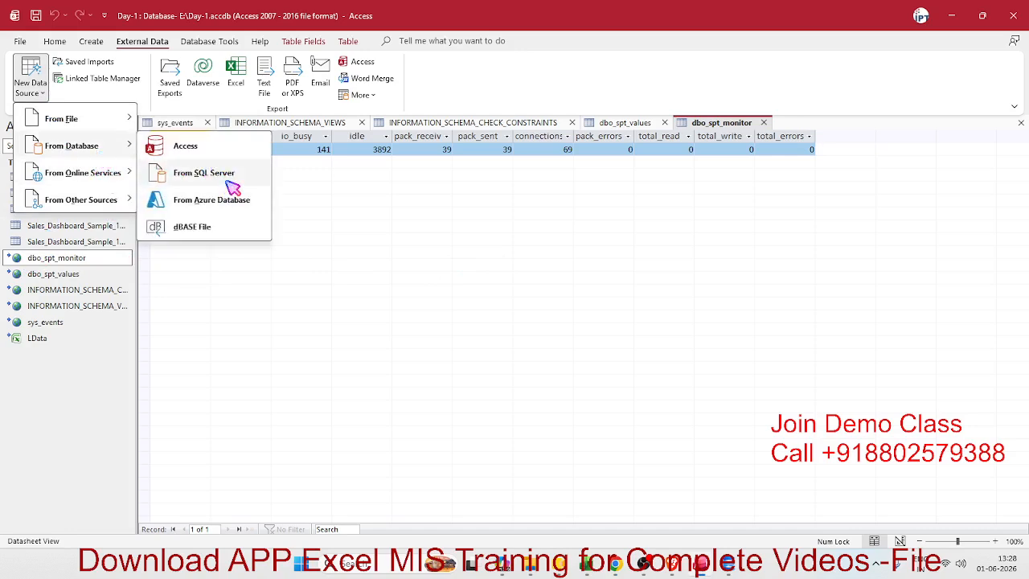
pyautogui.click(229, 182)
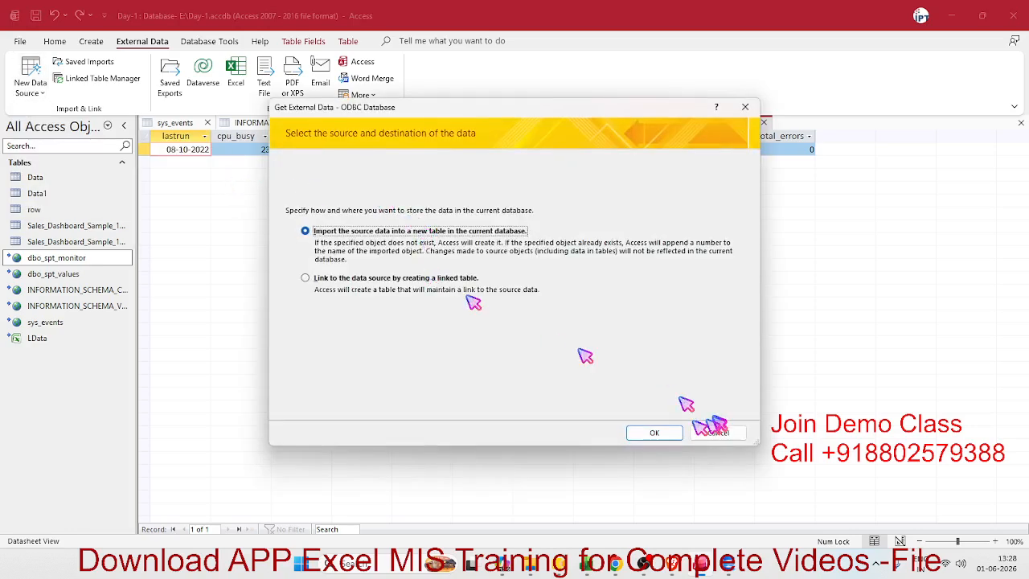
pyautogui.click(319, 279)
pyautogui.click(653, 433)
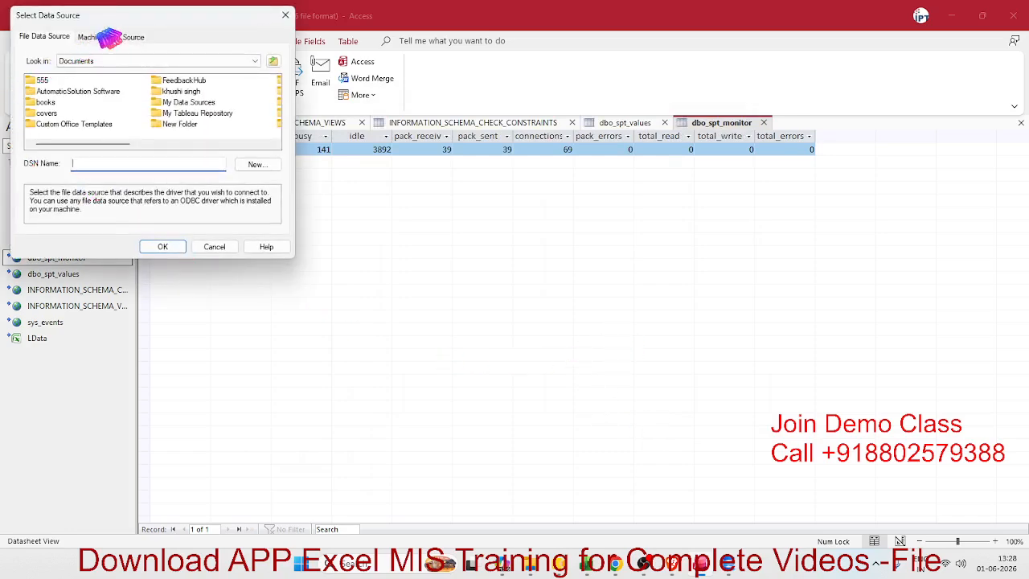
pyautogui.moveTo(105, 31); pyautogui.dragTo(486, 107)
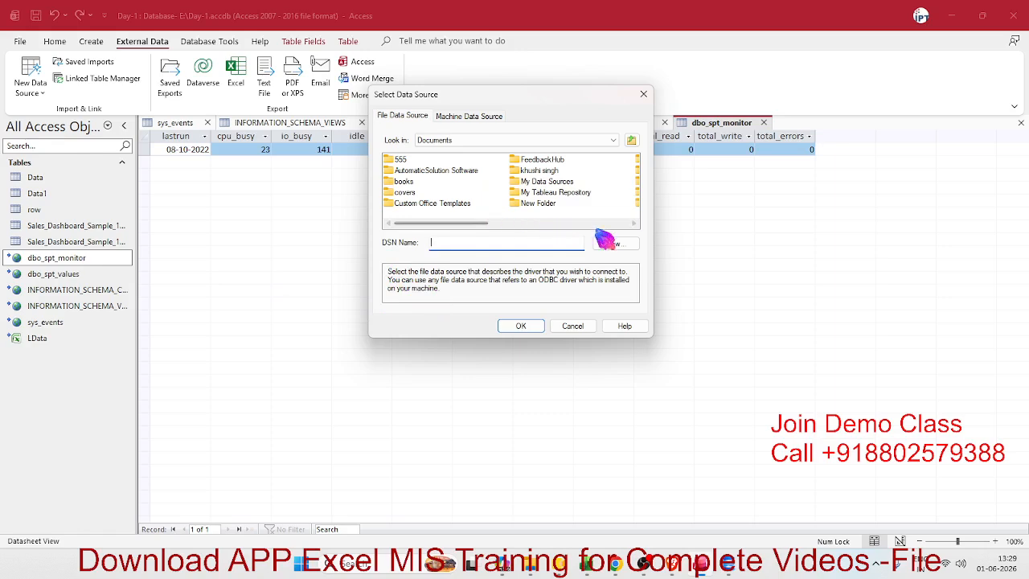
pyautogui.moveTo(458, 225); pyautogui.dragTo(601, 235)
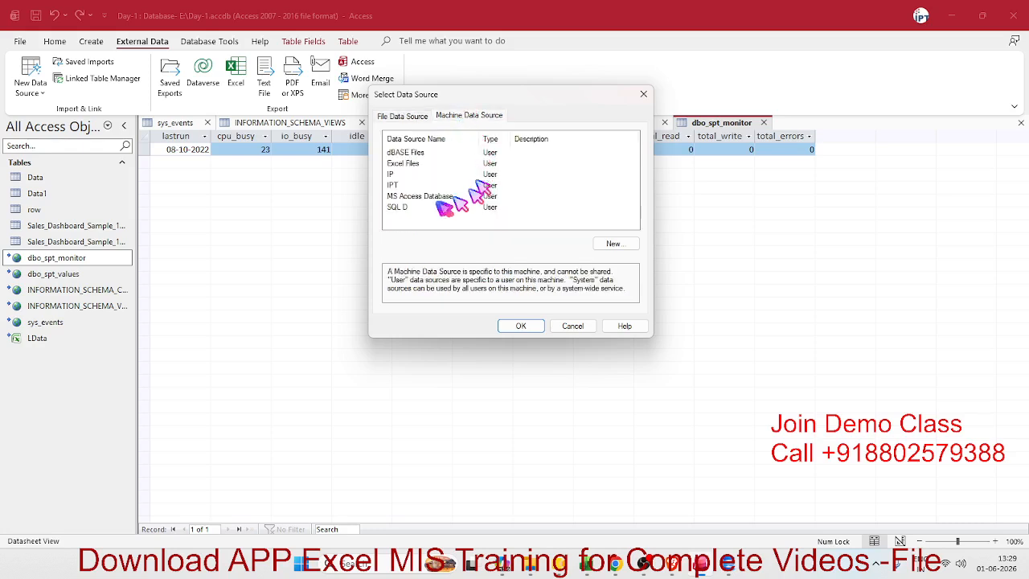
# Create a new user data source that uses the SQL Server driver.
pyautogui.click(632, 244)
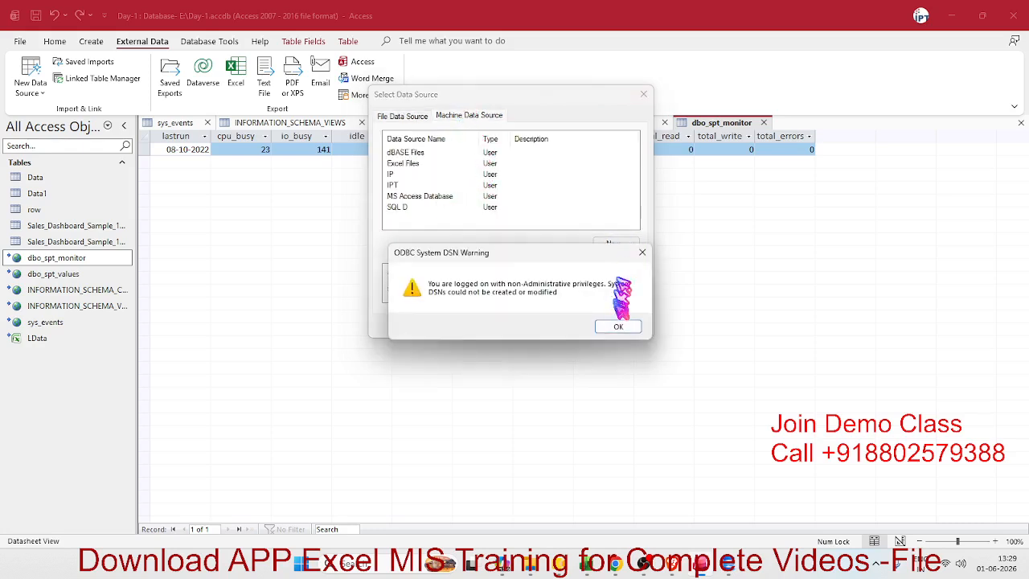
pyautogui.click(618, 327)
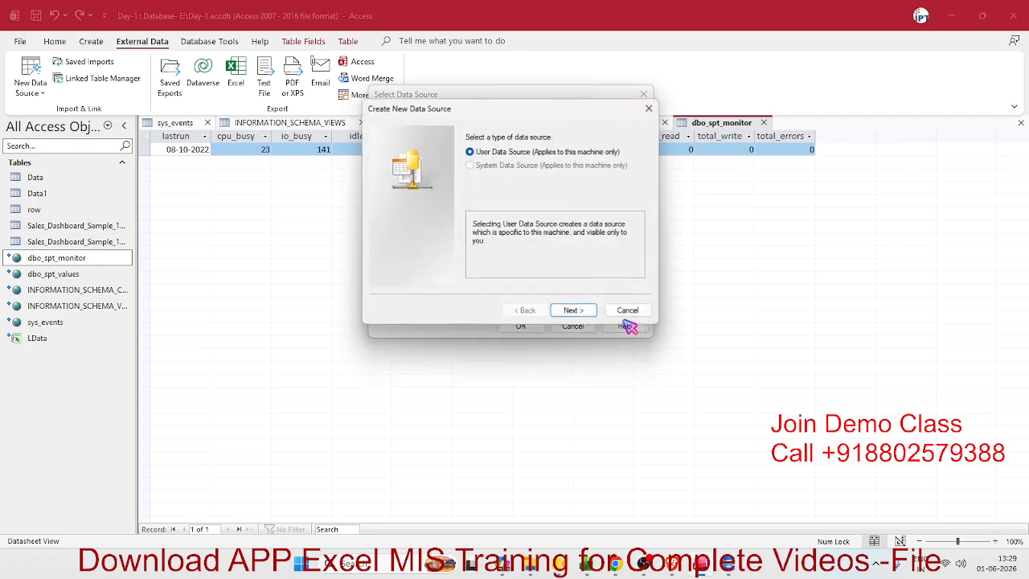
pyautogui.click(574, 310)
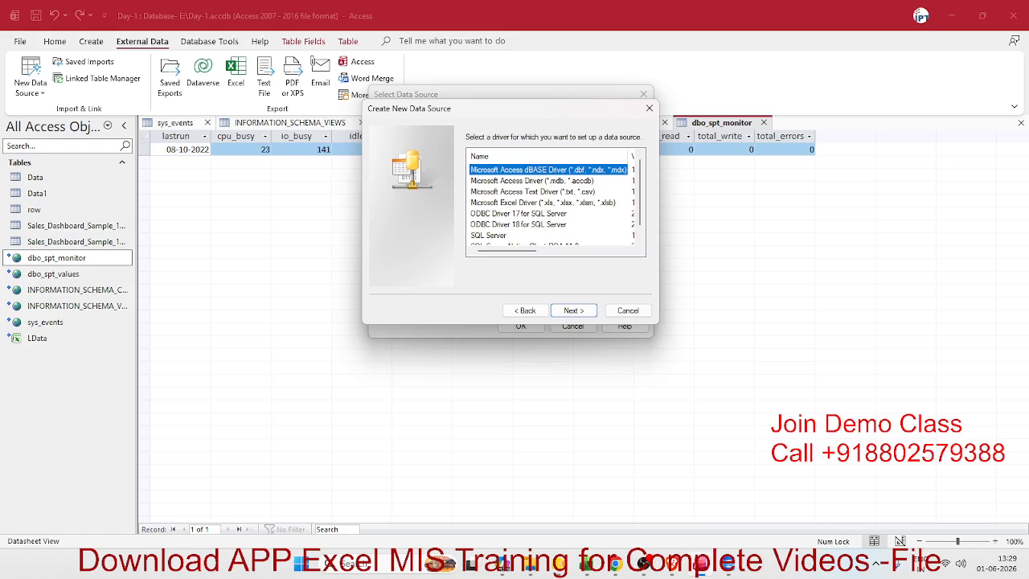
pyautogui.click(614, 563)
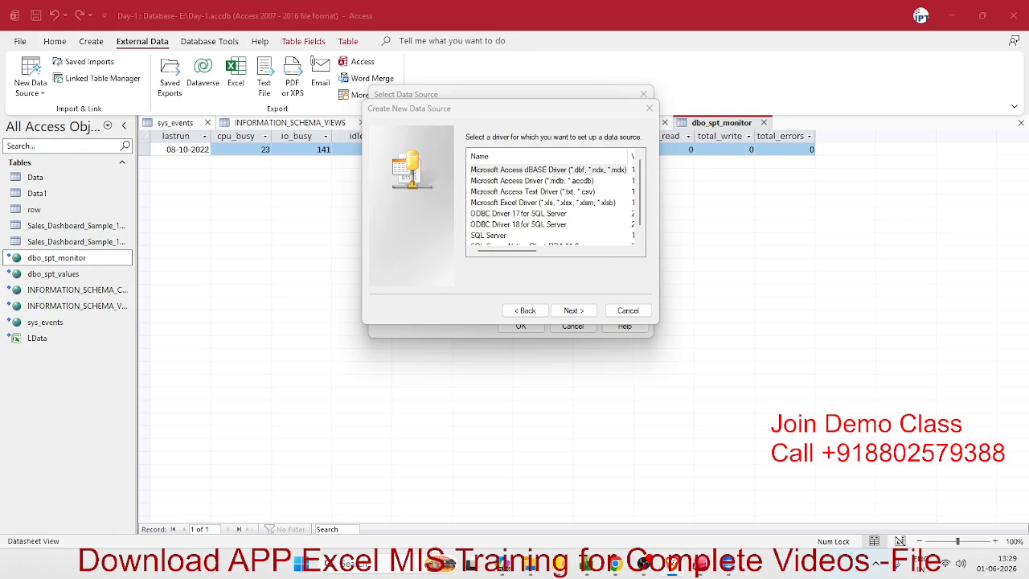
pyautogui.click(487, 235)
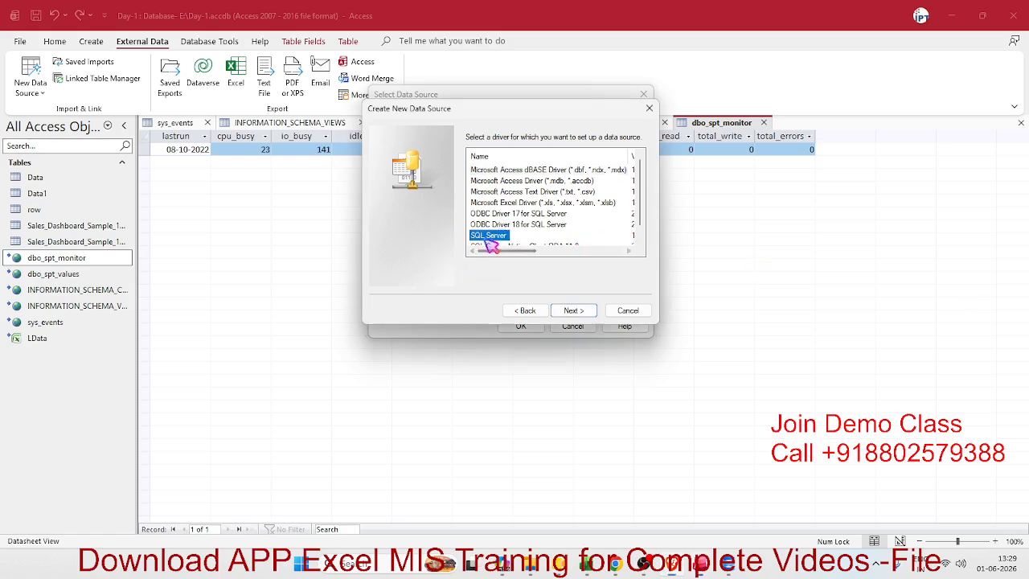
pyautogui.scroll(-1, 490, 247)
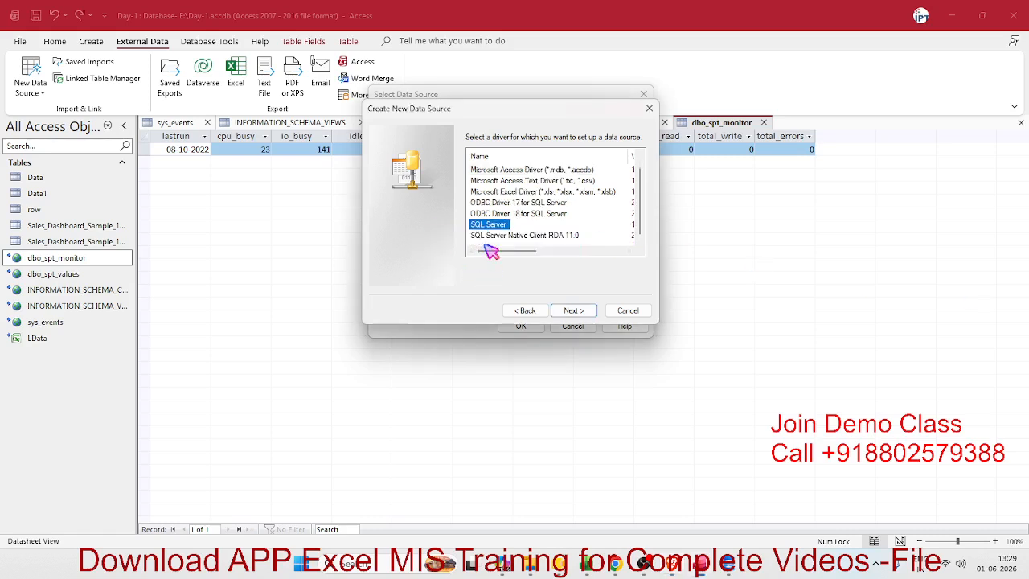
pyautogui.click(573, 312)
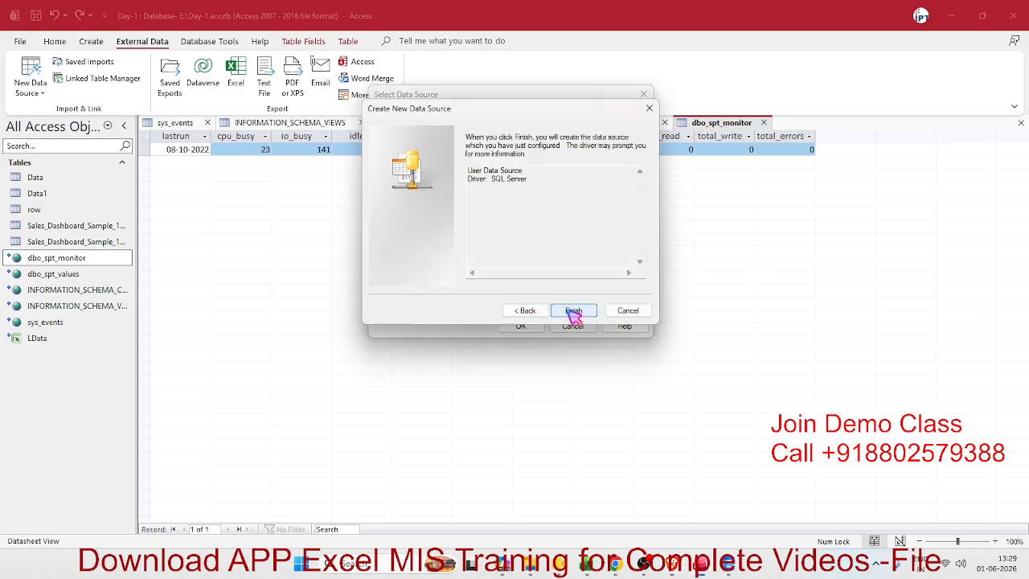
pyautogui.click(487, 181)
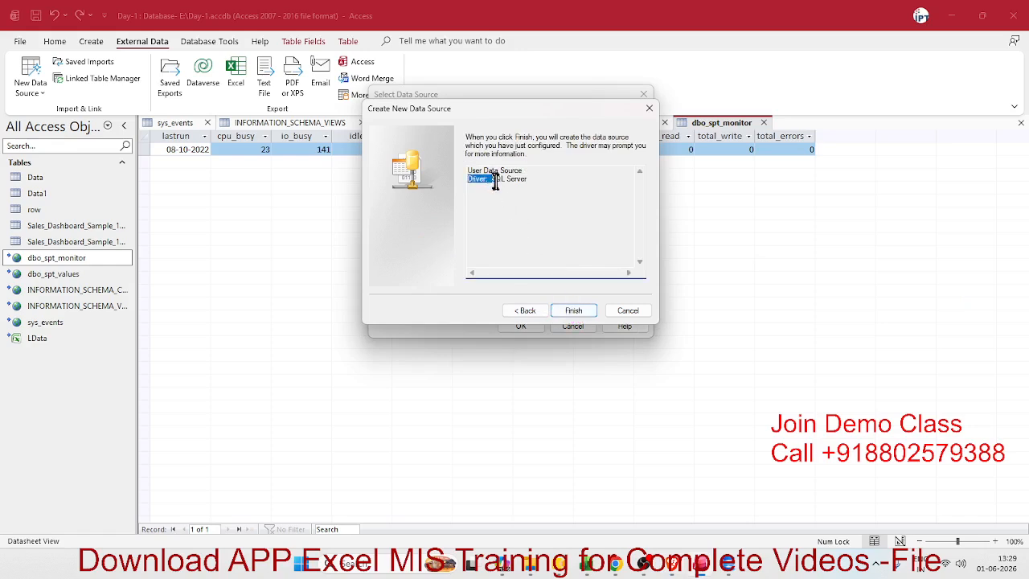
pyautogui.click(585, 313)
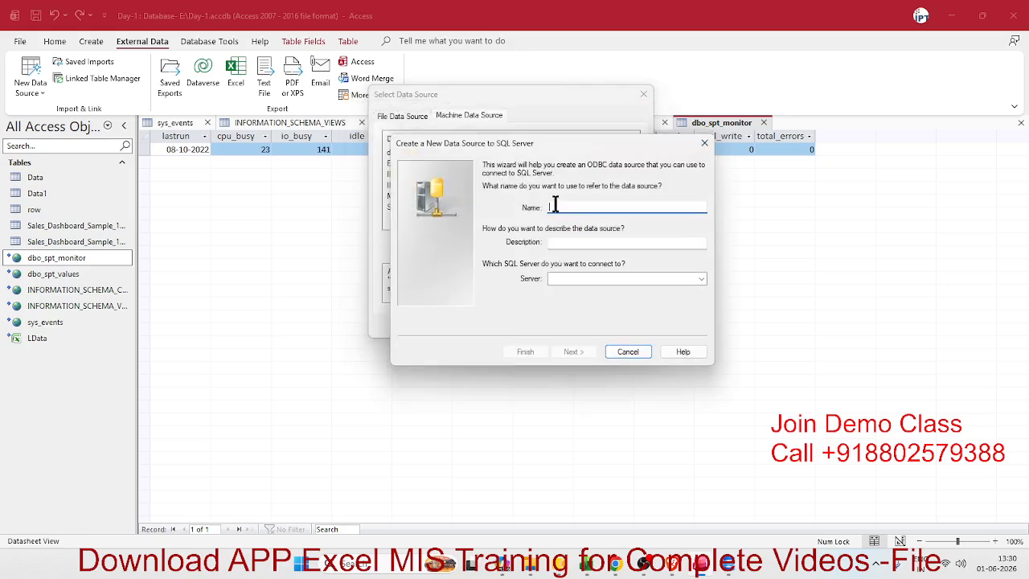
# Name the data source SQL1, leave its description empty and connect it to the server IPT\SDATA.
pyautogui.write('SL')
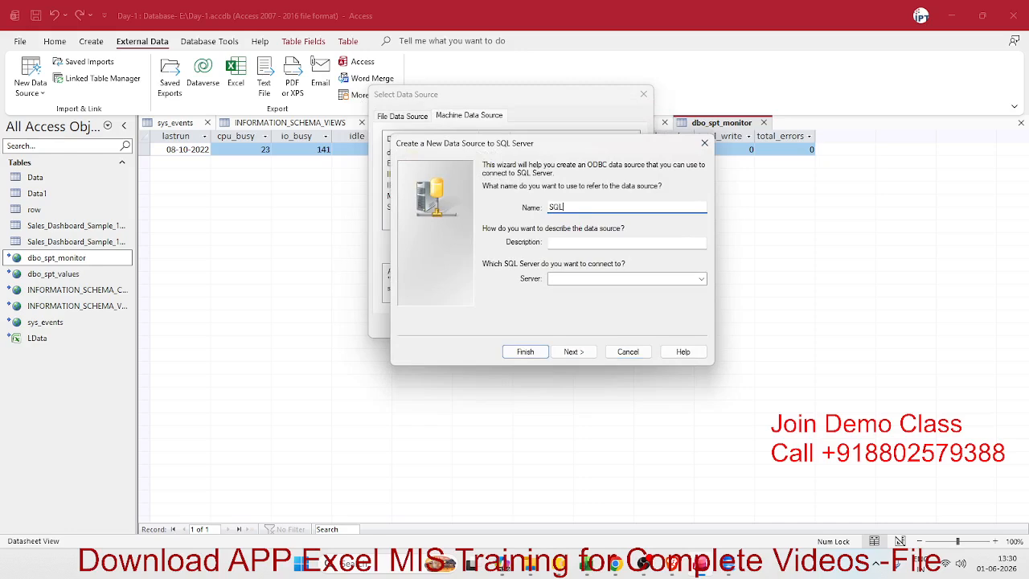
pyautogui.click(563, 242)
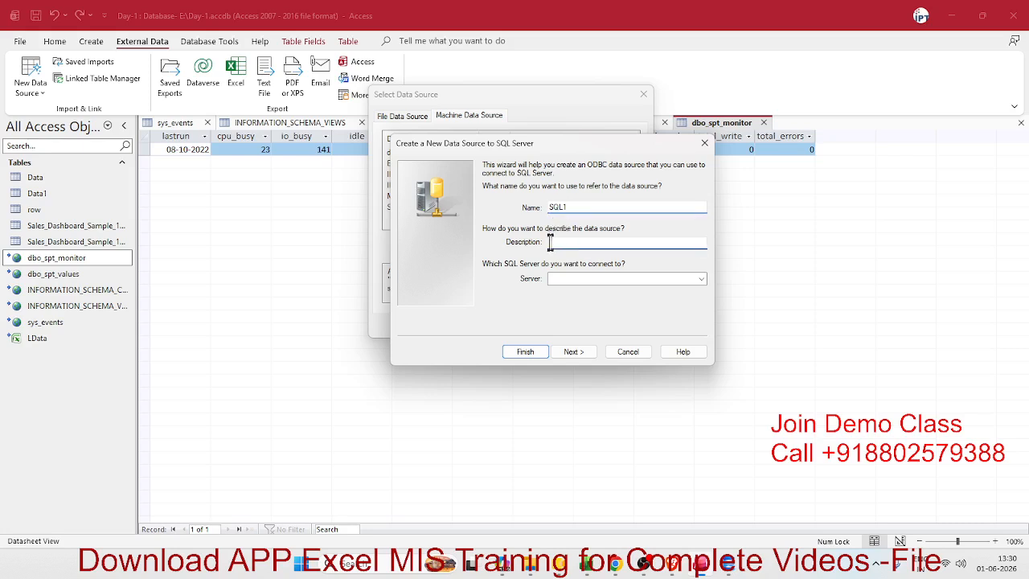
pyautogui.click(570, 279)
pyautogui.click(698, 279)
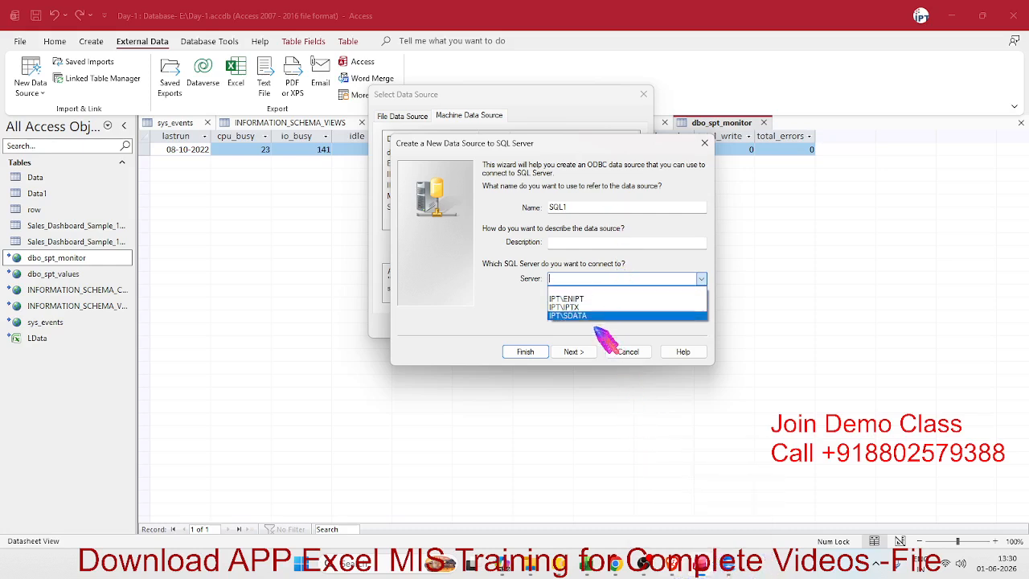
pyautogui.click(591, 318)
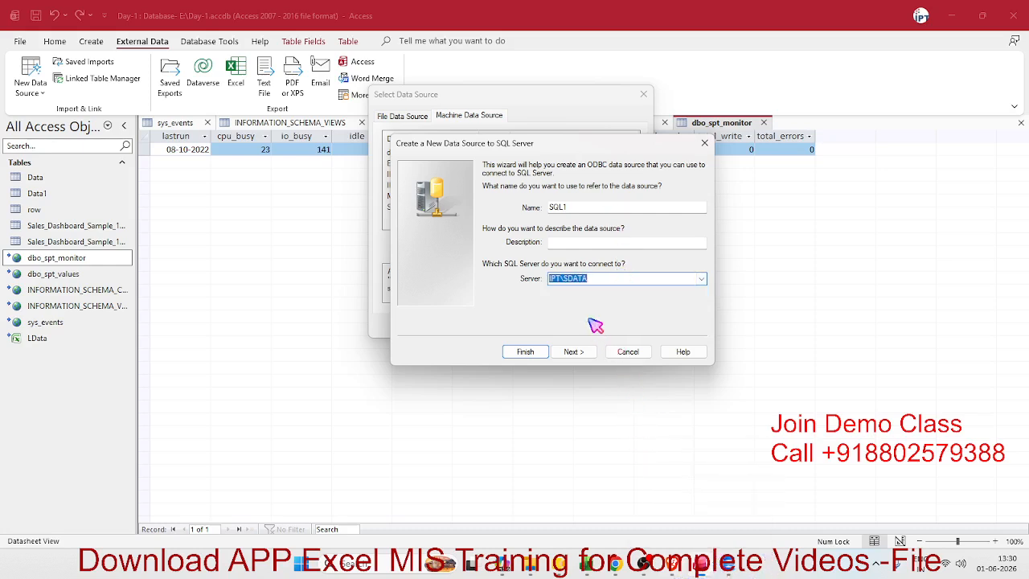
pyautogui.click(571, 352)
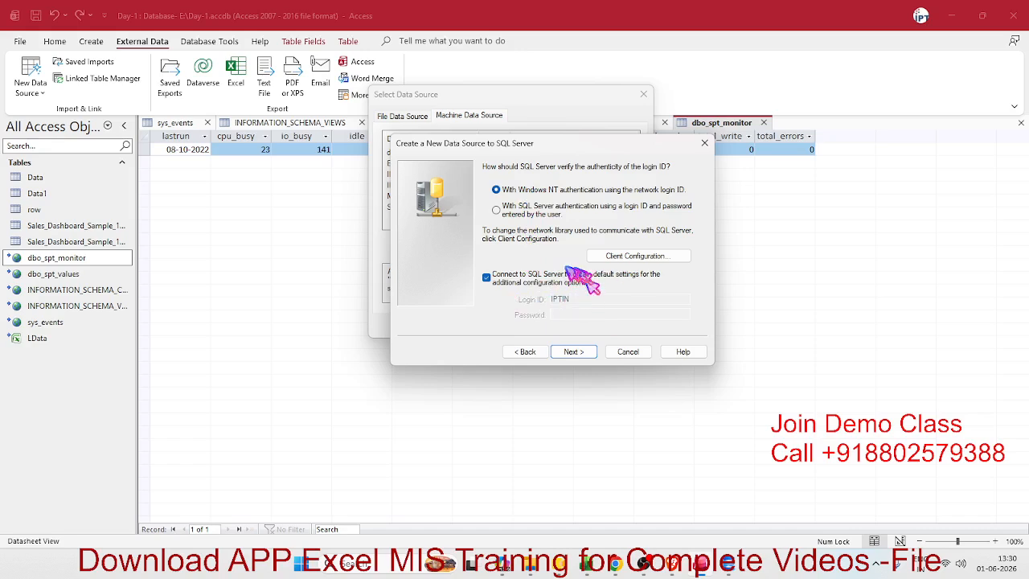
# Keep Windows NT authentication for the data source and change its default database to IPT.
pyautogui.click(589, 352)
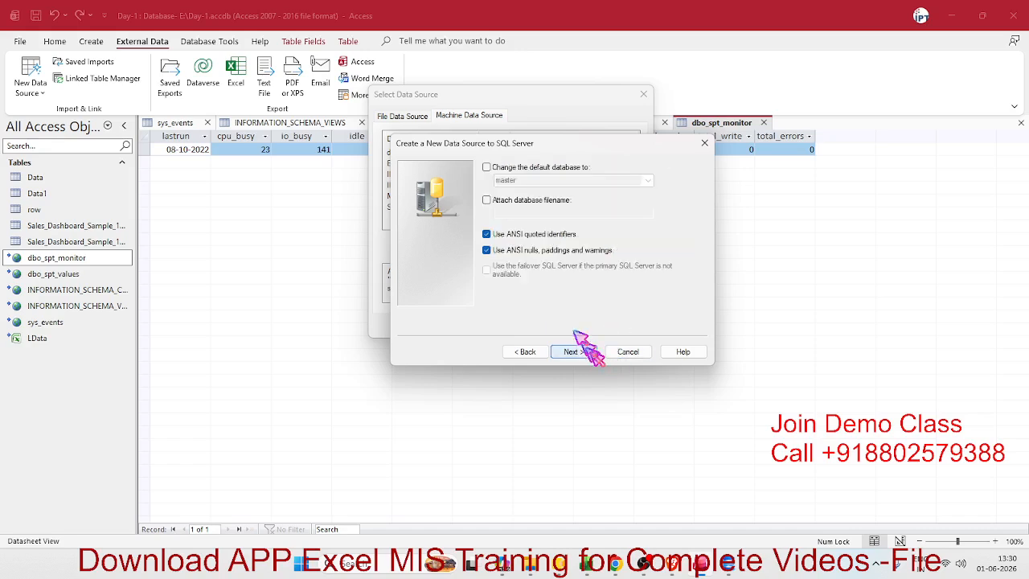
pyautogui.click(535, 175)
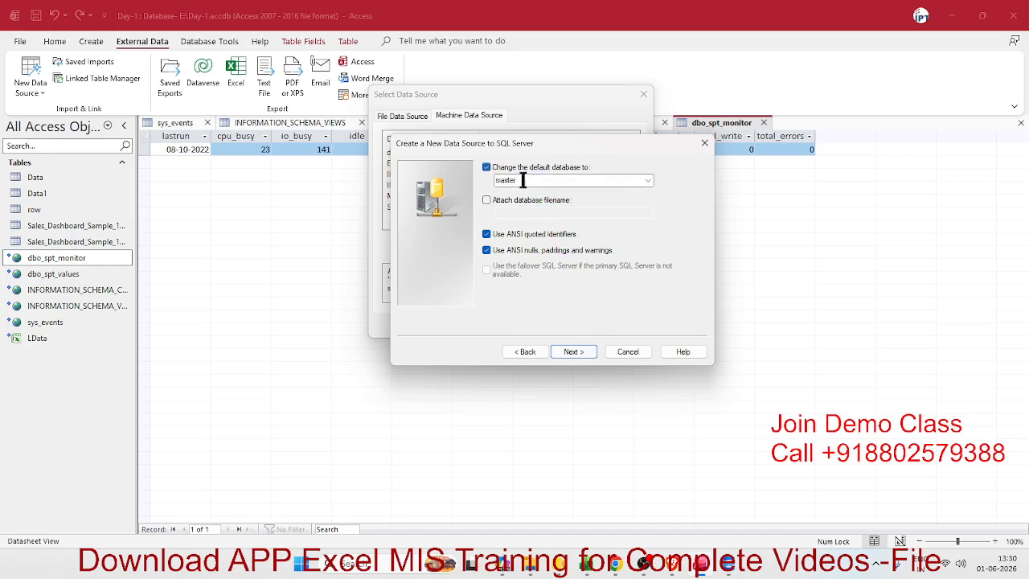
pyautogui.click(650, 182)
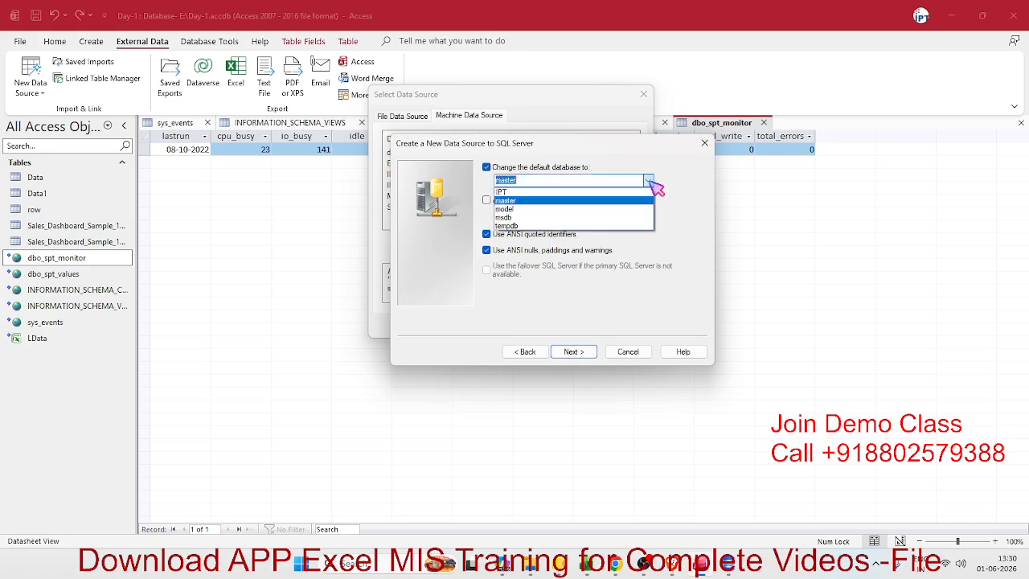
pyautogui.click(597, 191)
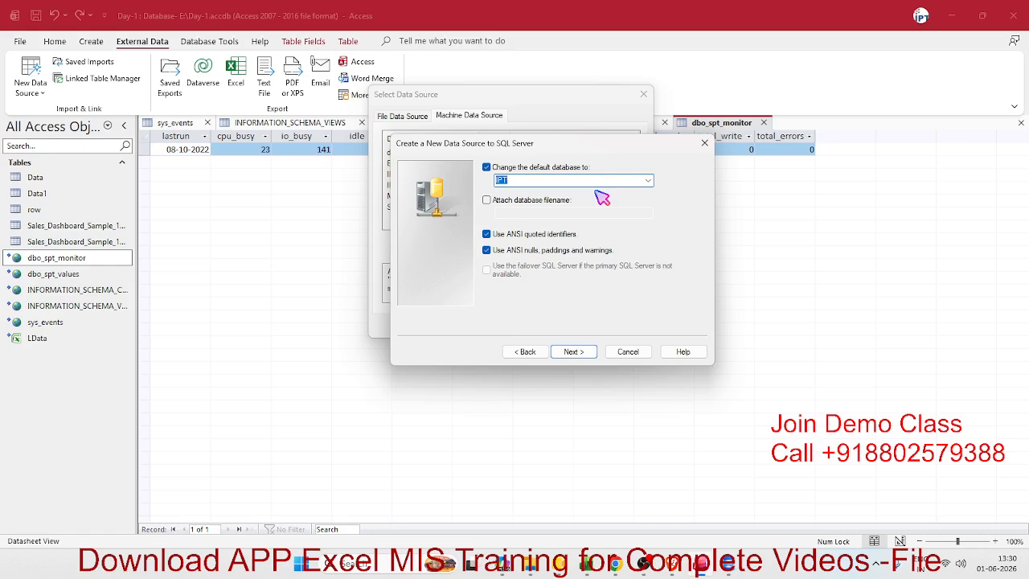
# Switch to SQL Server Management Studio, connect to IPT\SDATA, check the IPT database under Databases and return to Access.
pyautogui.click(733, 565)
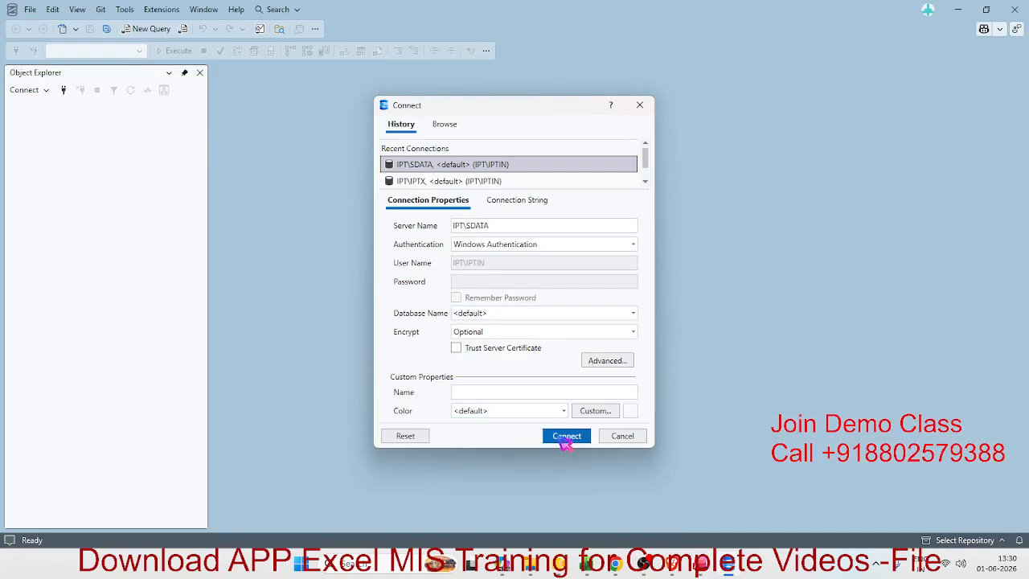
pyautogui.click(566, 437)
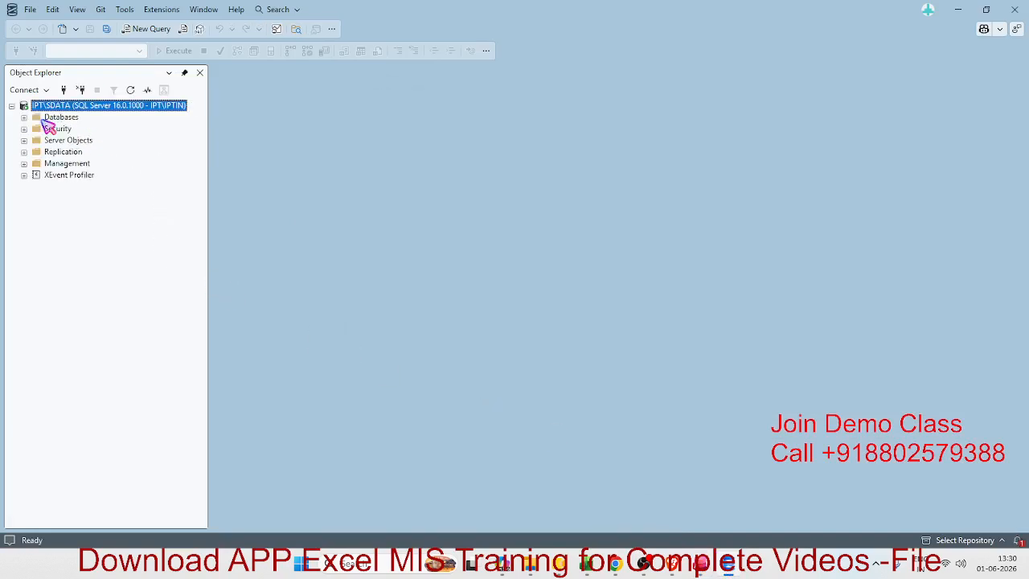
pyautogui.click(24, 118)
pyautogui.click(65, 152)
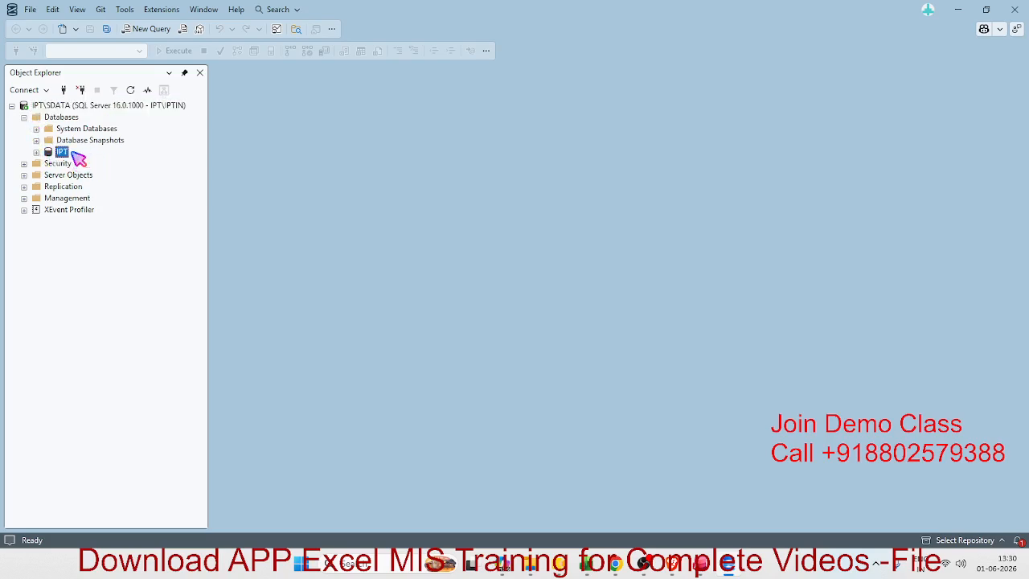
pyautogui.doubleClick(942, 12)
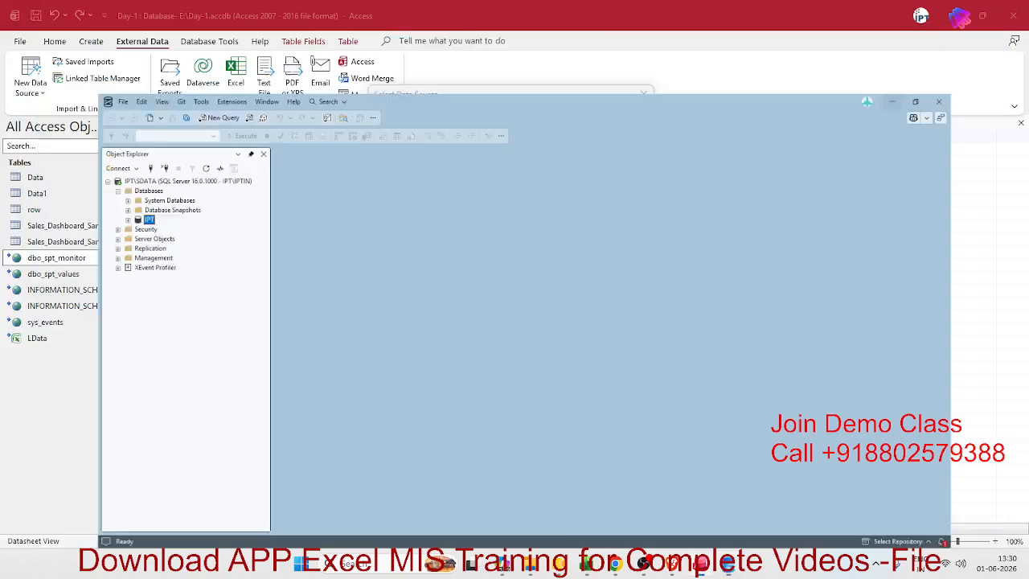
pyautogui.click(891, 101)
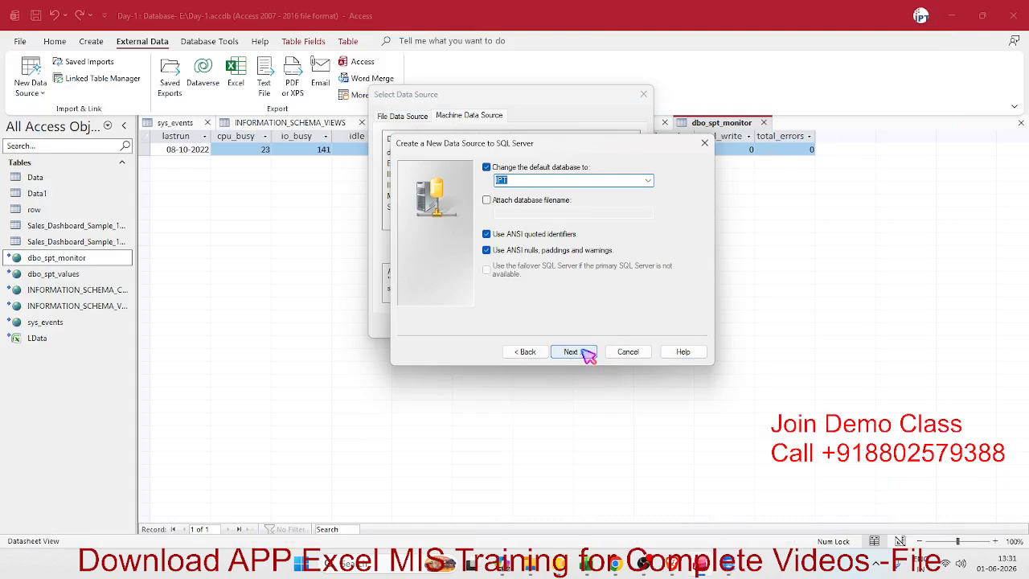
# Accept IPT as default database with the ANSI quoted identifiers and ANSI nulls, paddings and warnings options kept on.
pyautogui.click(572, 351)
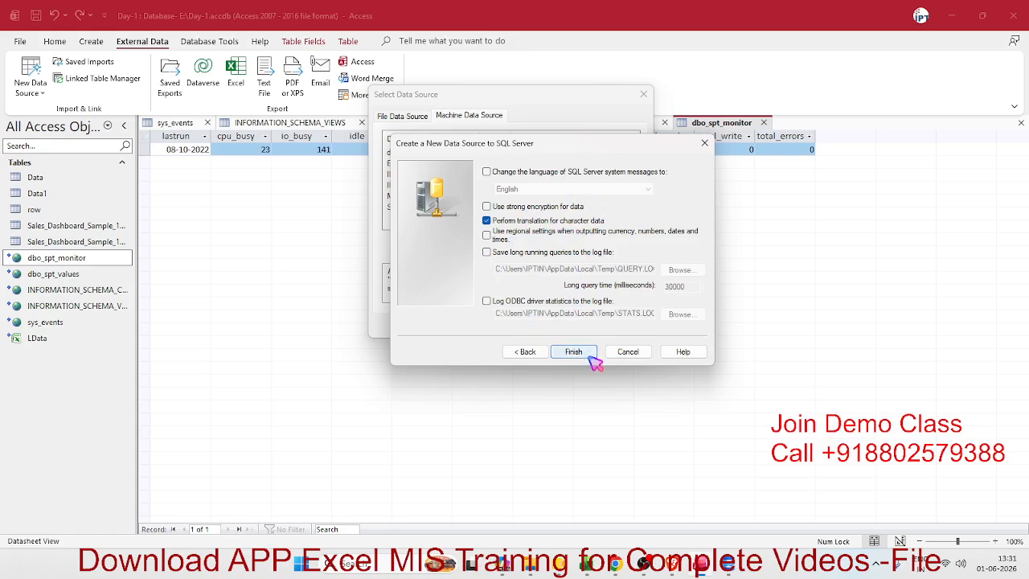
pyautogui.click(515, 255)
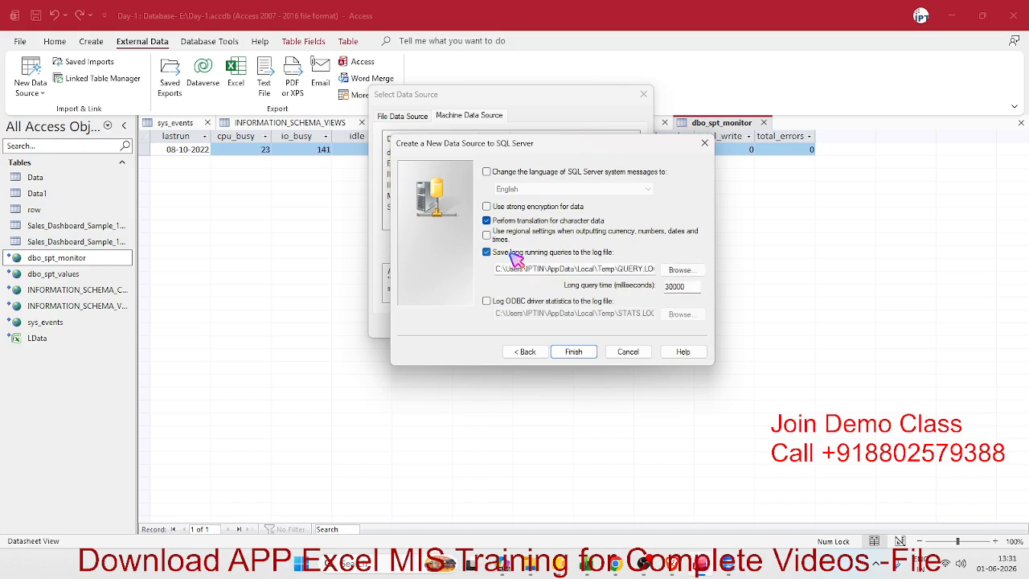
pyautogui.doubleClick(635, 269)
pyautogui.moveTo(652, 269); pyautogui.dragTo(712, 270)
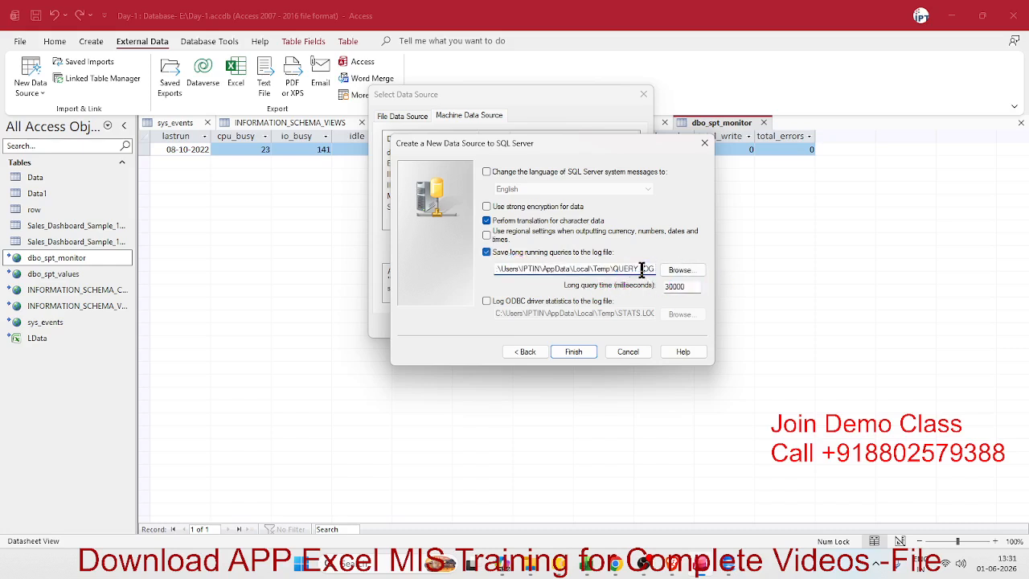
pyautogui.click(557, 254)
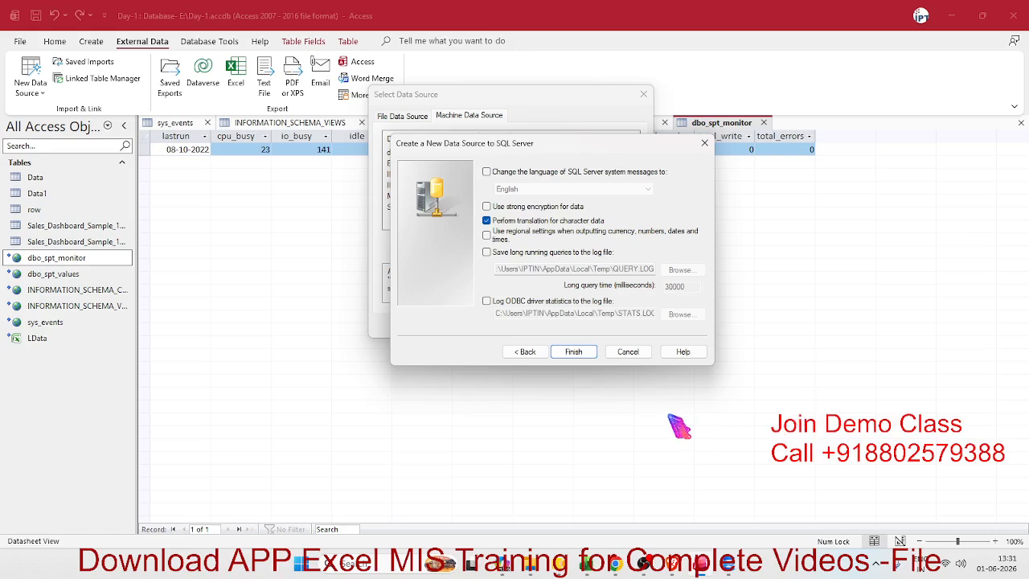
# Finish setting up the SQL1 data source with the default options, test its connection and accept the configuration.
pyautogui.click(586, 359)
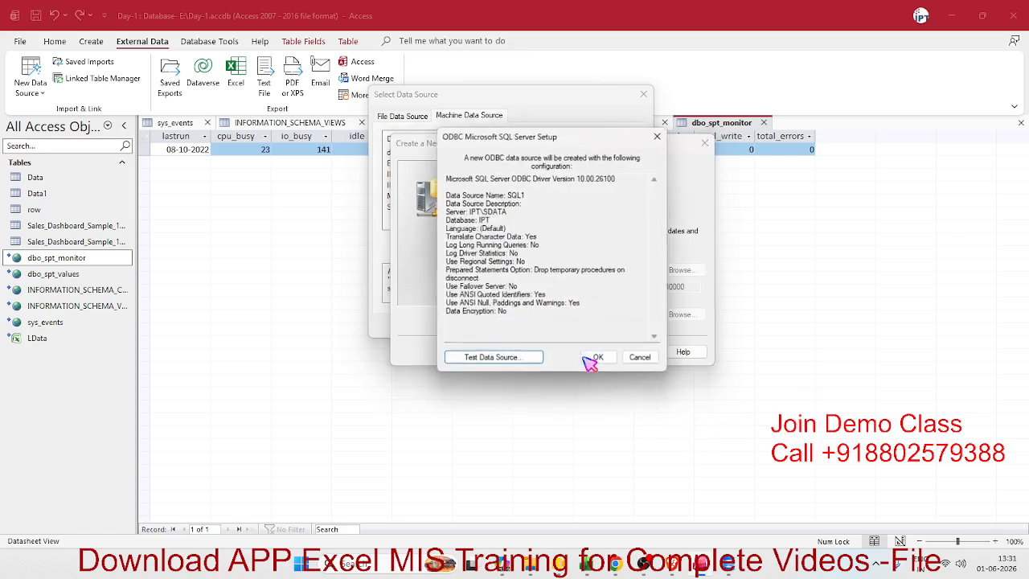
pyautogui.click(533, 360)
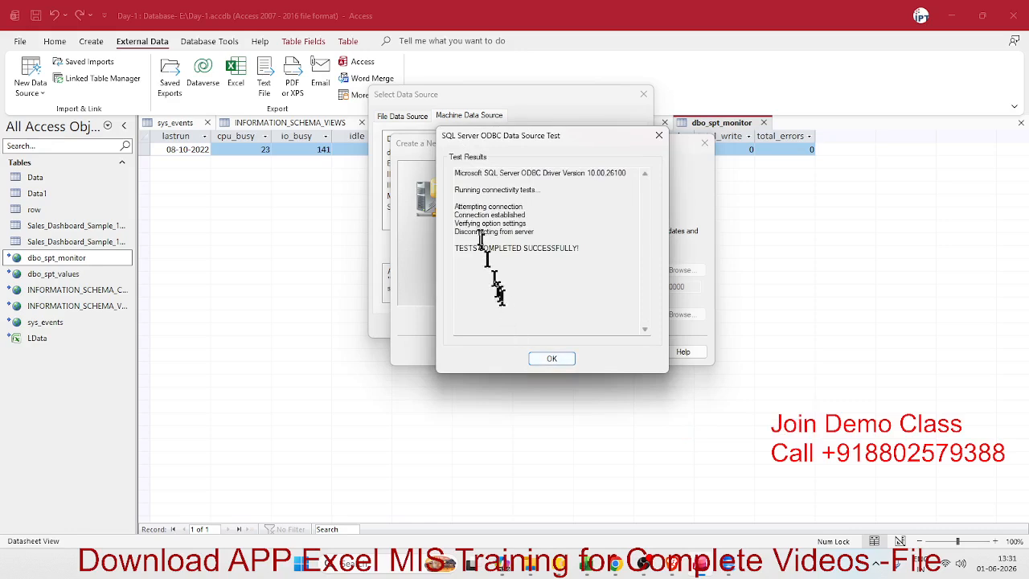
pyautogui.click(552, 359)
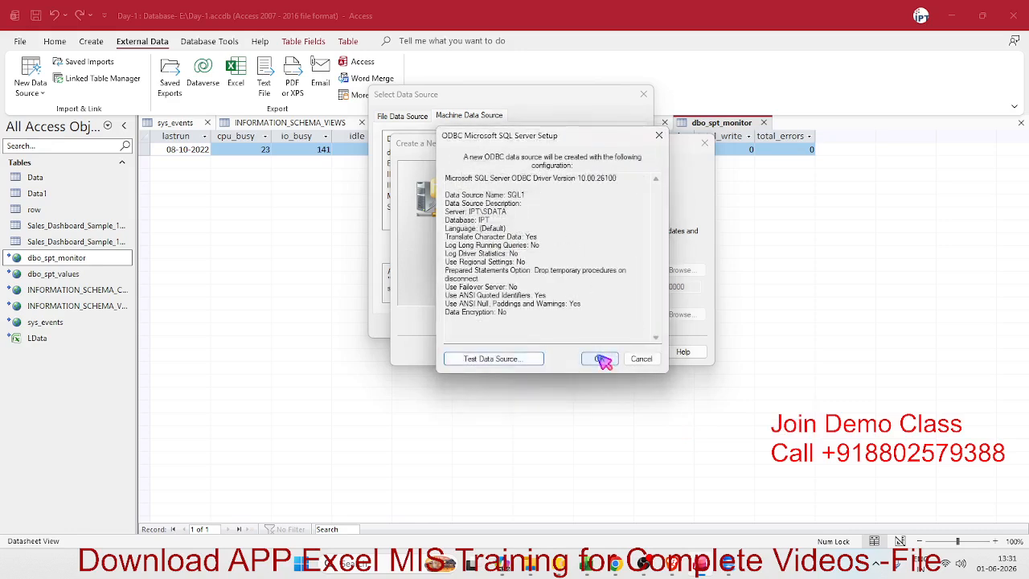
pyautogui.click(600, 358)
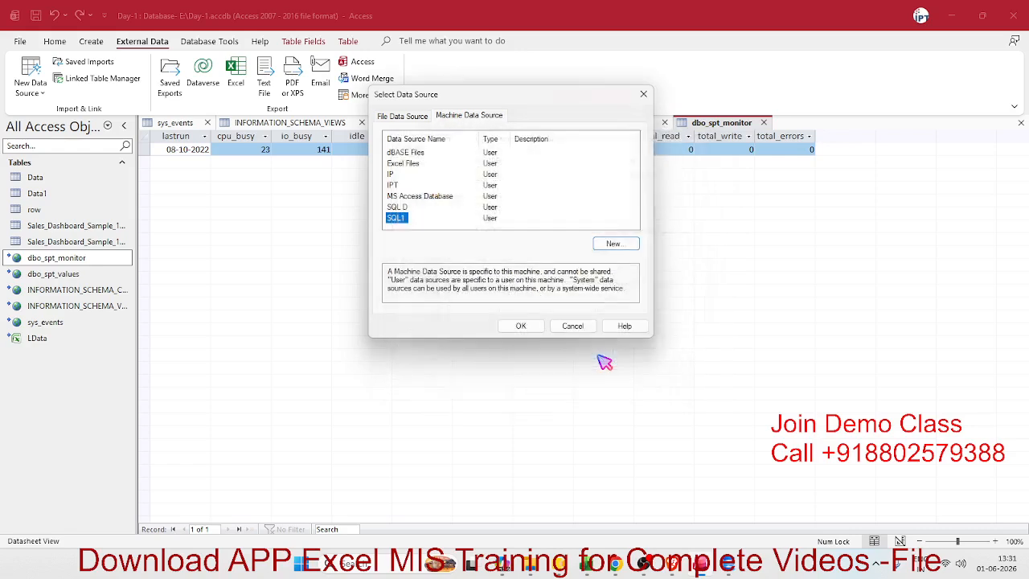
# Use the SQL1 data source for linking and look through its list of linkable tables.
pyautogui.click(521, 326)
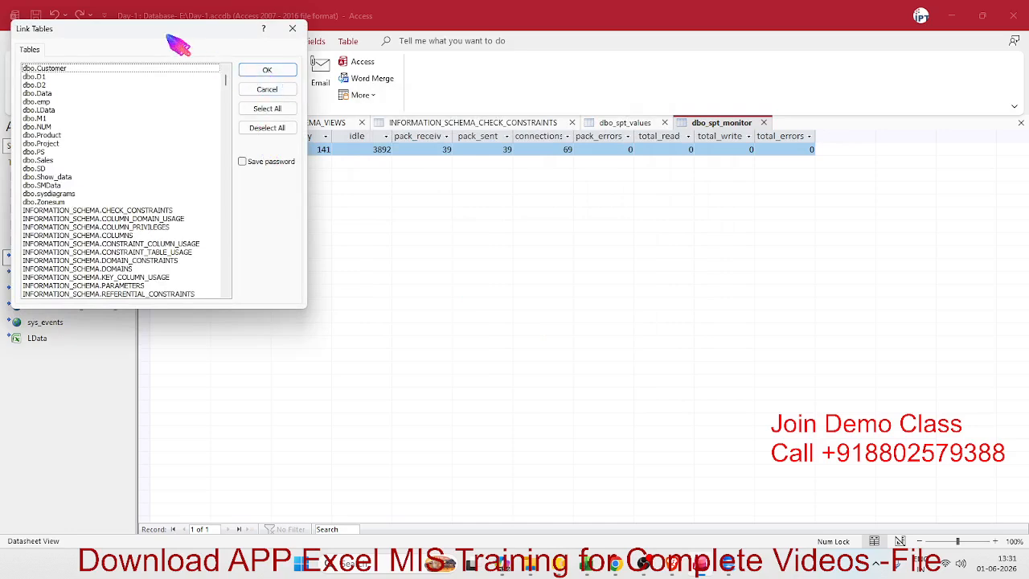
pyautogui.moveTo(172, 39); pyautogui.dragTo(603, 105)
pyautogui.scroll(-10, 519, 265)
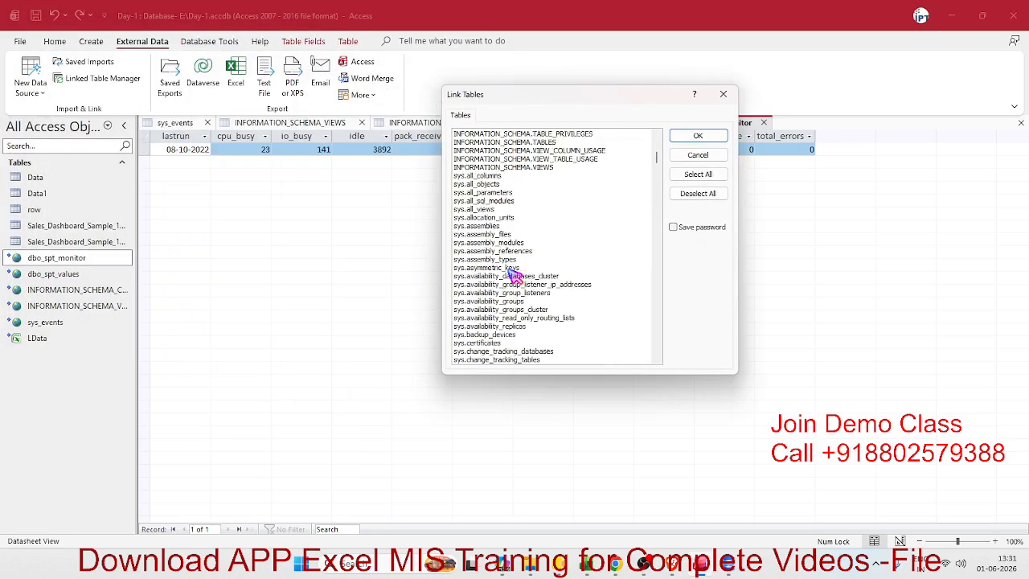
pyautogui.scroll(10, 523, 266)
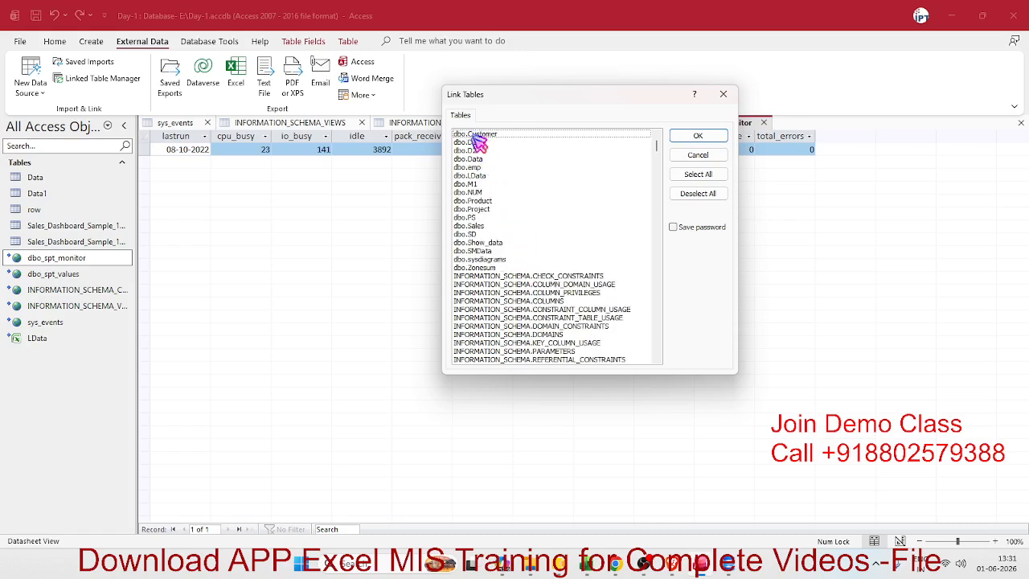
# Switch to SQL Server Management Studio, expand the Tables folder of the IPT database to compare its tables, and return to Access.
pyautogui.click(727, 563)
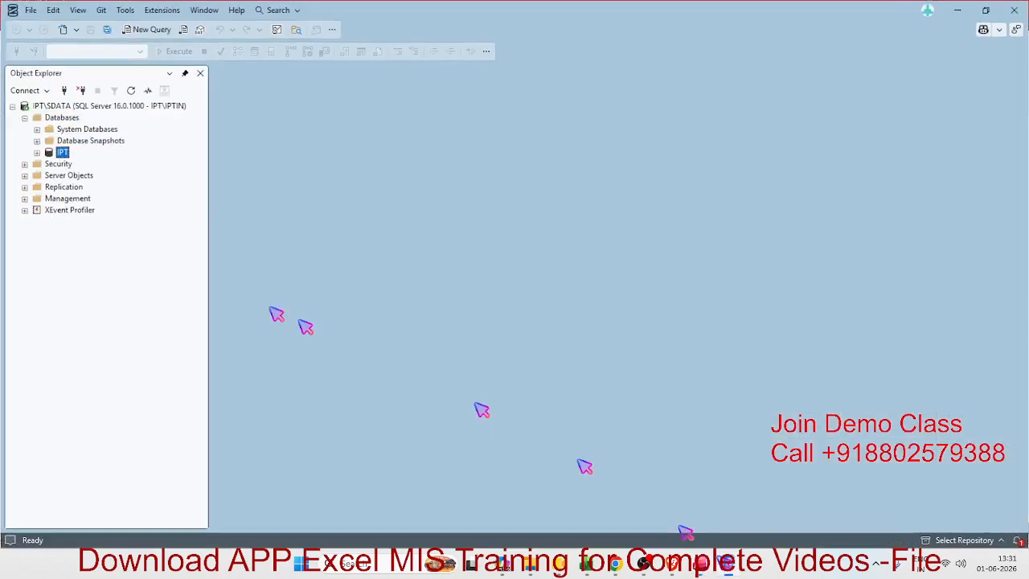
pyautogui.click(37, 152)
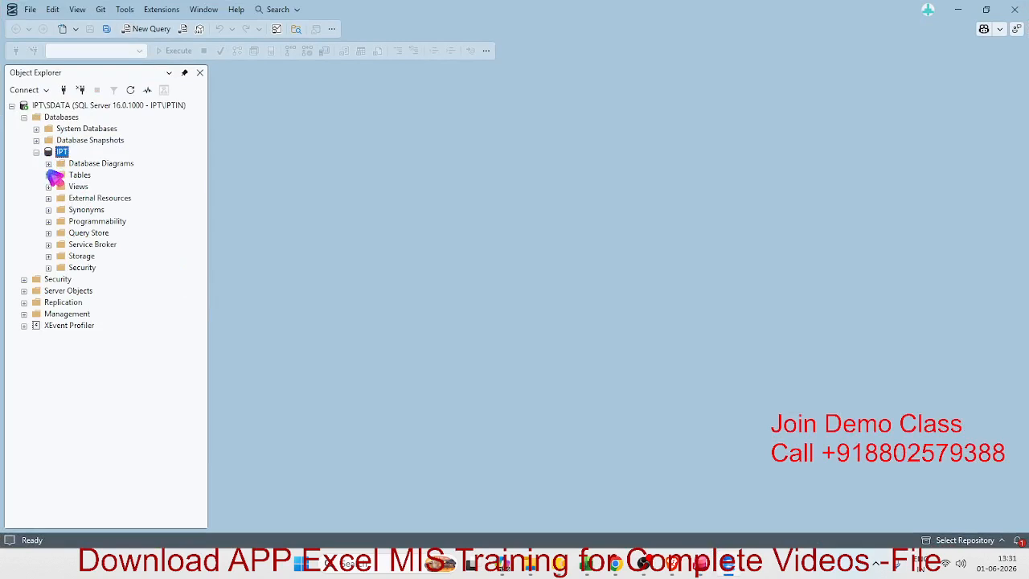
pyautogui.click(48, 174)
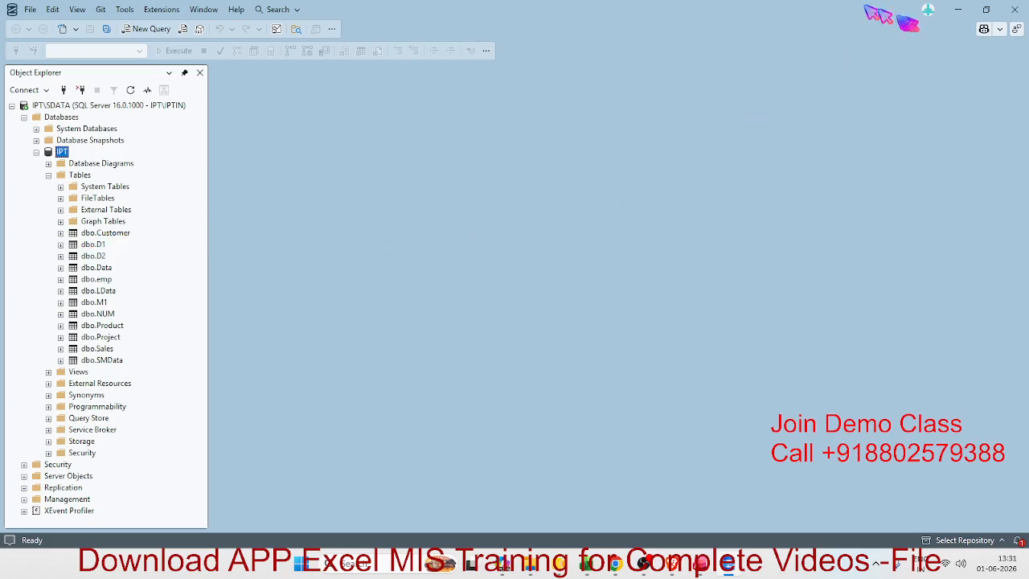
pyautogui.click(959, 10)
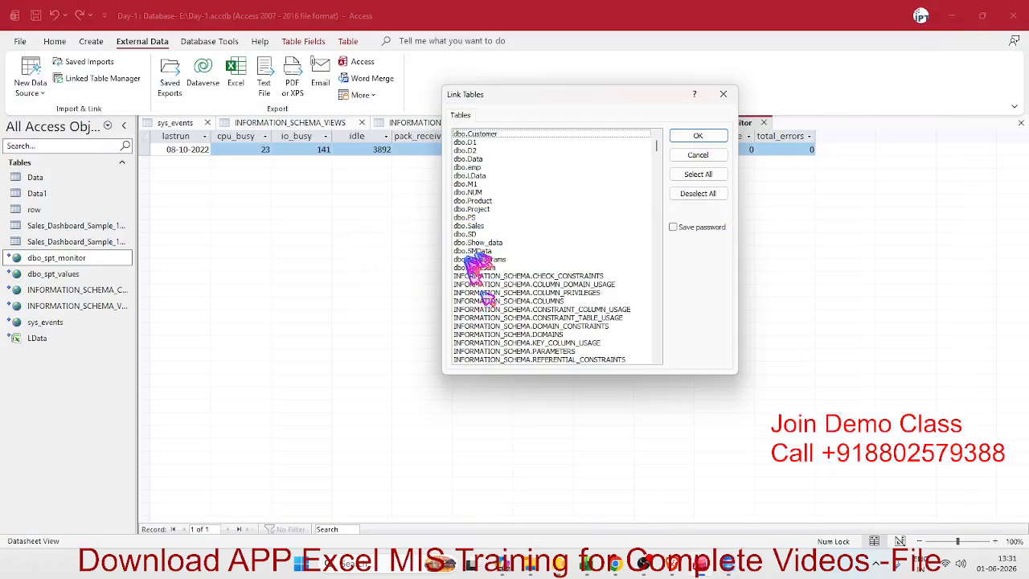
# Select the dbo.emp table in the list of tables to link.
pyautogui.scroll(-3, 514, 260)
pyautogui.scroll(3, 523, 257)
pyautogui.click(487, 167)
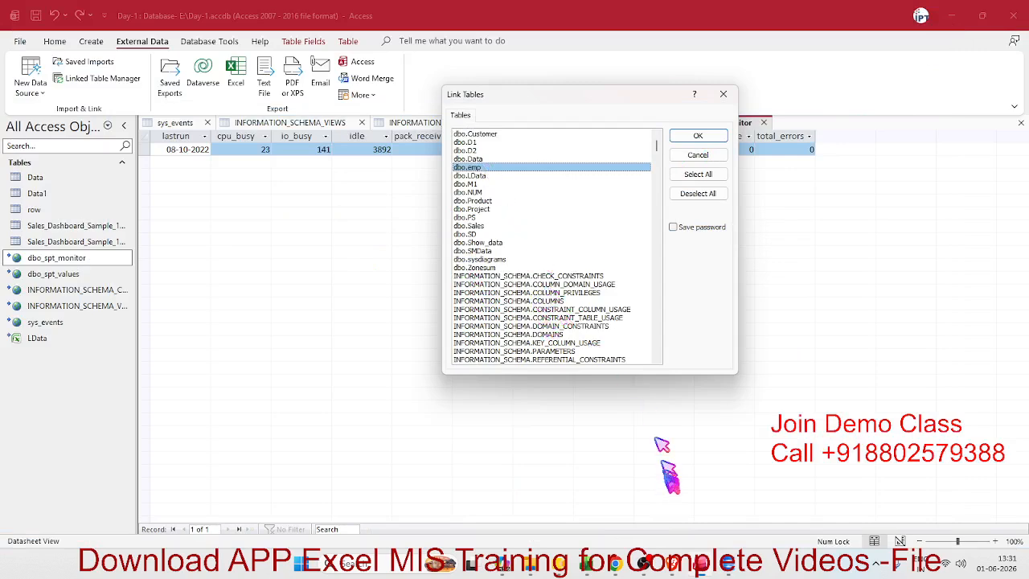
# Switch to SQL Server Management Studio and examine Replication and IPT's Programmability folder, including Assemblies and Database Triggers.
pyautogui.click(728, 567)
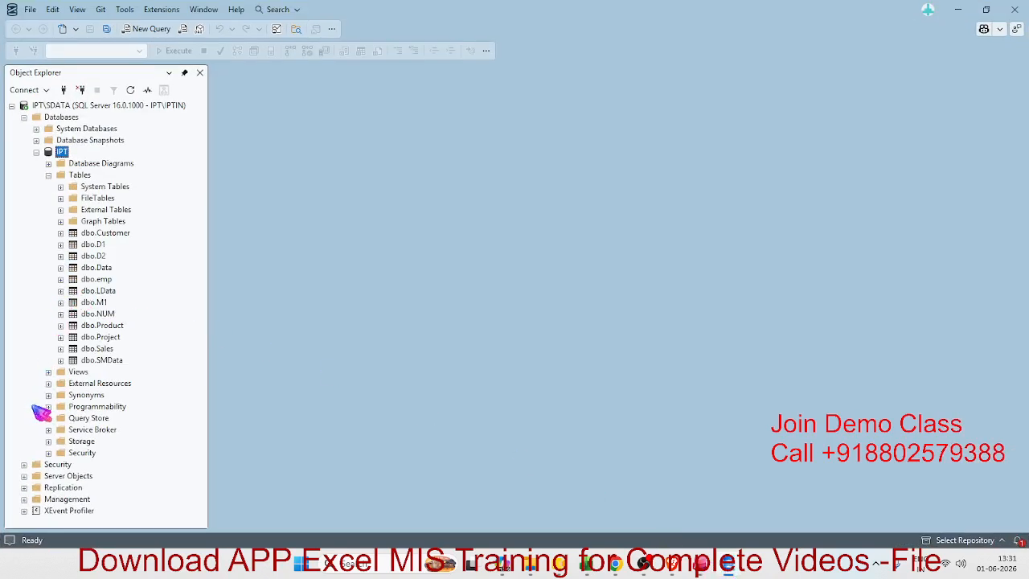
pyautogui.click(24, 487)
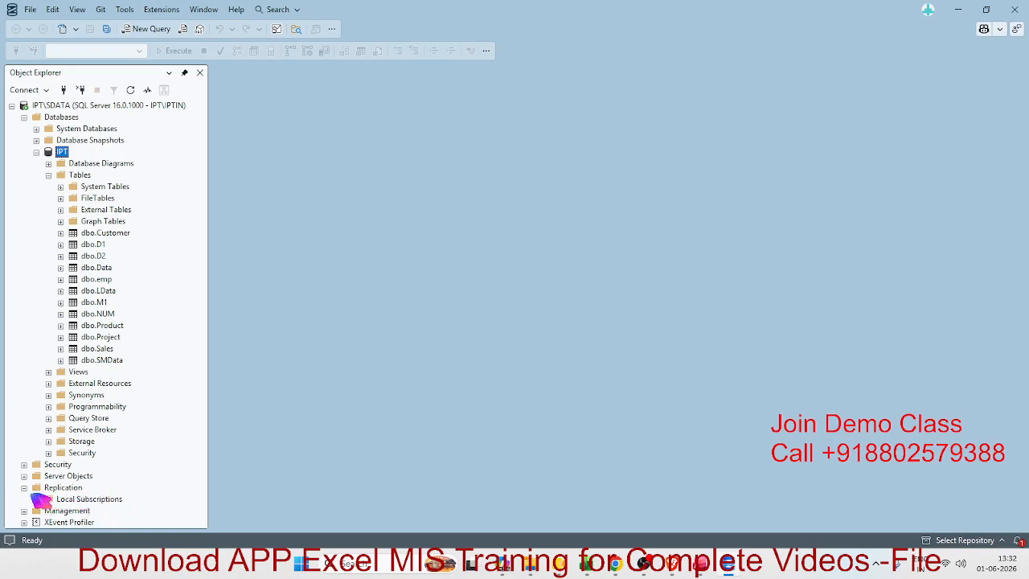
pyautogui.click(48, 407)
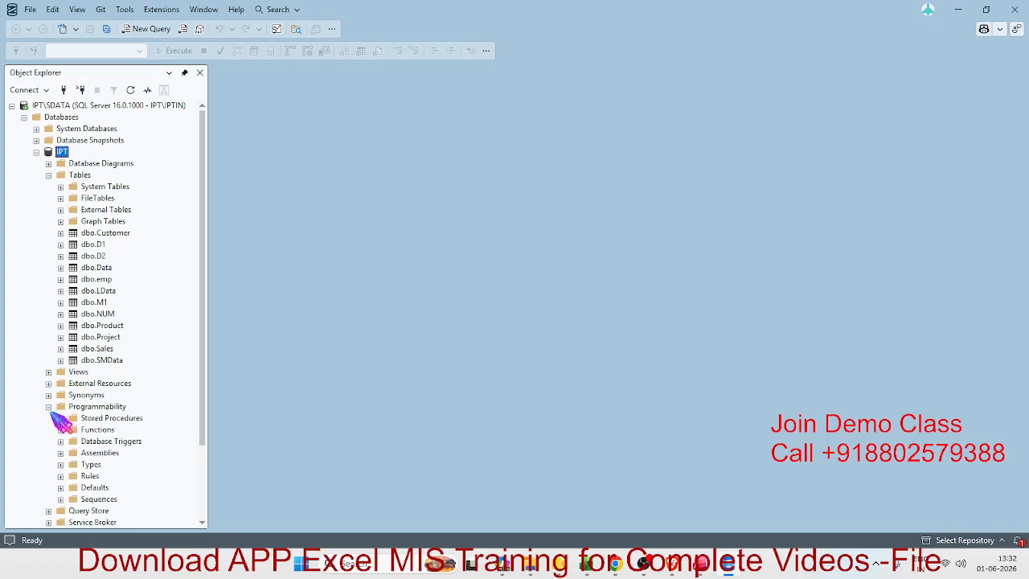
pyautogui.click(60, 453)
pyautogui.click(93, 465)
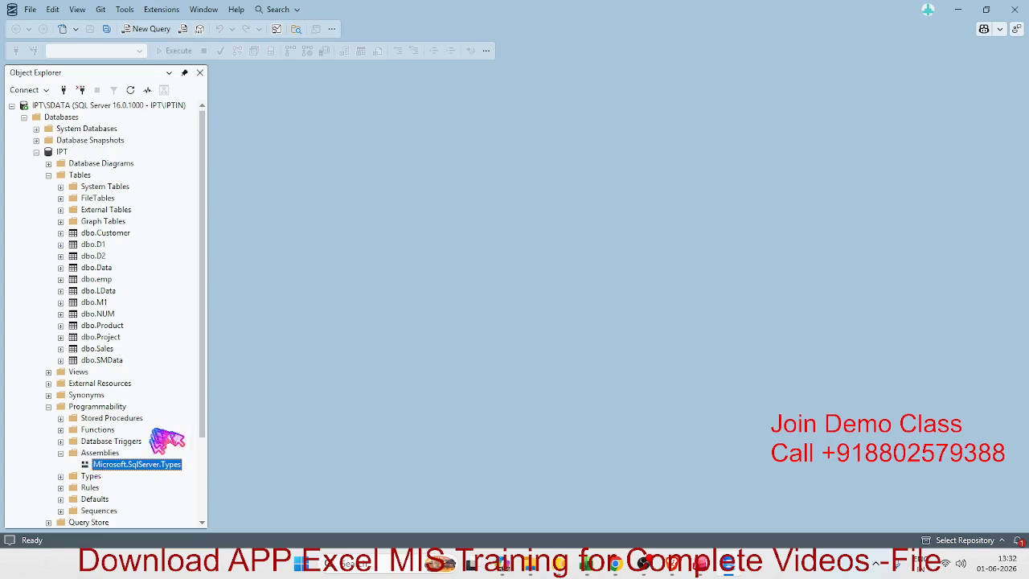
pyautogui.scroll(-2, 161, 443)
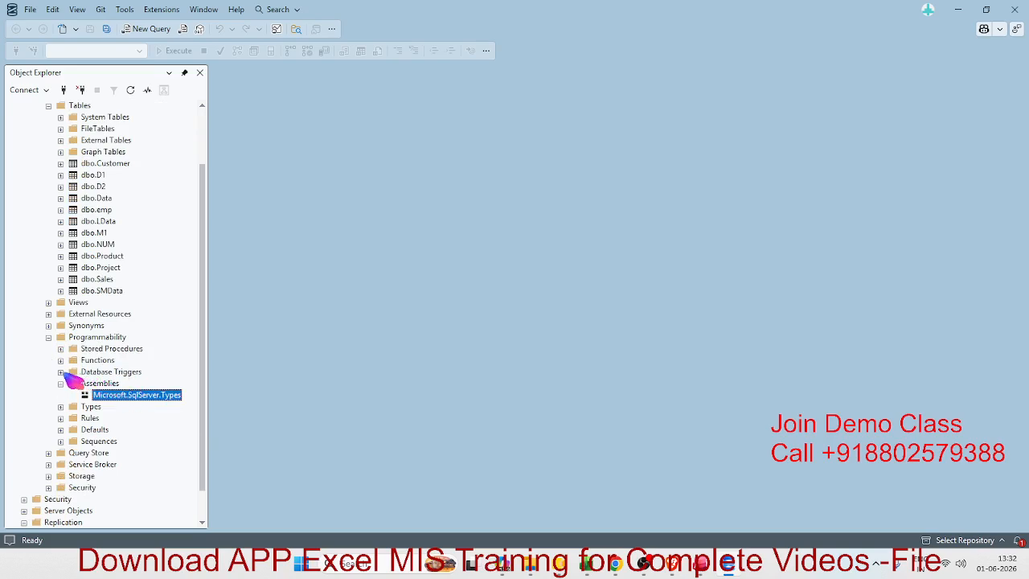
pyautogui.click(85, 374)
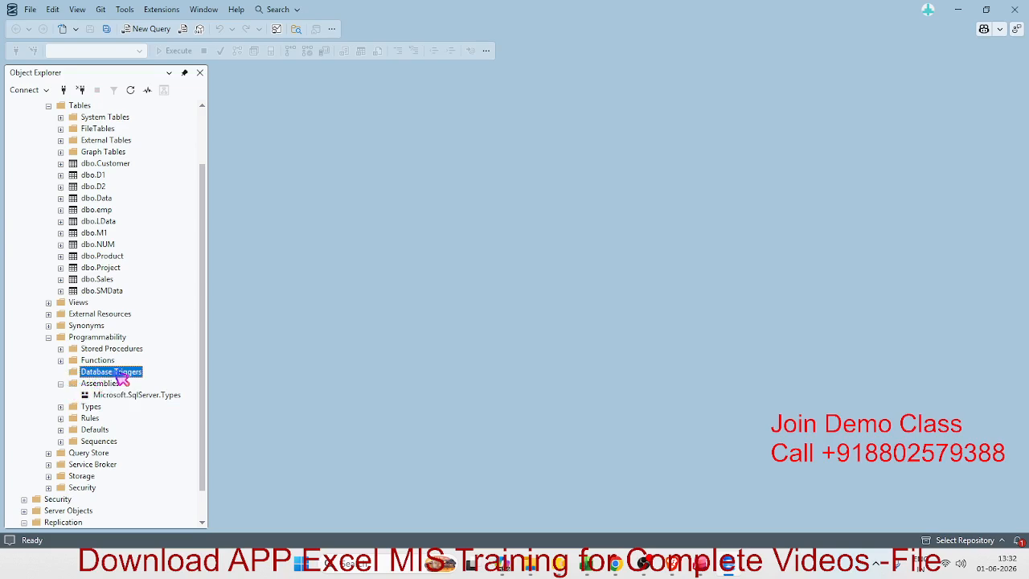
# List the stored procedures of the IPT database and examine the parameters of dbo.DT.
pyautogui.click(60, 348)
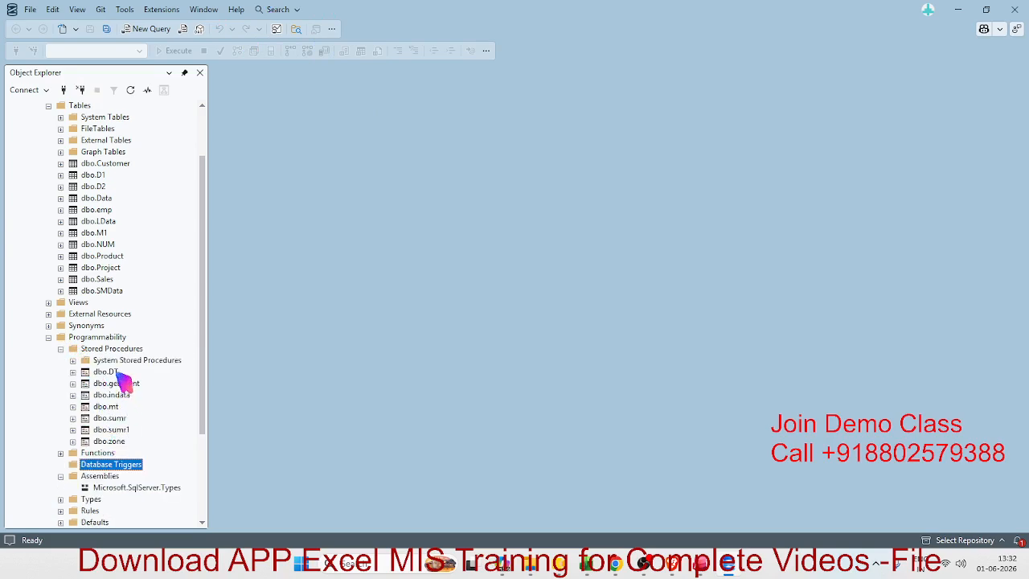
pyautogui.click(112, 372)
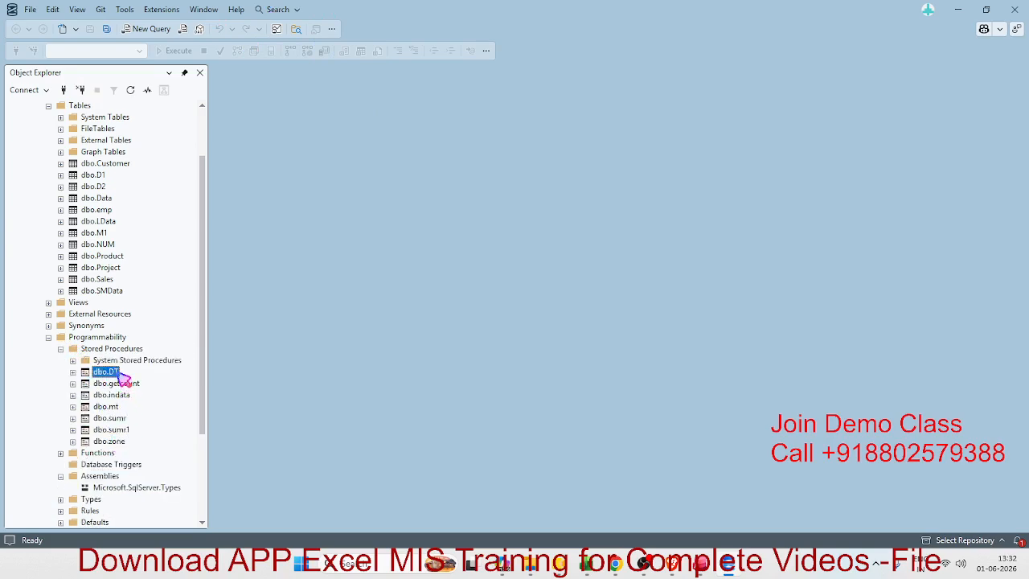
pyautogui.doubleClick(113, 372)
pyautogui.doubleClick(121, 374)
pyautogui.doubleClick(111, 374)
pyautogui.doubleClick(121, 384)
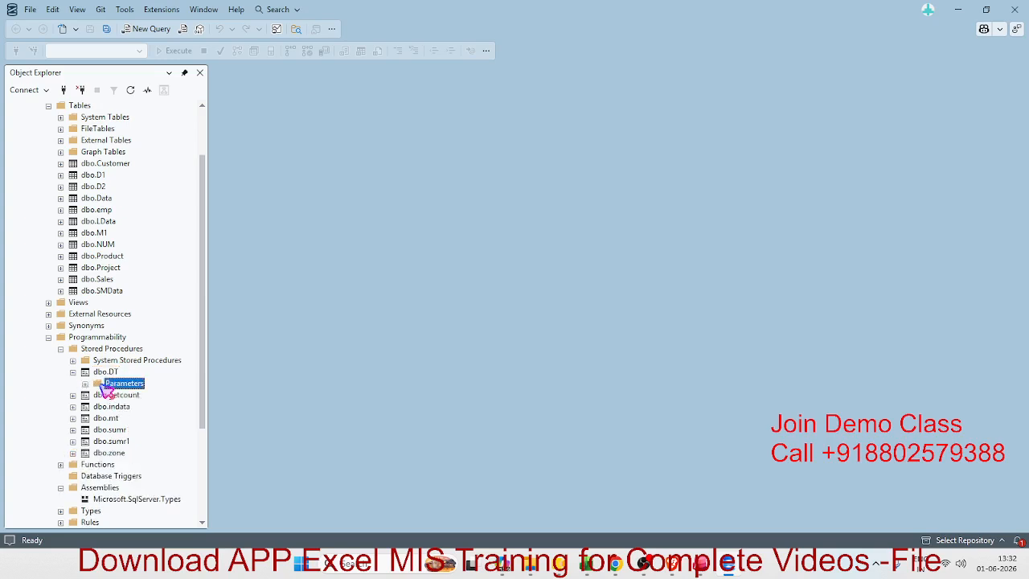
pyautogui.click(129, 395)
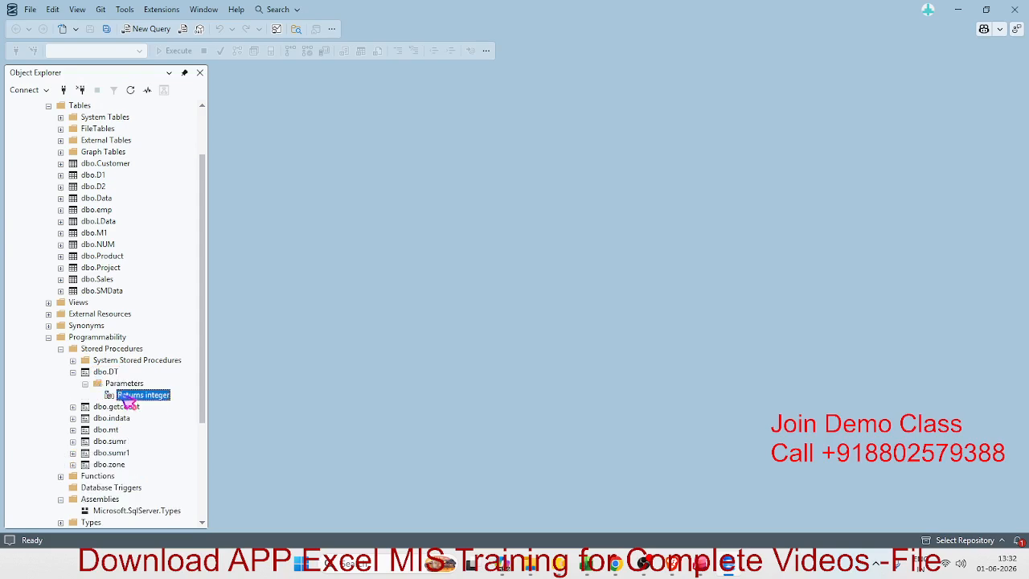
# Open the dbo.DT stored procedure for modification and highlight its whole script to examine the code.
pyautogui.click(111, 374)
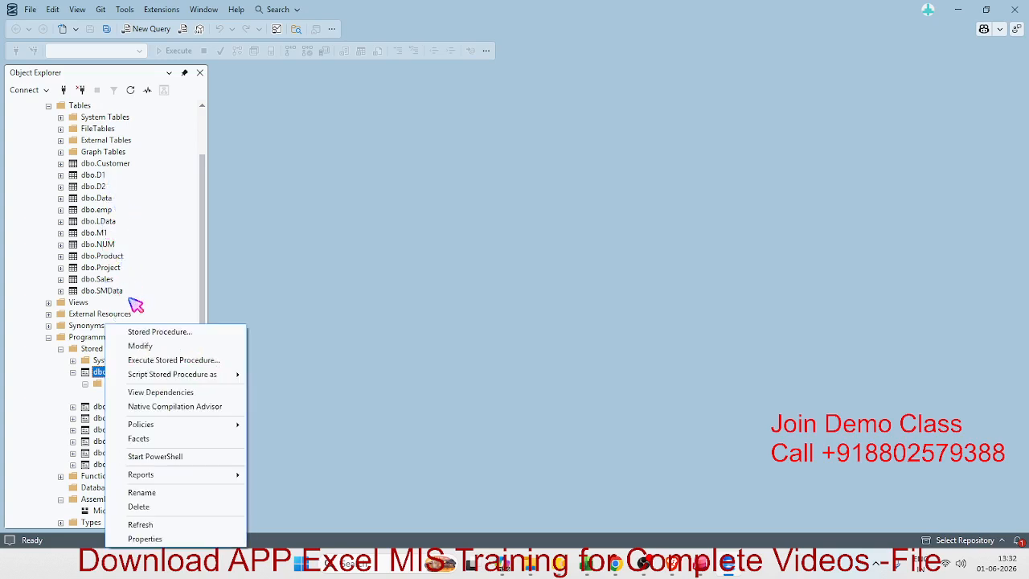
pyautogui.click(93, 375)
pyautogui.rightClick(93, 374)
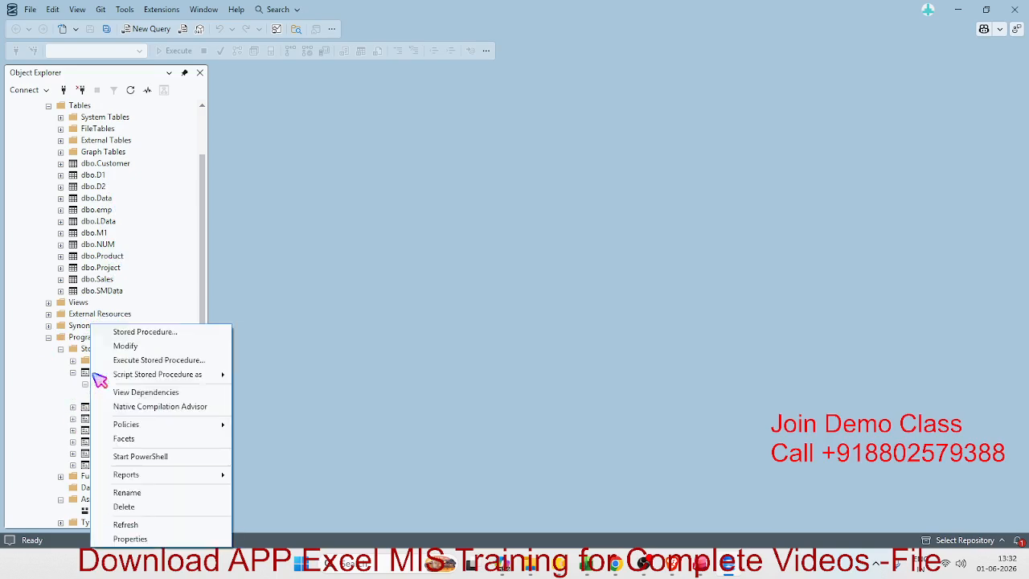
pyautogui.click(57, 381)
pyautogui.rightClick(102, 371)
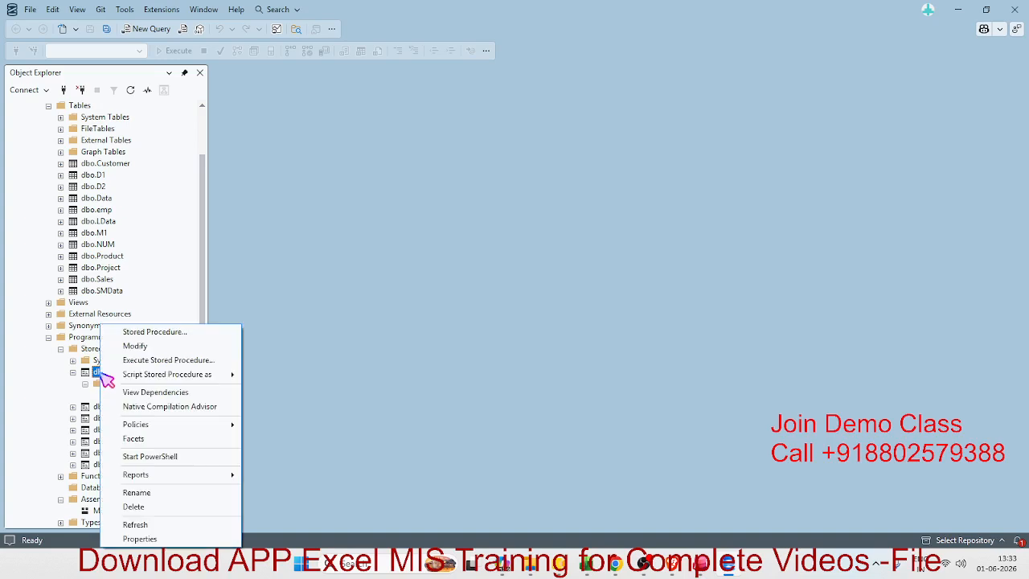
pyautogui.moveTo(174, 432)
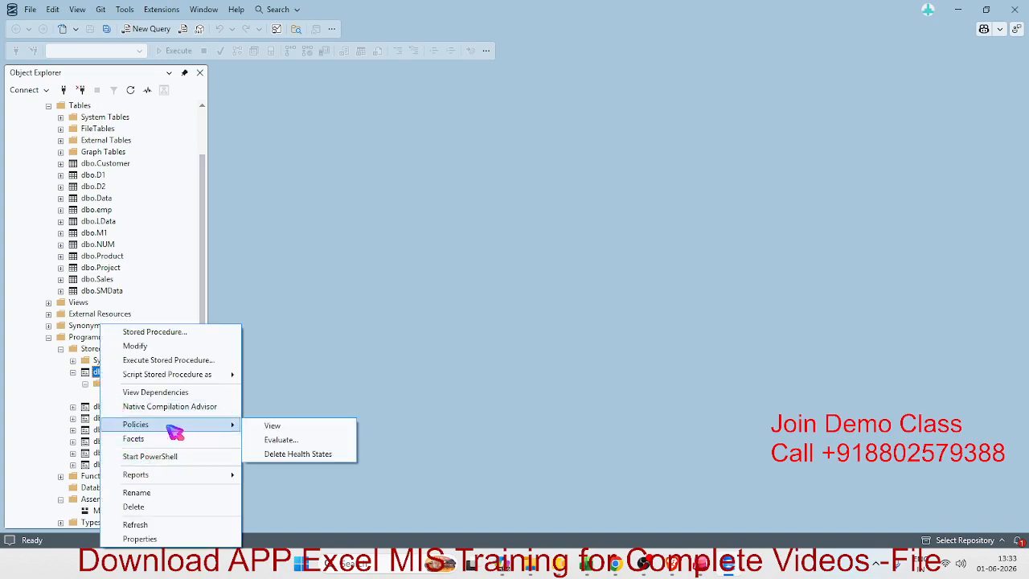
pyautogui.moveTo(181, 376)
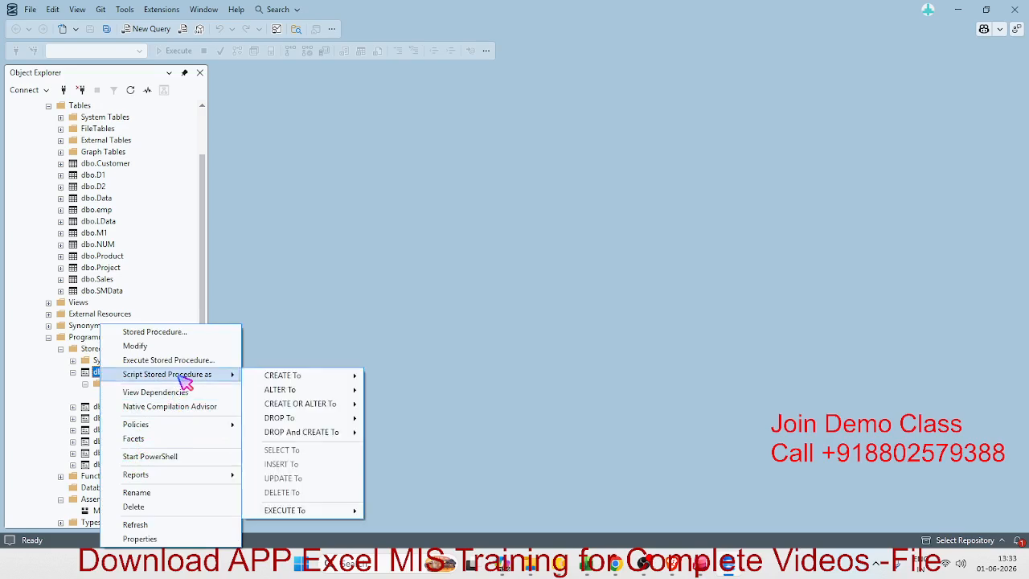
pyautogui.click(169, 347)
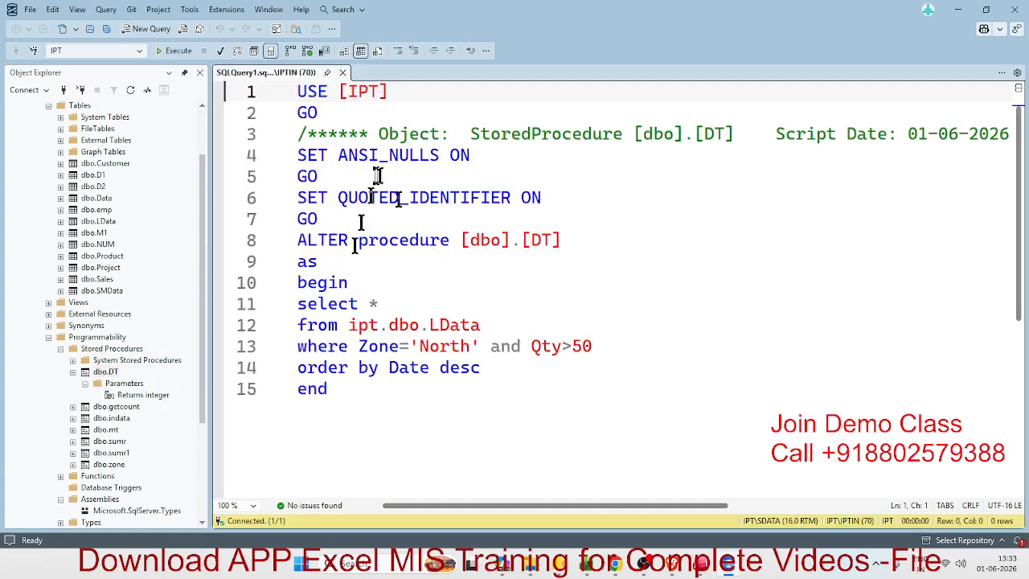
pyautogui.moveTo(424, 413); pyautogui.dragTo(271, 97)
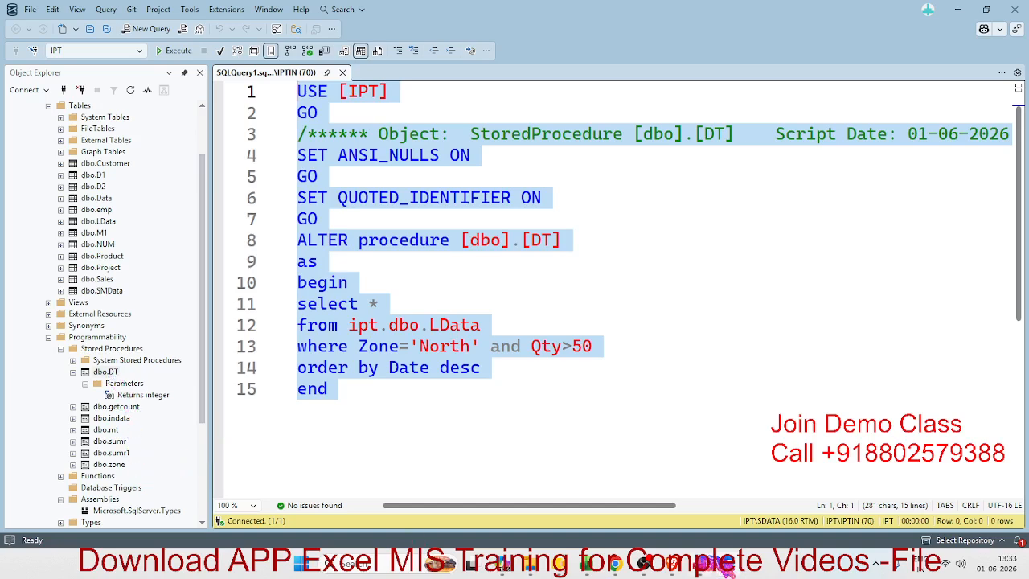
# Switch back to Access, look through the list of linkable tables and add dbo.Data to the dbo.emp selection.
pyautogui.click(701, 564)
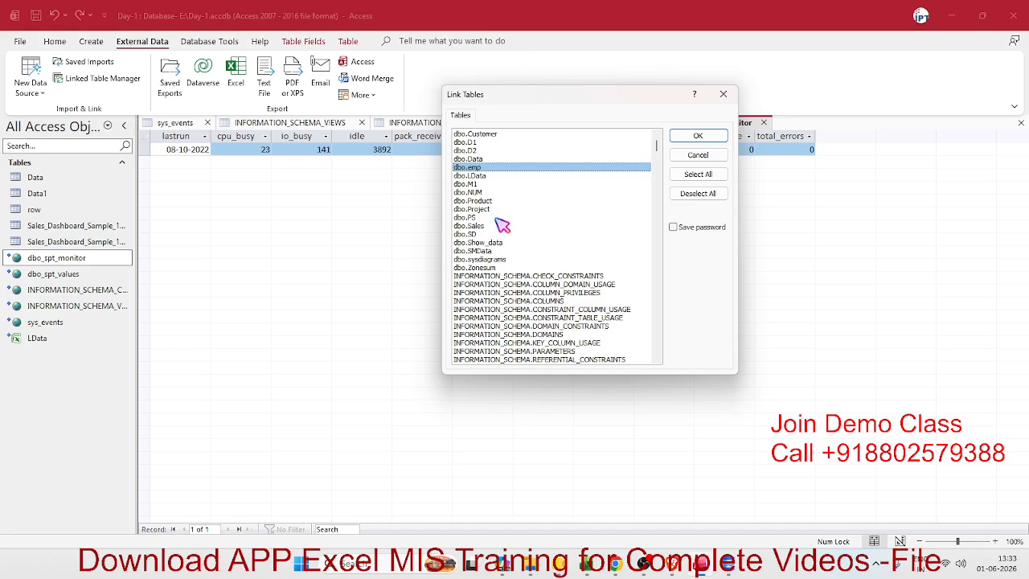
pyautogui.scroll(-15, 501, 225)
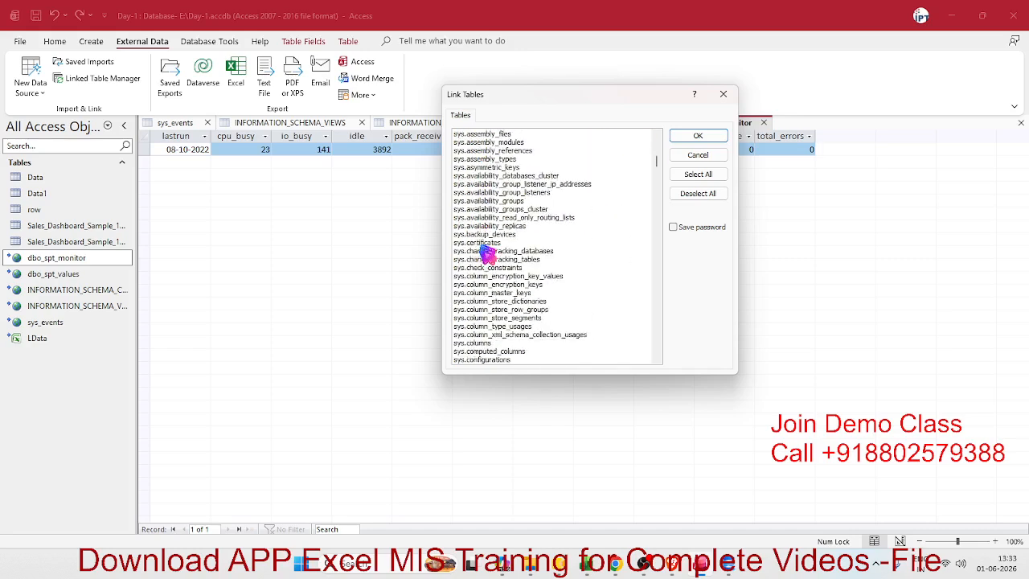
pyautogui.scroll(-20, 488, 254)
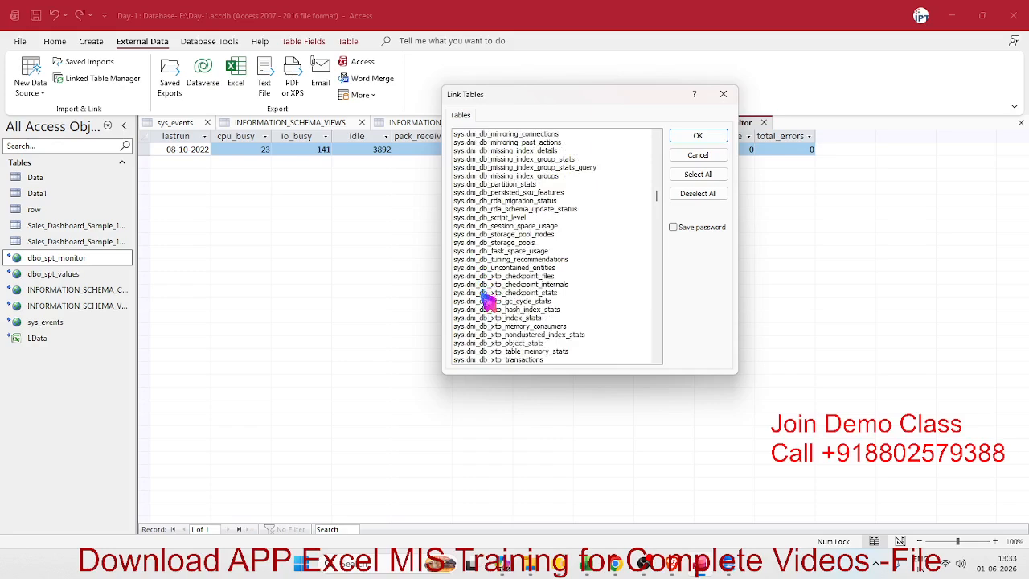
pyautogui.scroll(-3, 488, 297)
pyautogui.moveTo(657, 205); pyautogui.dragTo(630, 135)
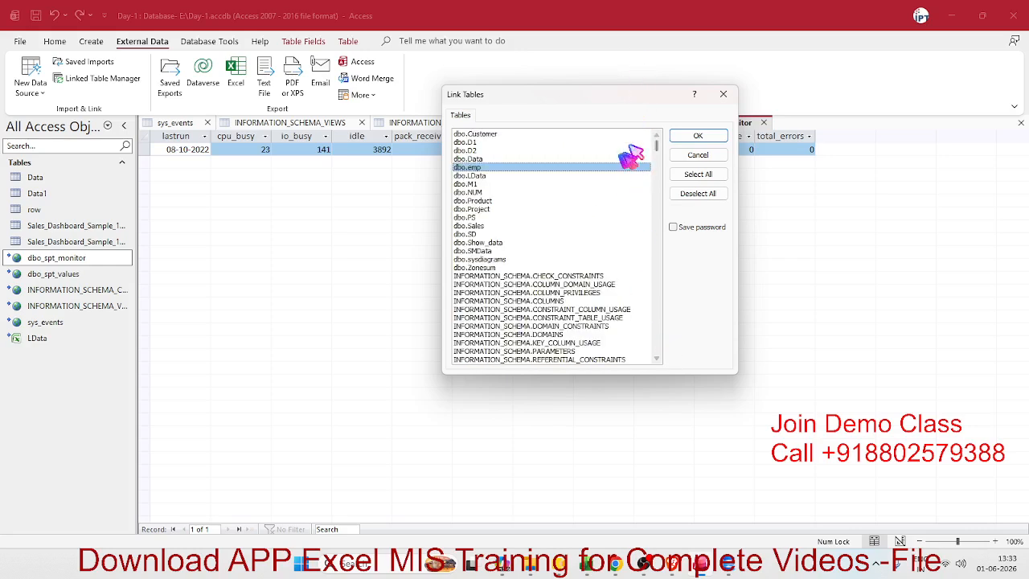
pyautogui.click(484, 161)
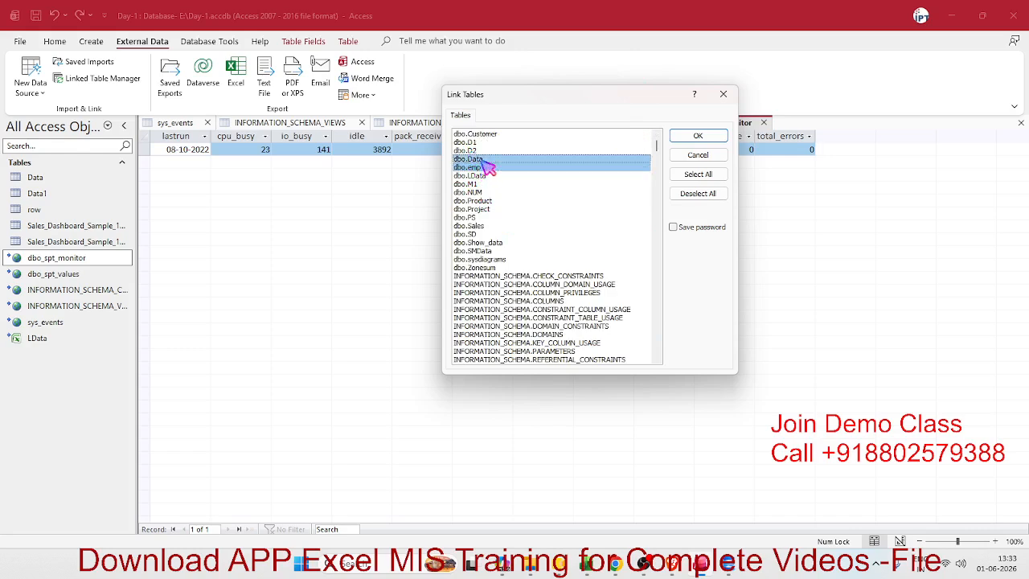
# Link the two selected tables without choosing unique record identifiers, enabling linking to the BigInt data type for dbo.emp.
pyautogui.click(715, 136)
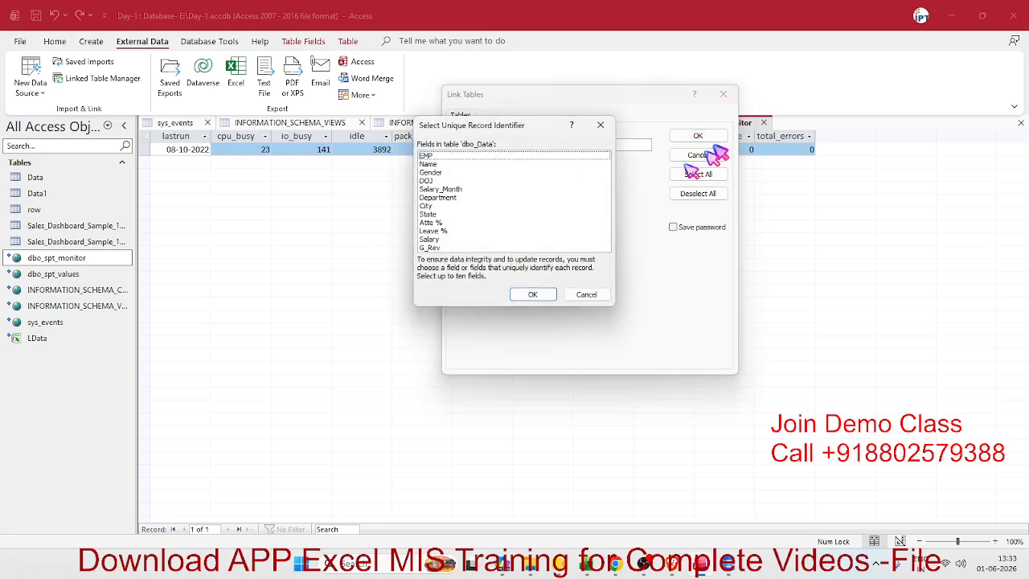
pyautogui.click(538, 295)
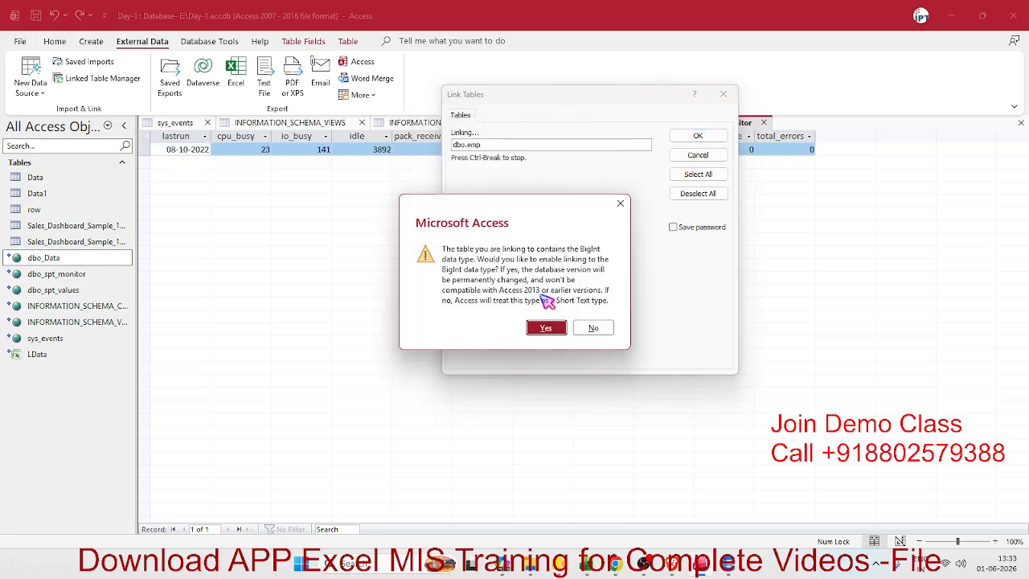
pyautogui.click(547, 327)
pyautogui.click(532, 293)
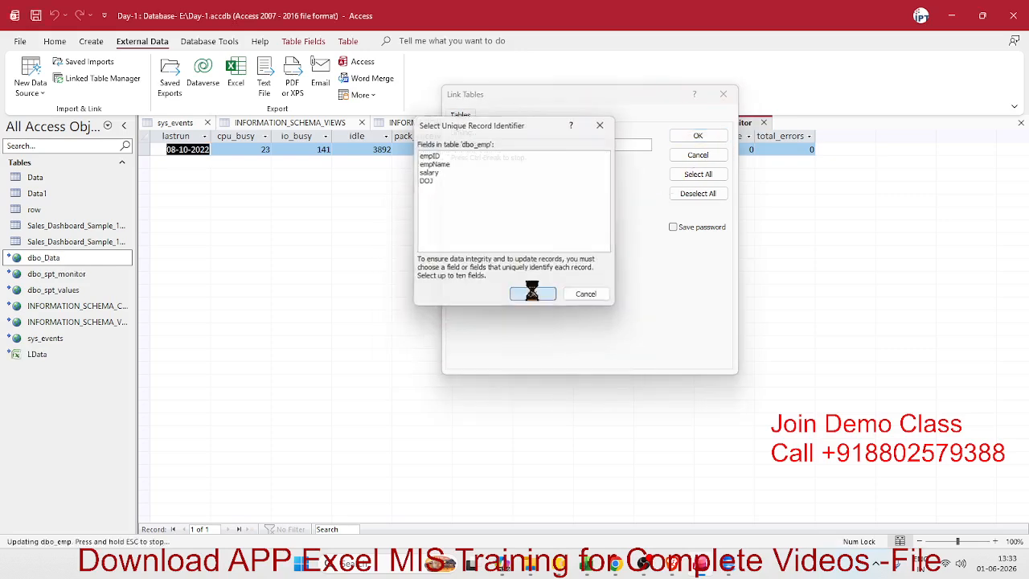
pyautogui.click(595, 312)
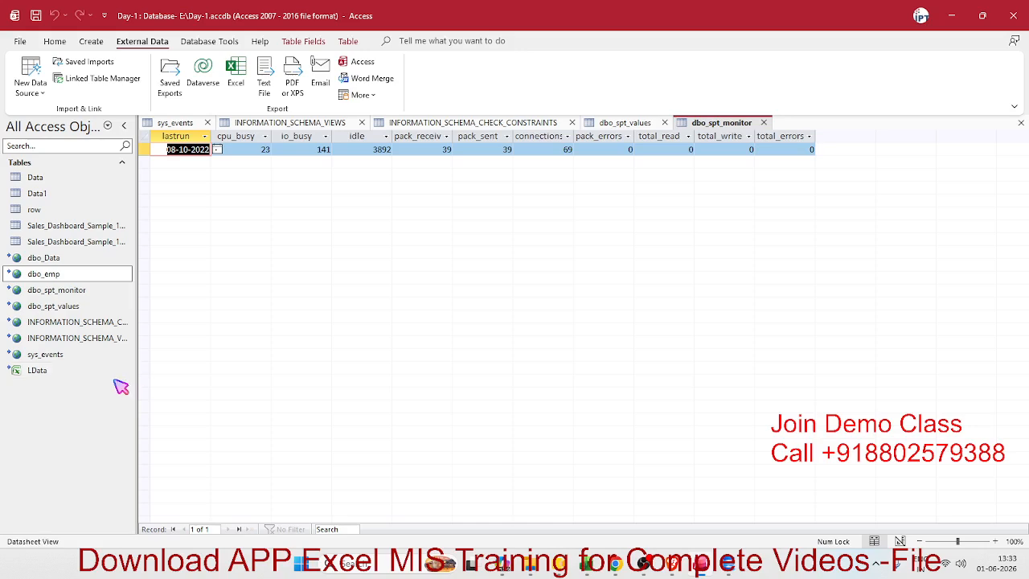
# Open the linked tables dbo_Data and dbo_emp to examine their records.
pyautogui.doubleClick(43, 258)
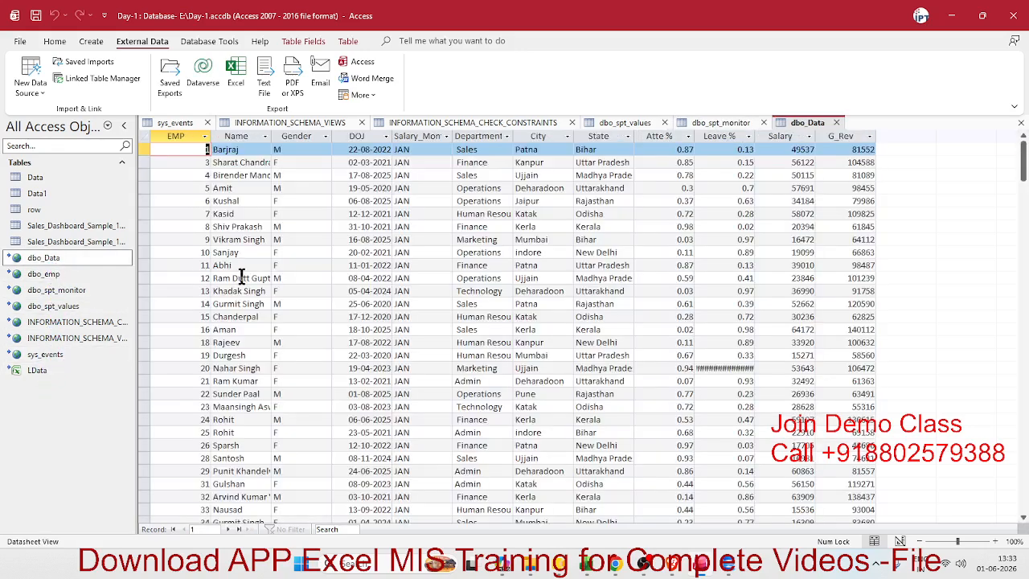
pyautogui.doubleClick(48, 274)
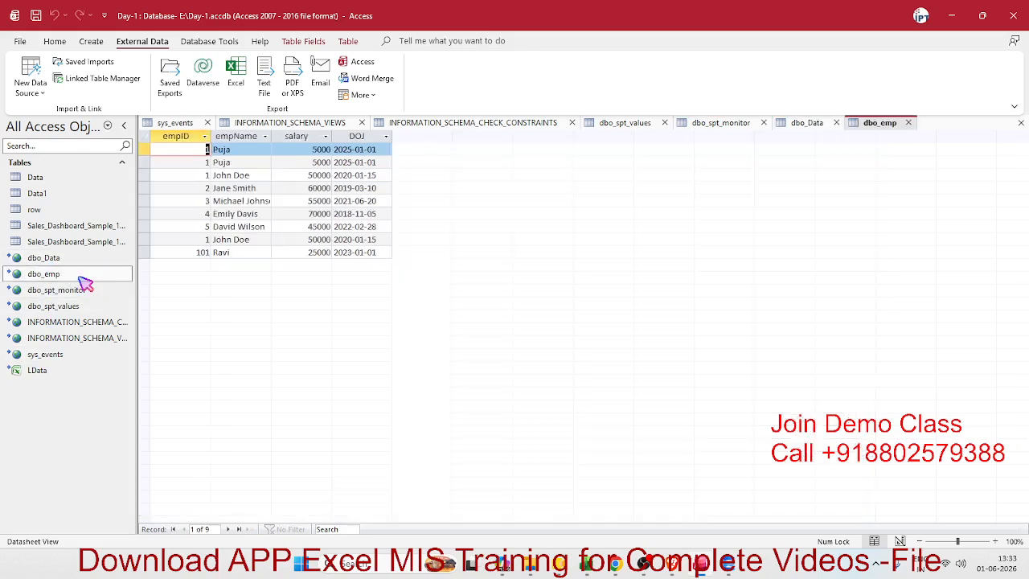
pyautogui.doubleClick(77, 270)
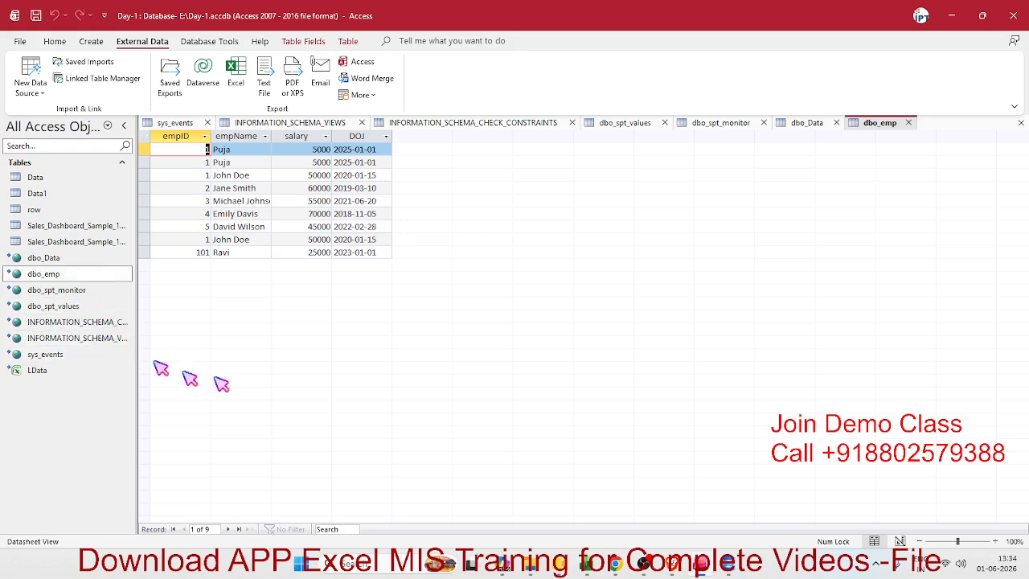
pyautogui.click(32, 85)
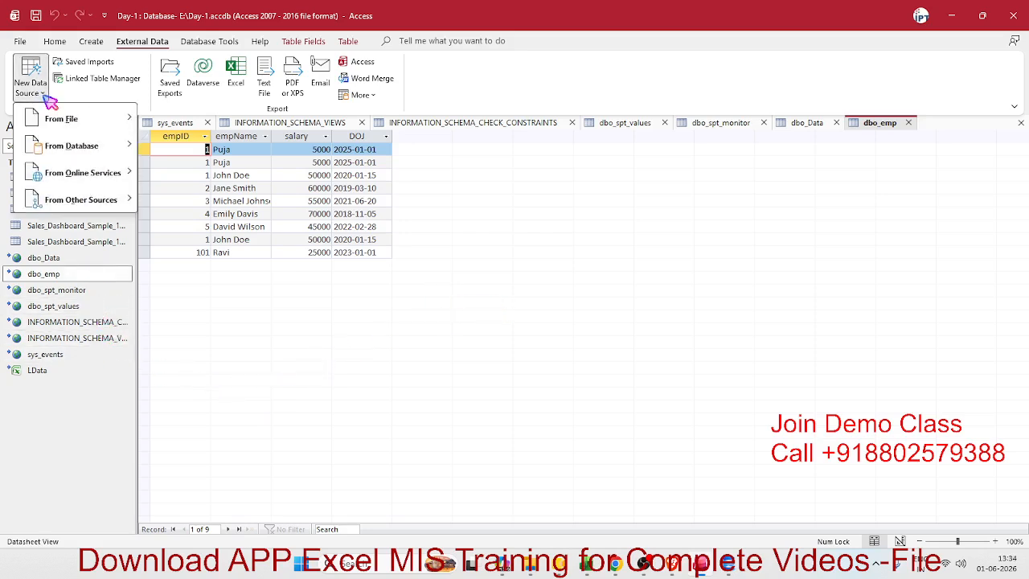
pyautogui.moveTo(61, 158)
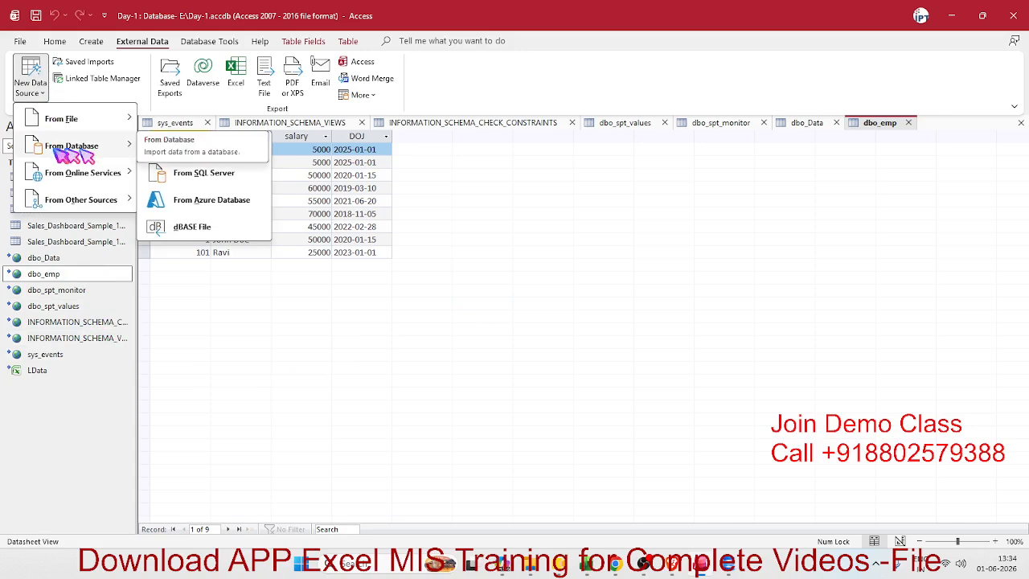
pyautogui.moveTo(95, 175)
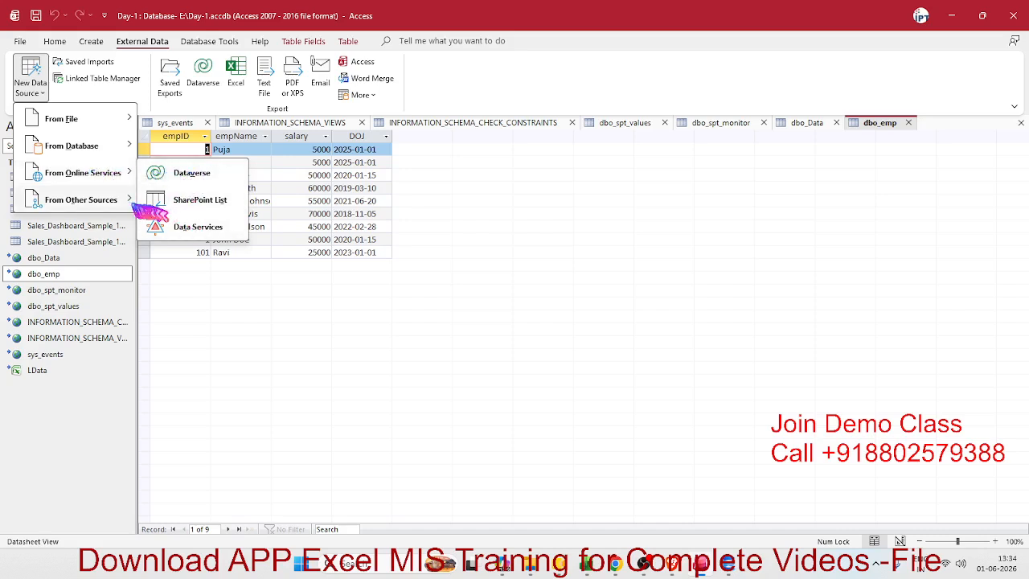
pyautogui.moveTo(120, 200)
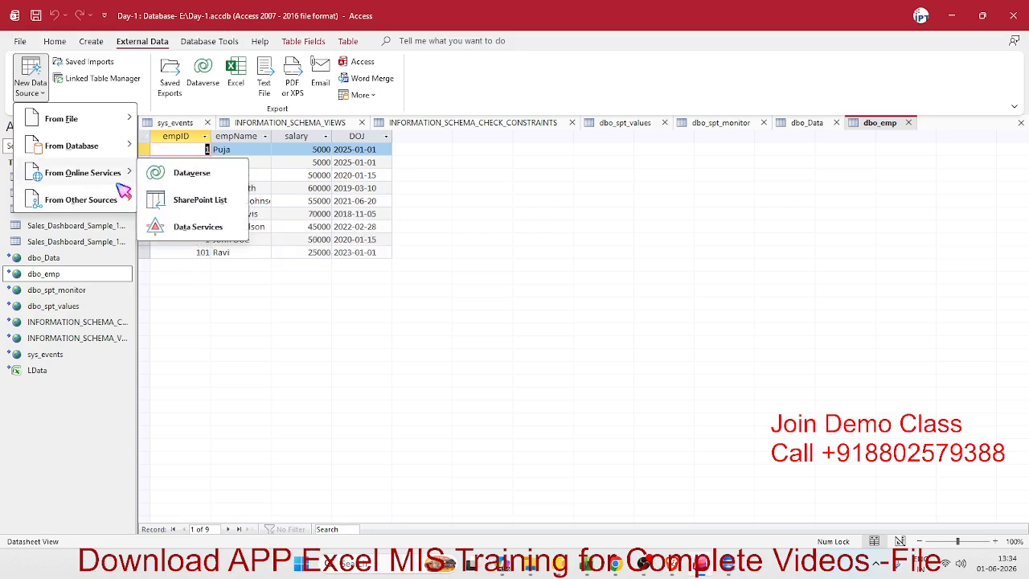
pyautogui.click(271, 319)
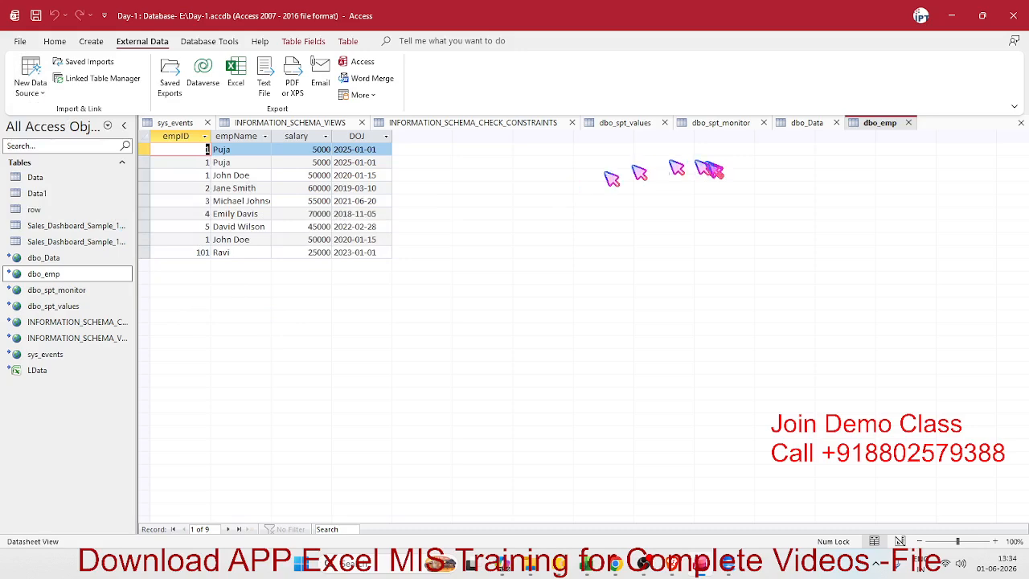
# Close all open table datasheets, from dbo_emp through sys_events.
pyautogui.click(909, 122)
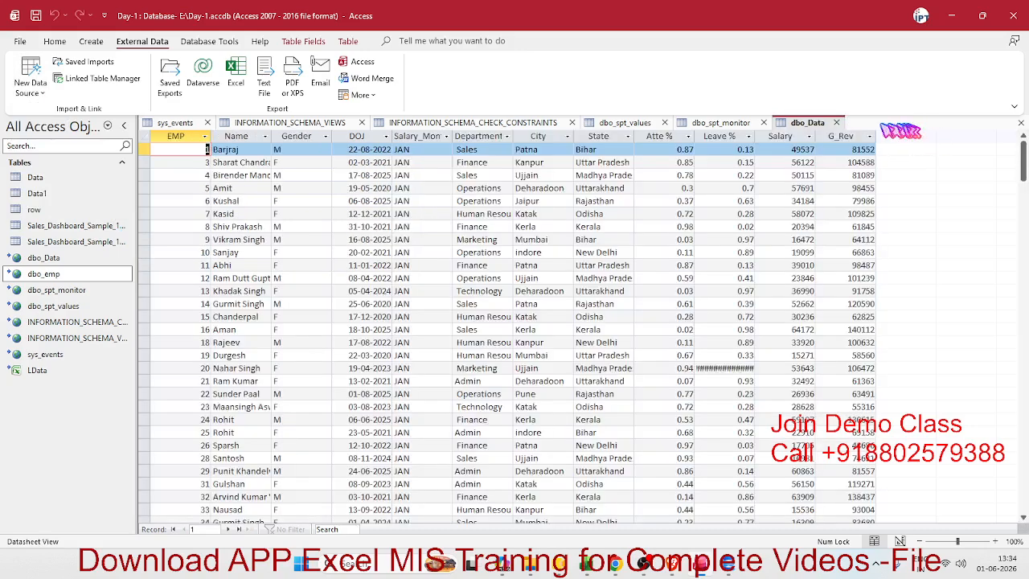
pyautogui.click(836, 122)
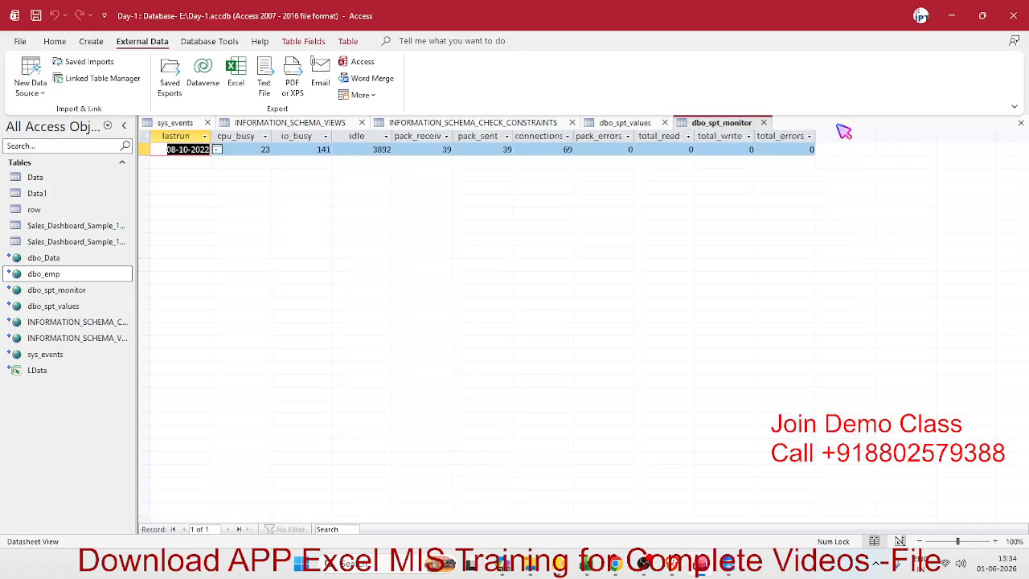
pyautogui.click(764, 122)
pyautogui.click(665, 123)
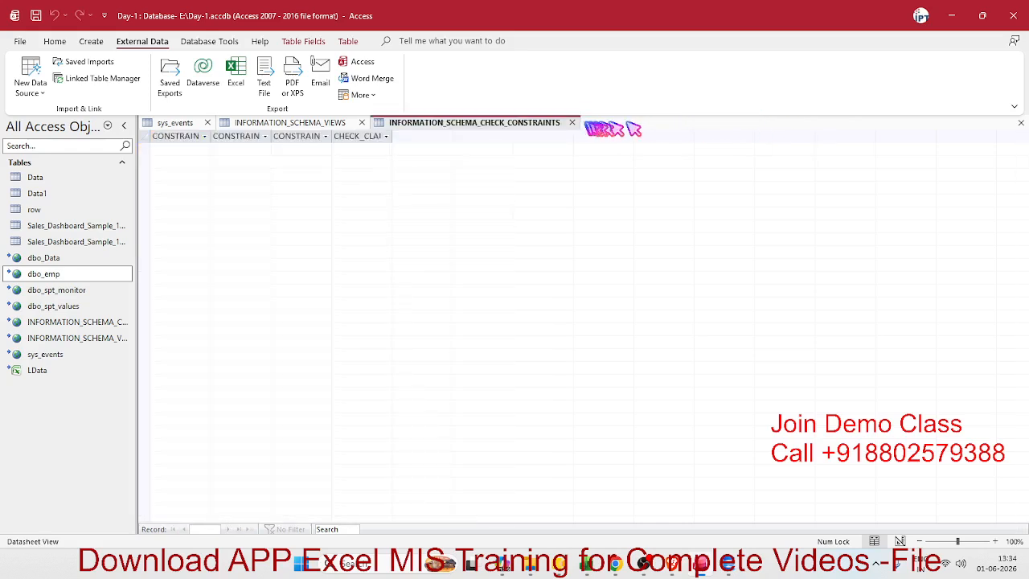
pyautogui.click(571, 122)
pyautogui.click(362, 123)
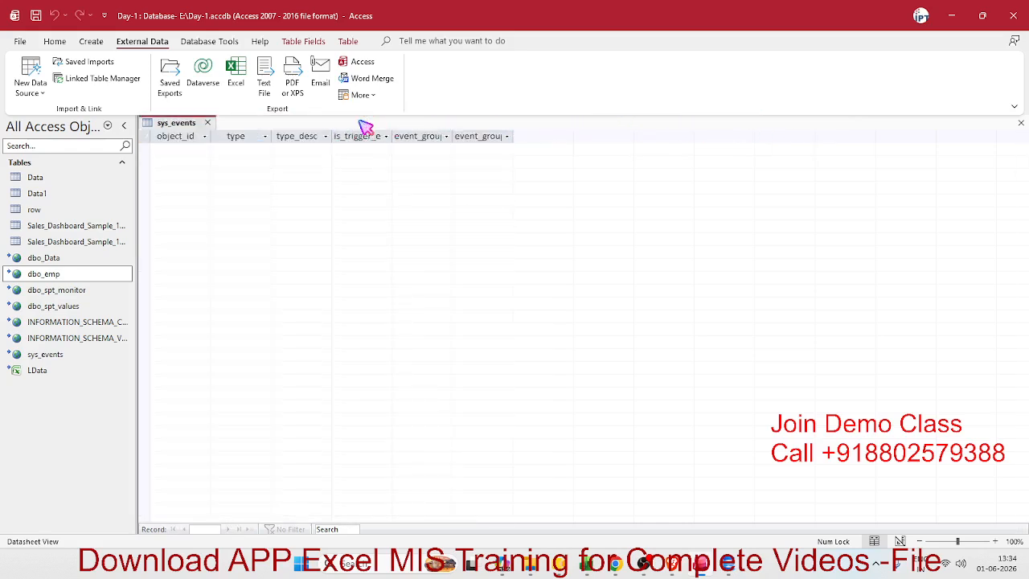
pyautogui.click(207, 124)
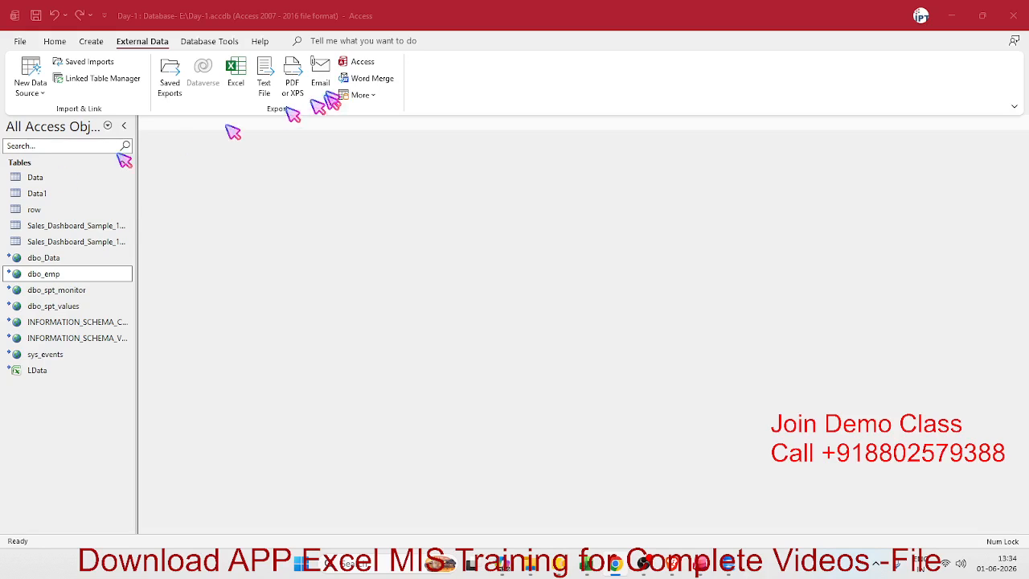
pyautogui.click(41, 89)
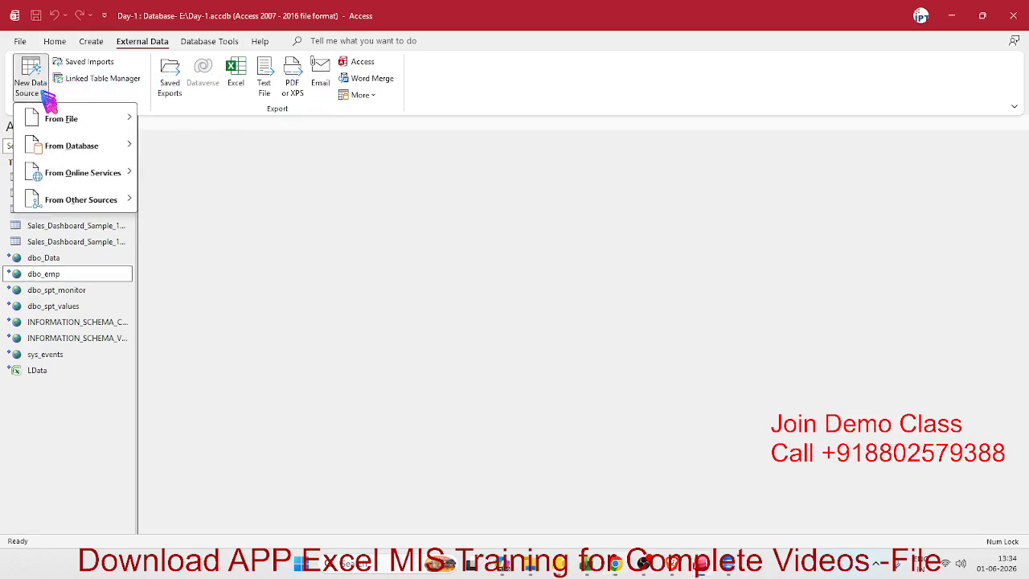
pyautogui.moveTo(57, 117)
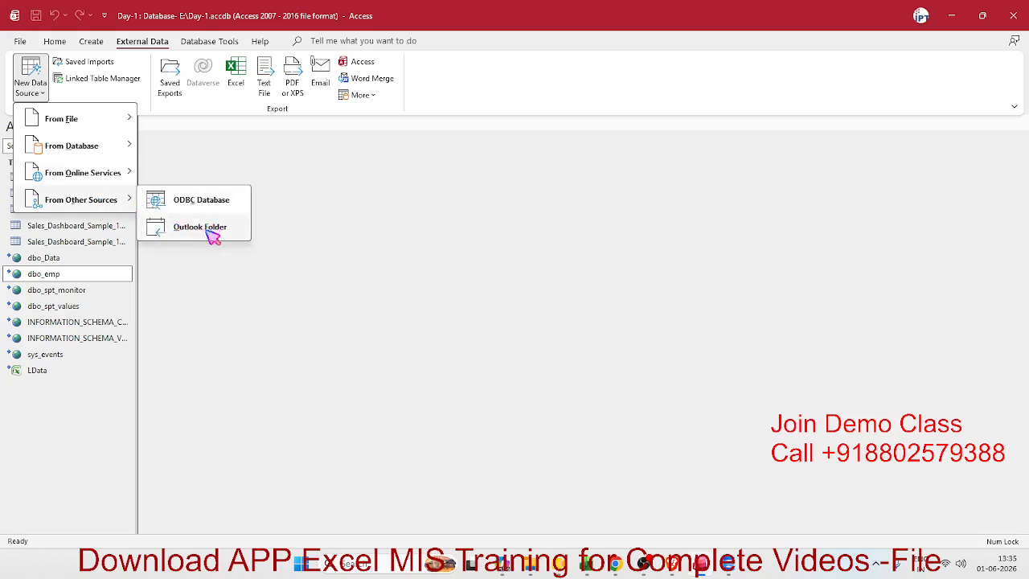
pyautogui.click(226, 433)
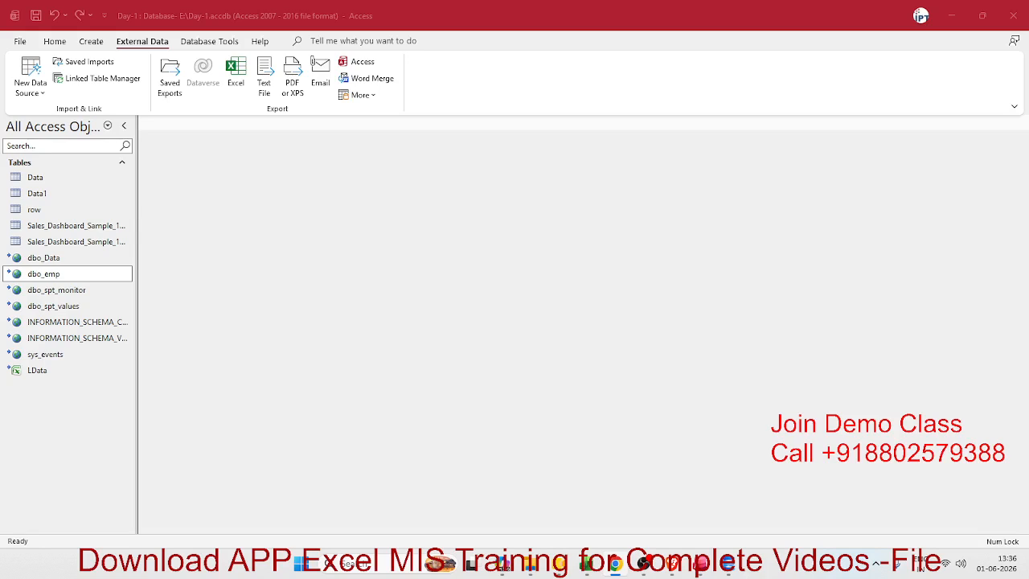
# Examine the saved import Import-Sales_DS-AP in the data task manager, and close the manager without running it.
pyautogui.click(73, 65)
pyautogui.click(71, 67)
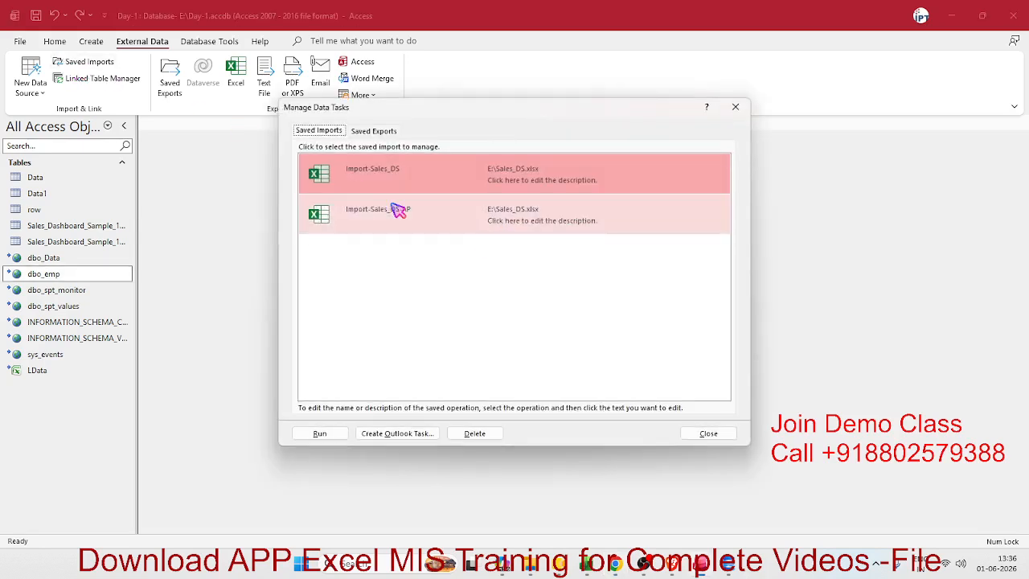
pyautogui.click(380, 231)
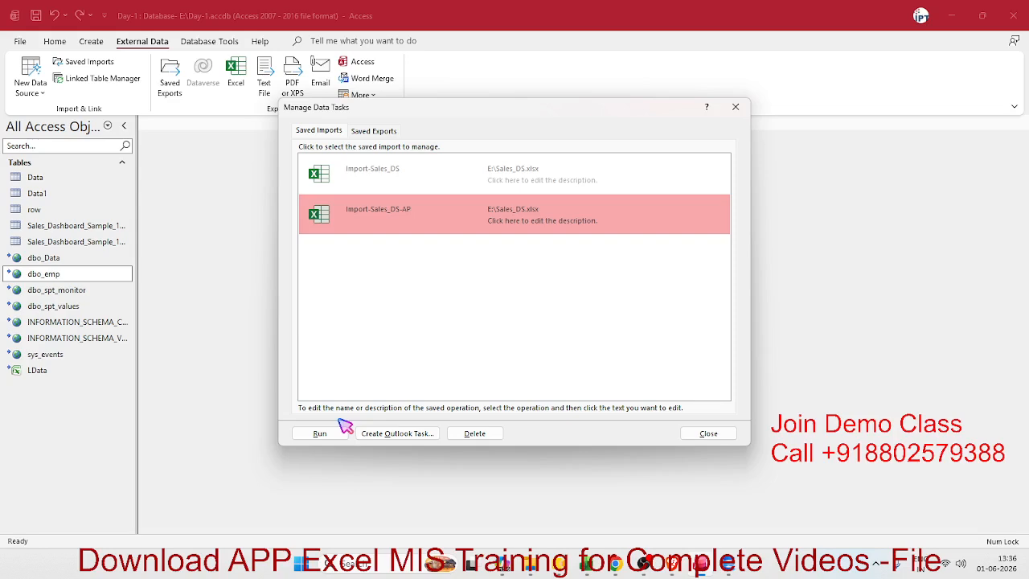
pyautogui.click(735, 107)
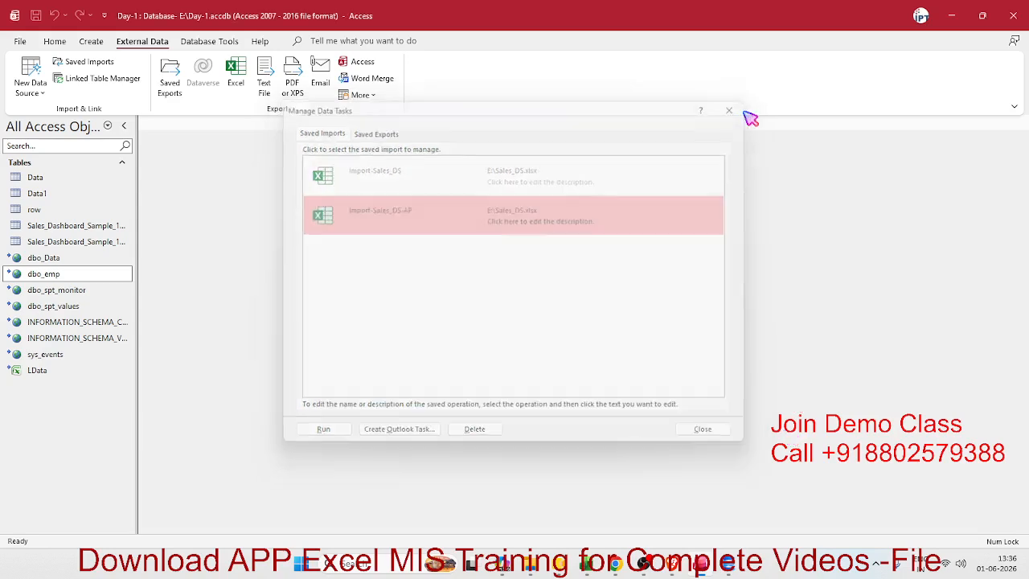
# Open the Data table, examine its Calls_Handled and Sales values, and close it again.
pyautogui.doubleClick(72, 176)
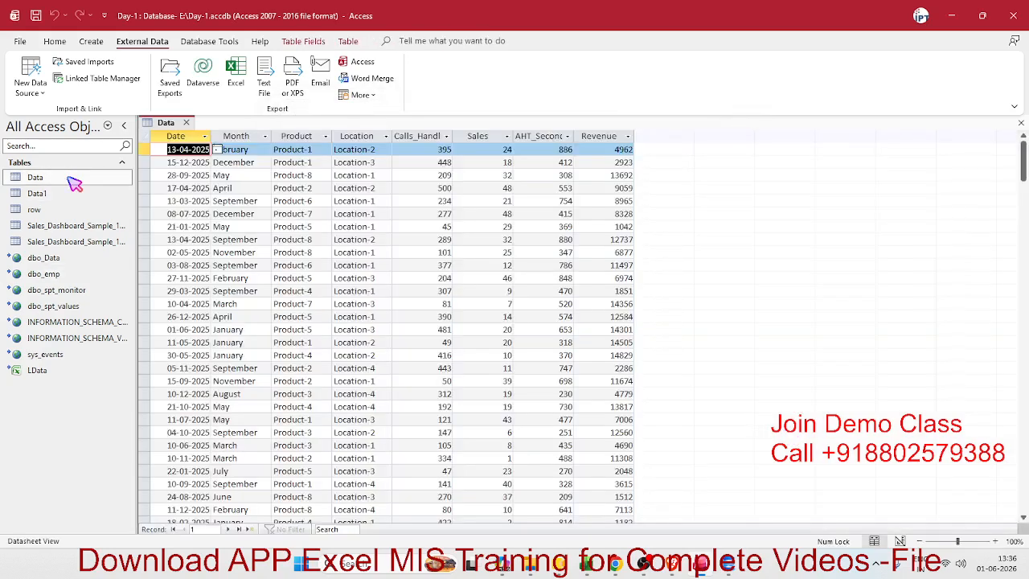
pyautogui.doubleClick(252, 188)
pyautogui.doubleClick(424, 200)
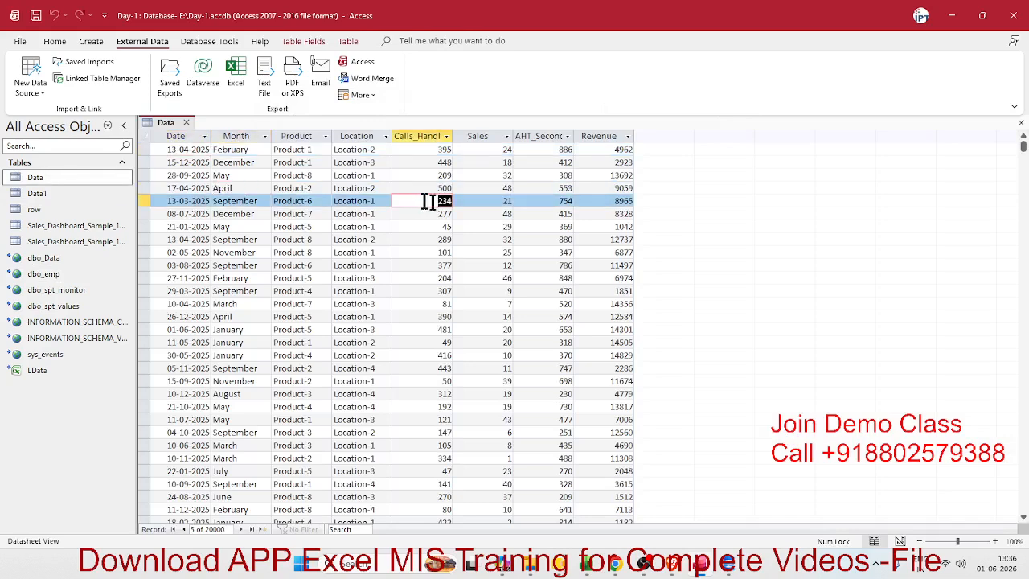
pyautogui.doubleClick(504, 200)
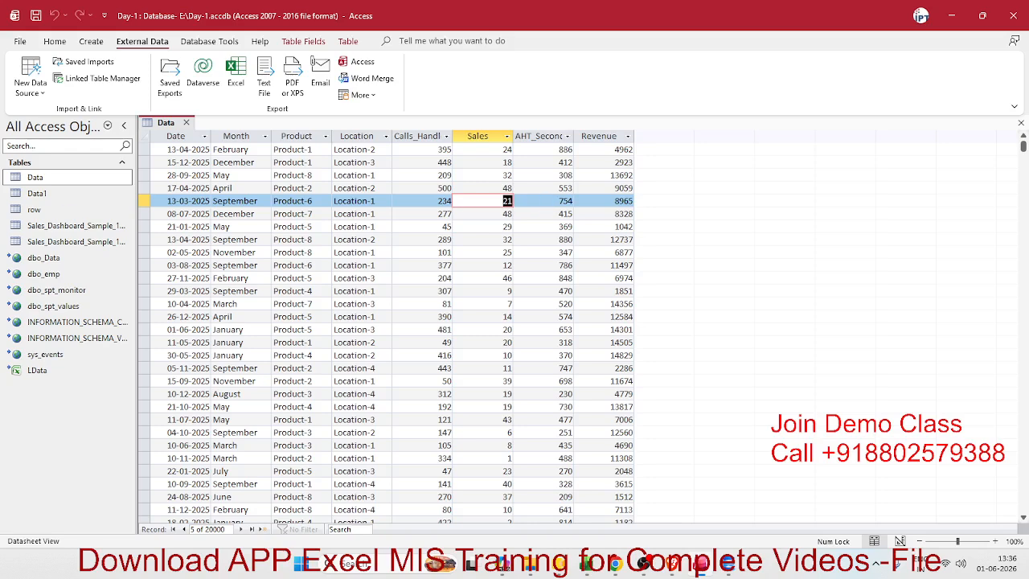
pyautogui.hotkey('alt', 'Tab')
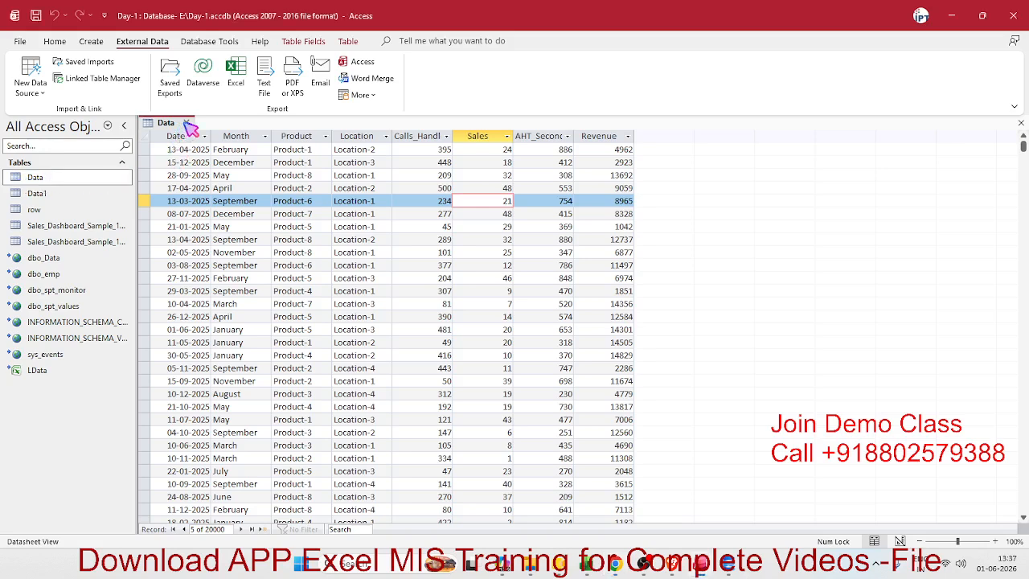
pyautogui.click(186, 123)
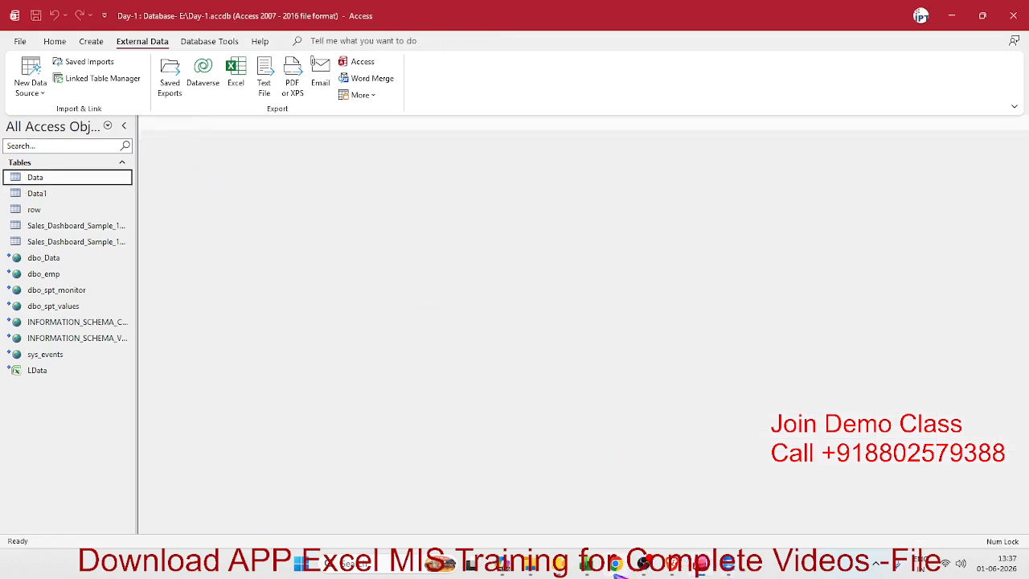
# Switch to the PData workbook in Excel and copy the entire Sales table including its header row.
pyautogui.click(549, 477)
pyautogui.click(238, 279)
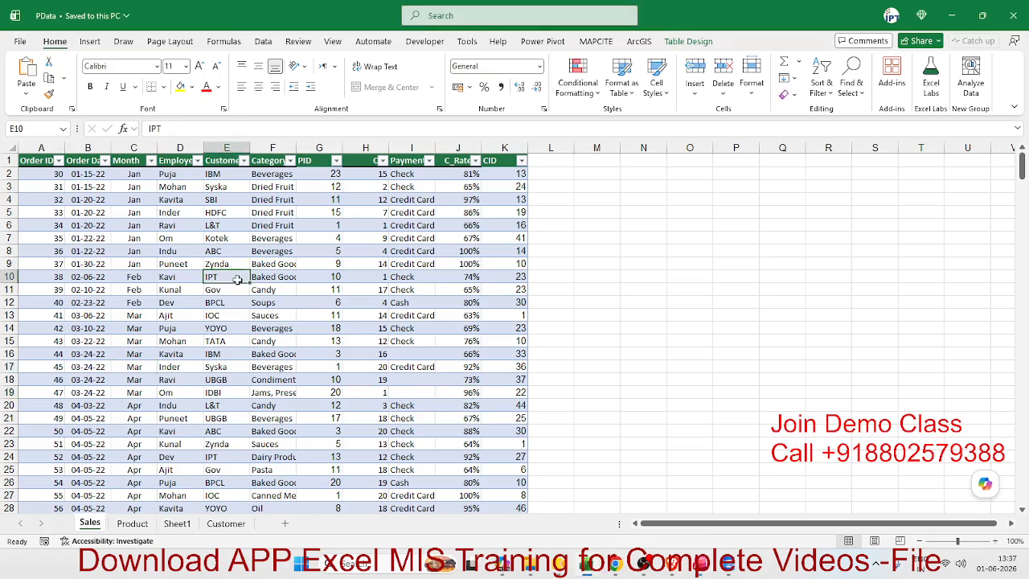
pyautogui.hotkey('ctrl', 'a')
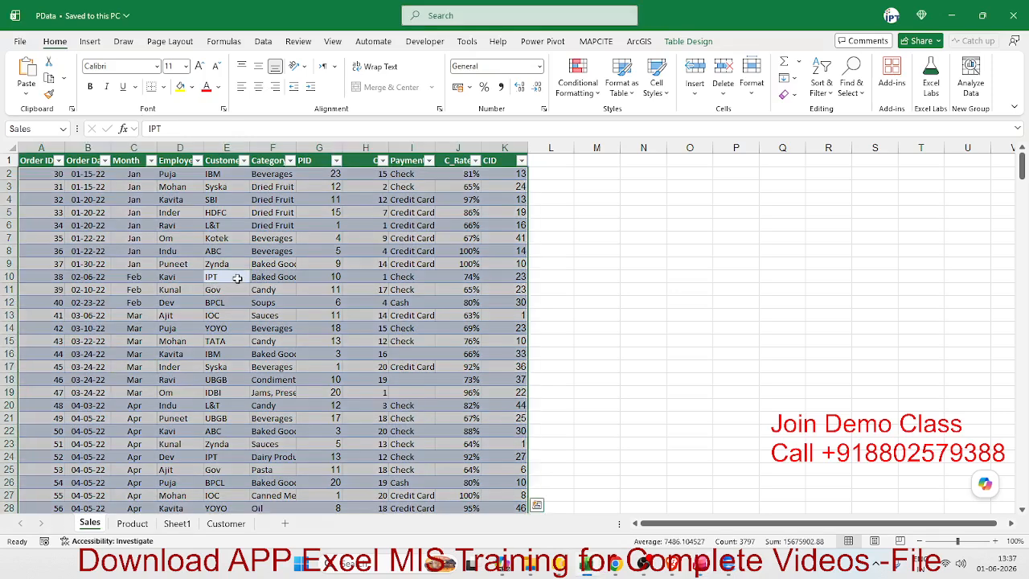
pyautogui.hotkey('ctrl', 'c')
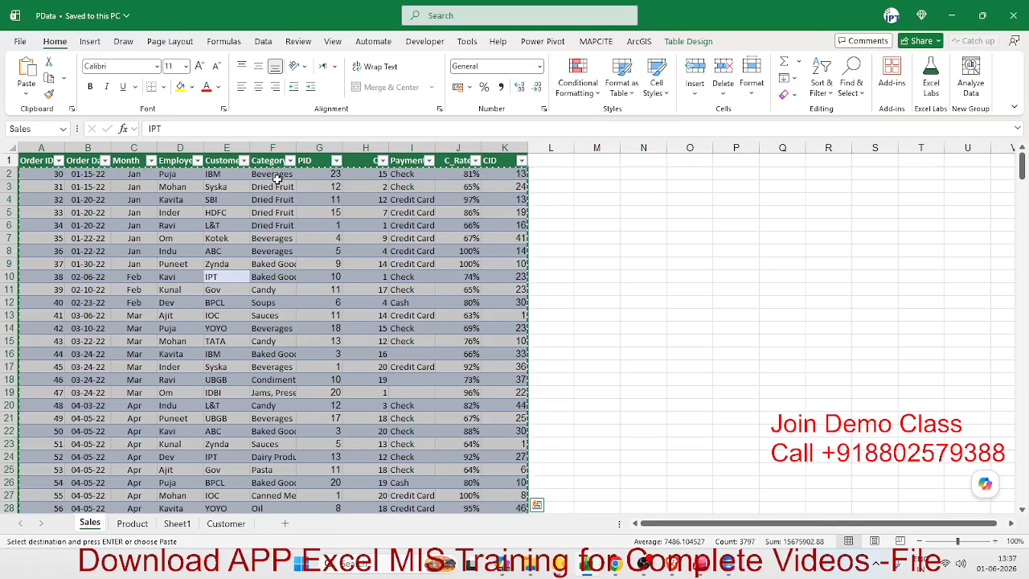
pyautogui.click(87, 212)
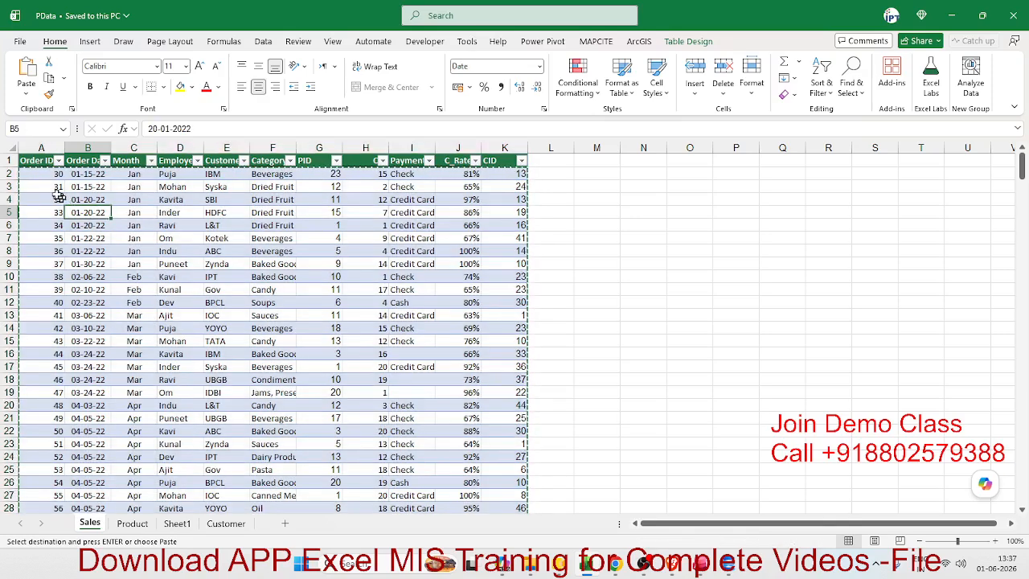
pyautogui.click(54, 188)
pyautogui.hotkey('ctrl', 'a')
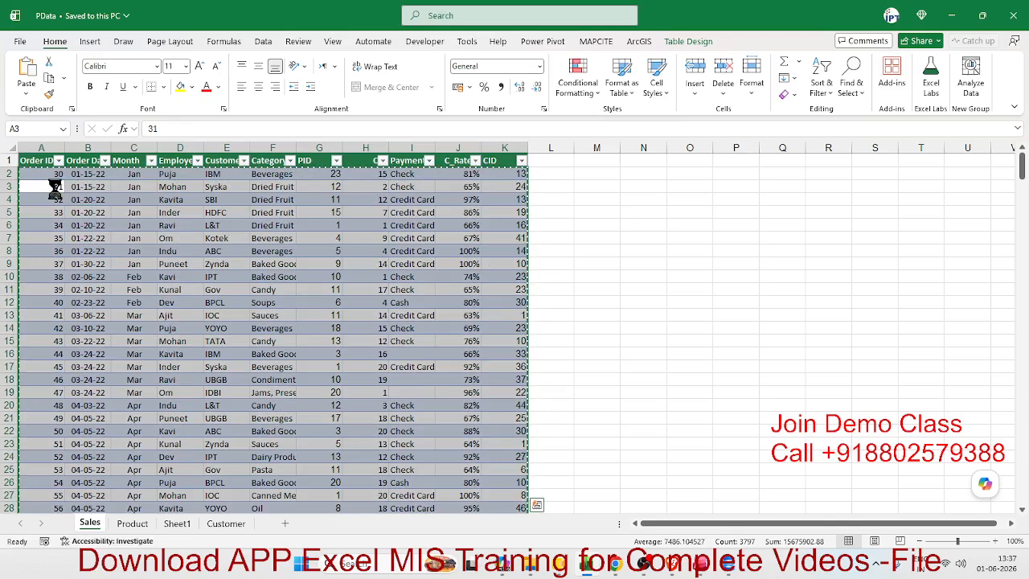
pyautogui.hotkey('ctrl', 'a')
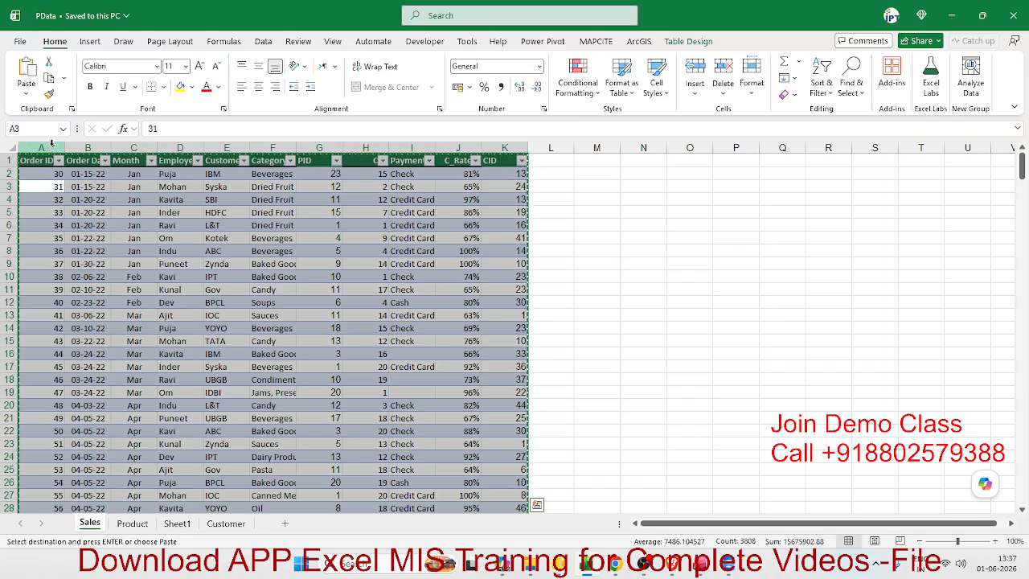
# In the Day-1 Access database, create a new table and paste the copied Sales records into it, accepting the reserved field name.
pyautogui.hotkey('alt', 'Tab')
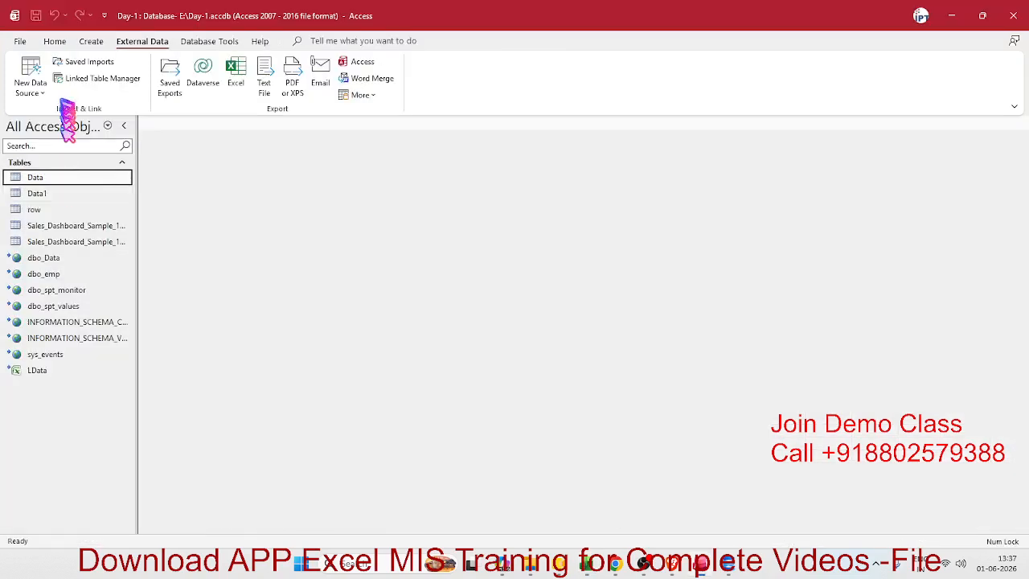
pyautogui.click(91, 41)
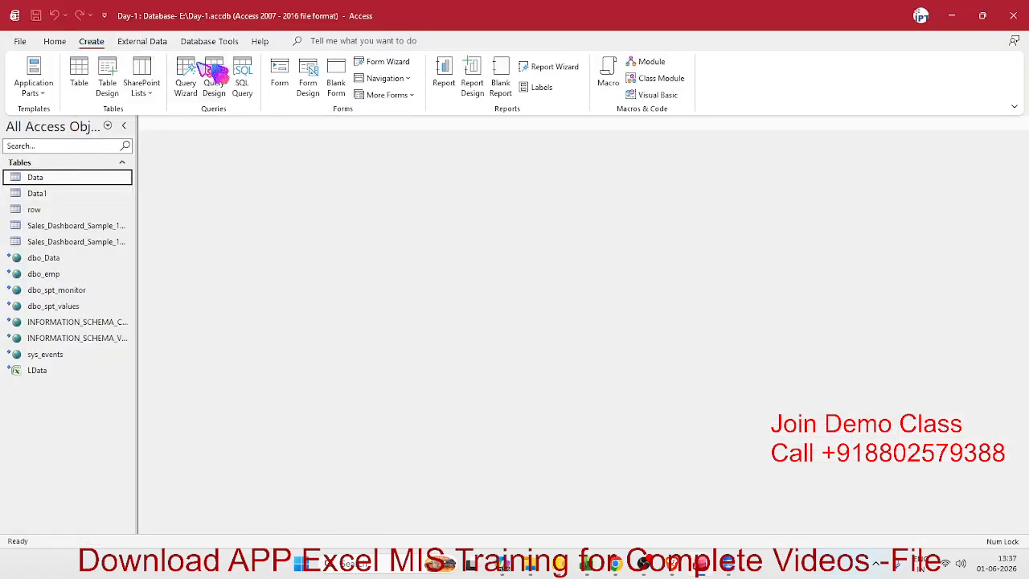
pyautogui.click(79, 72)
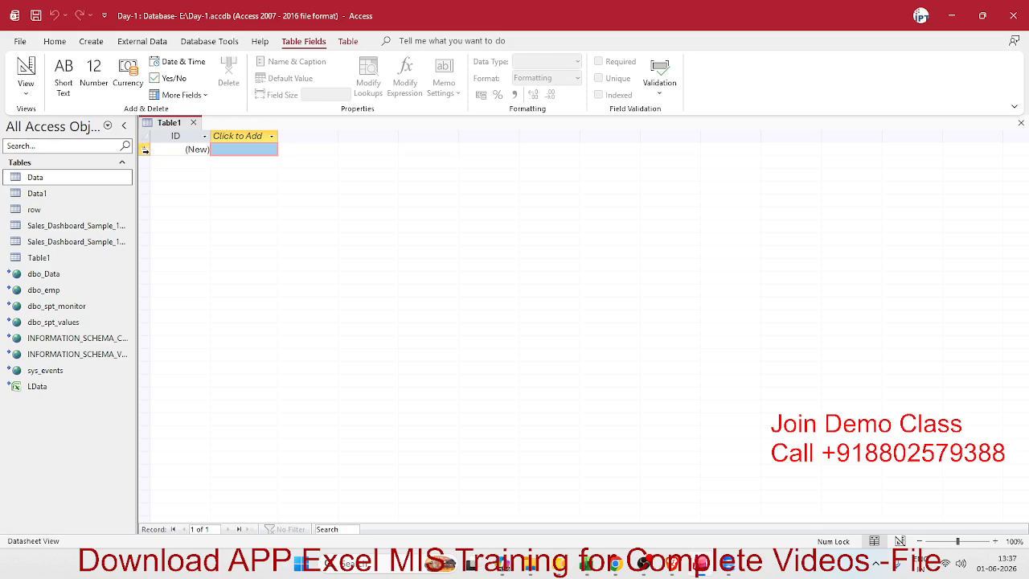
pyautogui.click(146, 137)
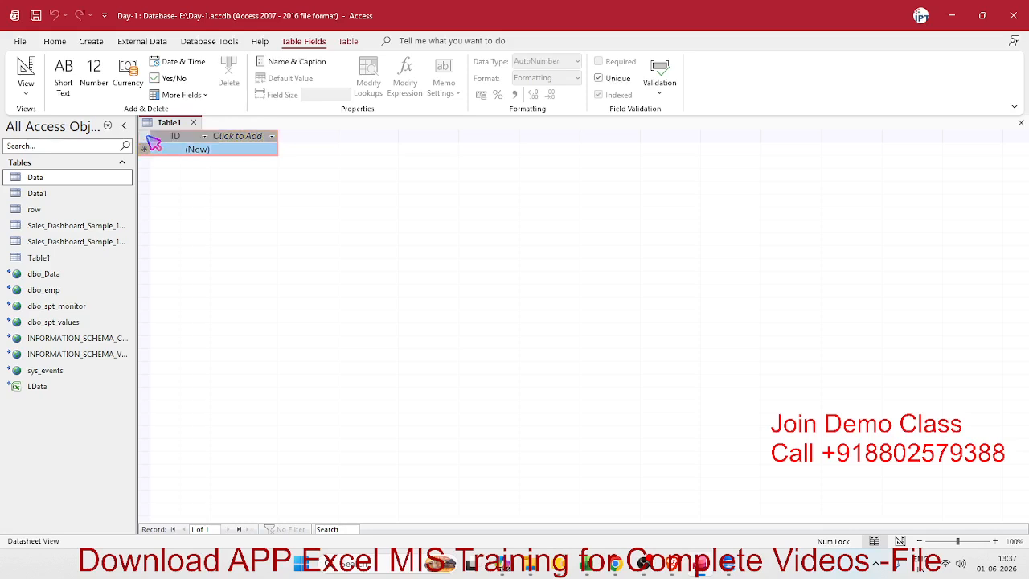
pyautogui.hotkey('ctrl', 'v')
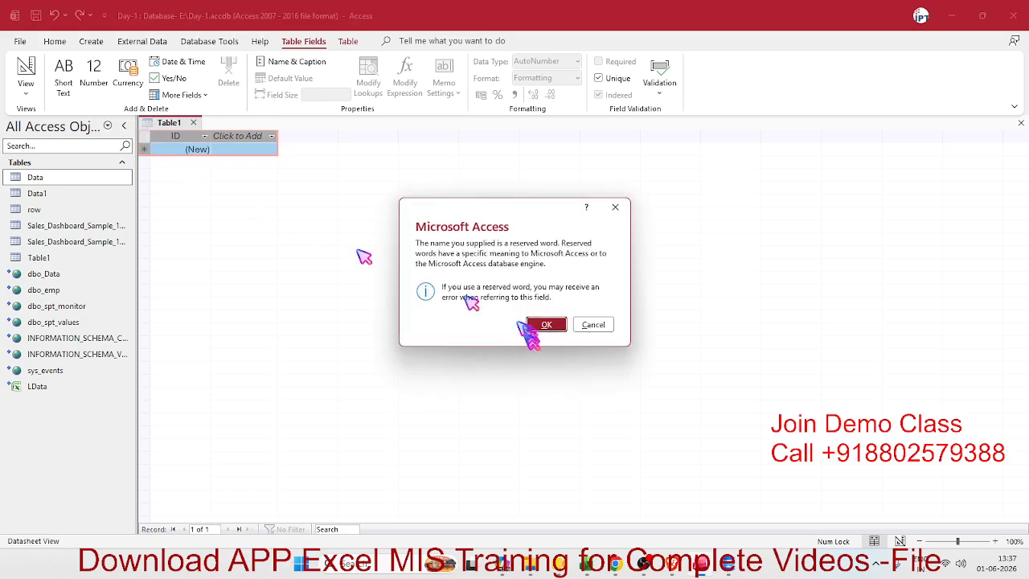
pyautogui.click(543, 324)
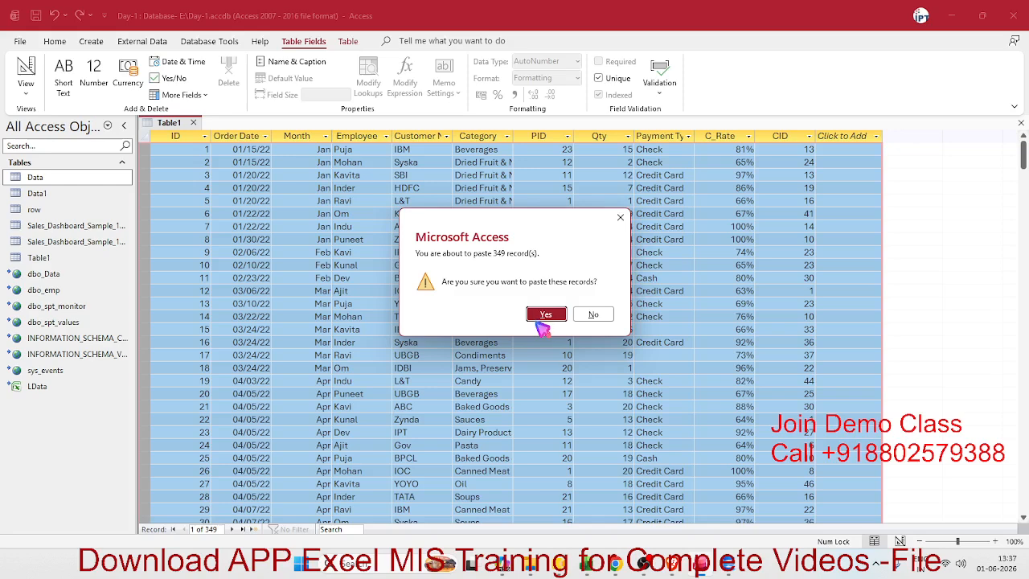
pyautogui.click(543, 318)
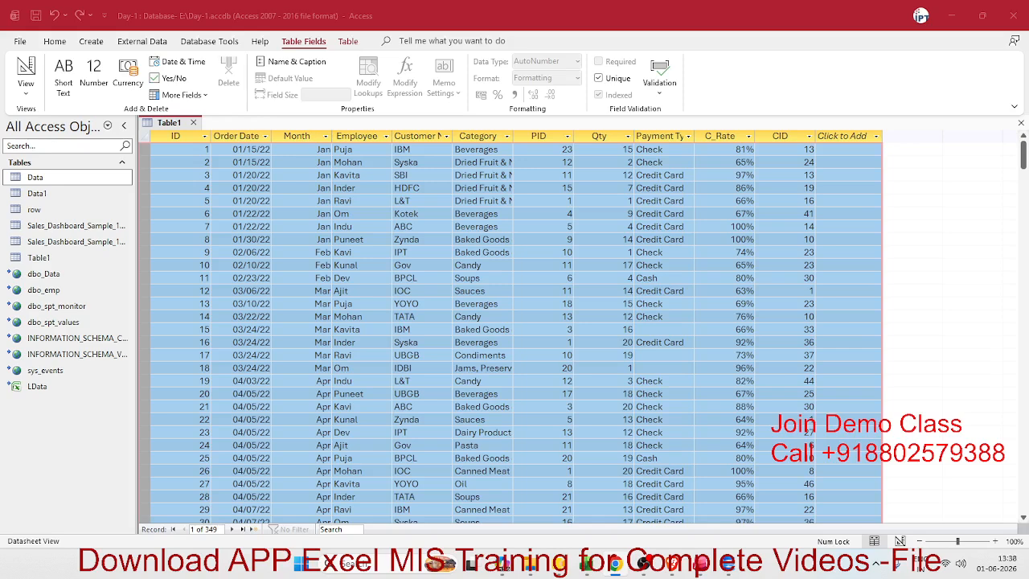
pyautogui.click(525, 304)
# Back in the PData workbook, copy the range C1:K20 of the Sales sheet, from Month to CID.
pyautogui.hotkey('alt', 'Tab')
pyautogui.hotkey('alt', 'Tab')
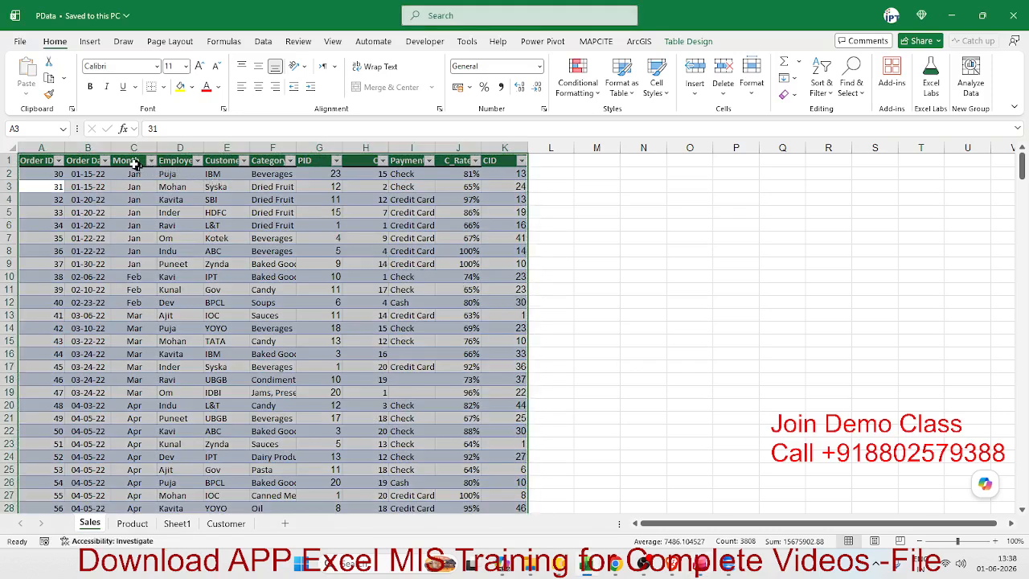
pyautogui.moveTo(135, 163); pyautogui.dragTo(498, 410)
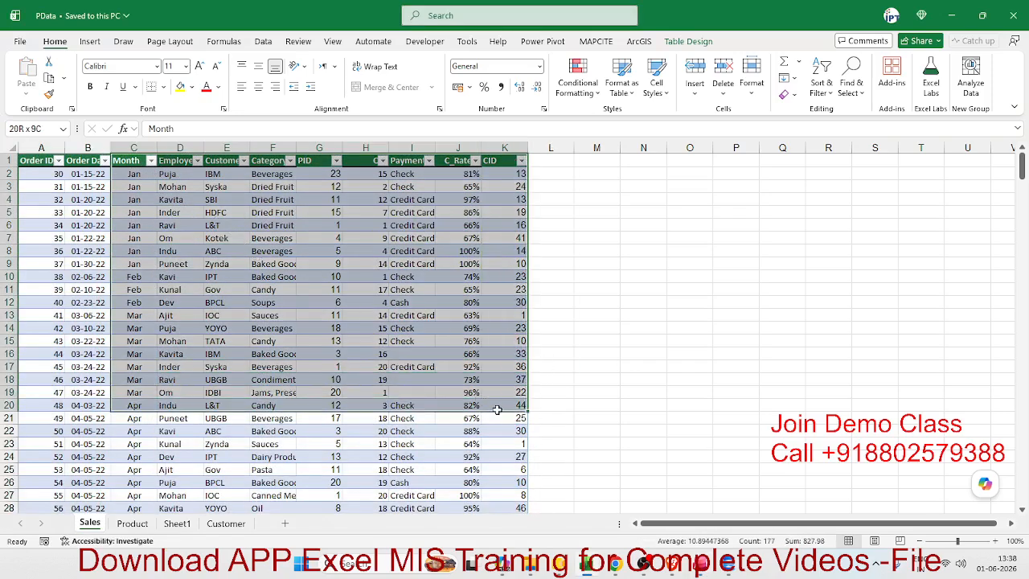
pyautogui.hotkey('ctrl', 'c')
# Create a second new table in the Access database and paste the copied Month-to-CID rows into it.
pyautogui.hotkey('alt', 'Tab')
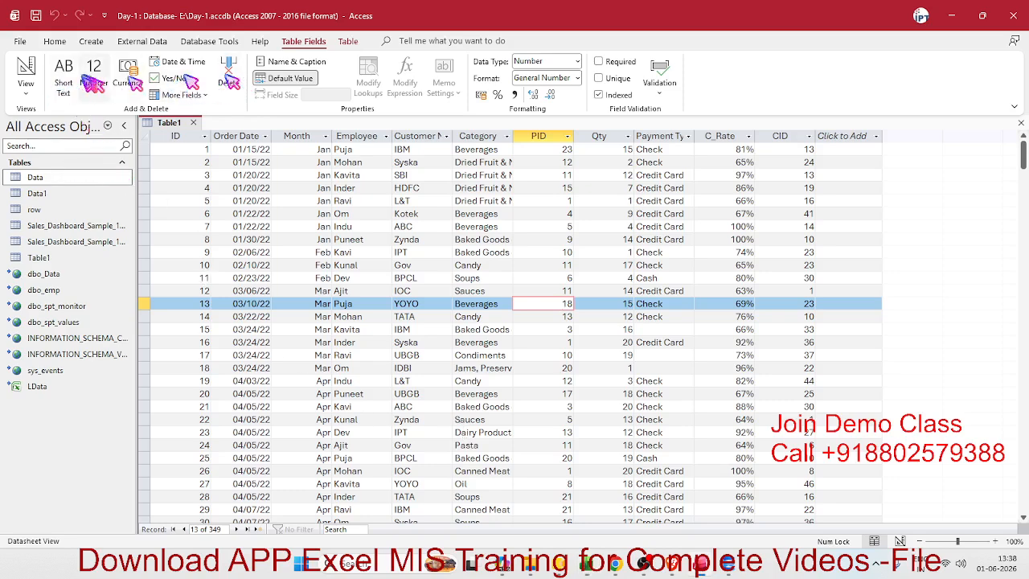
pyautogui.click(94, 41)
pyautogui.click(94, 72)
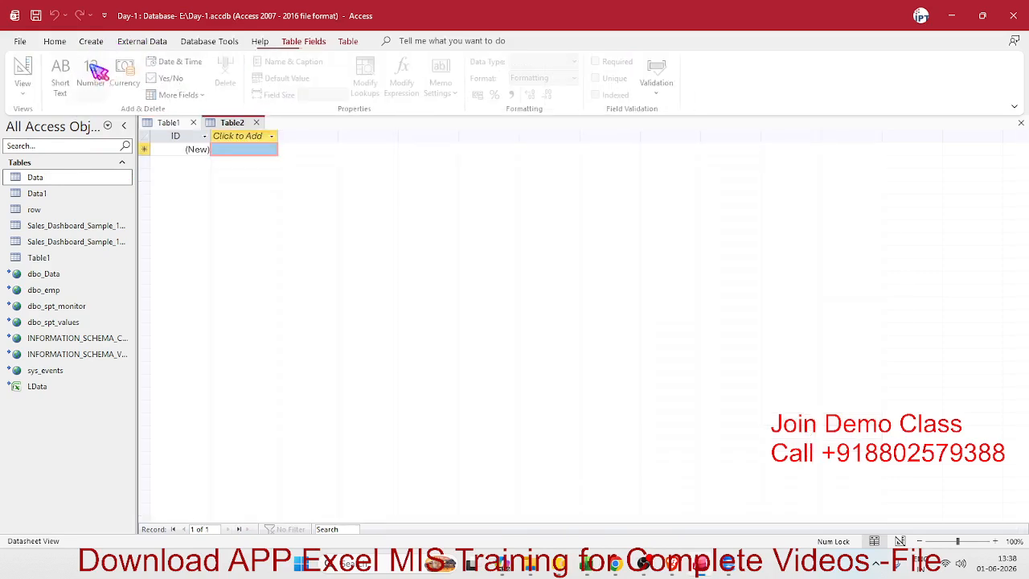
pyautogui.click(145, 137)
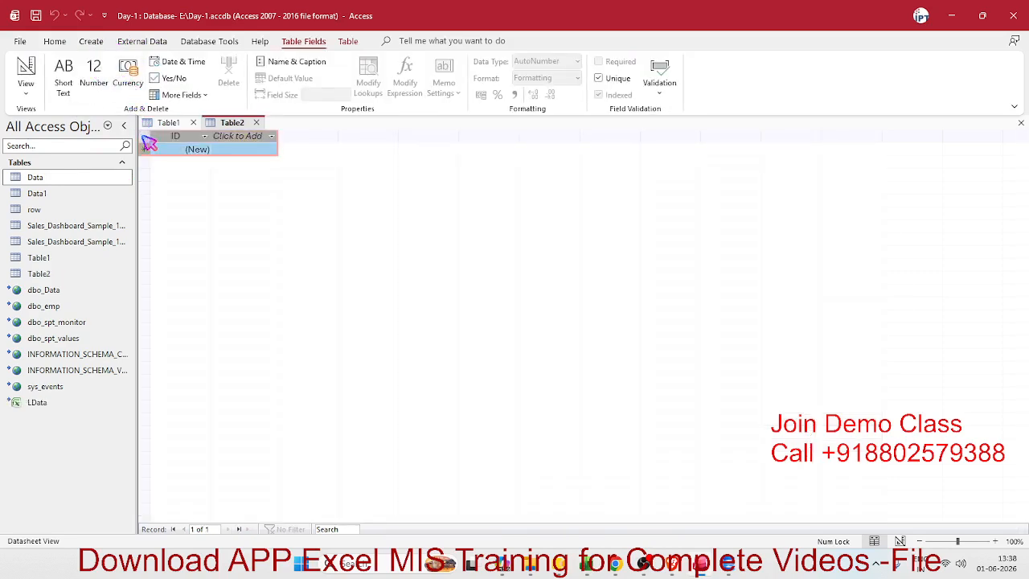
pyautogui.hotkey('ctrl', 'v')
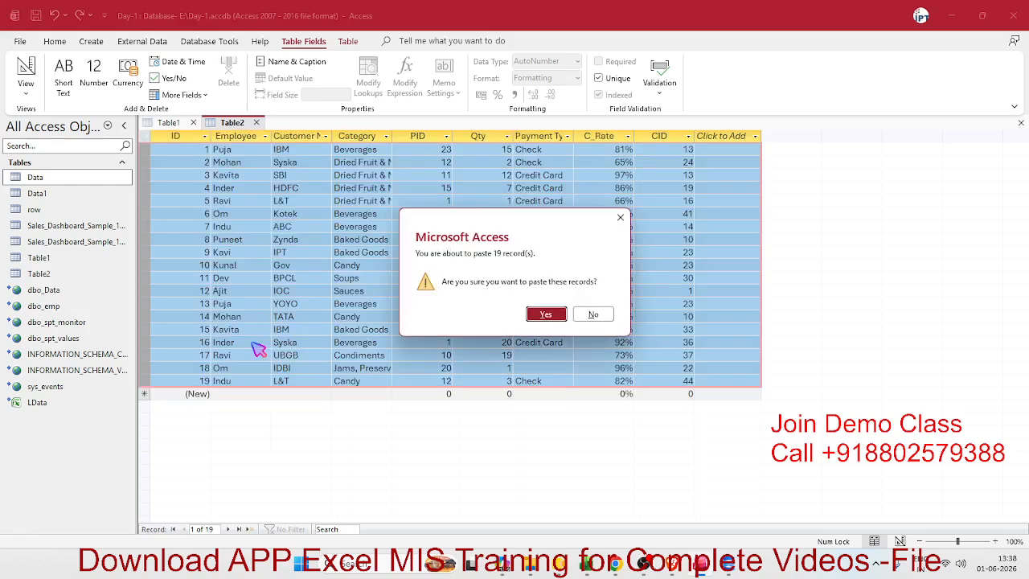
pyautogui.click(546, 314)
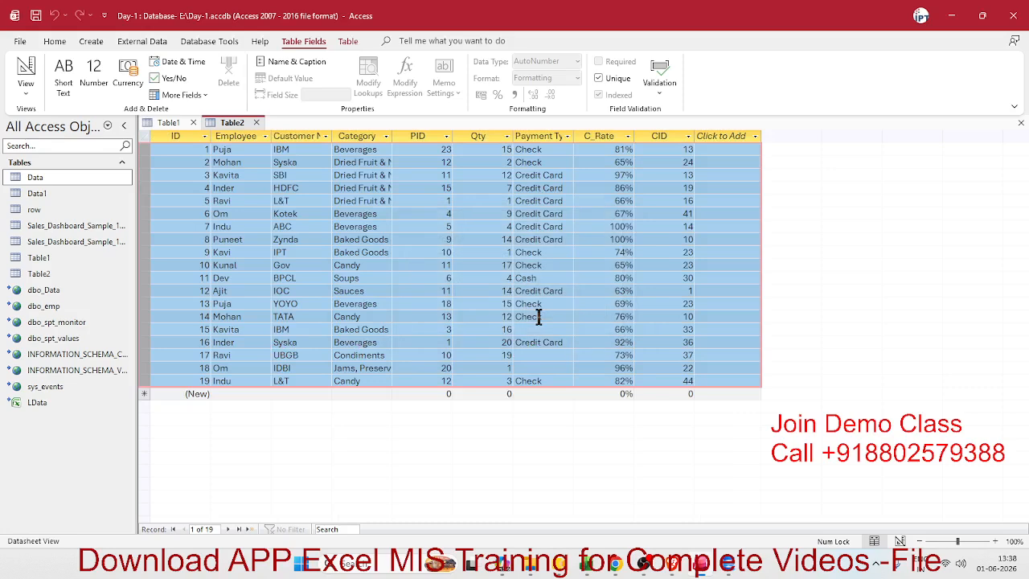
# In the PData workbook, paste the copied rows at B1 of a new sheet and copy A1:J20 with the blank first column.
pyautogui.hotkey('alt', 'Tab')
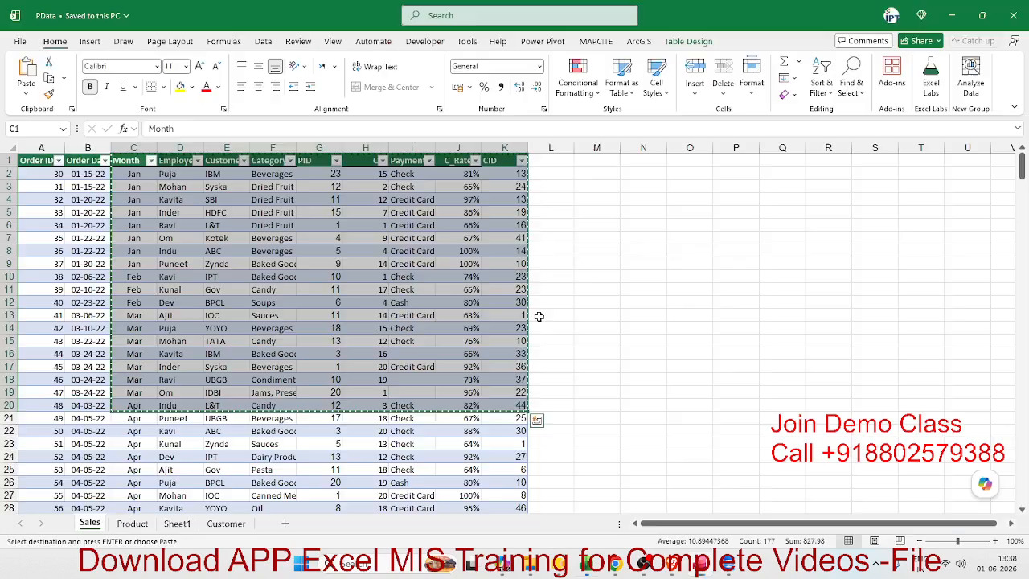
pyautogui.press('ctrl')
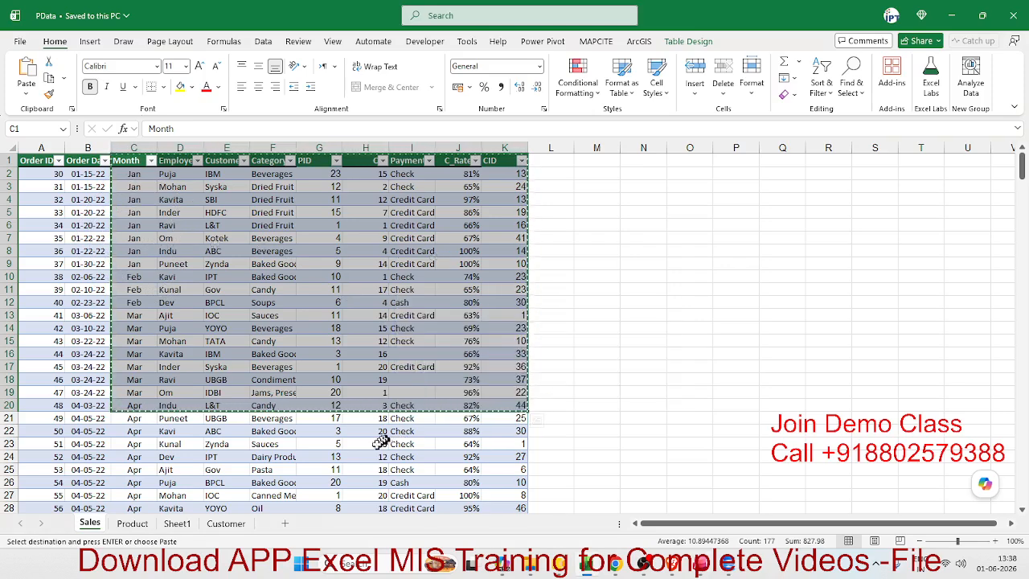
pyautogui.click(285, 524)
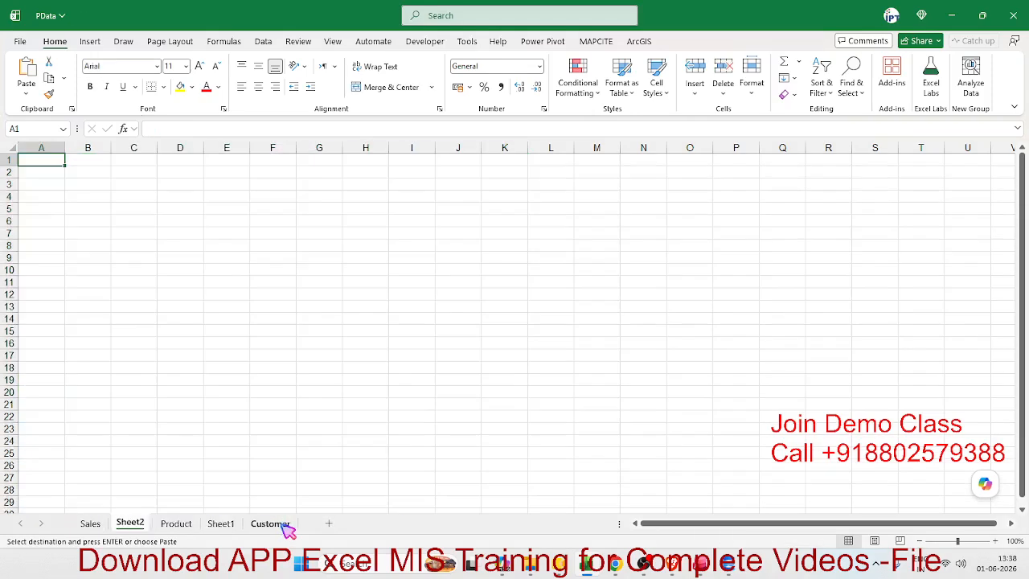
pyautogui.click(93, 160)
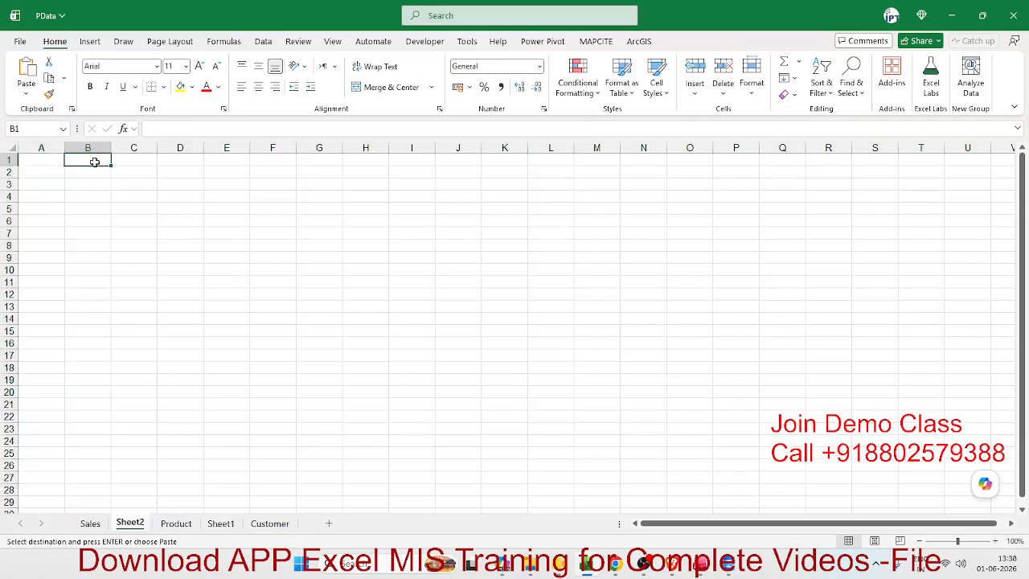
pyautogui.hotkey('ctrl', 'v')
pyautogui.moveTo(50, 159); pyautogui.dragTo(470, 402)
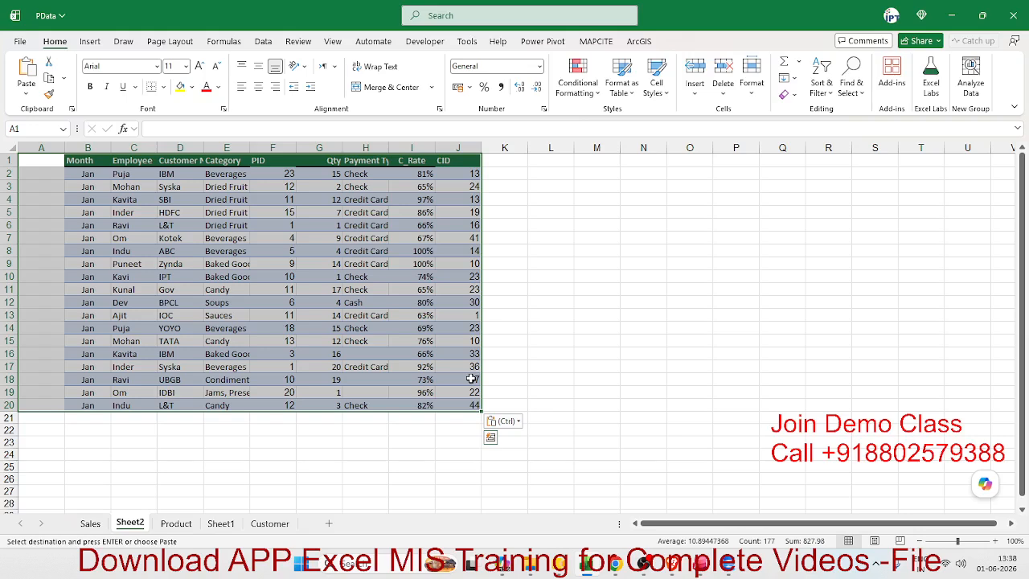
pyautogui.hotkey('ctrl', 'c')
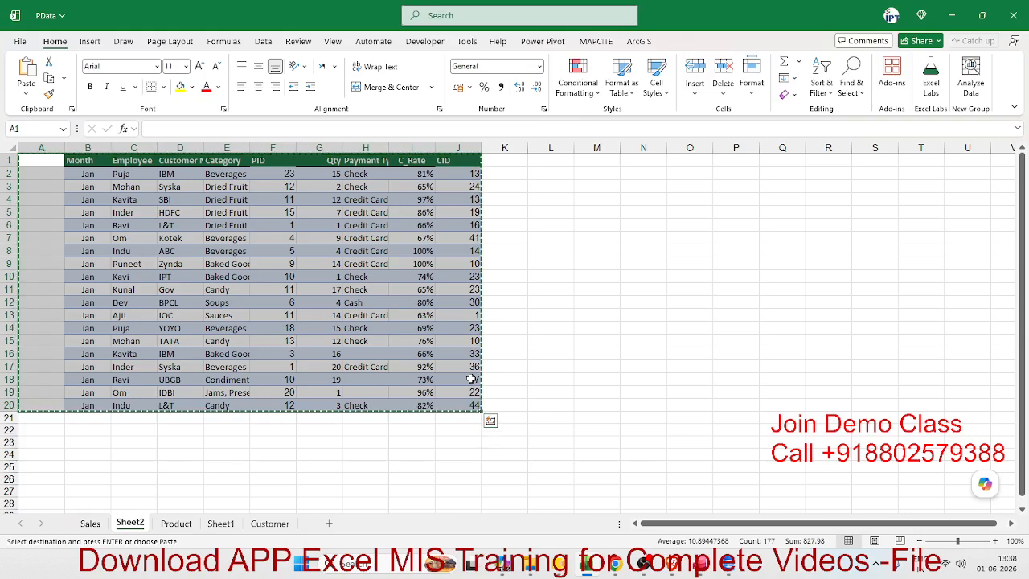
# Create a third new table in the Access database and paste the range with the blank first column, accepting the reserved field name.
pyautogui.hotkey('alt', 'Tab')
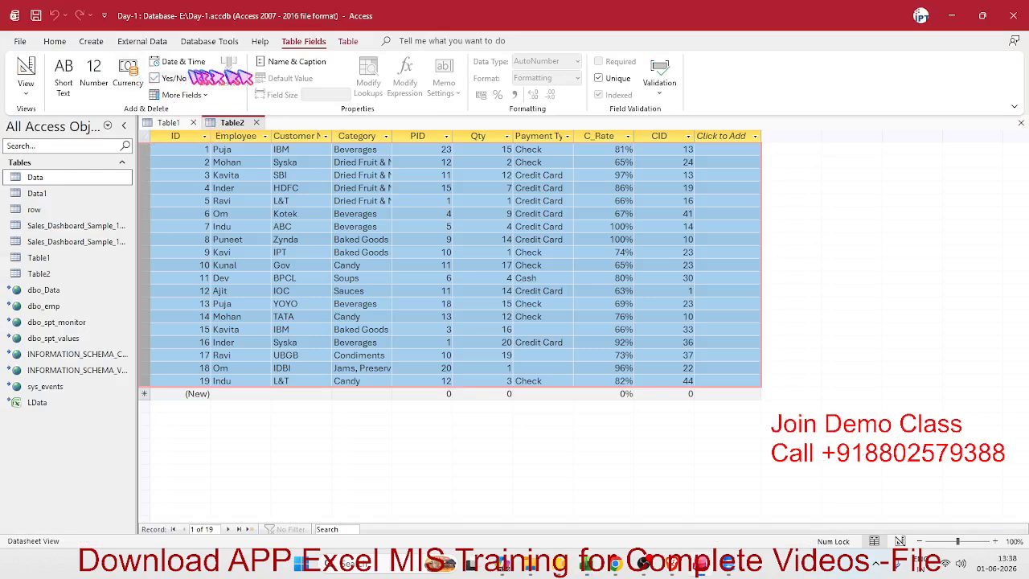
pyautogui.click(91, 41)
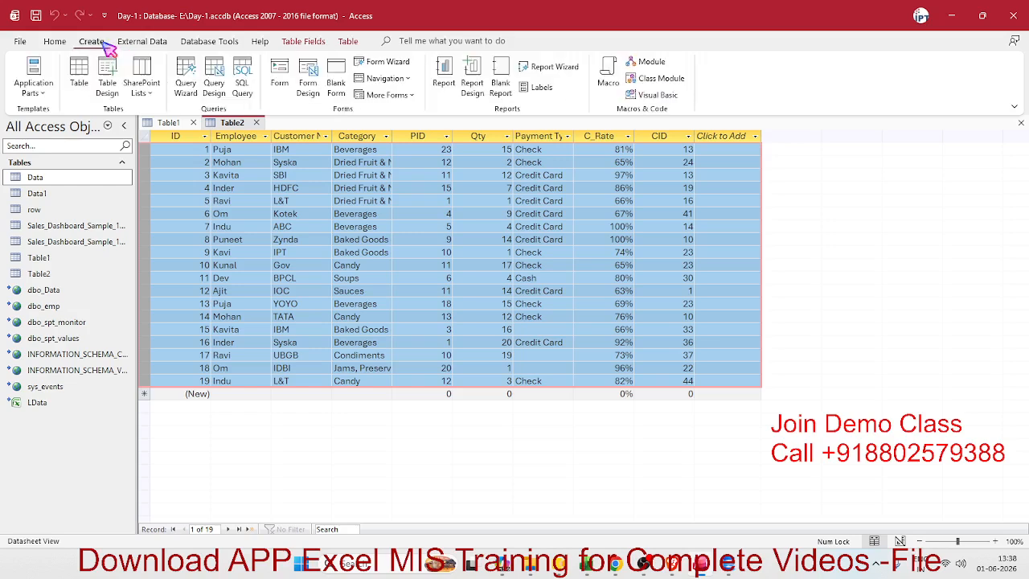
pyautogui.click(79, 77)
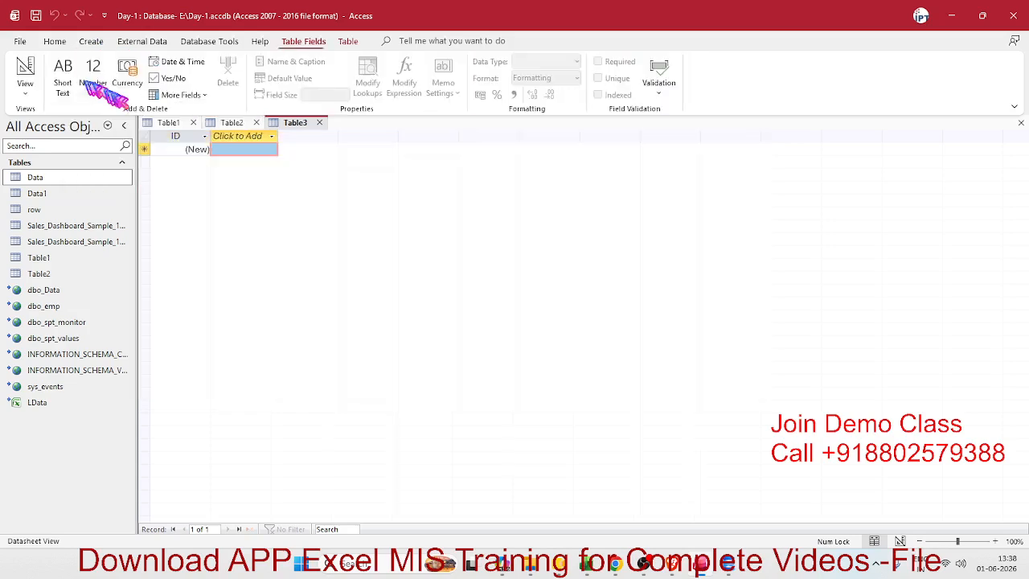
pyautogui.click(148, 135)
pyautogui.hotkey('ctrl', 'v')
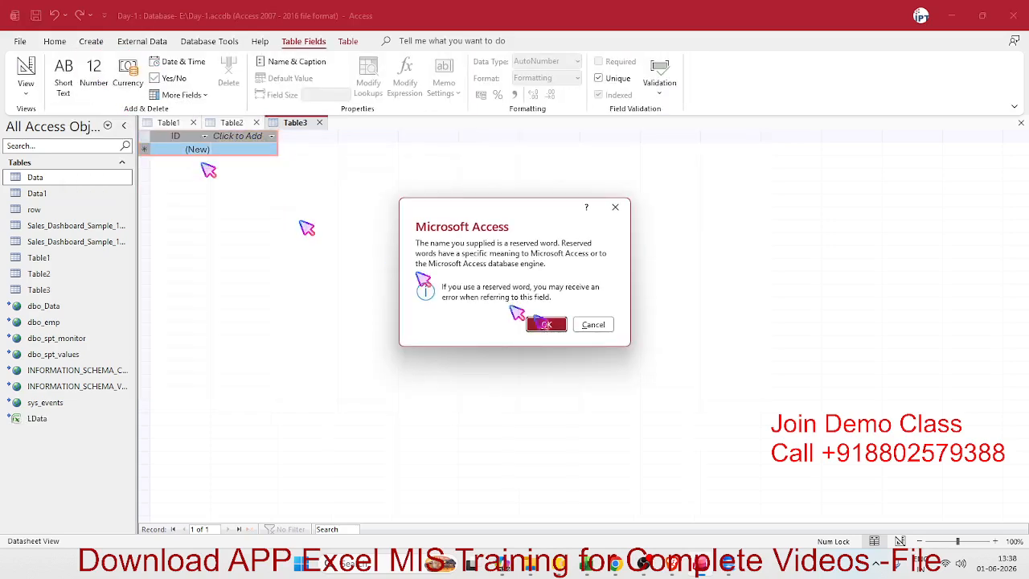
pyautogui.click(542, 322)
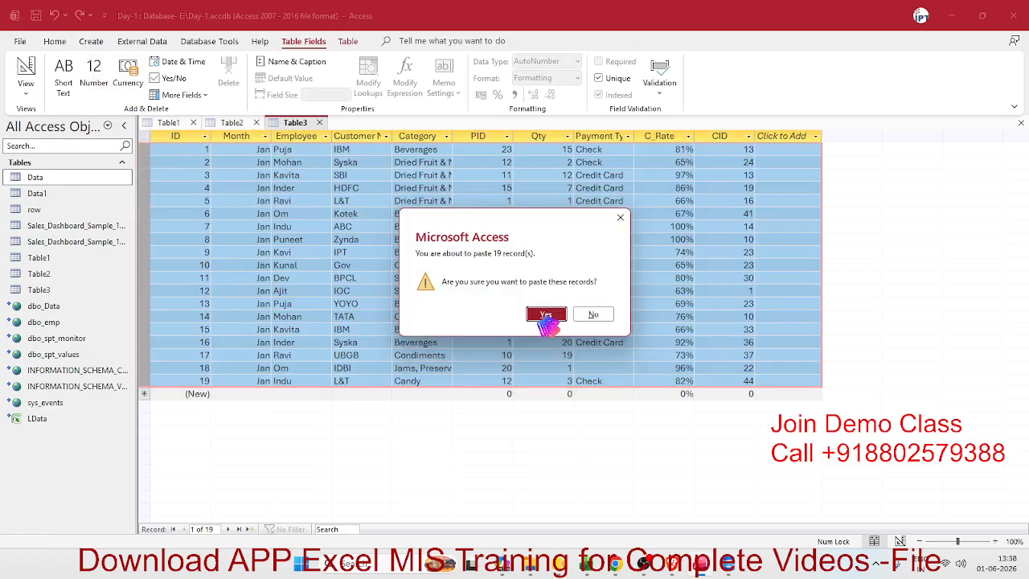
pyautogui.click(542, 313)
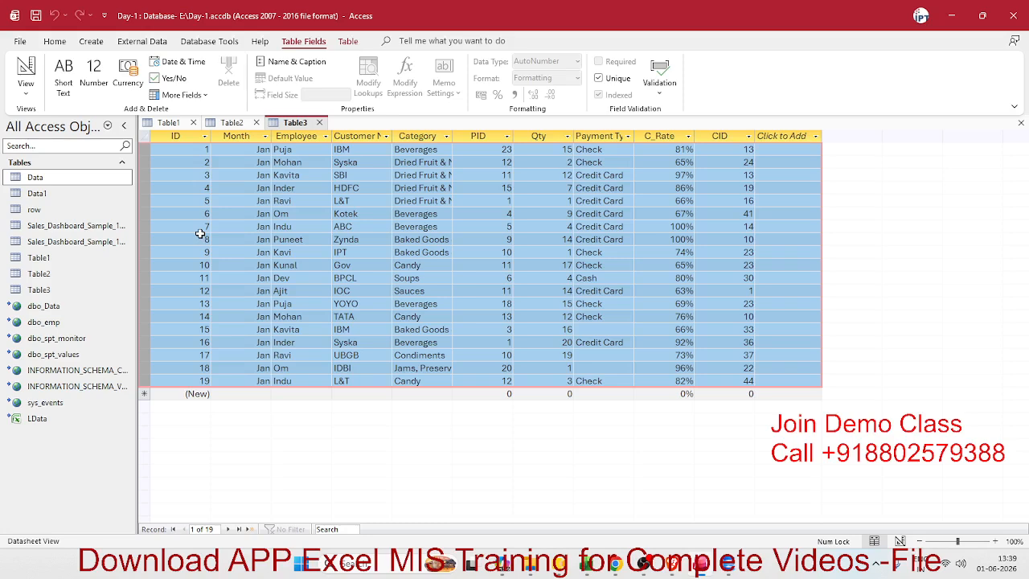
# Compare the pasted records in Table3 with the source rows on Sheet2 of the PData workbook.
pyautogui.hotkey('alt', 'Tab')
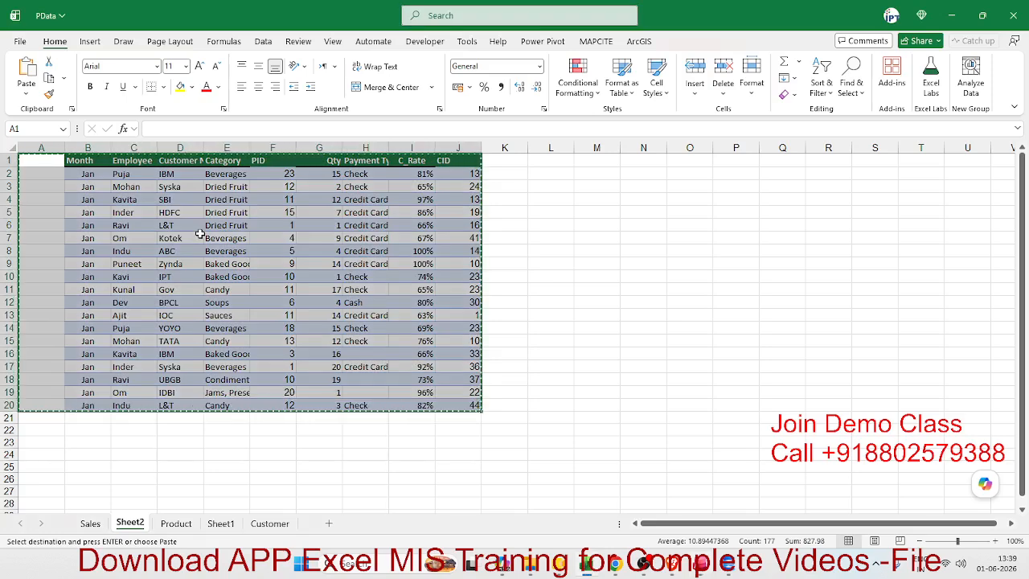
pyautogui.hotkey('alt', 'Tab')
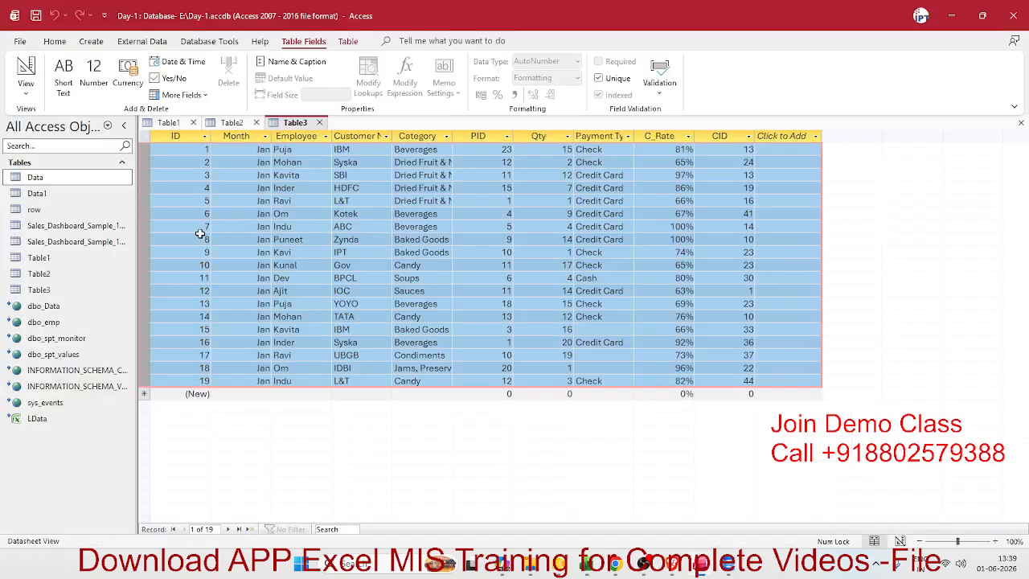
pyautogui.hotkey('alt', 'Tab')
pyautogui.click(175, 391)
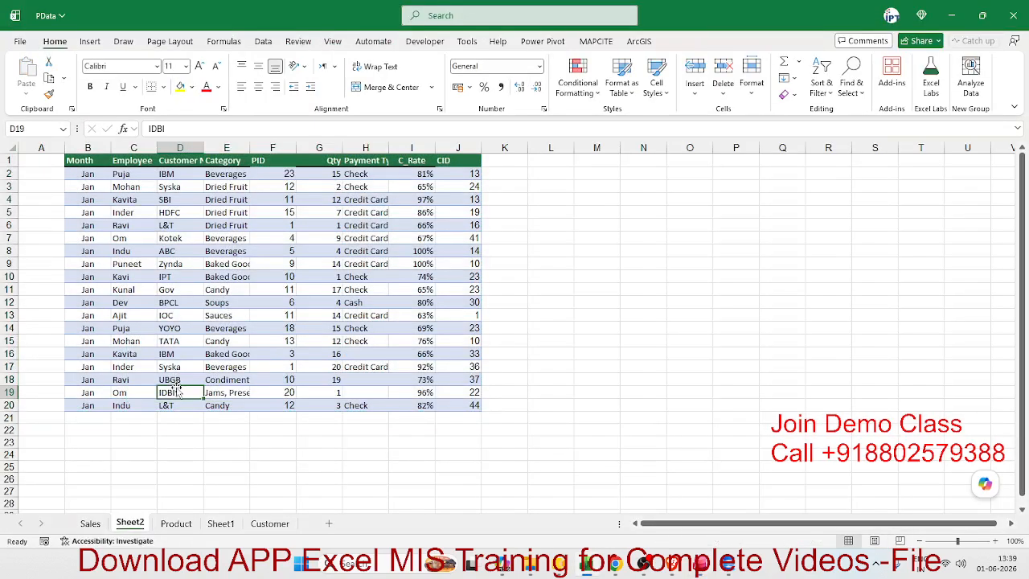
pyautogui.hotkey('alt', 'Tab')
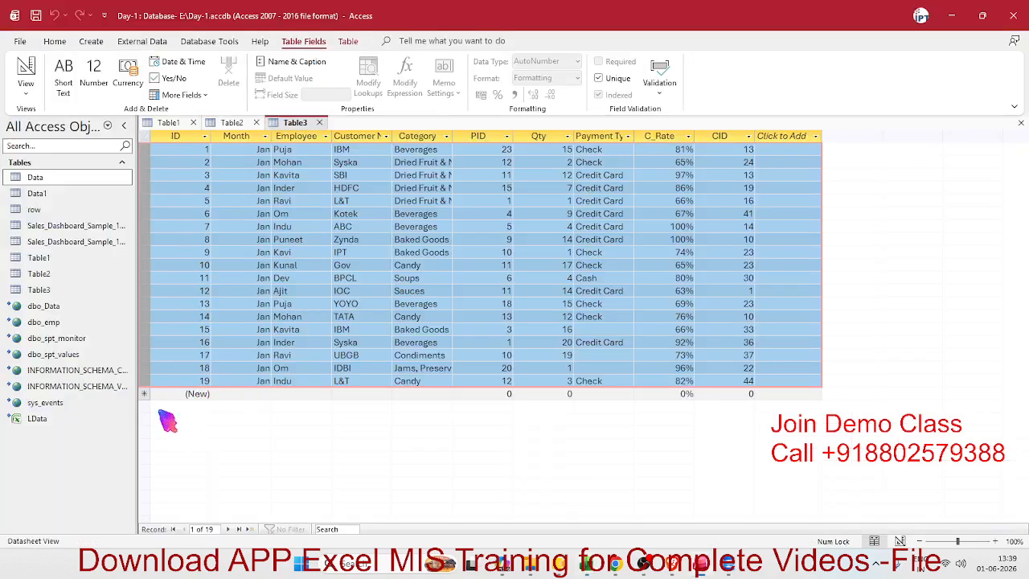
pyautogui.click(535, 187)
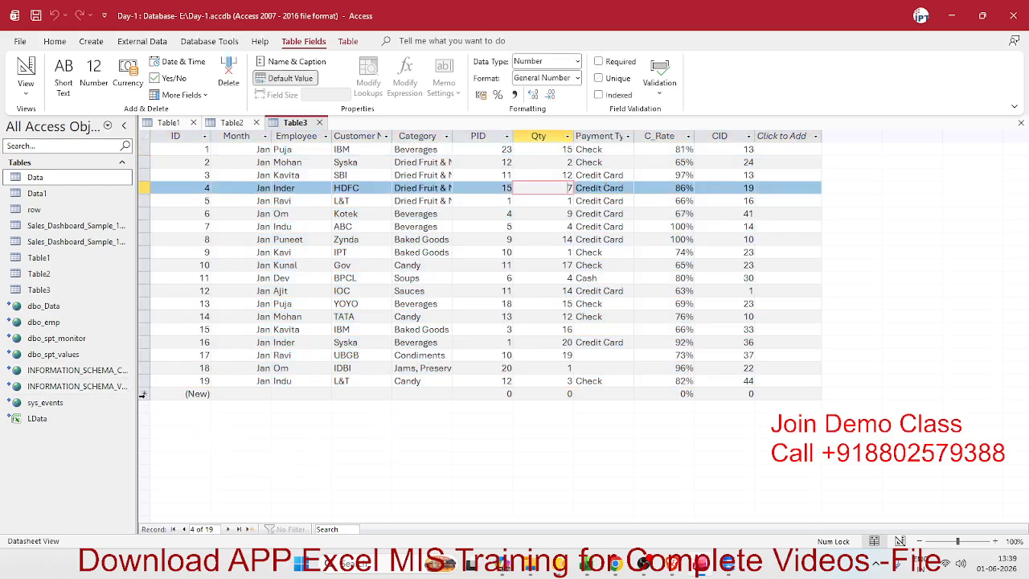
pyautogui.hotkey('alt', 'Tab')
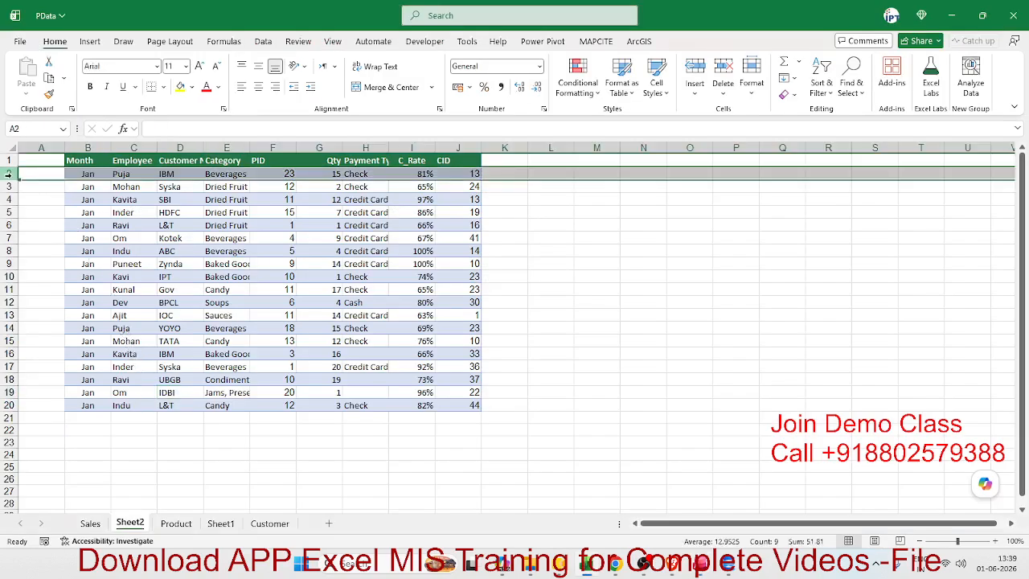
pyautogui.hotkey('ctrl', 'c')
pyautogui.hotkey('alt', 'Tab')
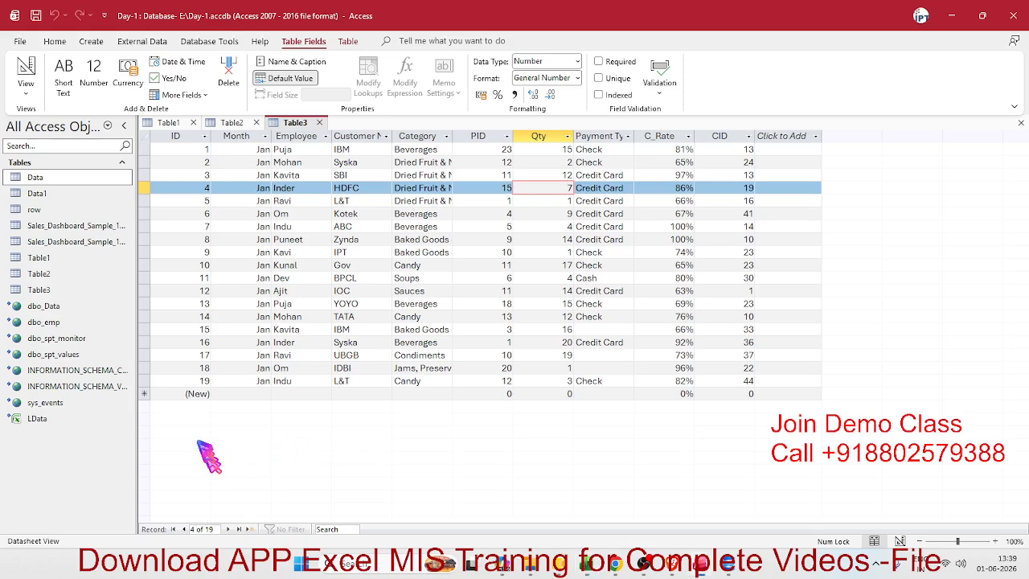
pyautogui.hotkey('alt', 'Tab')
pyautogui.press('Escape')
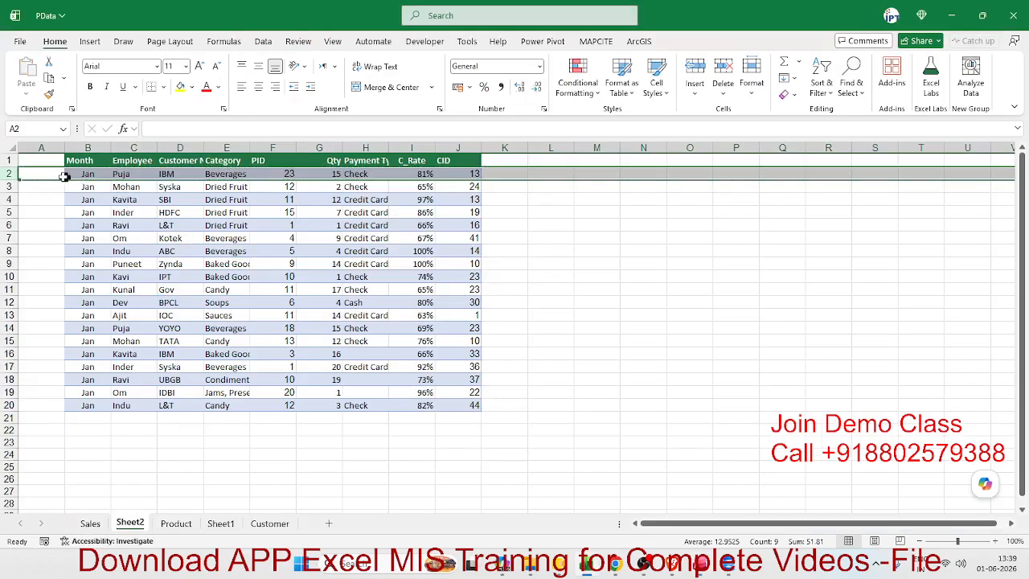
# Try to paste only B2:J2 from the PData workbook's Sheet2 as a new record in Table3, and dismiss the messages.
pyautogui.moveTo(70, 175); pyautogui.dragTo(467, 176)
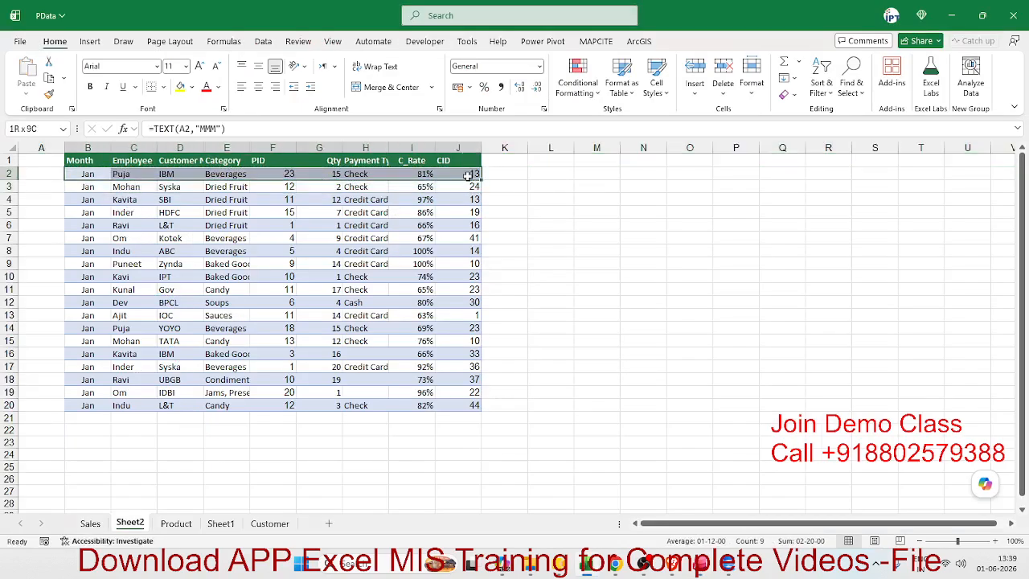
pyautogui.hotkey('ctrl', 'c')
pyautogui.hotkey('alt', 'Tab')
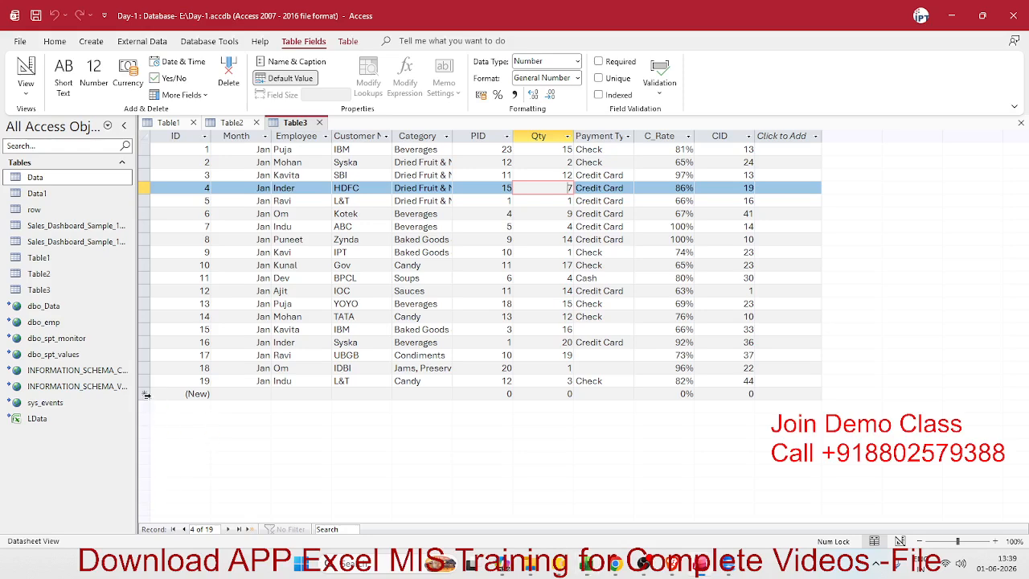
pyautogui.click(145, 393)
pyautogui.hotkey('ctrl', 'v')
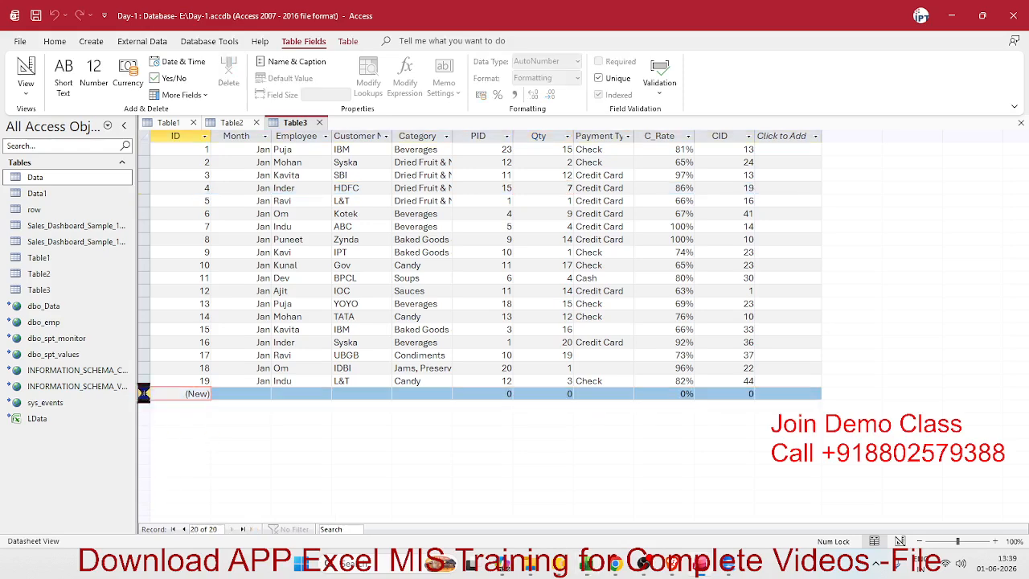
pyautogui.click(593, 321)
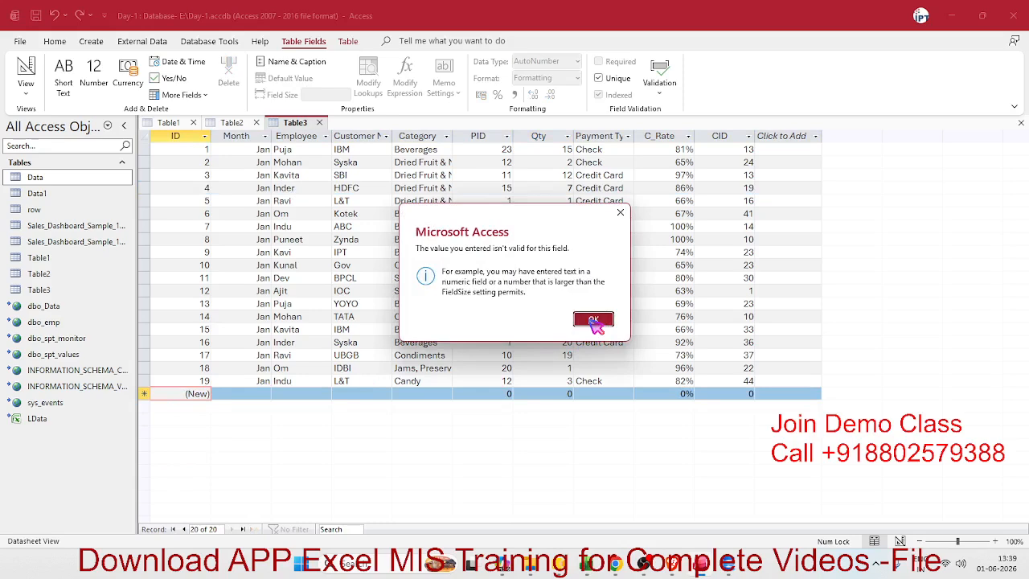
pyautogui.click(593, 321)
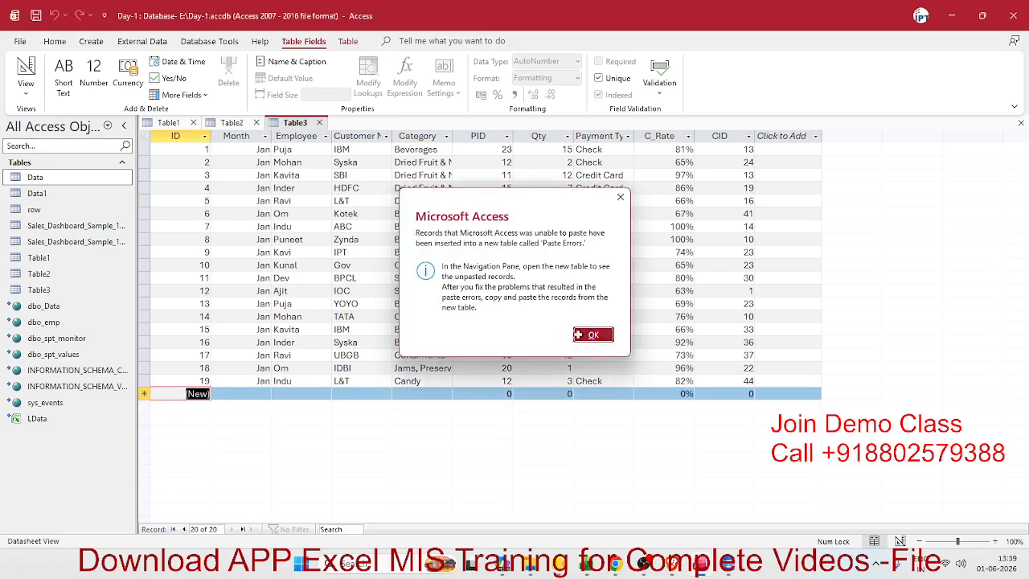
pyautogui.click(590, 332)
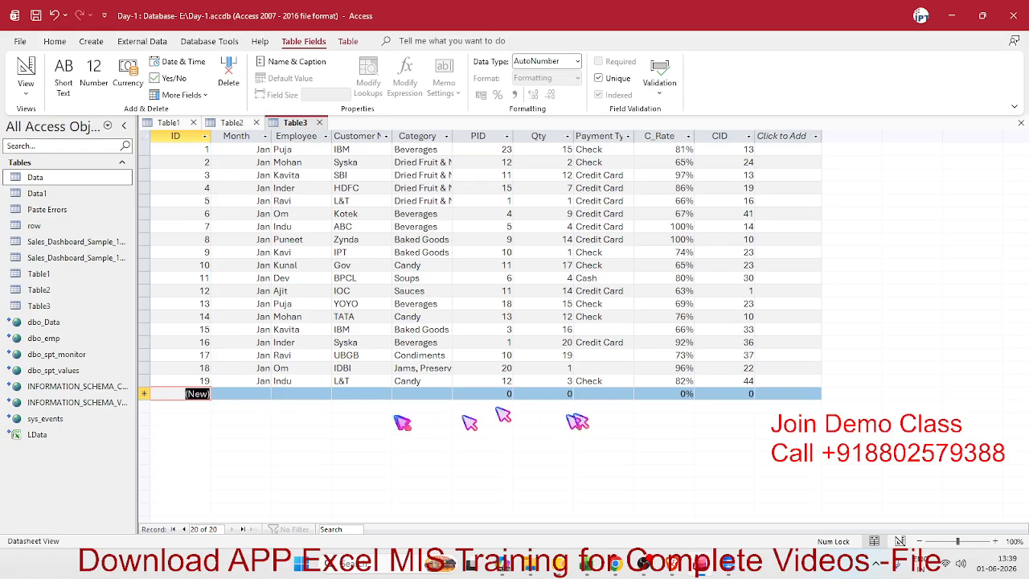
# Copy A2:J2 with the blank first column from Sheet2 and paste it as a new record in Table3 of the Access database.
pyautogui.hotkey('alt', 'Tab')
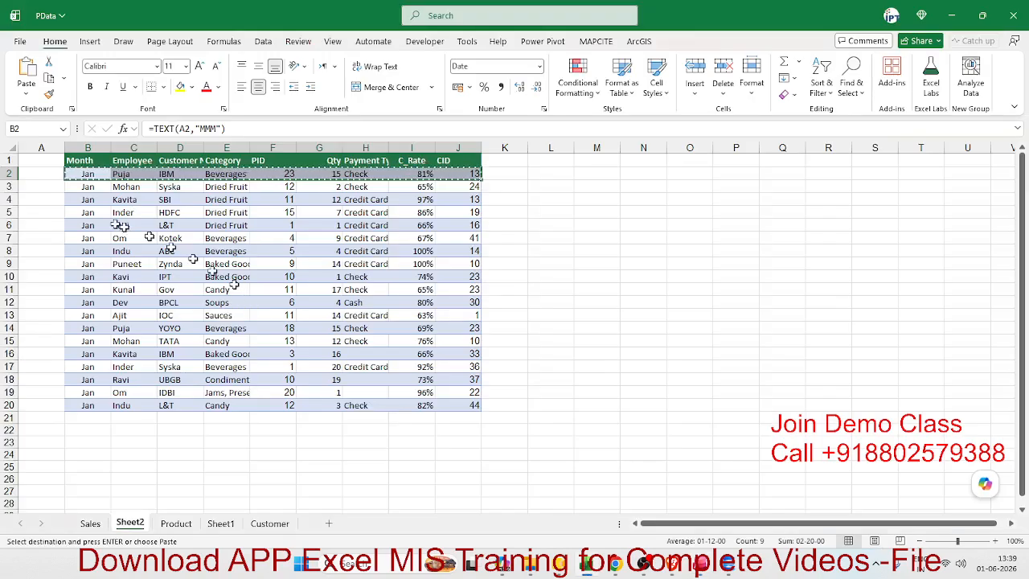
pyautogui.moveTo(50, 173); pyautogui.dragTo(475, 175)
pyautogui.hotkey('ctrl', 'c')
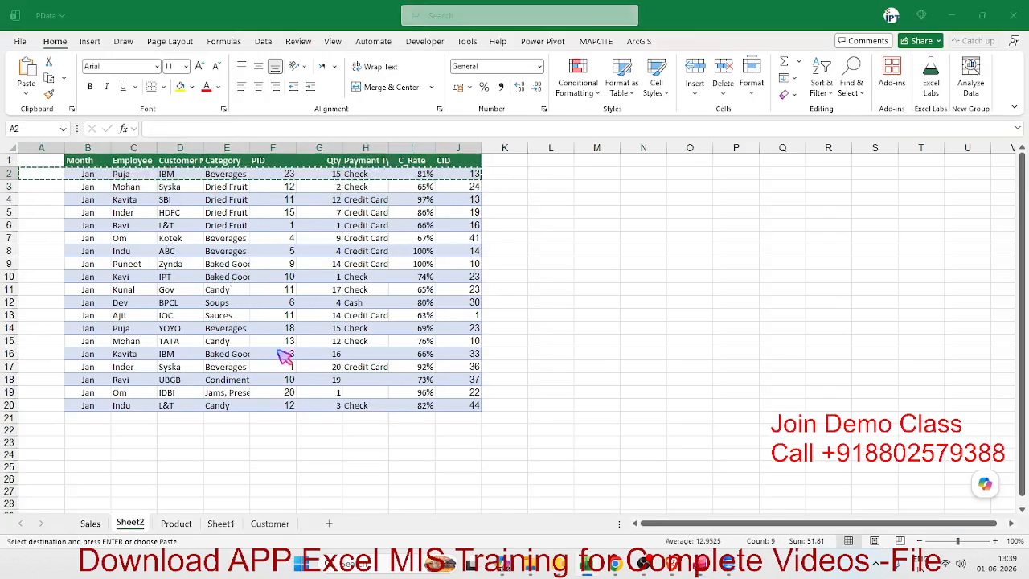
pyautogui.hotkey('alt', 'Tab')
pyautogui.click(147, 392)
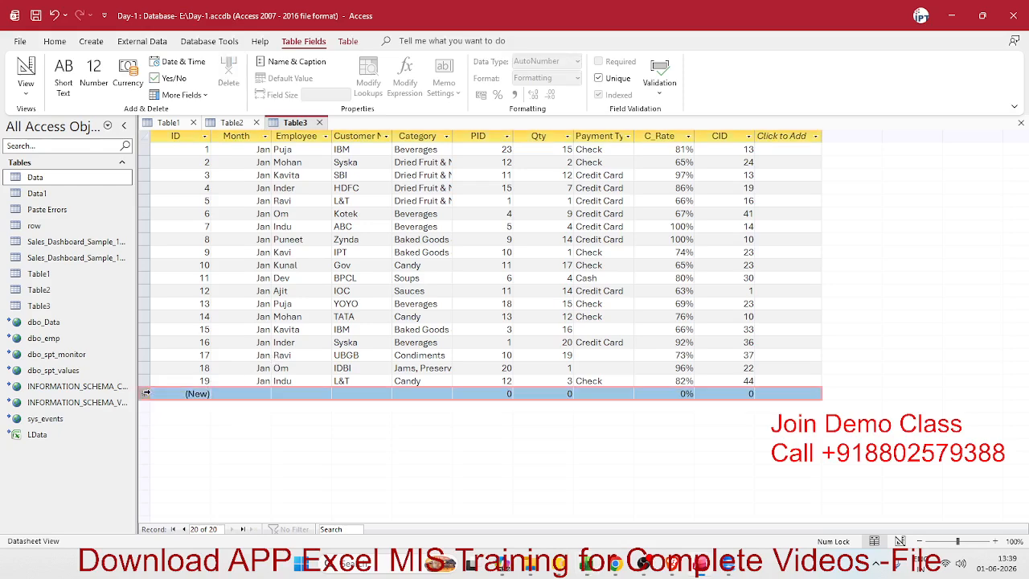
pyautogui.hotkey('ctrl', 'v')
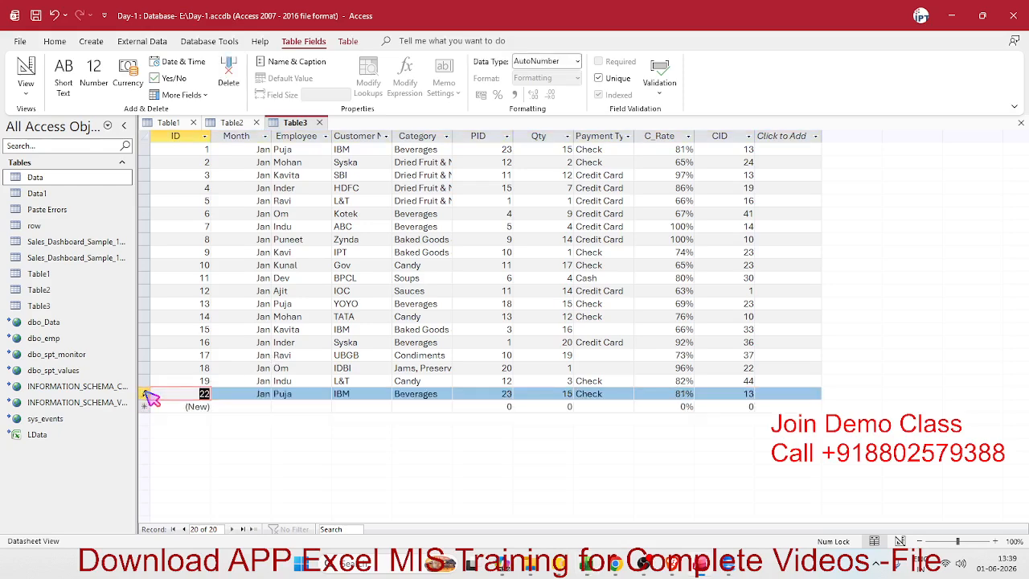
# Copy A2:J20 with the blank first column from Sheet2 of the PData workbook and return to Table3 in Access.
pyautogui.hotkey('alt', 'Tab')
pyautogui.hotkey('alt', 'Tab')
pyautogui.hotkey('alt', 'Tab')
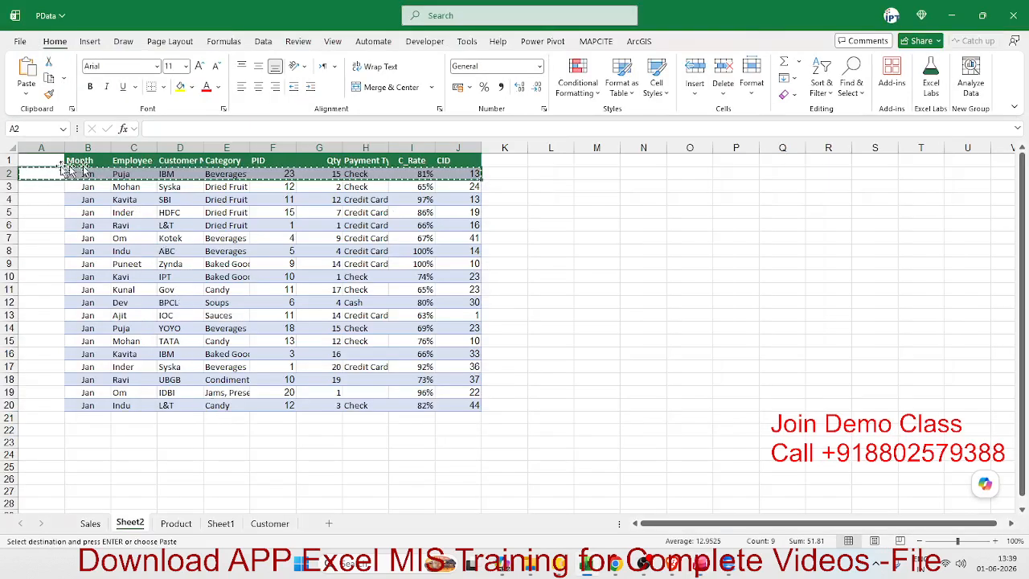
pyautogui.hotkey('alt', 'Tab')
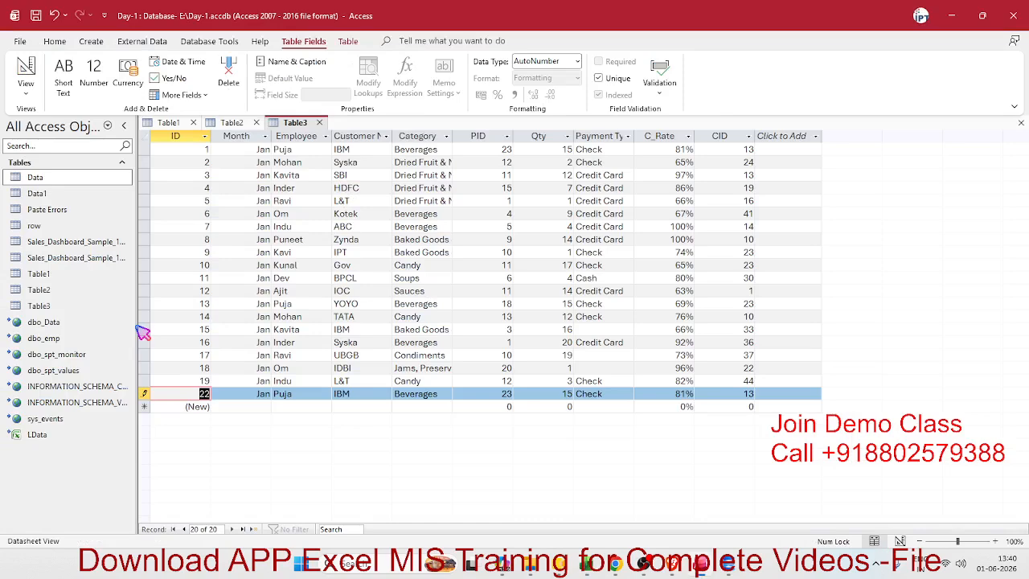
pyautogui.hotkey('alt', 'Tab')
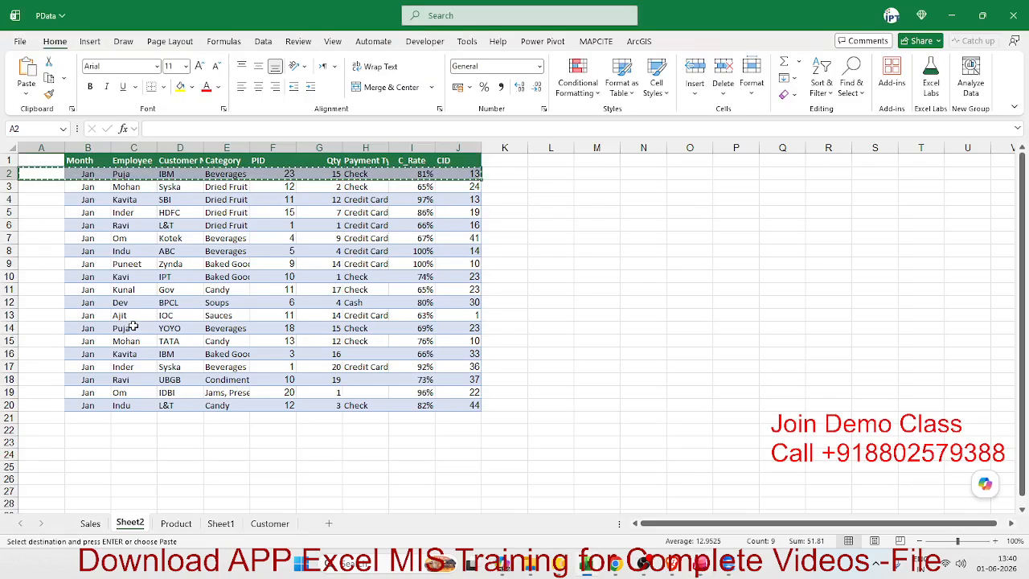
pyautogui.keyDown('shift'); pyautogui.click(474, 405); pyautogui.keyUp('shift')
pyautogui.hotkey('ctrl', 'c')
pyautogui.click(485, 416)
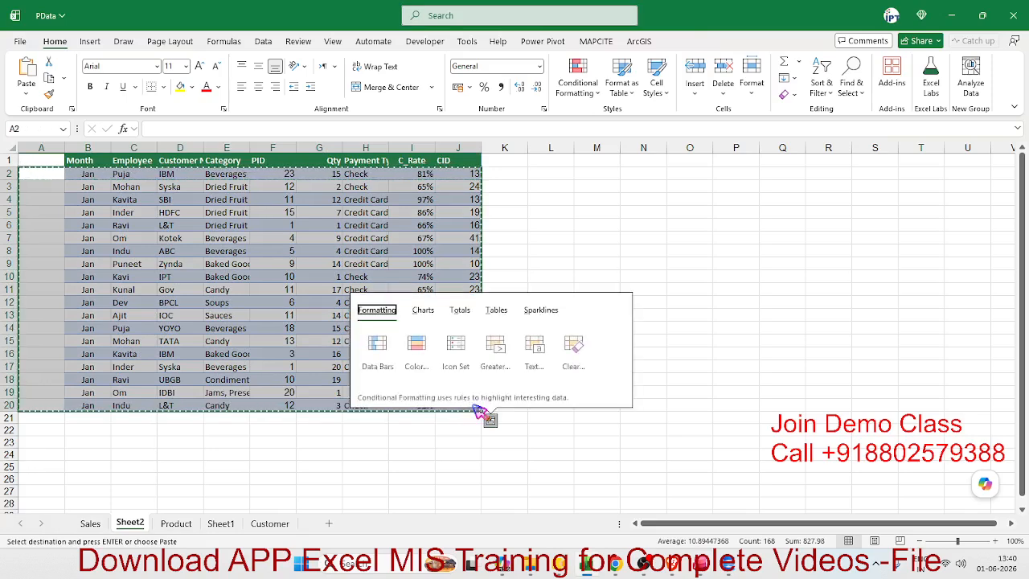
pyautogui.hotkey('alt', 'Tab')
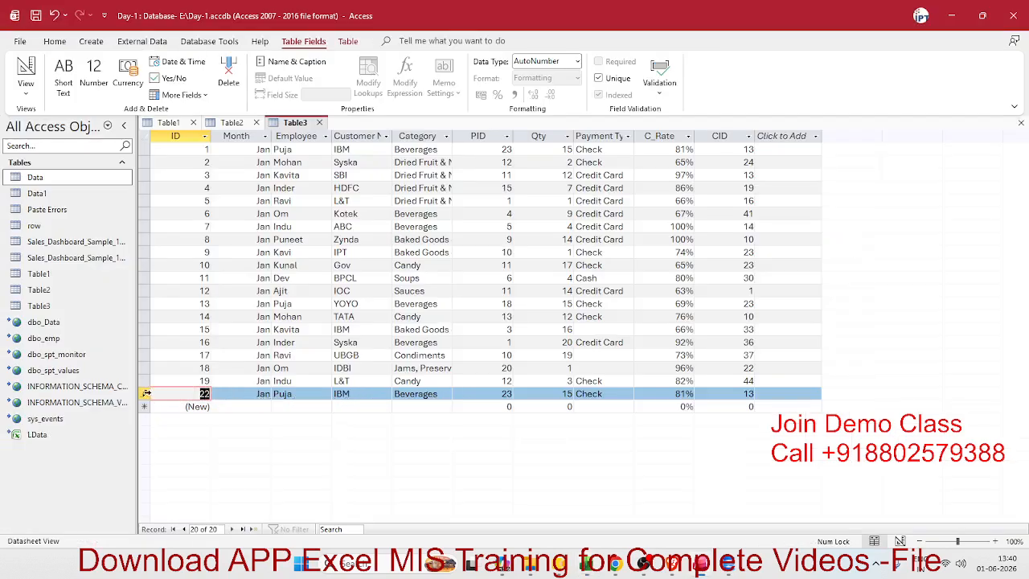
pyautogui.click(146, 393)
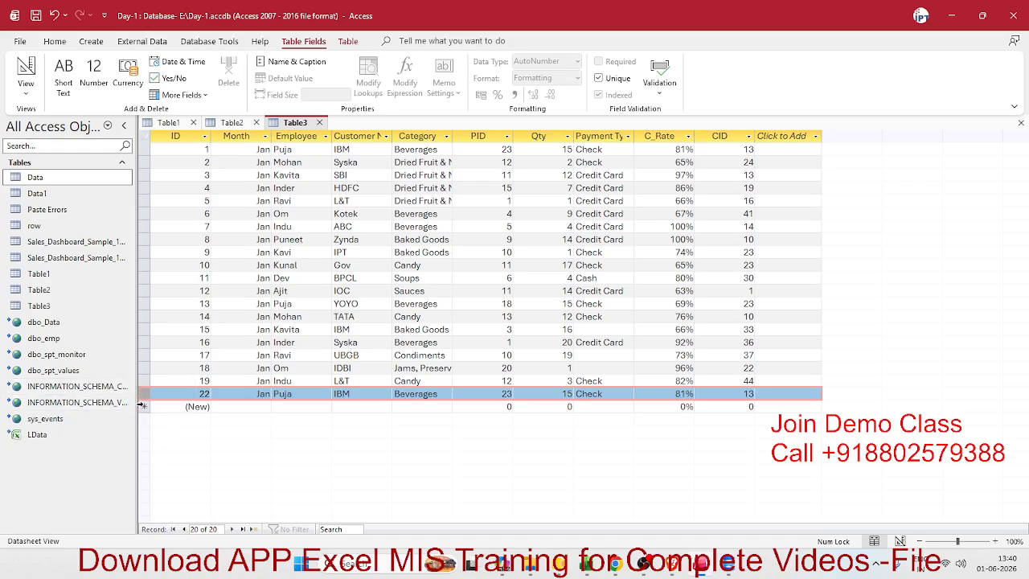
# Review the Order ID and Order Date columns on the PData workbook's Sales sheet, and return to Sheet2.
pyautogui.hotkey('alt', 'Tab')
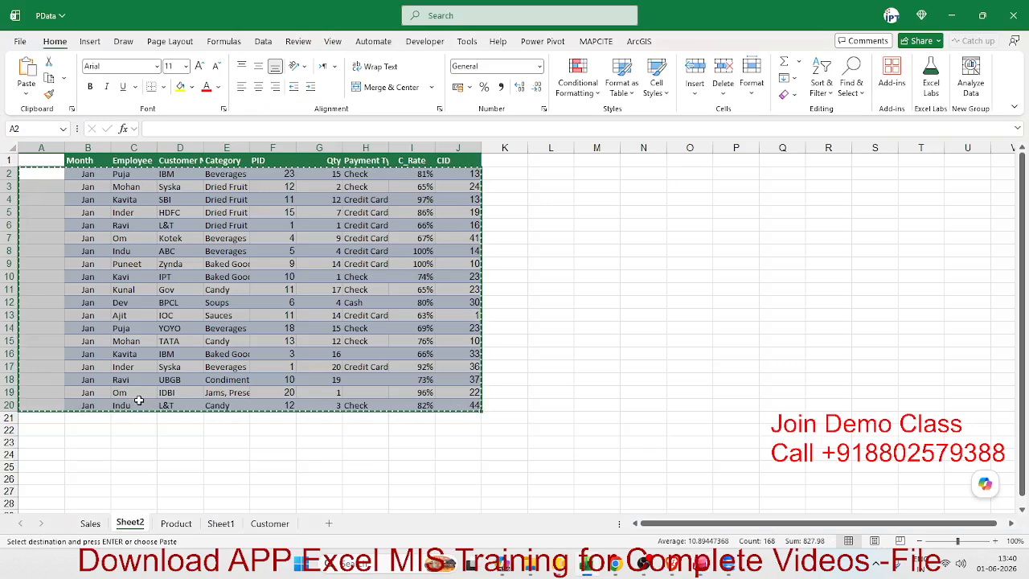
pyautogui.click(101, 523)
pyautogui.click(87, 239)
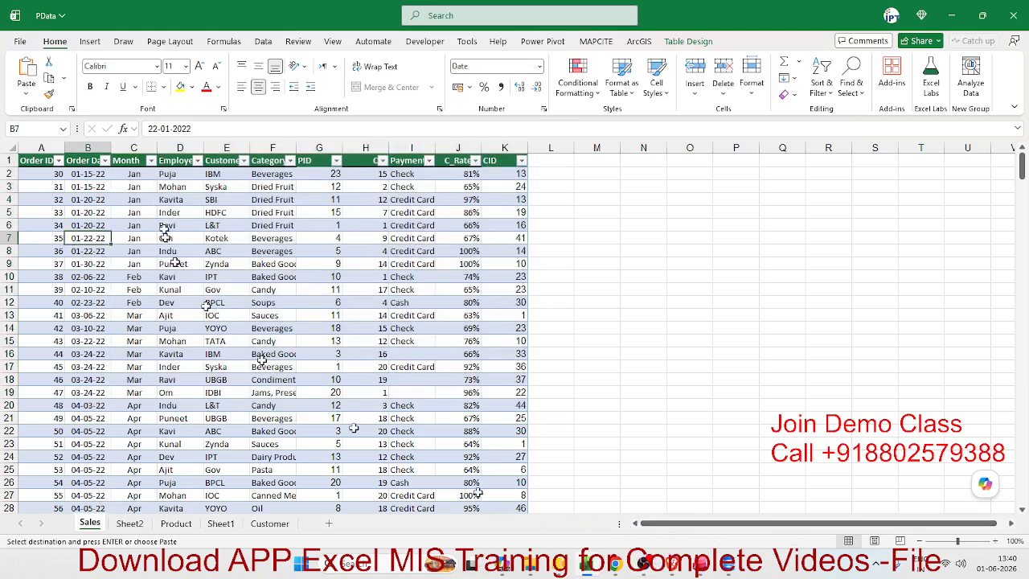
pyautogui.click(40, 187)
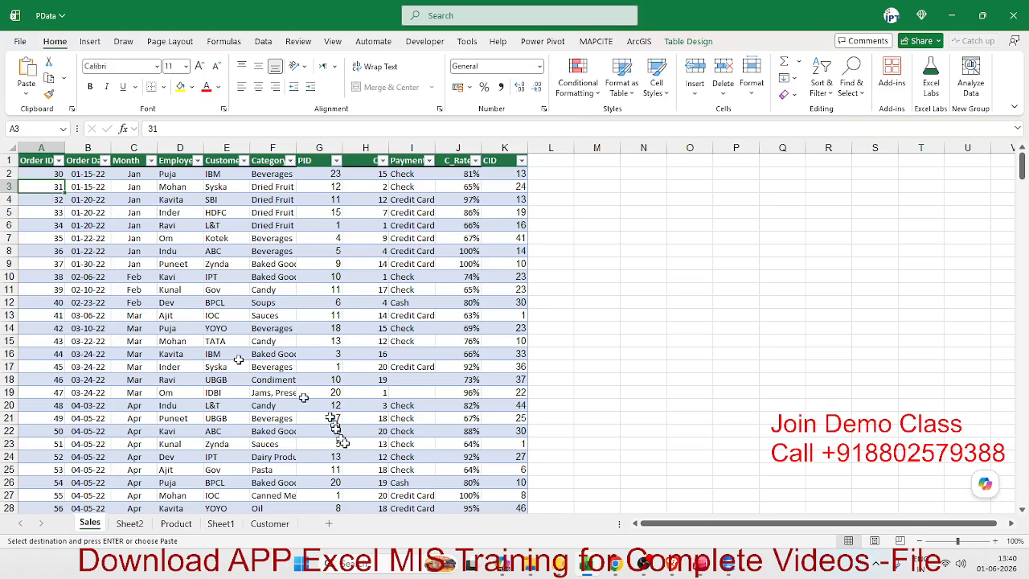
pyautogui.click(129, 523)
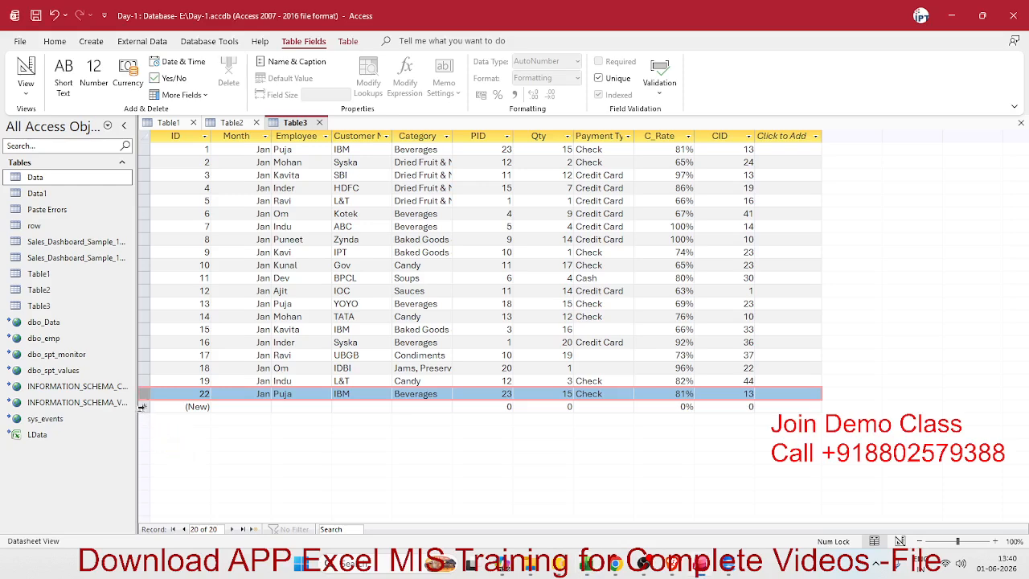
# Append the copied A2:J20 rows to the end of Table3 as new records, and review the table.
pyautogui.click(142, 408)
pyautogui.hotkey('ctrl', 'v')
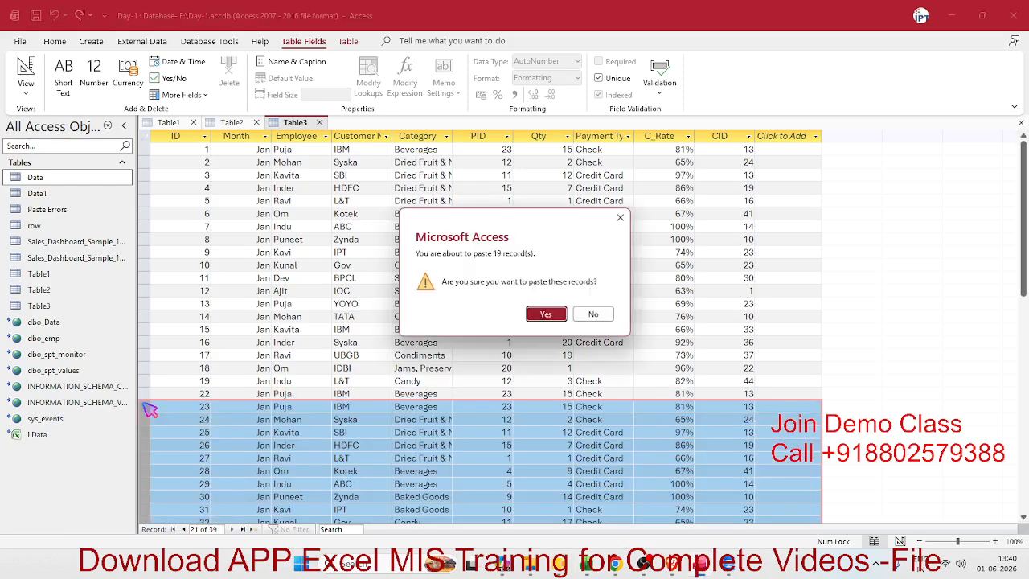
pyautogui.click(545, 316)
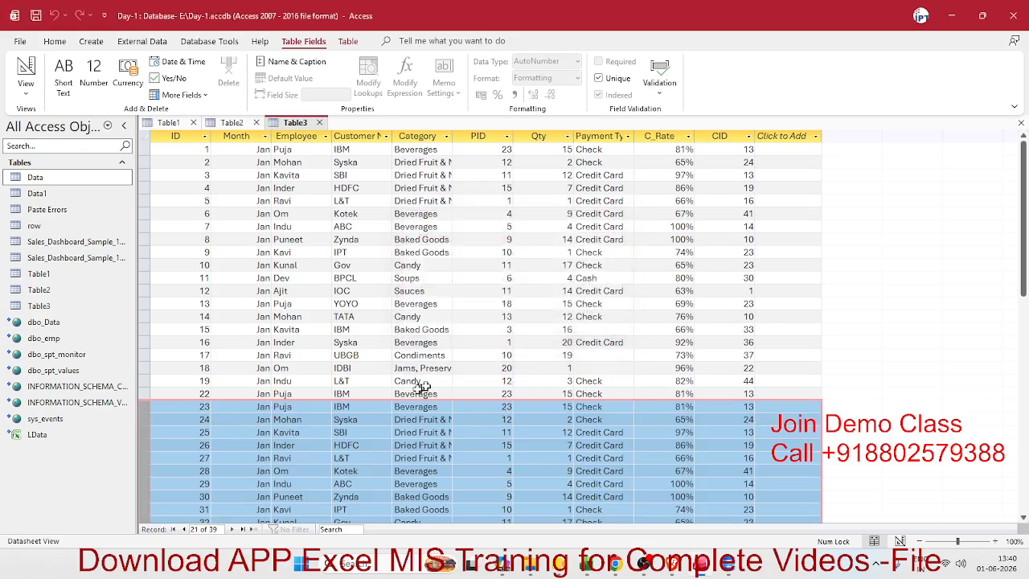
pyautogui.click(422, 389)
pyautogui.scroll(-5, 427, 386)
pyautogui.scroll(5, 426, 382)
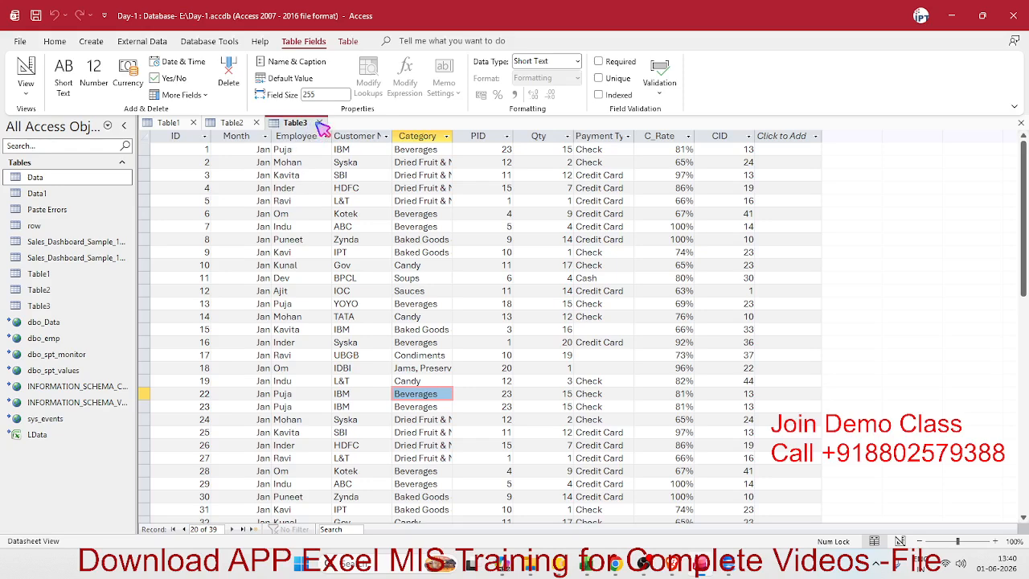
# Close Table3 and Table1 without saving their design changes, and close Table2 keeping its changes.
pyautogui.click(319, 123)
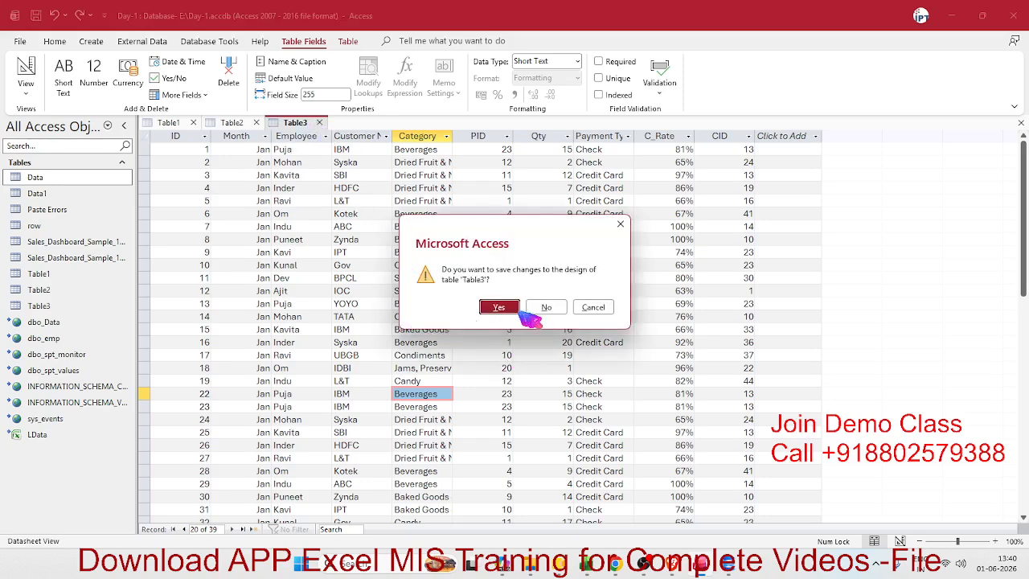
pyautogui.click(532, 309)
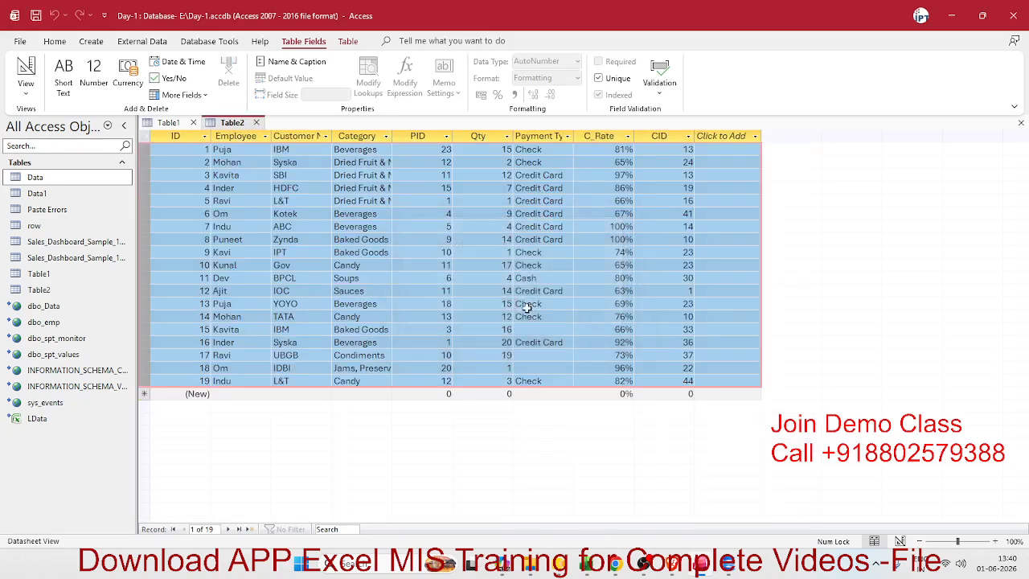
pyautogui.click(257, 123)
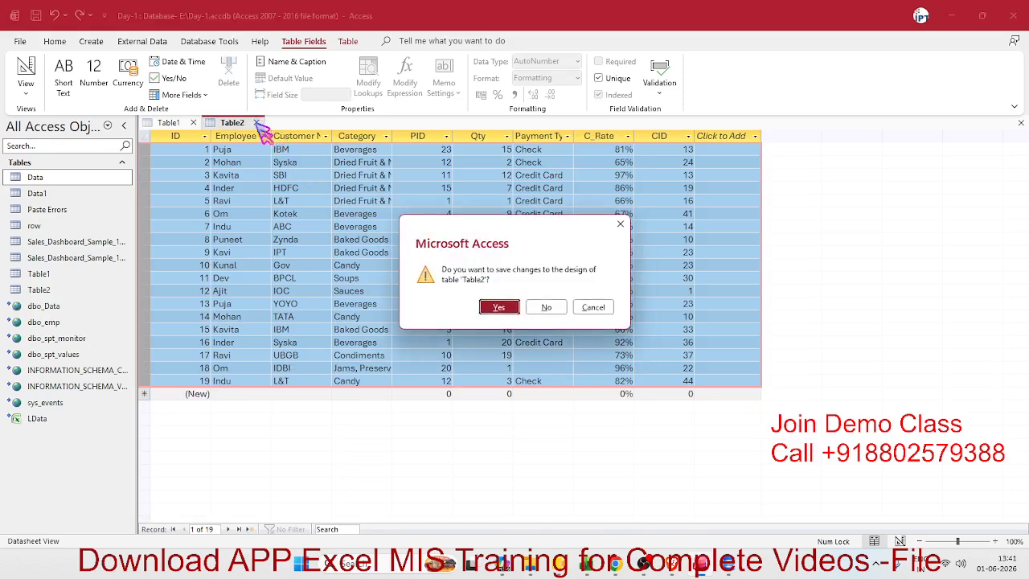
pyautogui.click(522, 311)
pyautogui.click(516, 218)
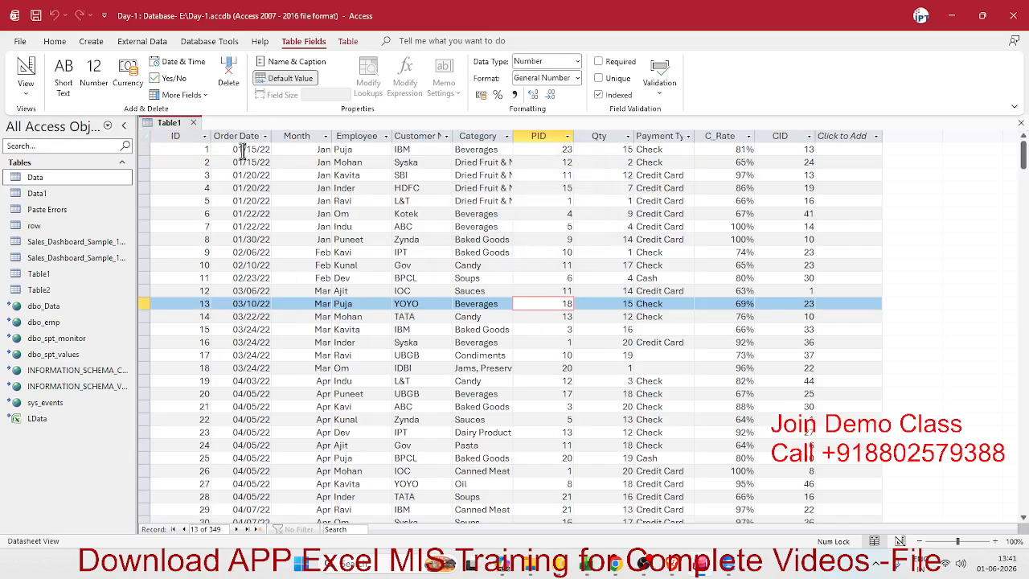
pyautogui.click(194, 123)
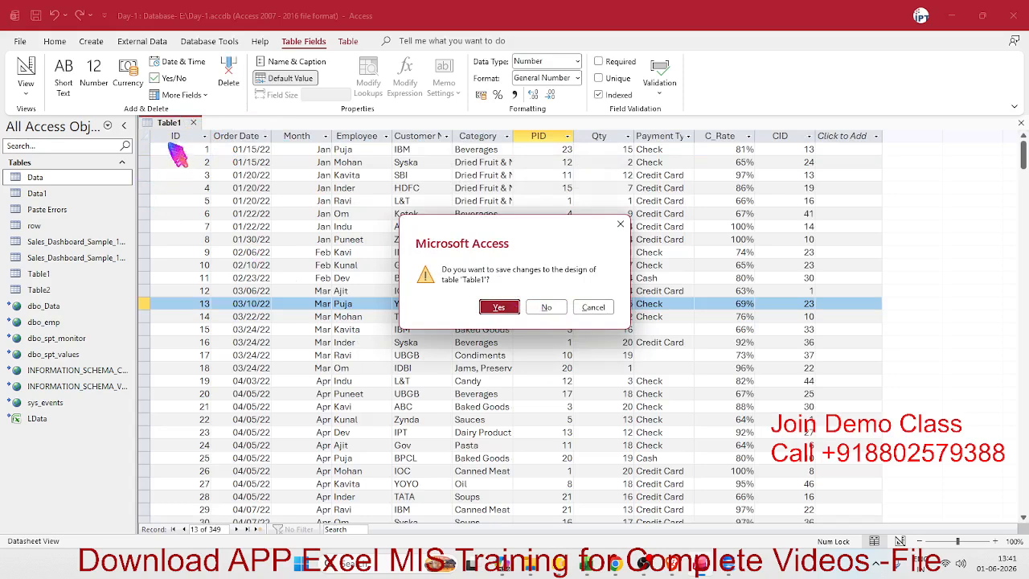
pyautogui.click(545, 307)
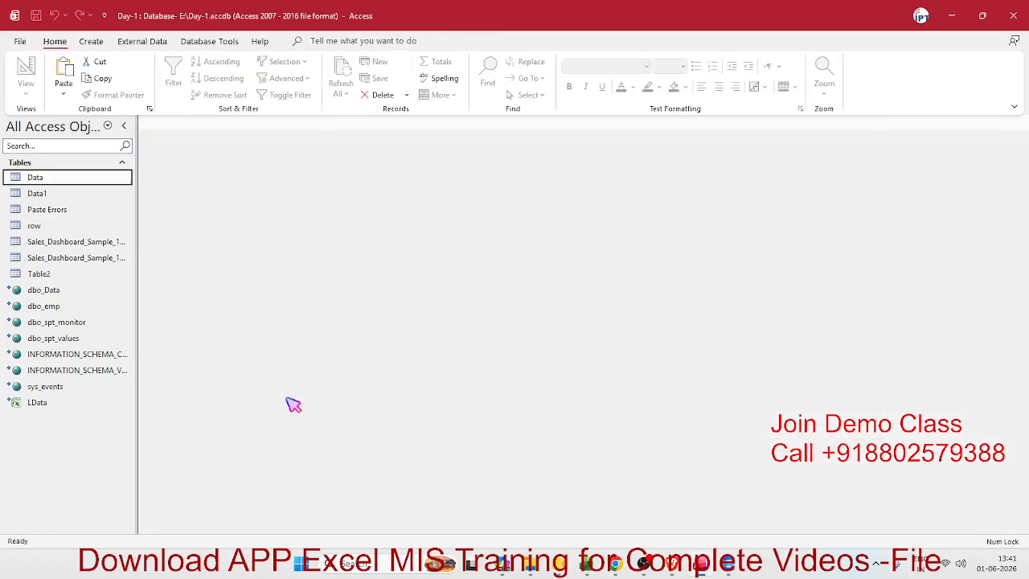
# Open the Data1 table to view its records.
pyautogui.click(79, 200)
pyautogui.doubleClick(79, 199)
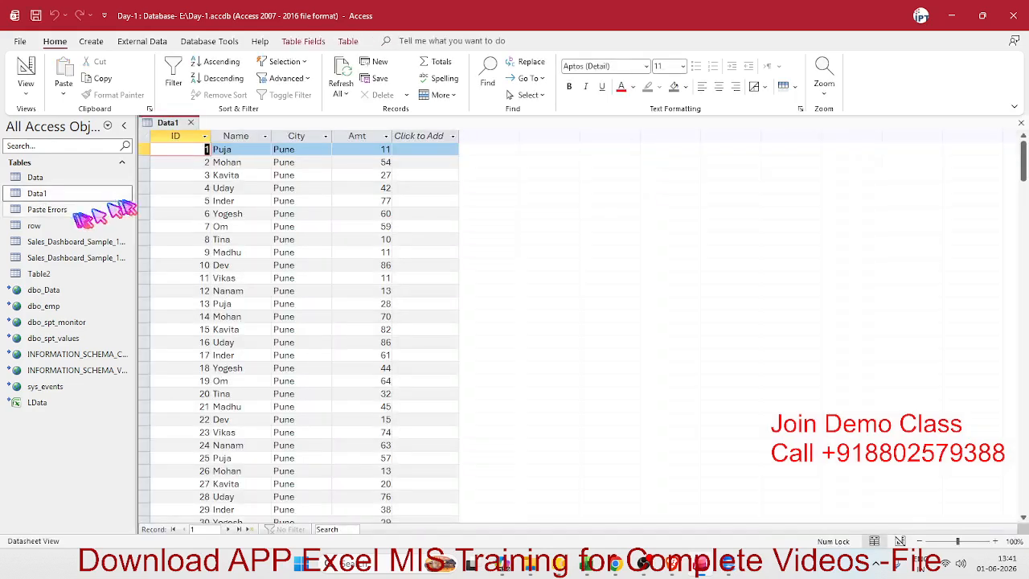
# Review the Sales_Dashboard_Sample_10000_Rows table, its import errors table, Table2 and LData, and select all LData records.
pyautogui.doubleClick(65, 258)
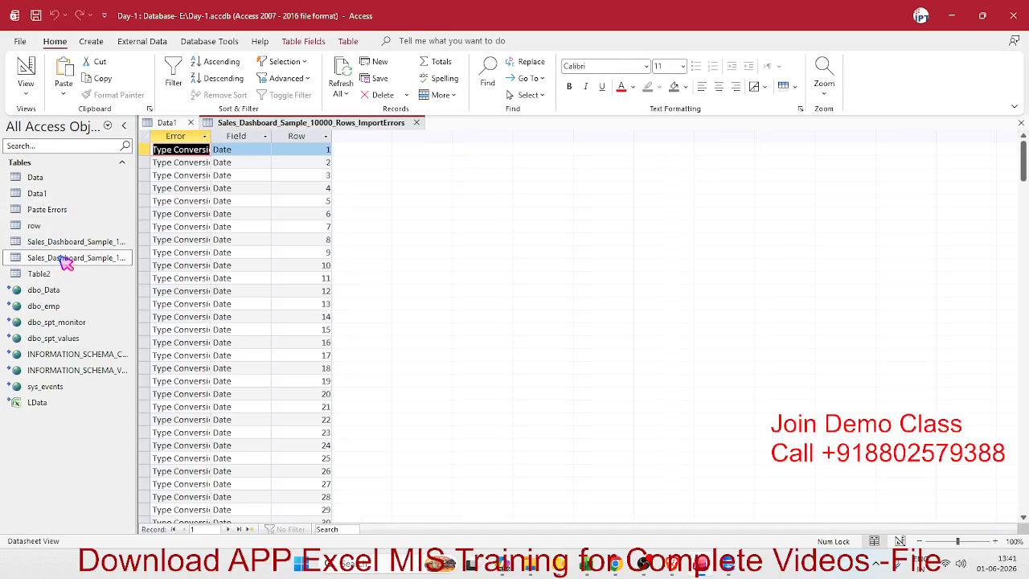
pyautogui.doubleClick(63, 245)
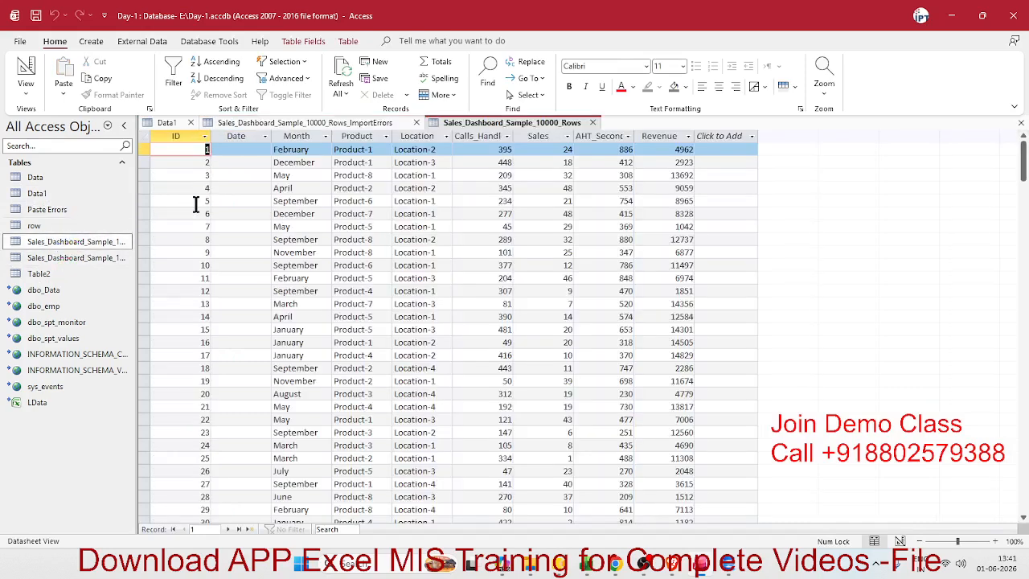
pyautogui.doubleClick(99, 275)
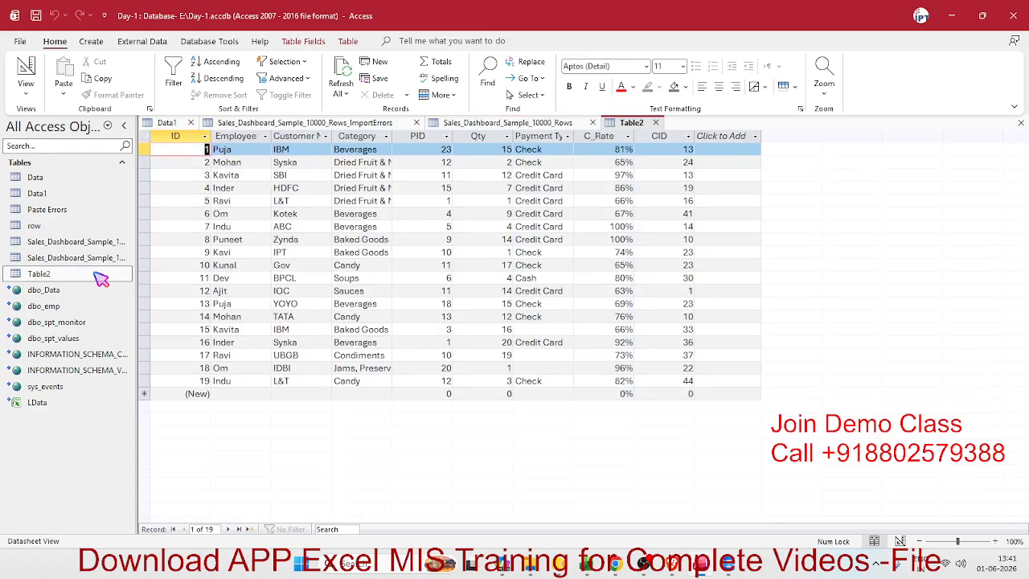
pyautogui.doubleClick(58, 402)
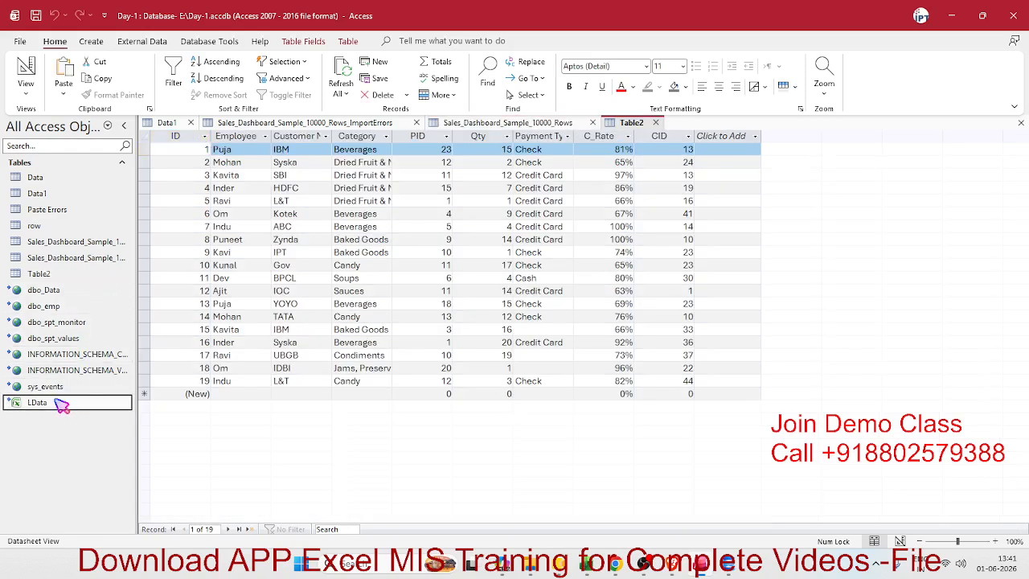
pyautogui.click(158, 135)
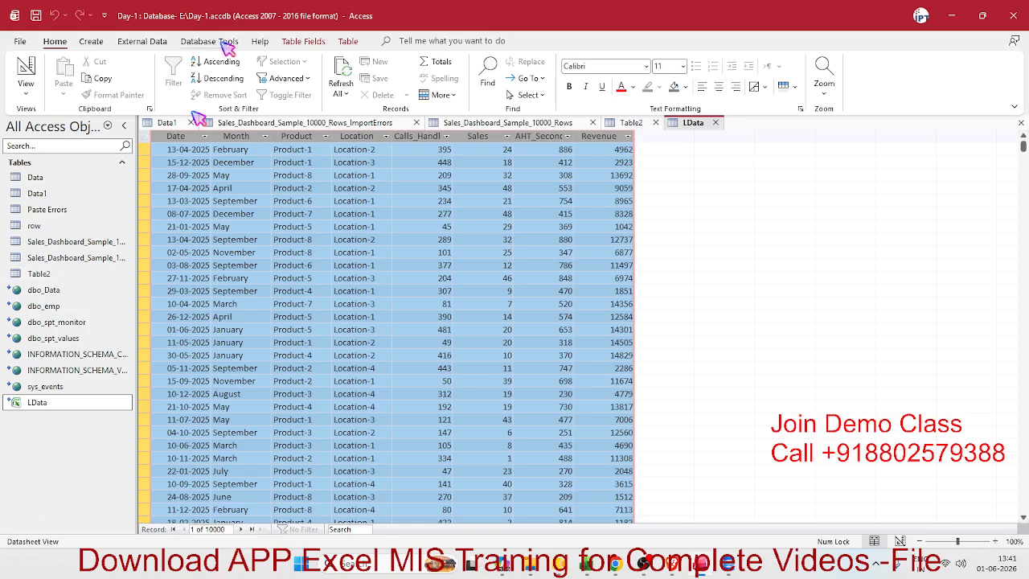
# Start importing the Excel workbook E:\Sales_DS.xlsx into a new table in the current database.
pyautogui.click(125, 41)
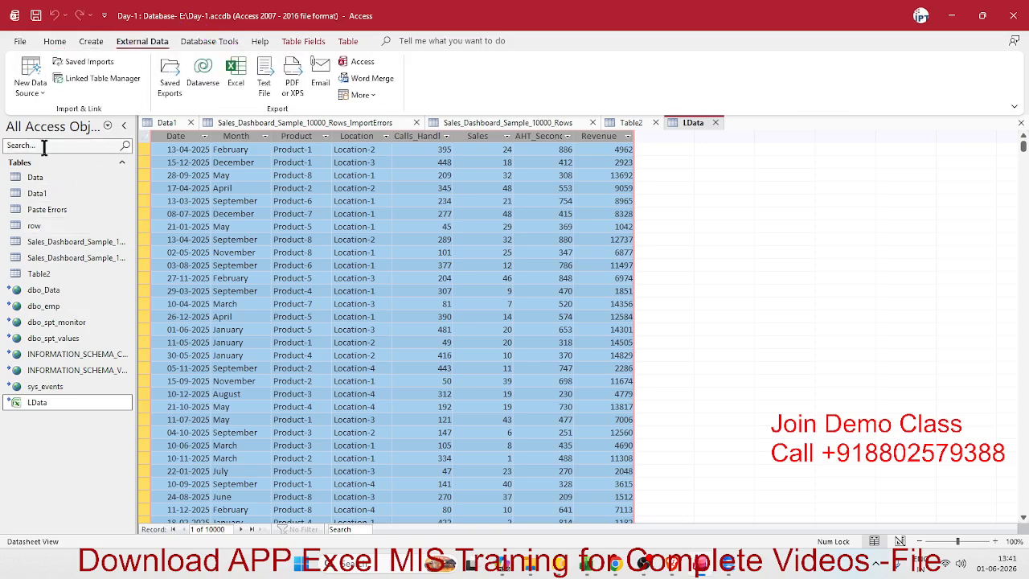
pyautogui.click(32, 80)
pyautogui.moveTo(49, 118)
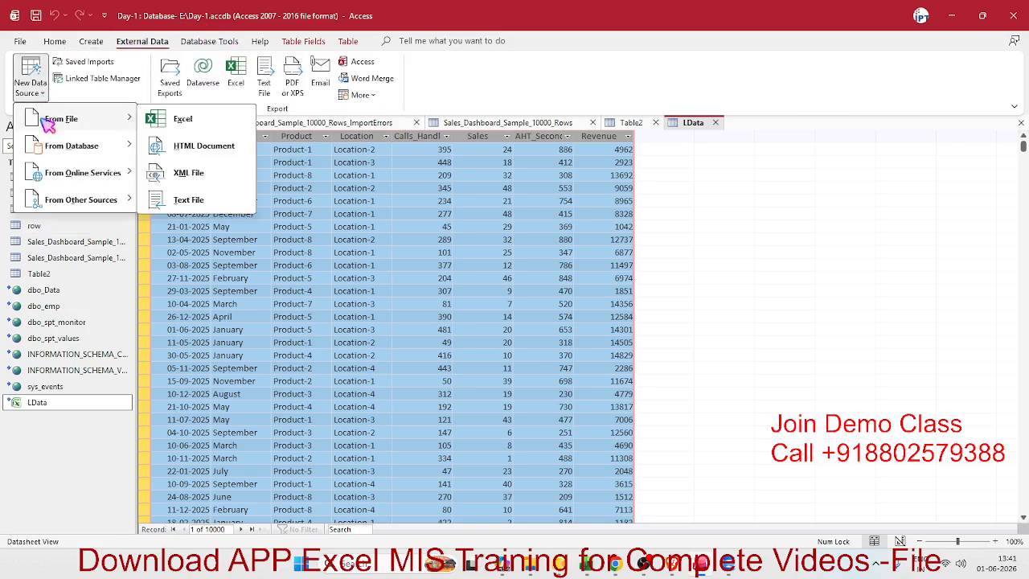
pyautogui.click(160, 118)
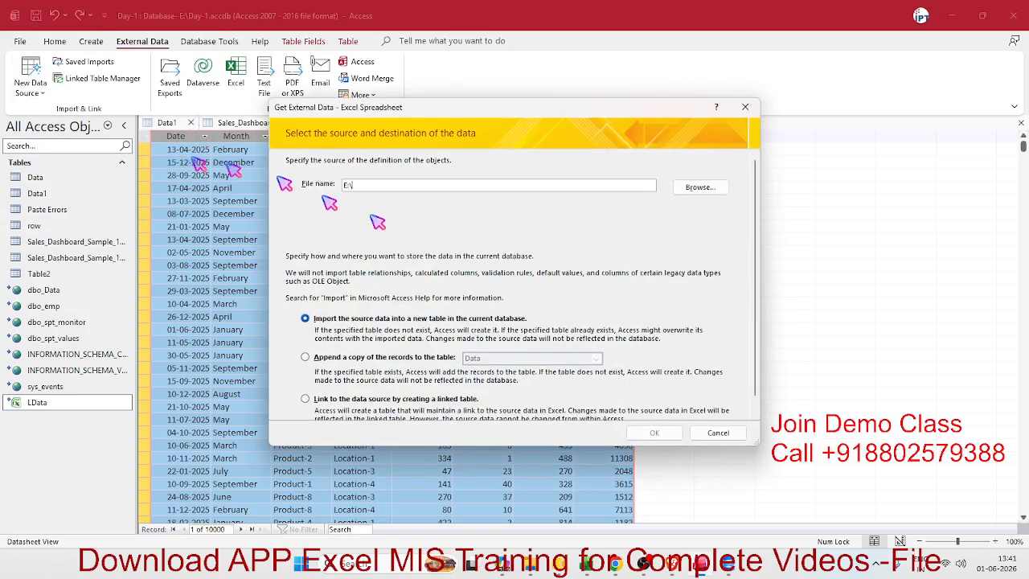
pyautogui.click(699, 186)
pyautogui.click(422, 220)
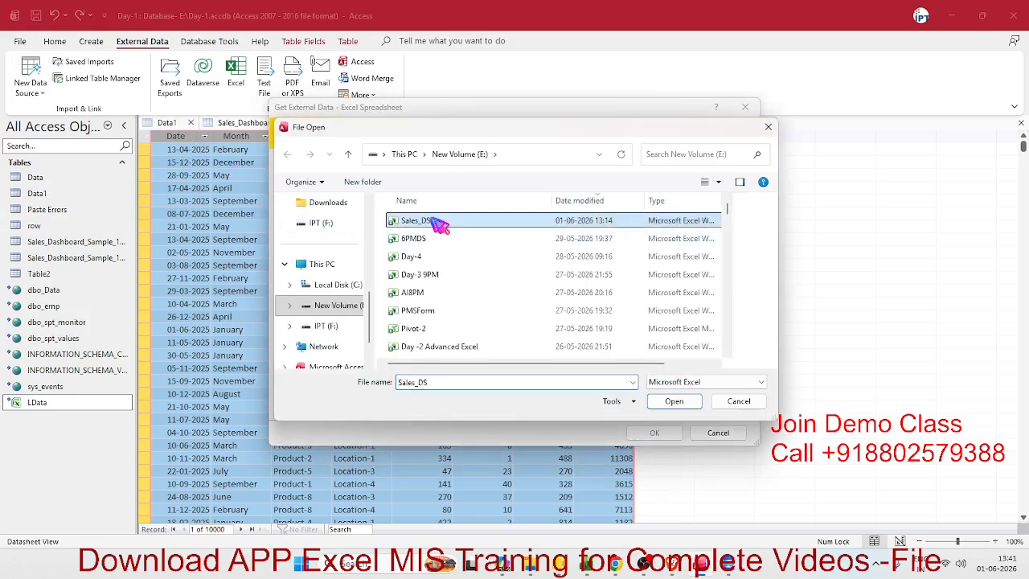
pyautogui.click(669, 402)
pyautogui.click(666, 435)
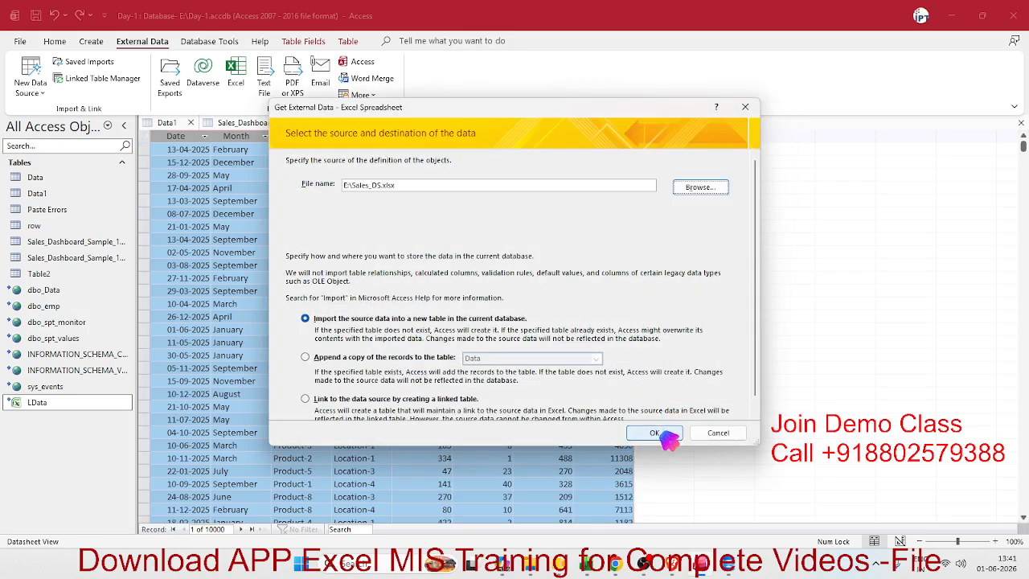
pyautogui.click(655, 433)
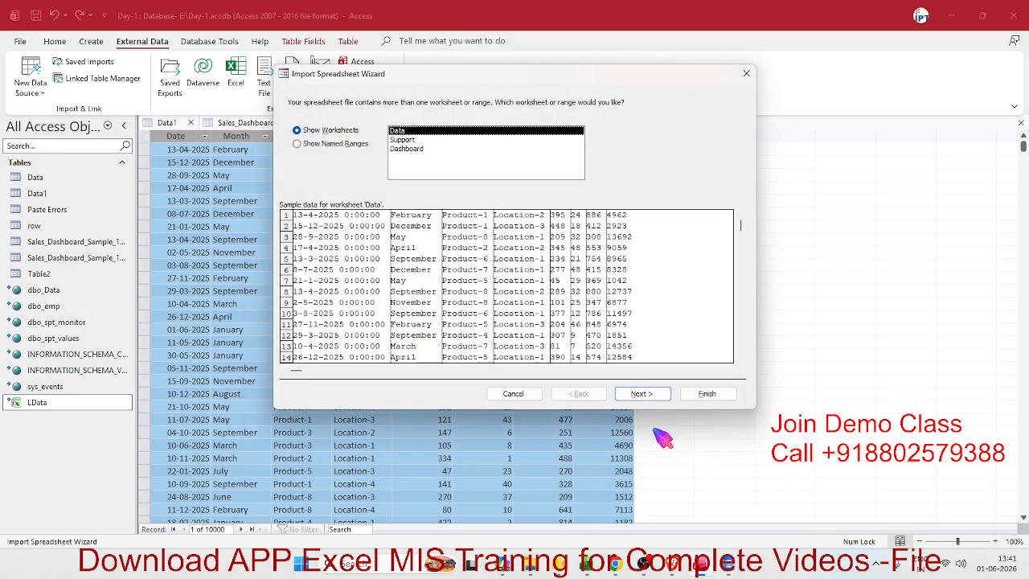
# Use the Data worksheet with its first row as column headings, and exclude the first date field from the import.
pyautogui.click(652, 394)
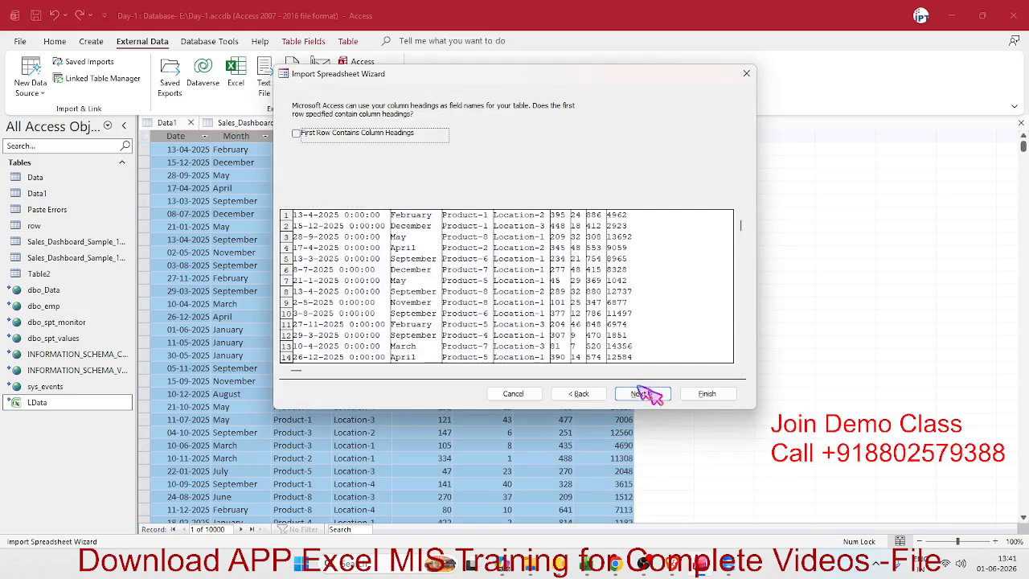
pyautogui.click(325, 133)
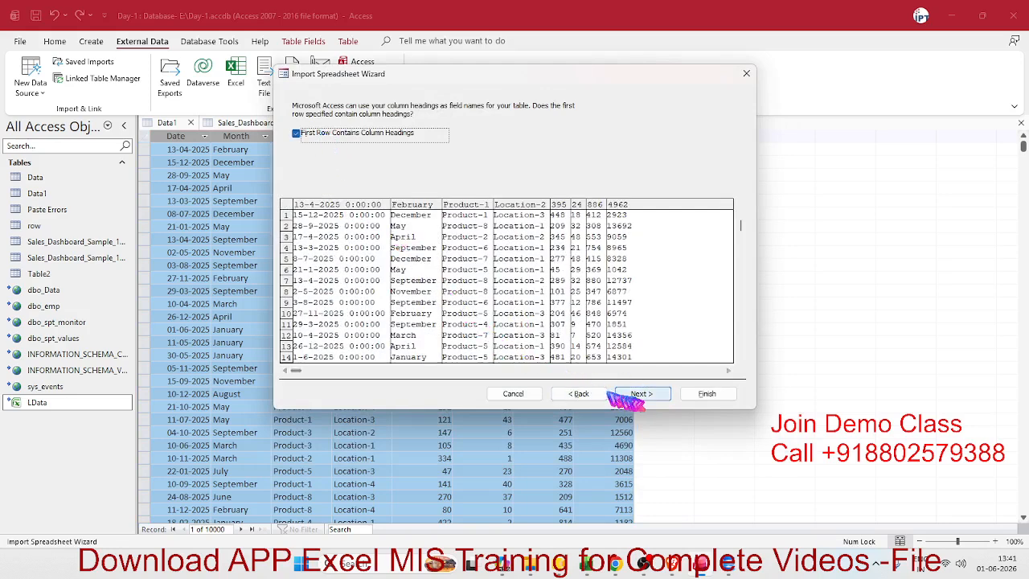
pyautogui.click(640, 393)
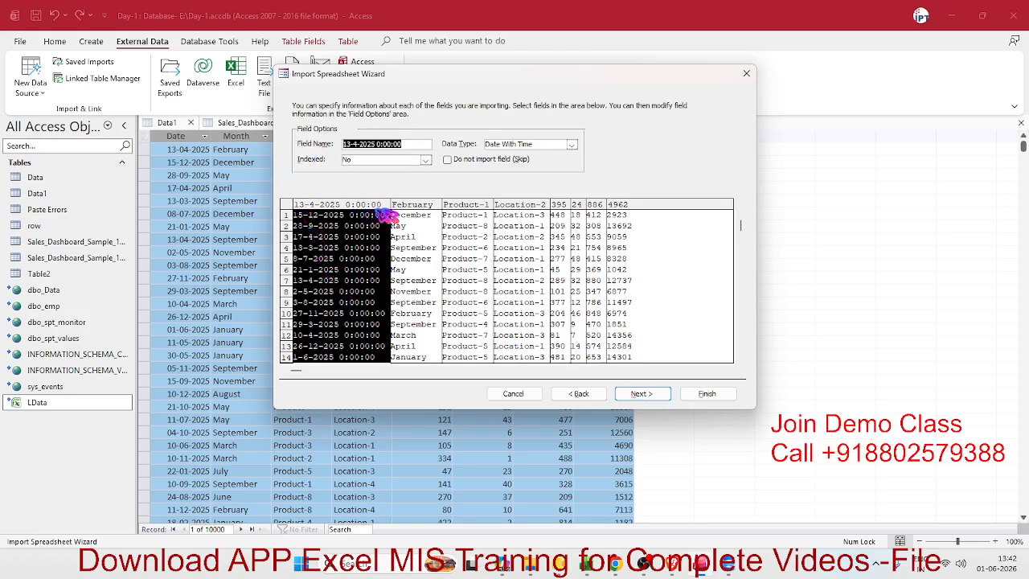
pyautogui.click(450, 161)
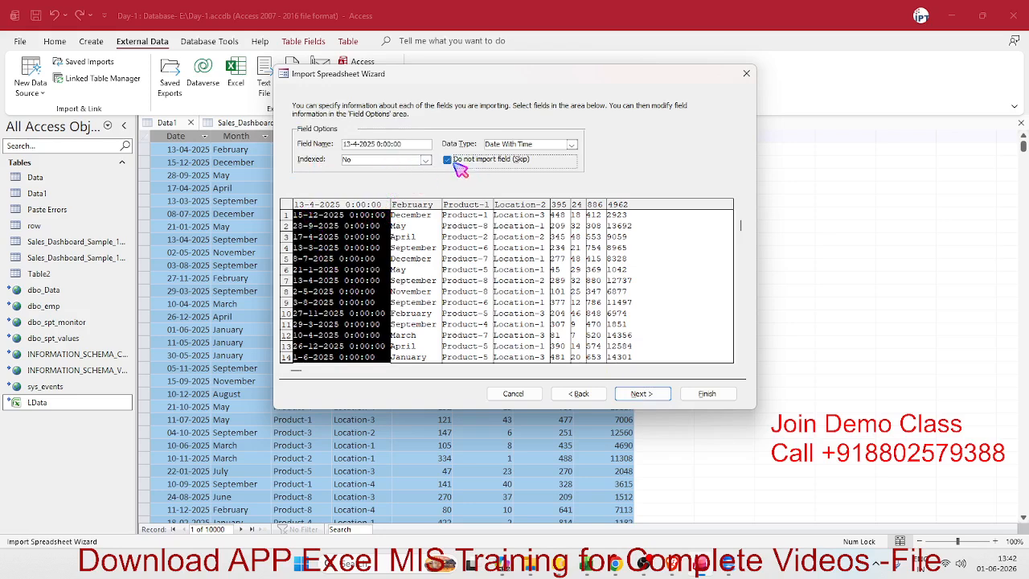
# Compare the import preview with no primary key and with an Access-added primary key, and cancel the import.
pyautogui.click(641, 393)
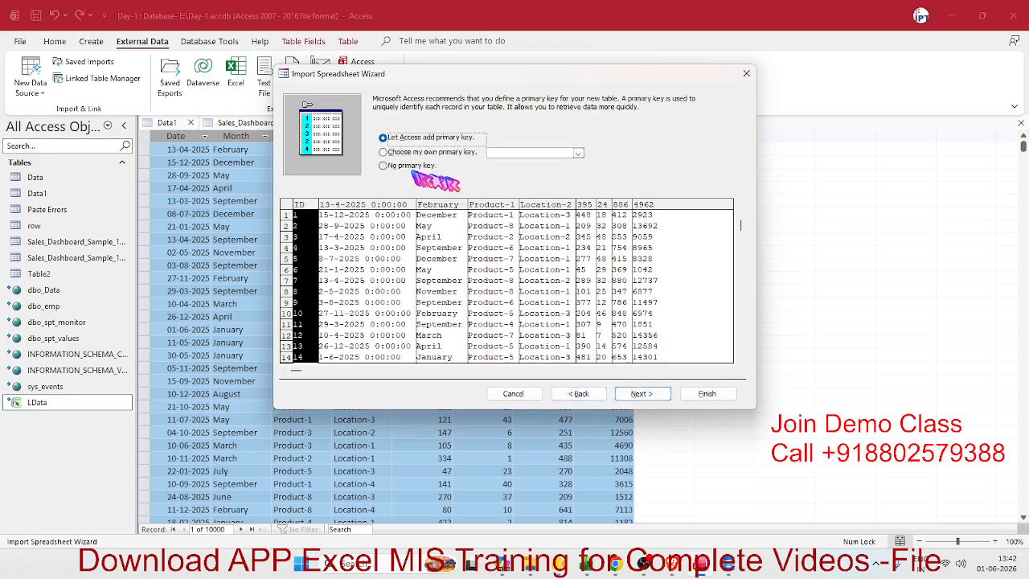
pyautogui.click(411, 167)
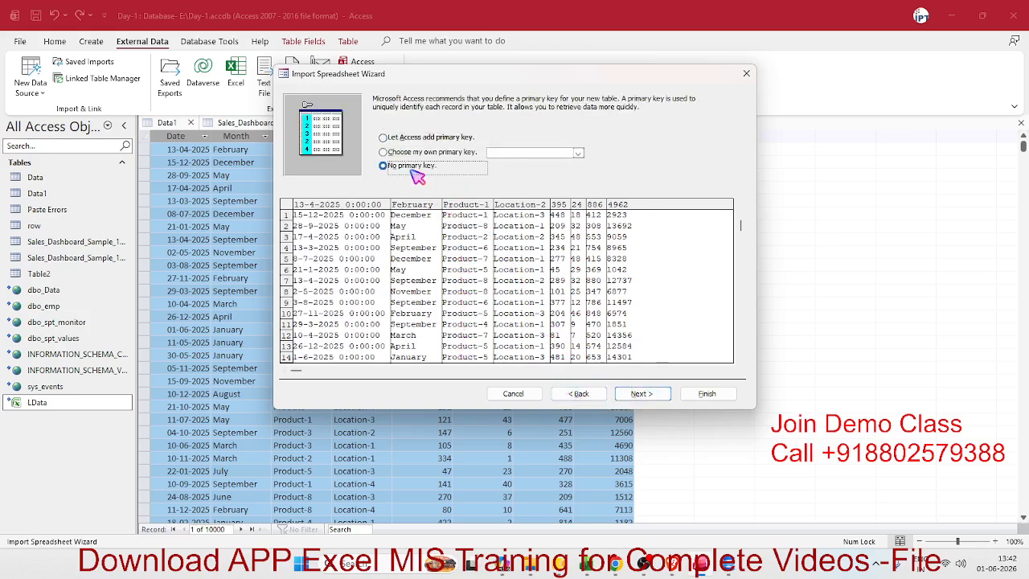
pyautogui.click(411, 137)
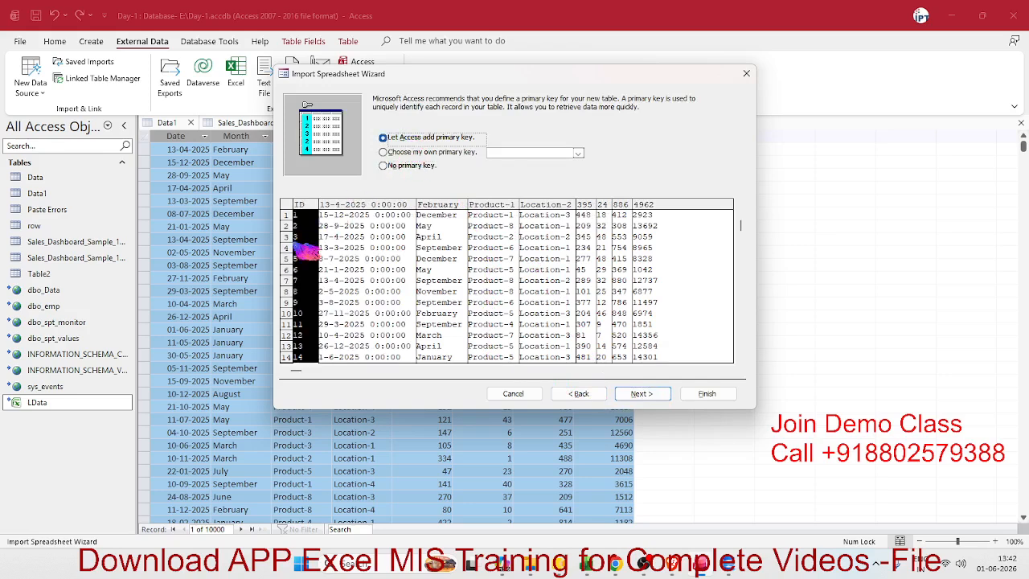
pyautogui.click(411, 166)
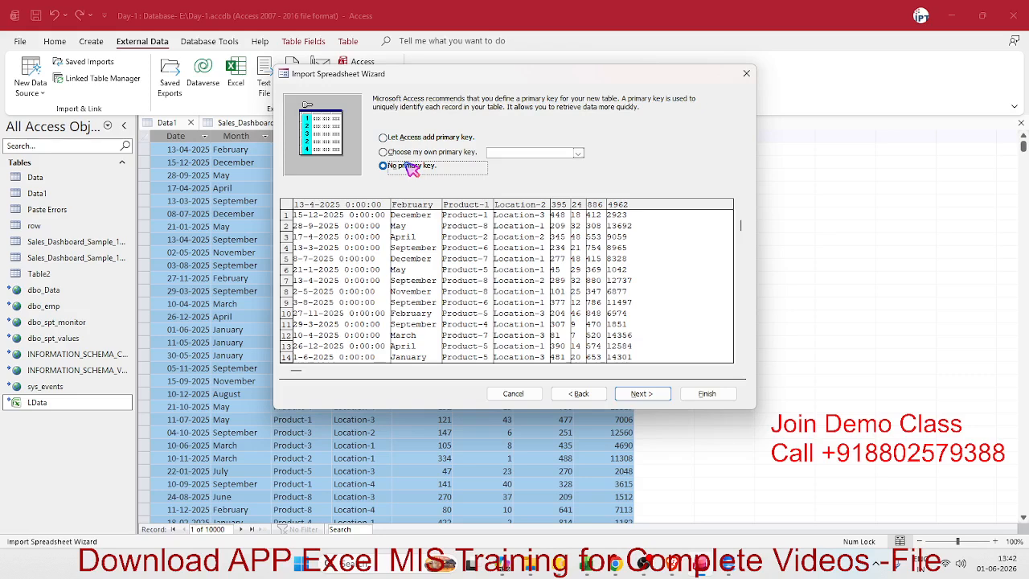
pyautogui.click(412, 138)
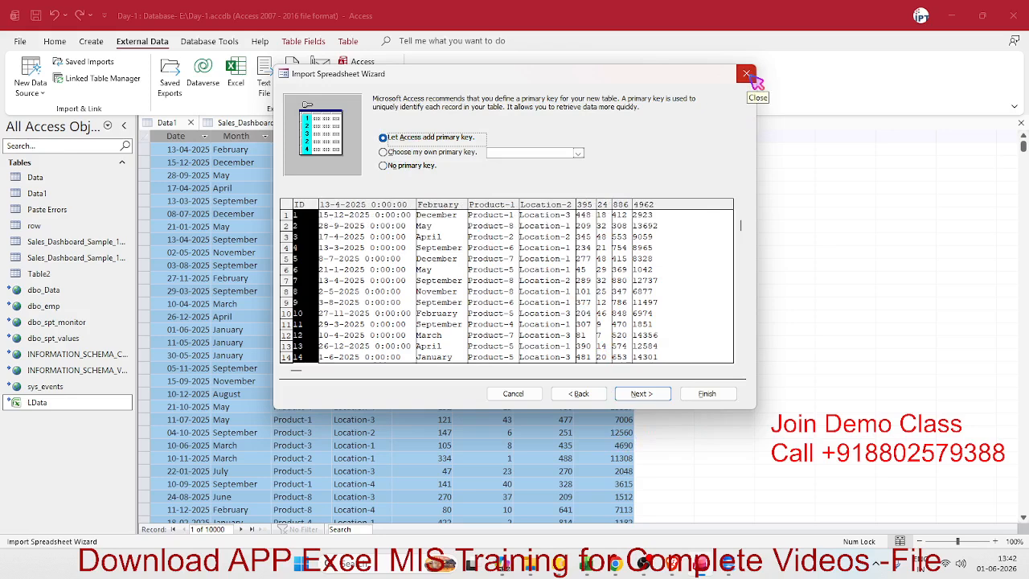
pyautogui.click(746, 74)
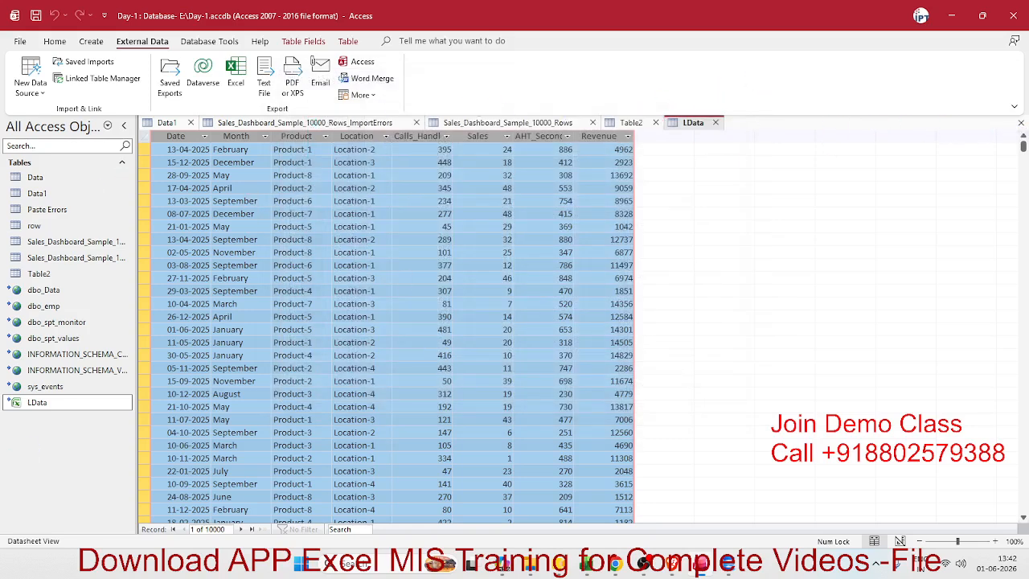
# Close LData, Table2, the Sales_Dashboard_Sample_10000_Rows table, its import errors table and Data1.
pyautogui.click(1021, 123)
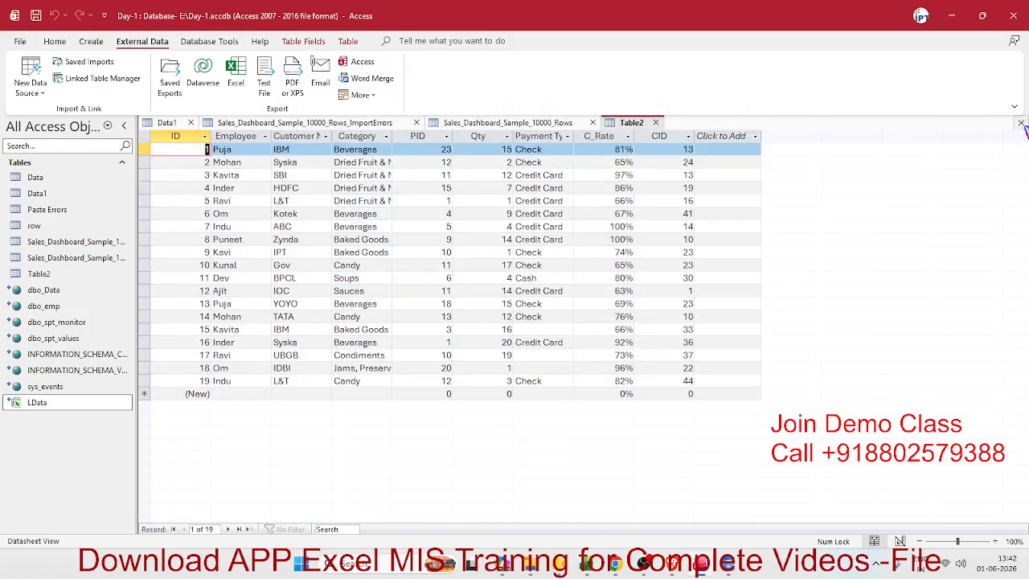
pyautogui.click(656, 123)
pyautogui.click(597, 124)
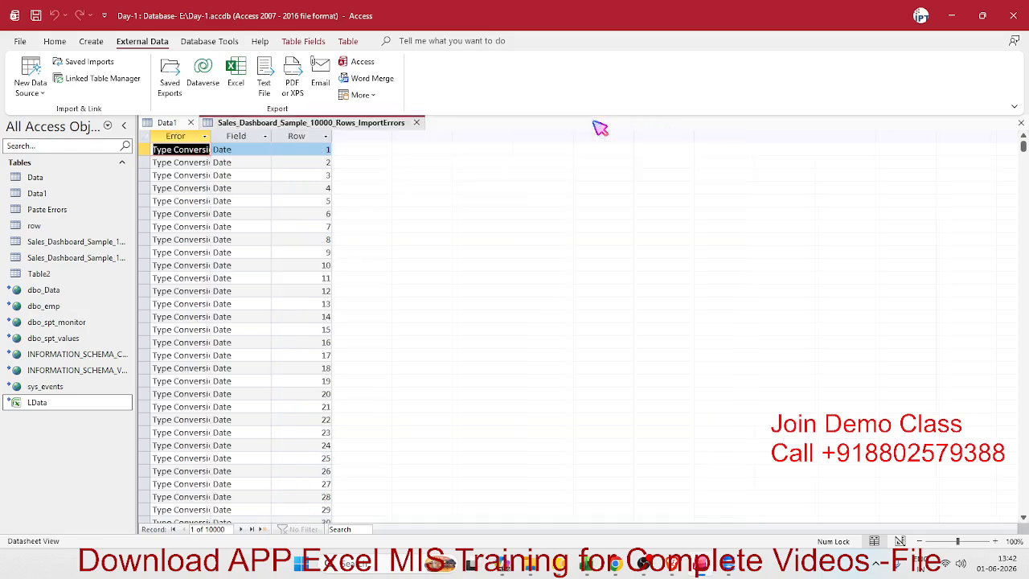
pyautogui.click(416, 123)
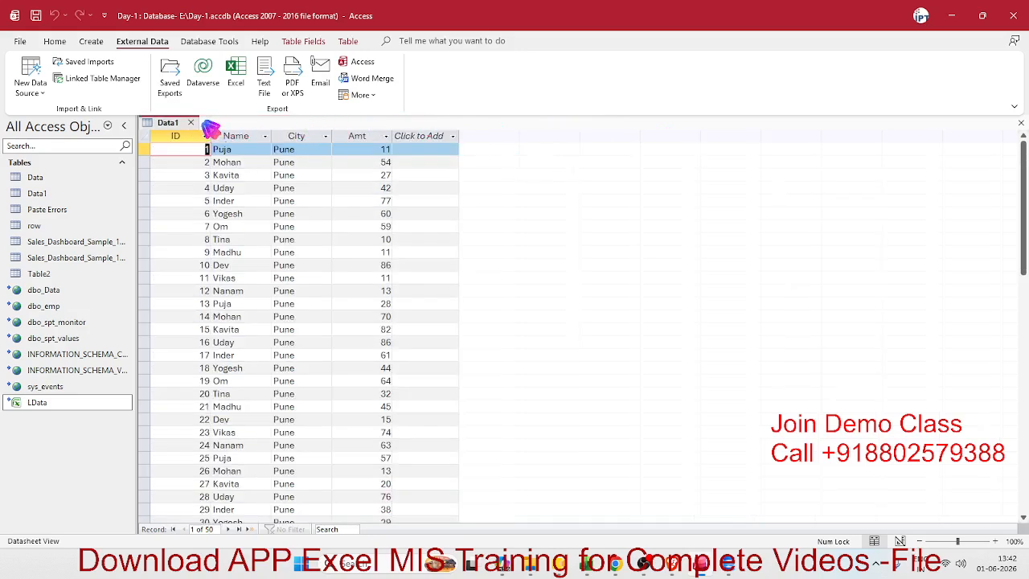
pyautogui.click(191, 123)
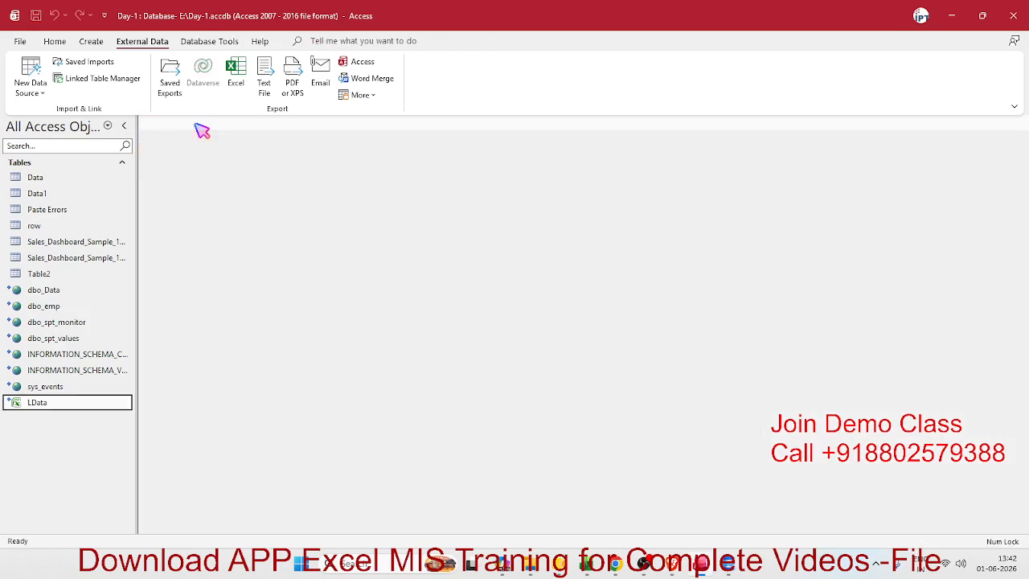
# Close the Day-1 database and shrink the PData workbook from full screen to a smaller window.
pyautogui.click(49, 176)
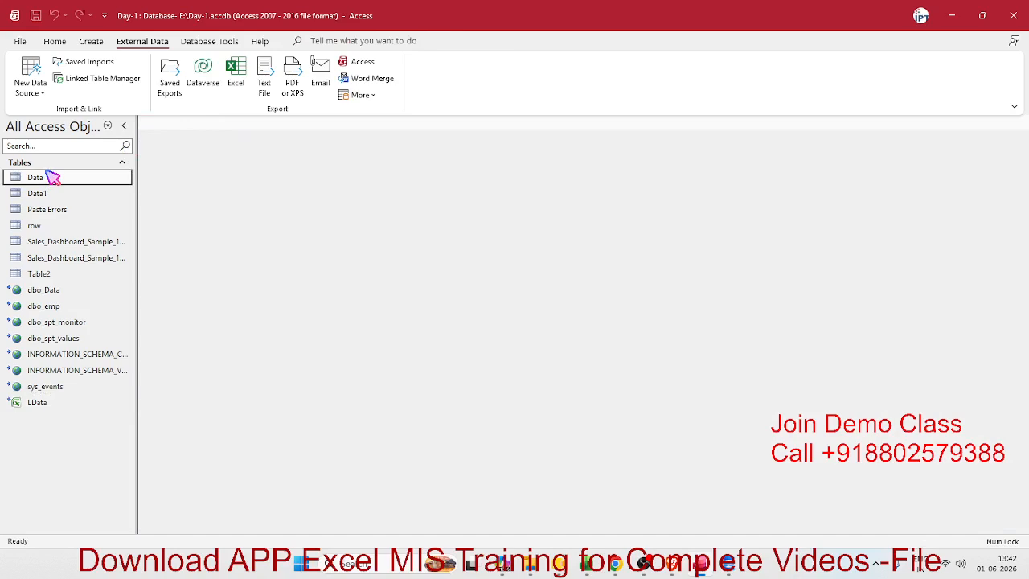
pyautogui.click(982, 15)
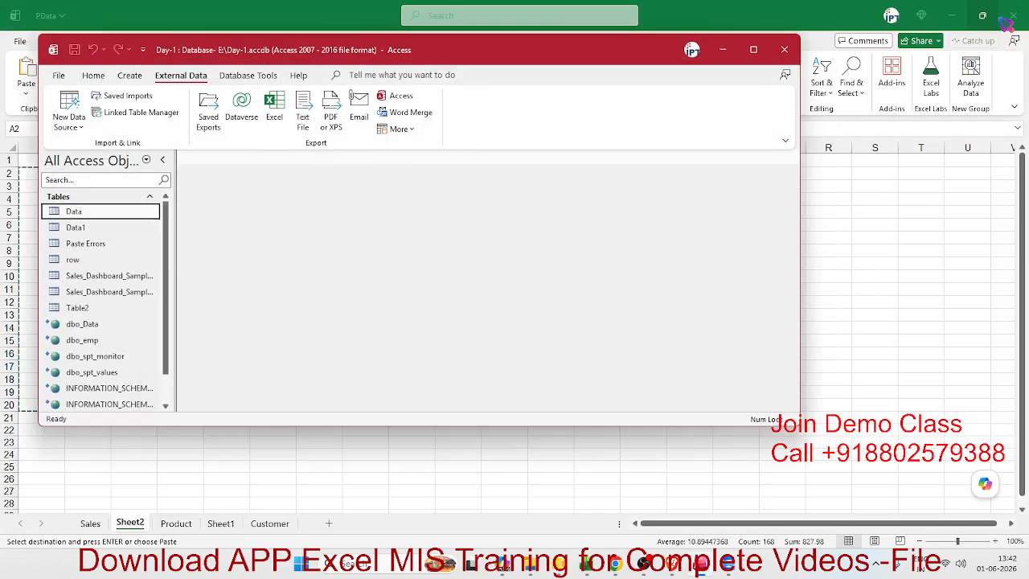
pyautogui.click(786, 50)
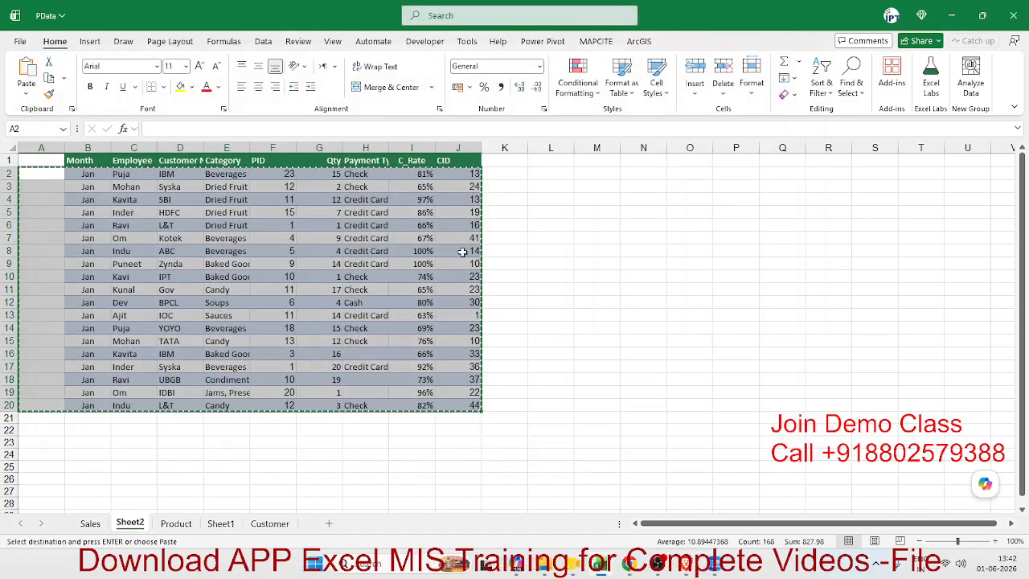
pyautogui.click(982, 15)
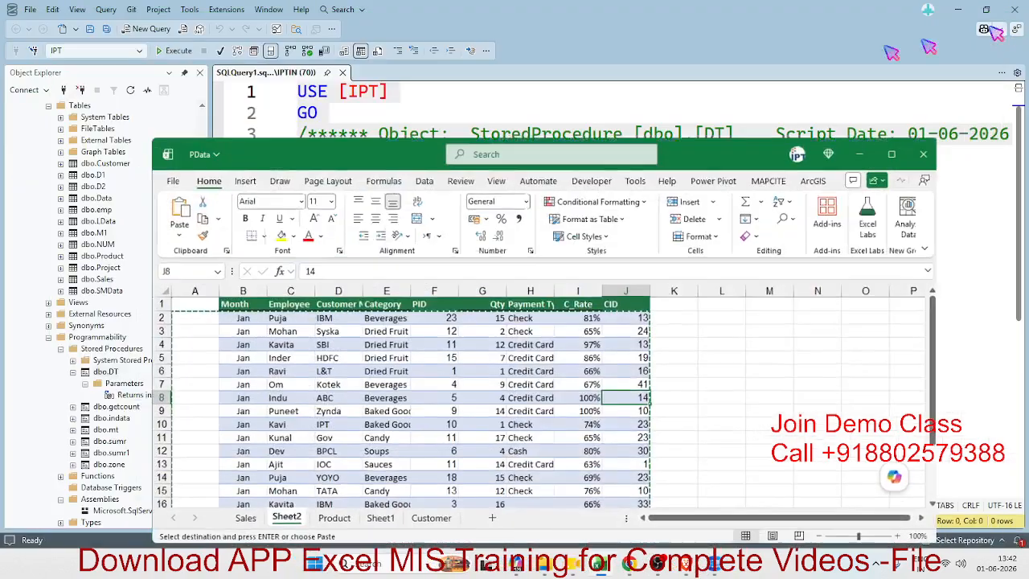